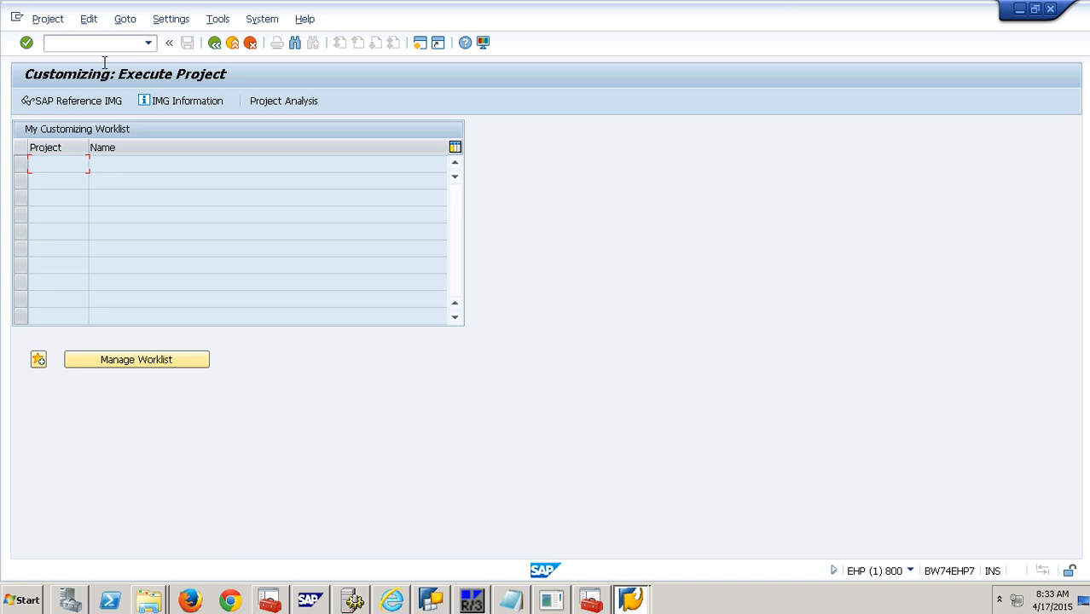
# Open the SAP Reference IMG, search its structure for "operating concern" and go to the Set Operating Concern hit
pyautogui.click(110, 105)
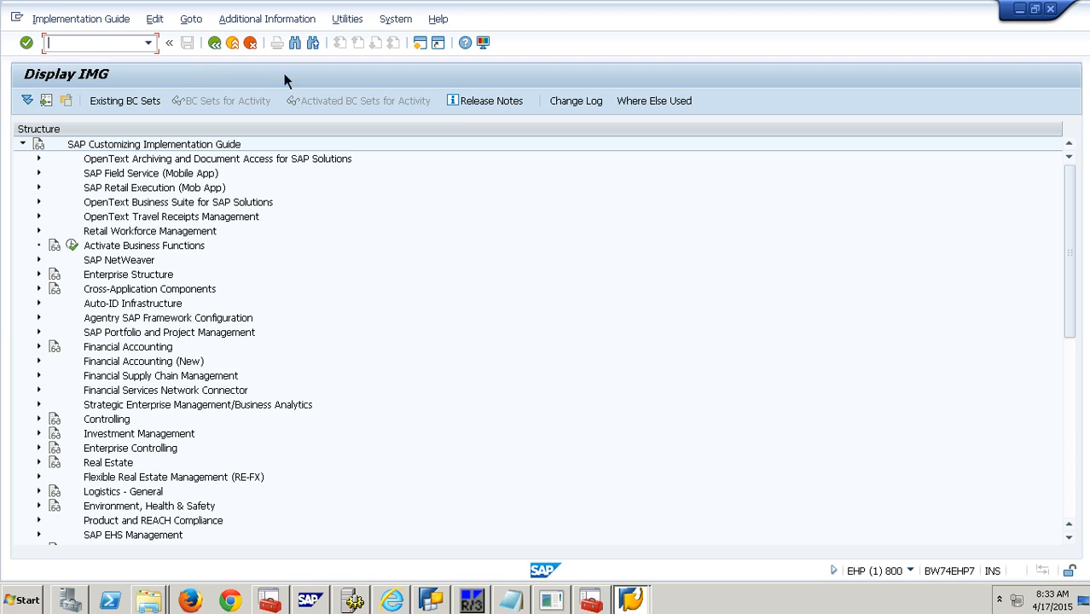
pyautogui.click(296, 43)
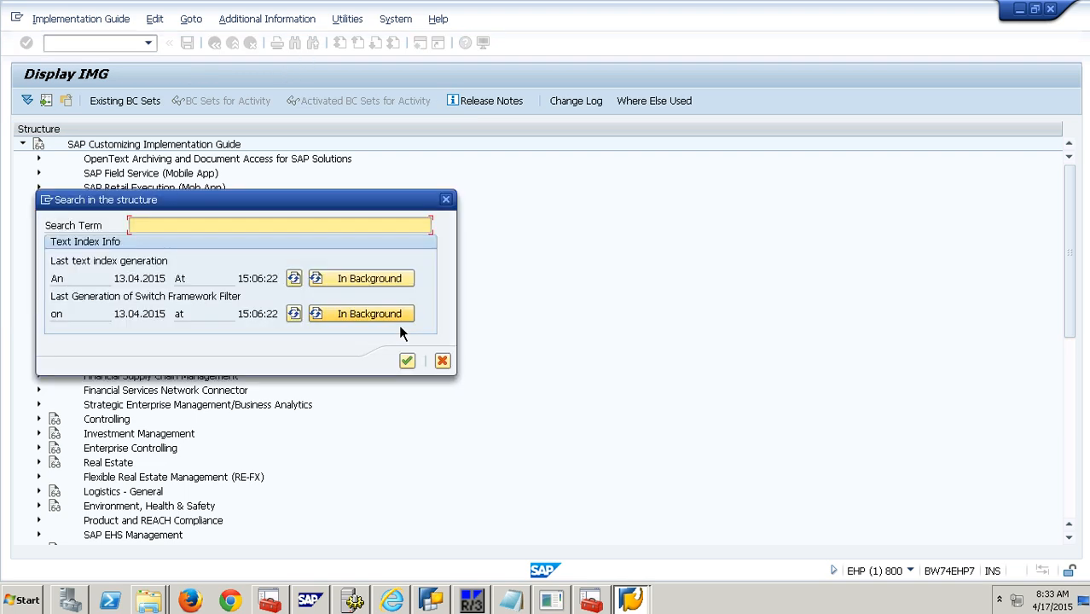
pyautogui.write('operating concern')
pyautogui.press('Return')
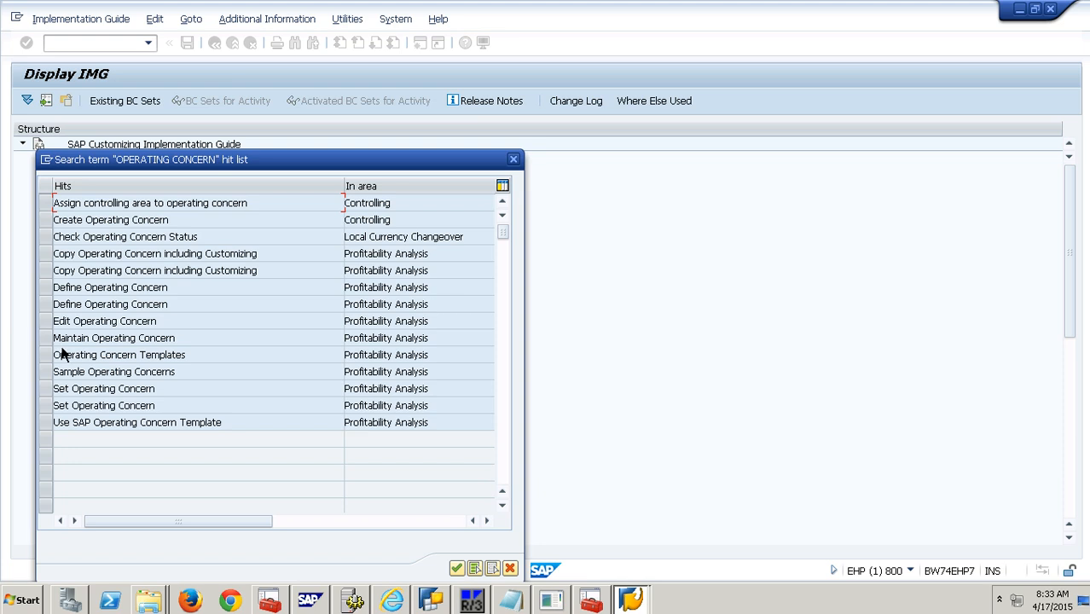
pyautogui.click(56, 390)
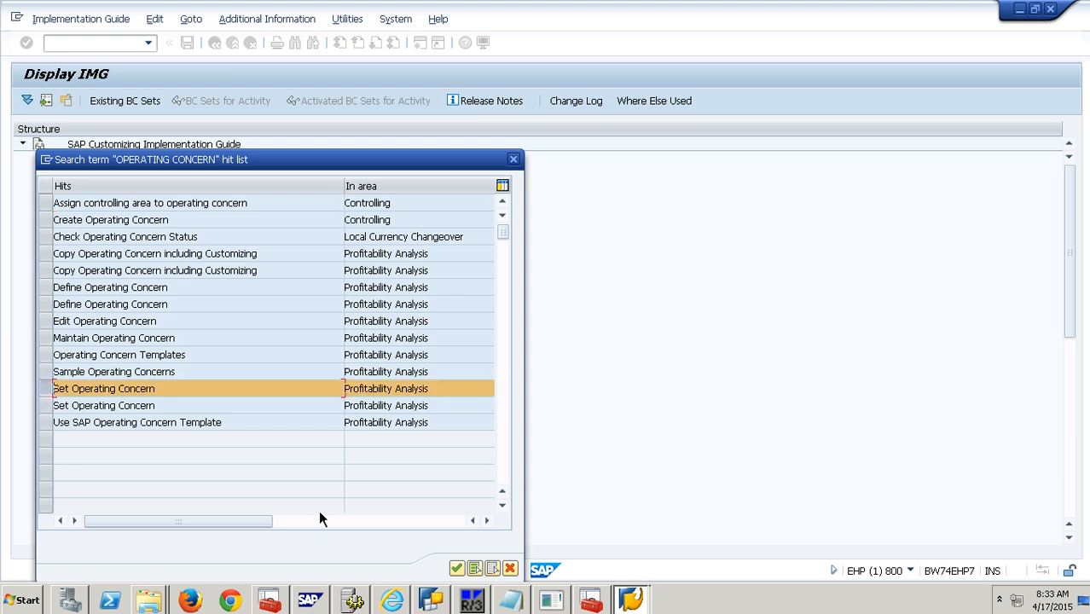
pyautogui.click(453, 569)
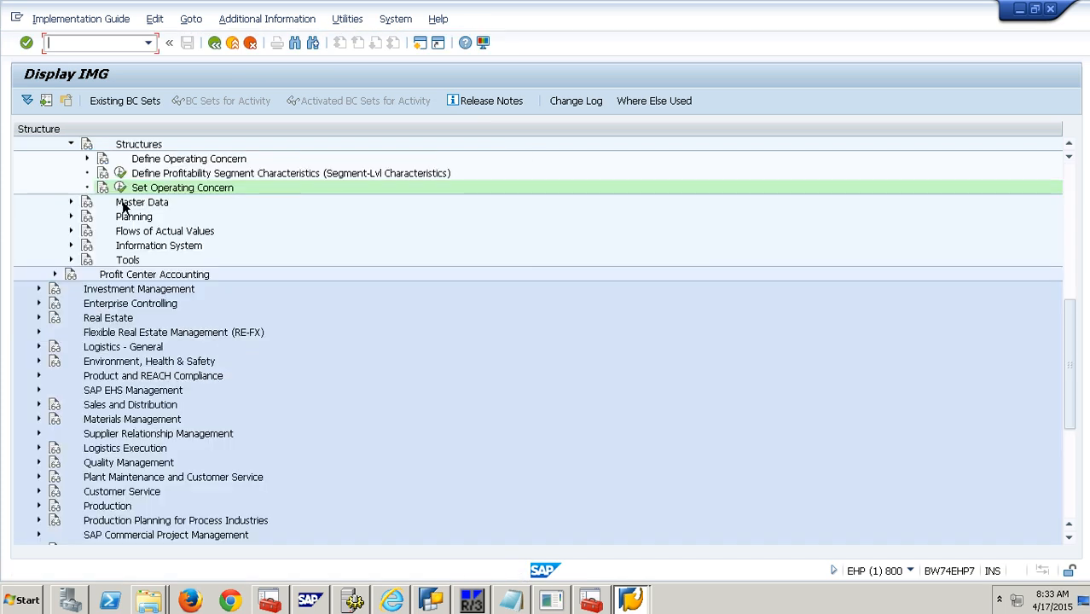
# Execute the Set Operating Concern activity and choose operating concern IDEA from the possible entries
pyautogui.click(121, 188)
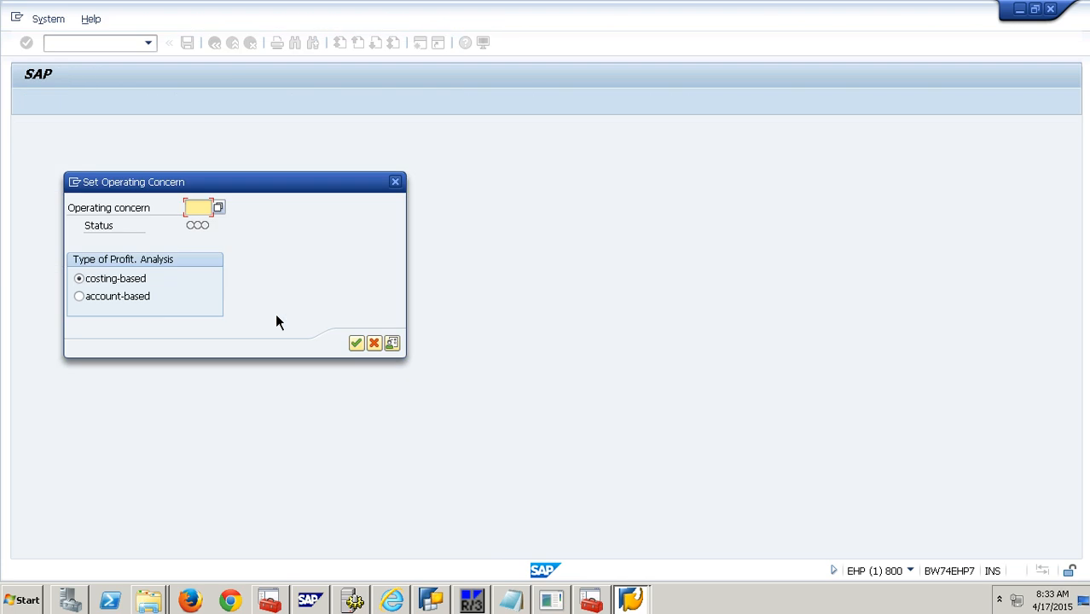
pyautogui.press('F4')
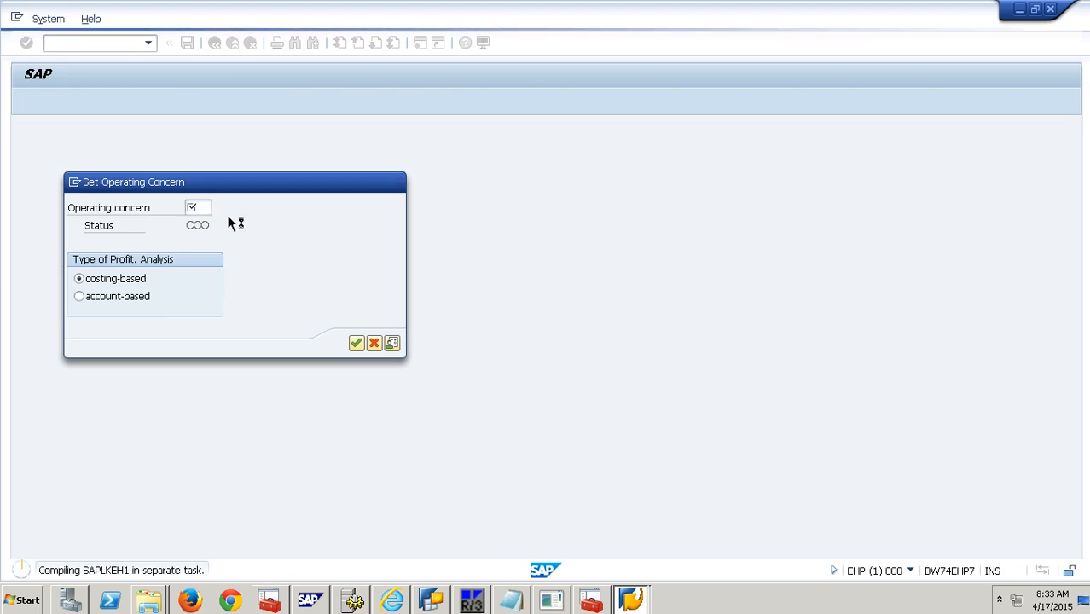
pyautogui.doubleClick(275, 296)
pyautogui.click(357, 345)
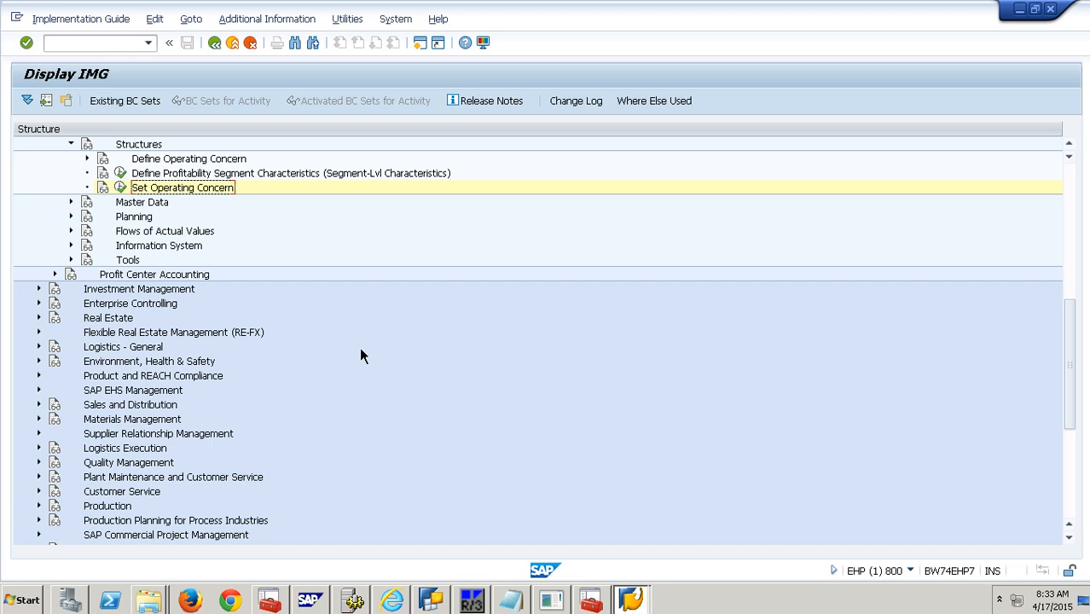
# Search the IMG again for "operating concern" and run the Maintain Operating Concern activity
pyautogui.click(299, 44)
pyautogui.press('Return')
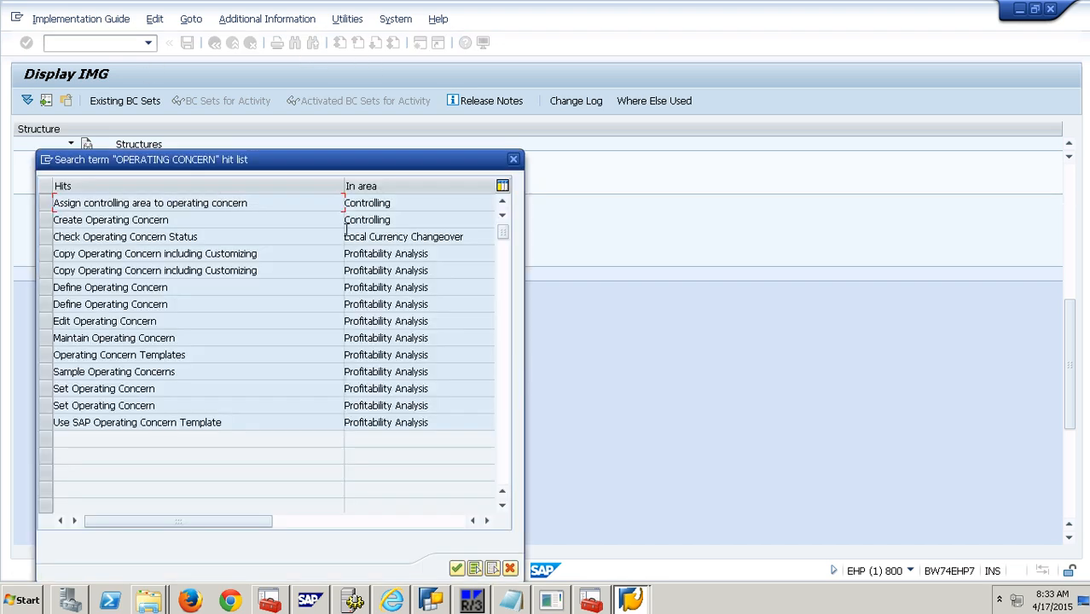
pyautogui.click(59, 339)
pyautogui.click(456, 569)
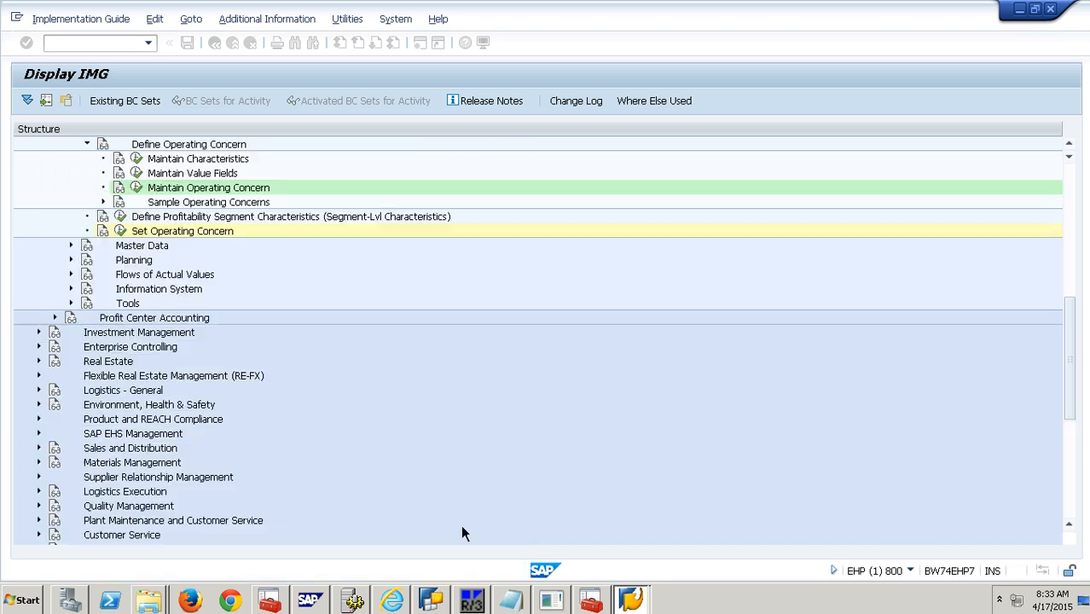
pyautogui.click(139, 189)
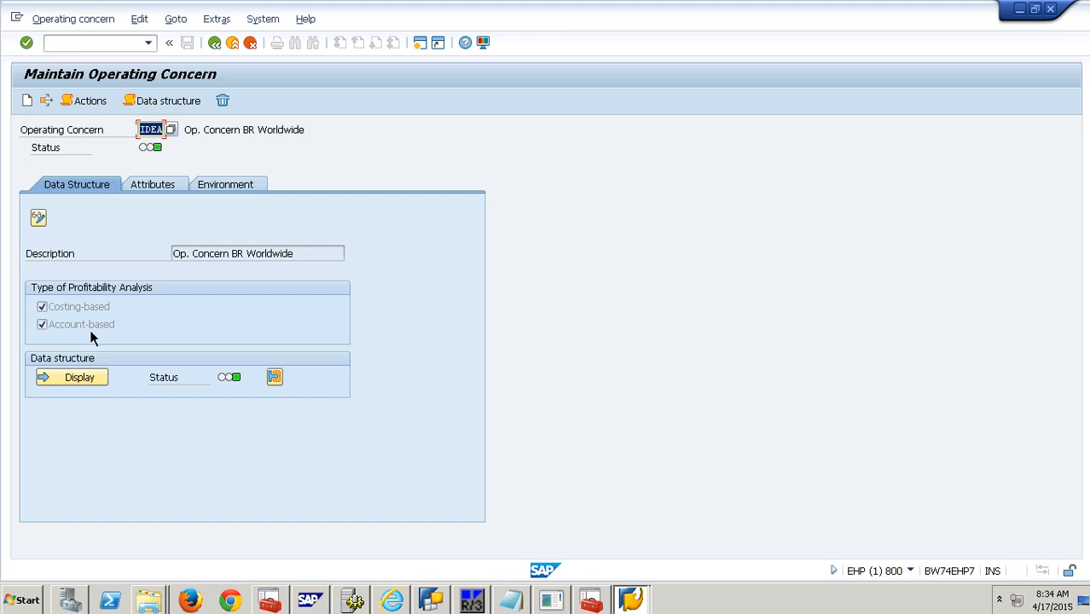
# Display the data structure of operating concern IDEA and look through its characteristics
pyautogui.click(79, 377)
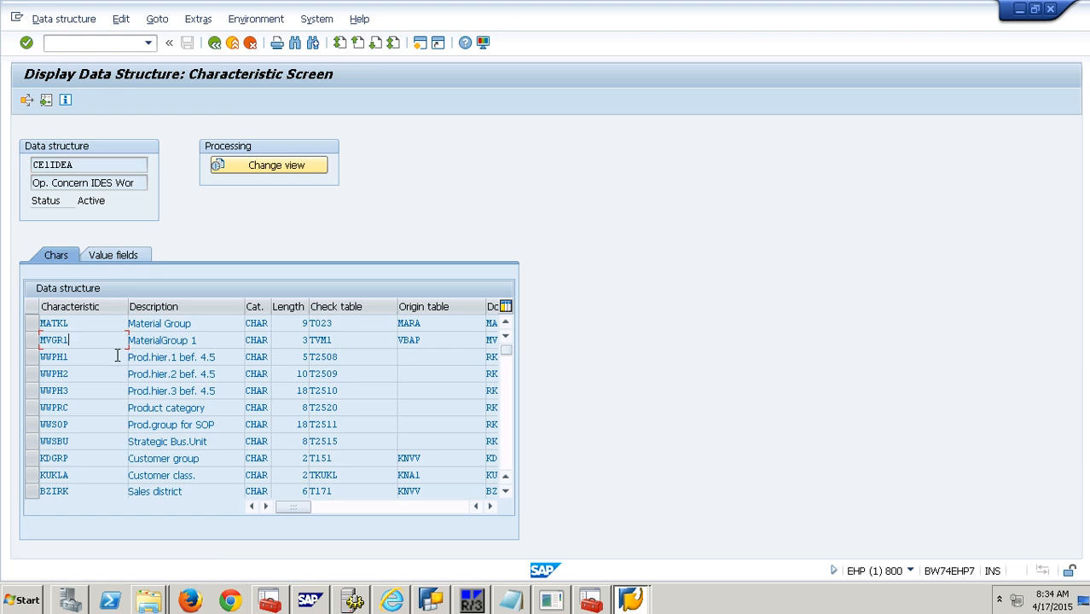
pyautogui.scroll(-10, 117, 356)
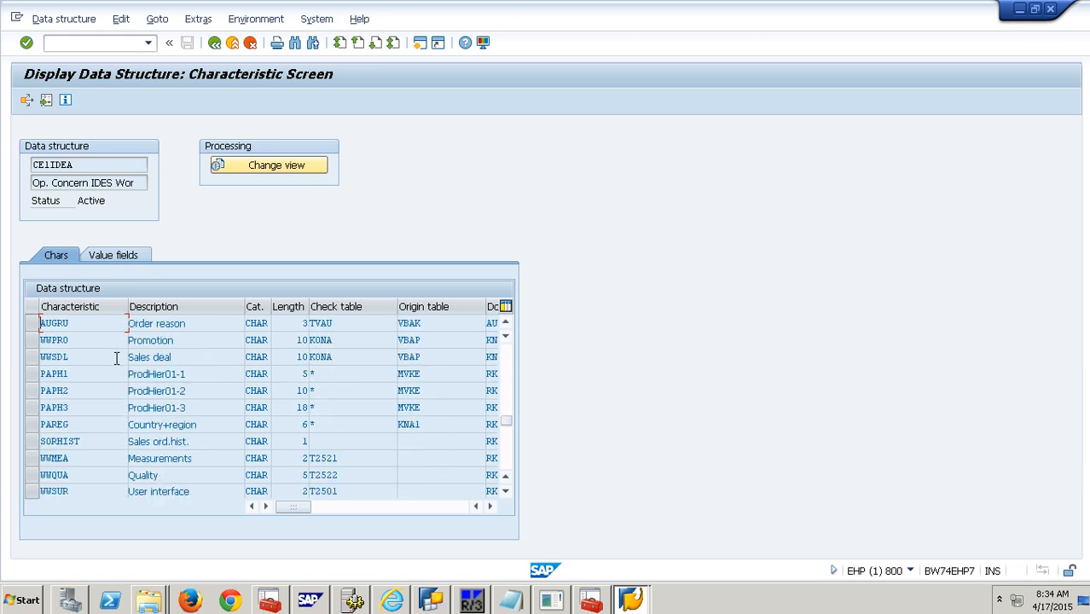
pyautogui.scroll(-2, 117, 358)
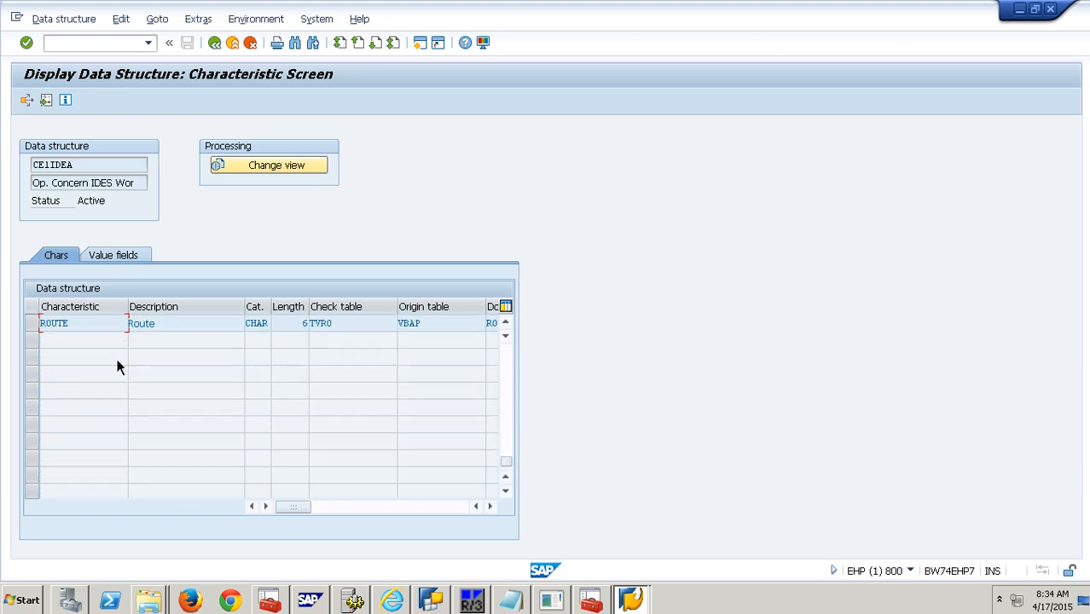
# Look through the value fields of the data structure, then return to the operating concern overview
pyautogui.click(130, 259)
pyautogui.scroll(-8, 131, 342)
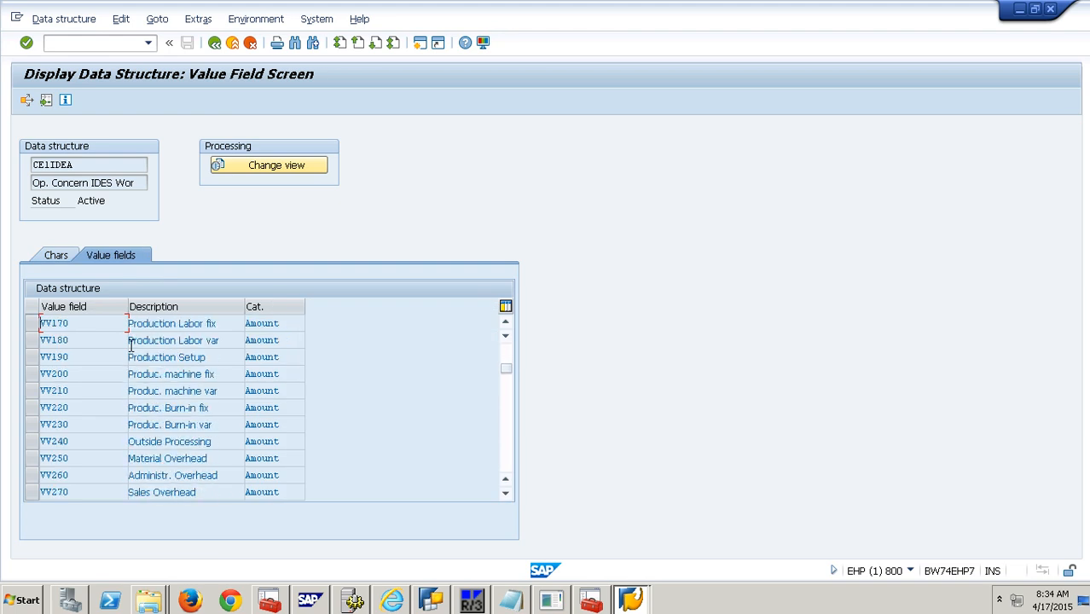
pyautogui.scroll(-2, 131, 346)
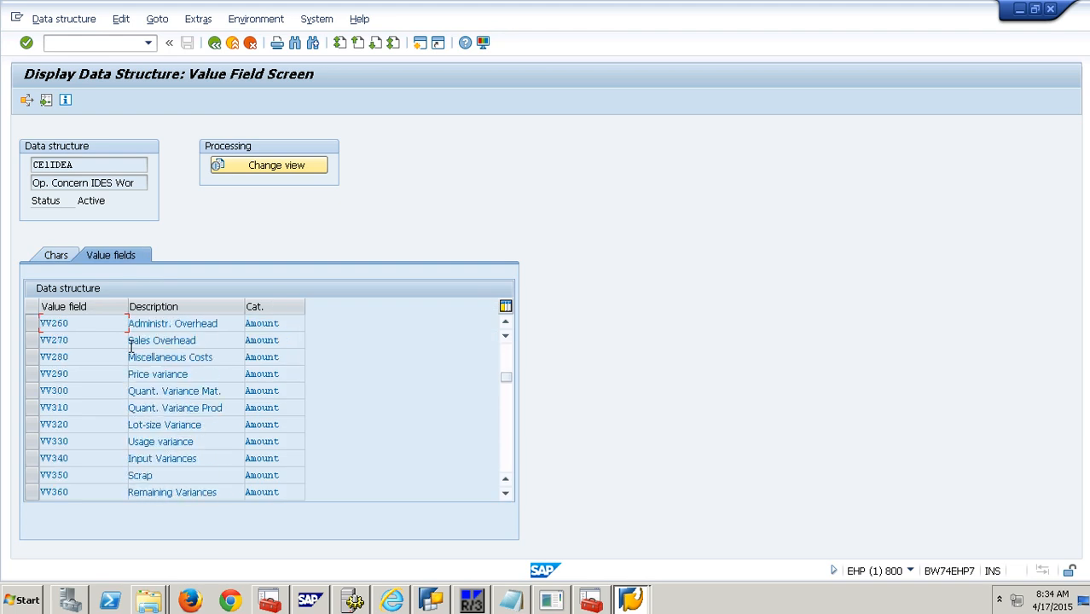
pyautogui.click(228, 52)
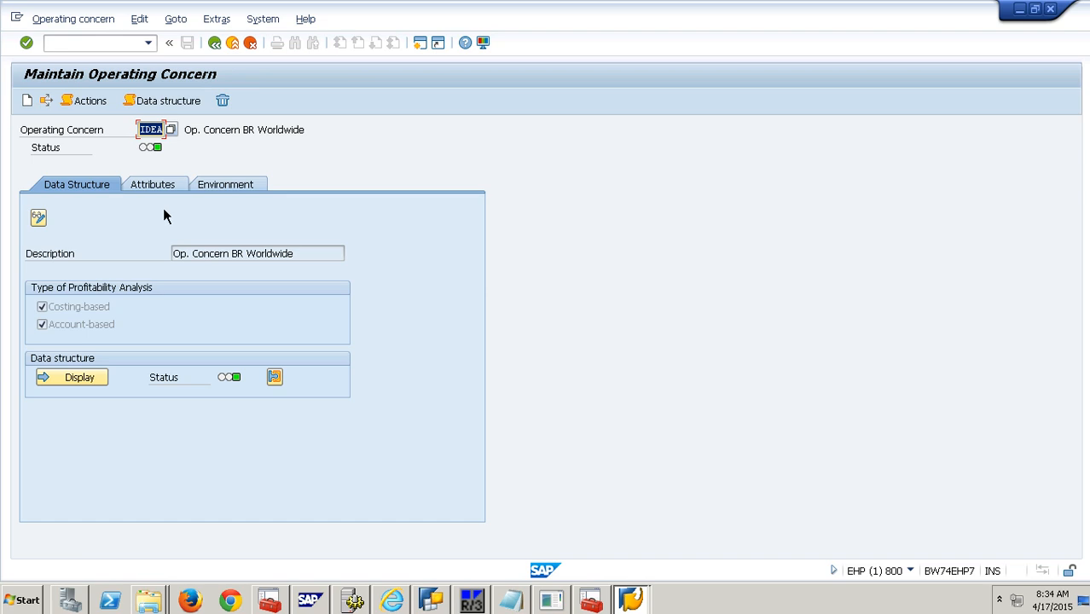
# Review the operating concern's currency attributes and its environment status, then return to the IMG
pyautogui.click(153, 186)
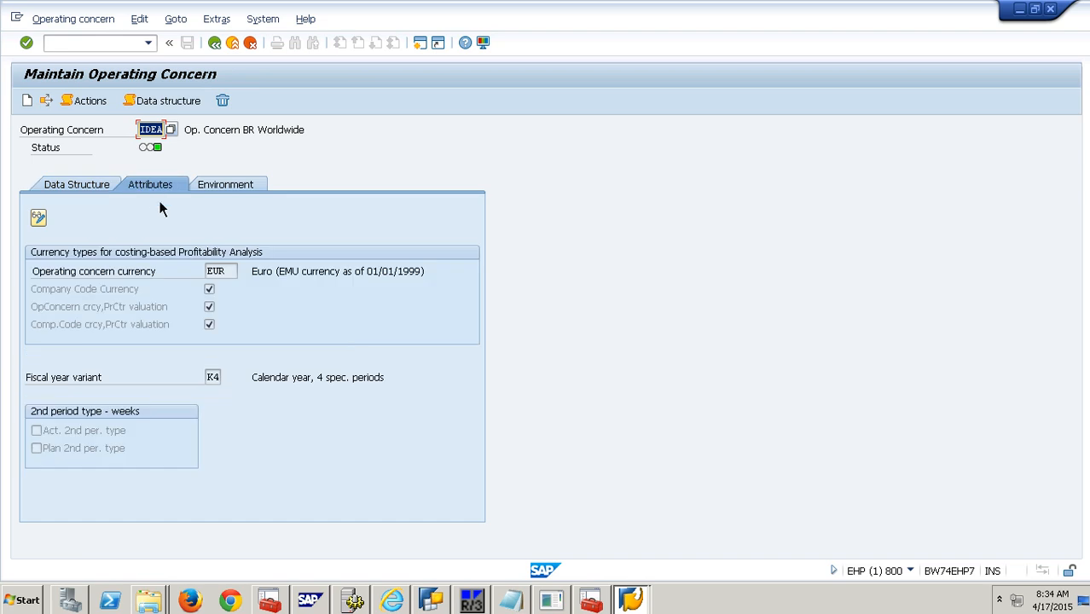
pyautogui.click(129, 295)
pyautogui.click(98, 313)
pyautogui.click(108, 332)
pyautogui.click(249, 189)
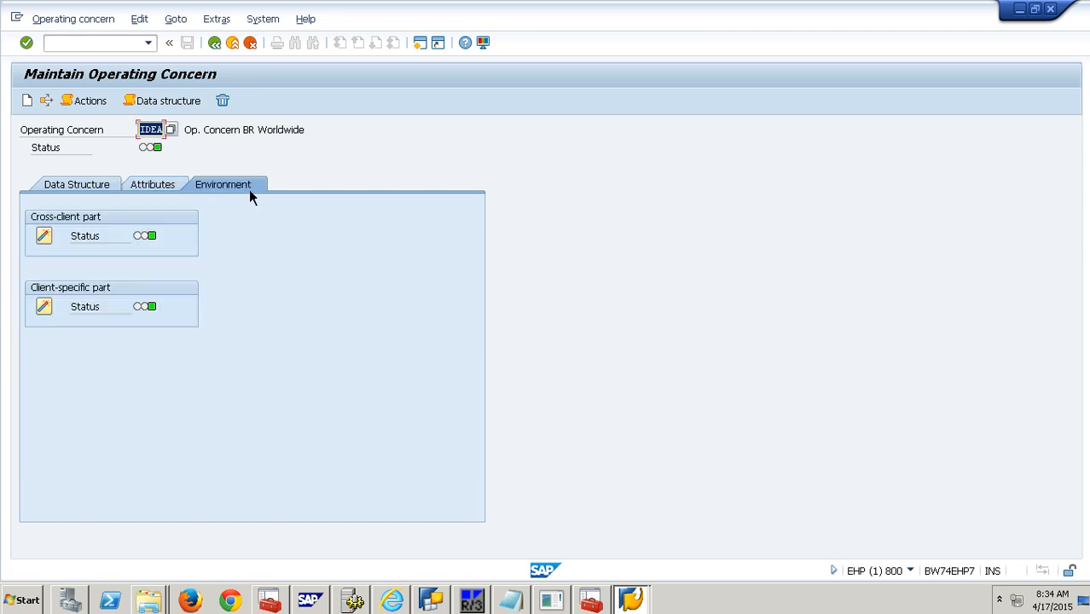
pyautogui.click(223, 48)
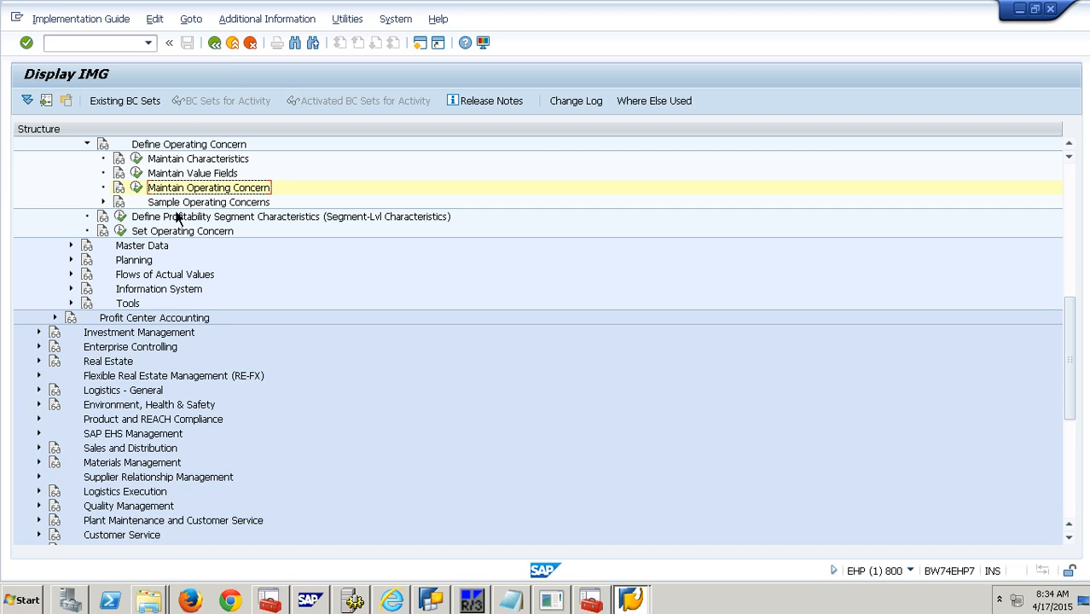
# Go to transaction SE11 and display the definition of database table CE1IDEA
pyautogui.click(100, 50)
pyautogui.write('/nse11')
pyautogui.press('Return')
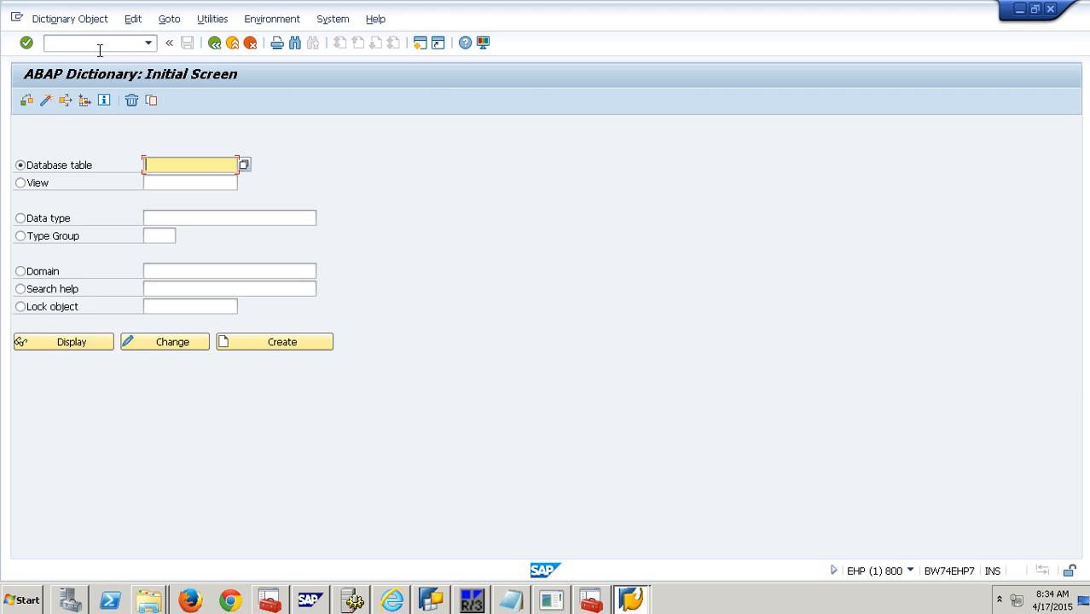
pyautogui.write('CE1IDEA')
pyautogui.click(95, 348)
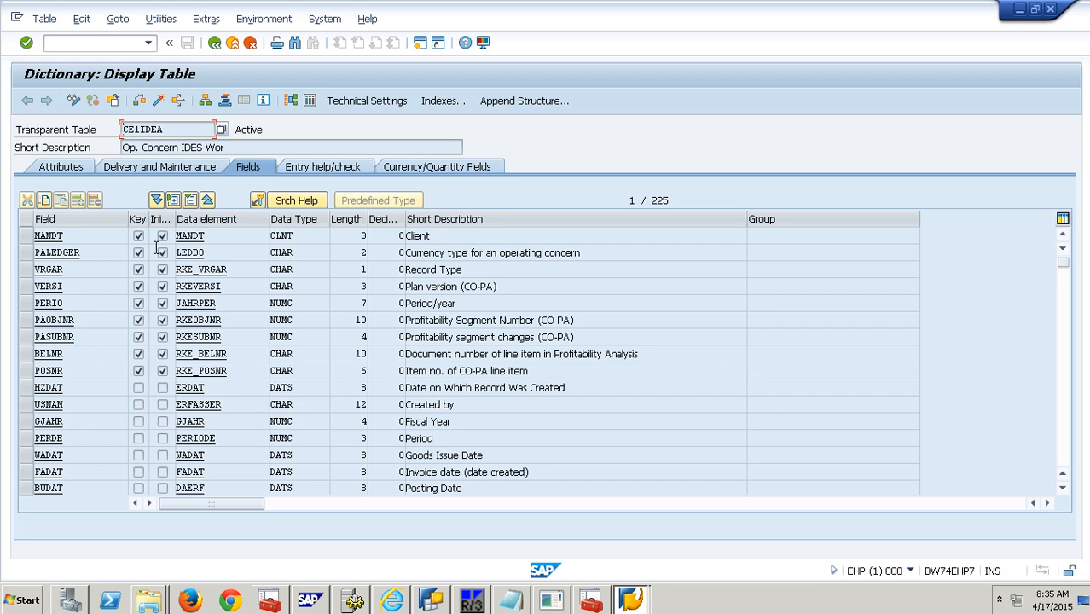
# Display the CE1IDEA table entries using the default selection fields, then return to the ABAP Dictionary initial screen
pyautogui.moveTo(259, 148); pyautogui.dragTo(36, 151)
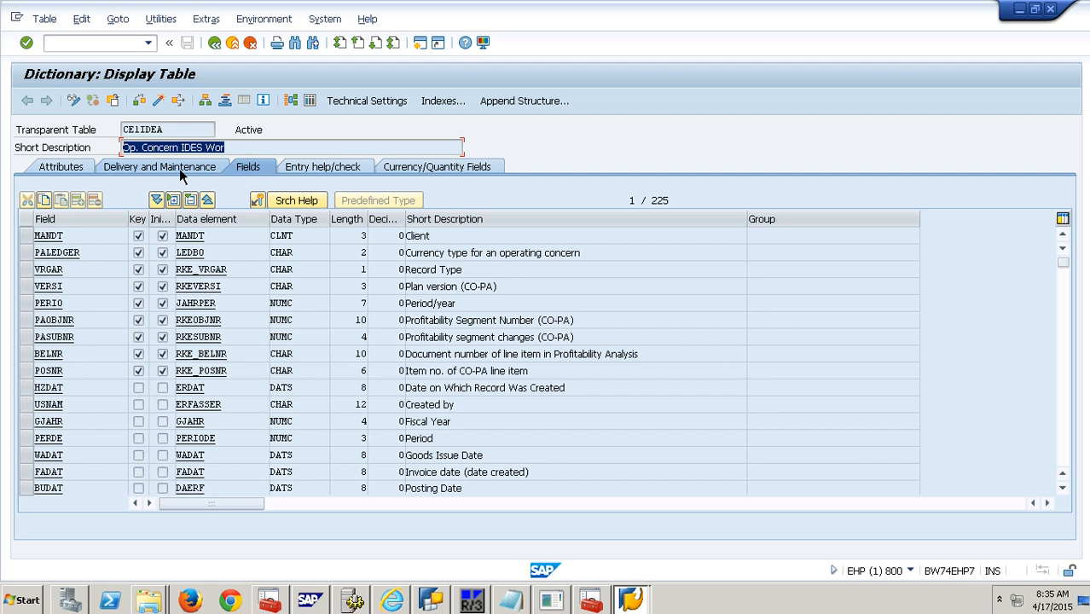
pyautogui.click(321, 107)
pyautogui.press('Return')
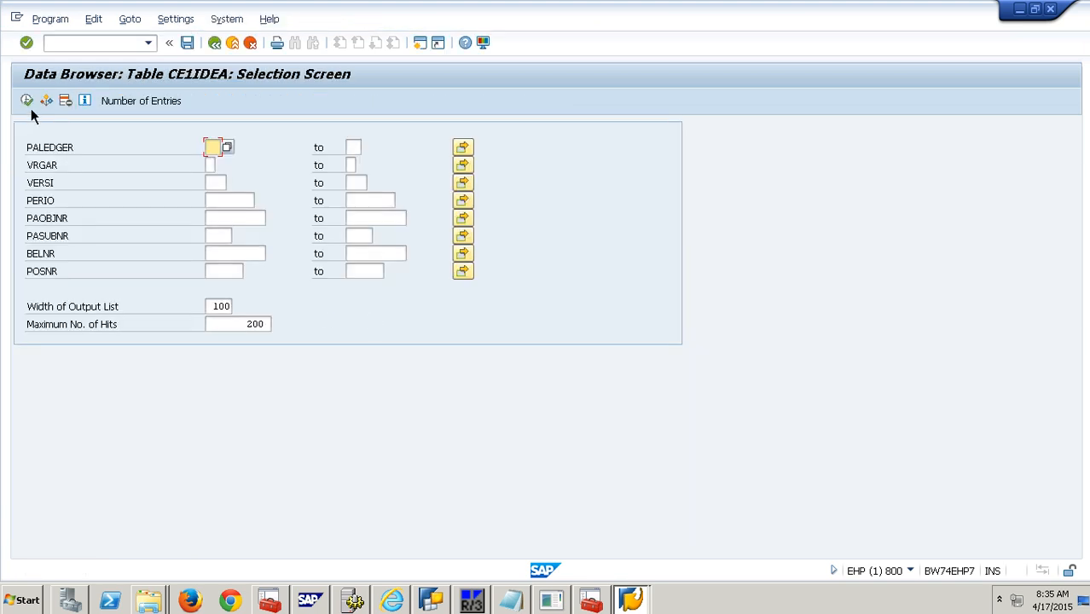
pyautogui.click(28, 102)
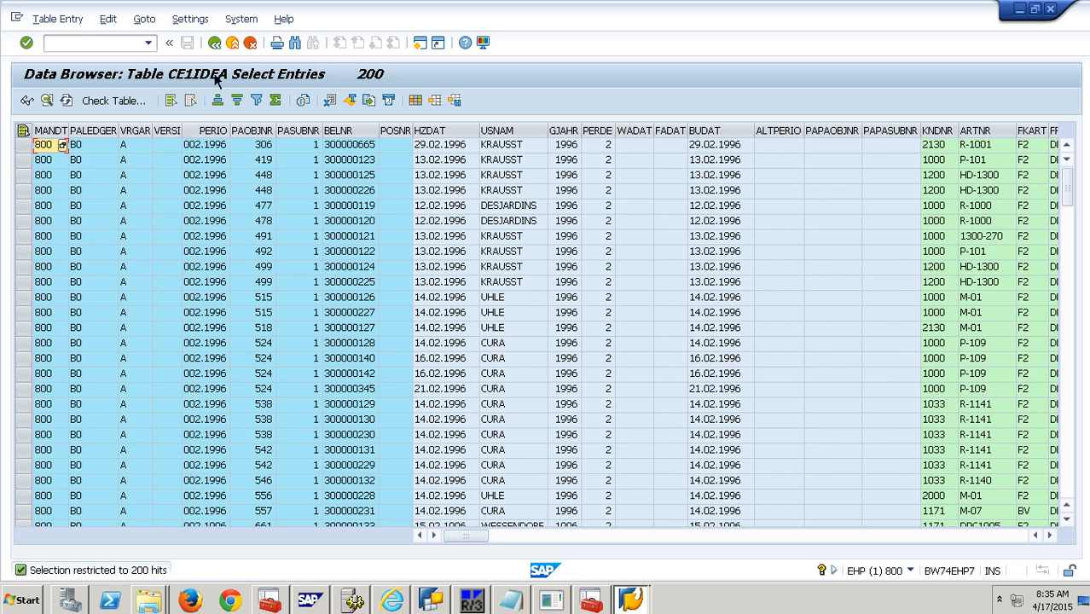
pyautogui.click(214, 43)
pyautogui.press('F3')
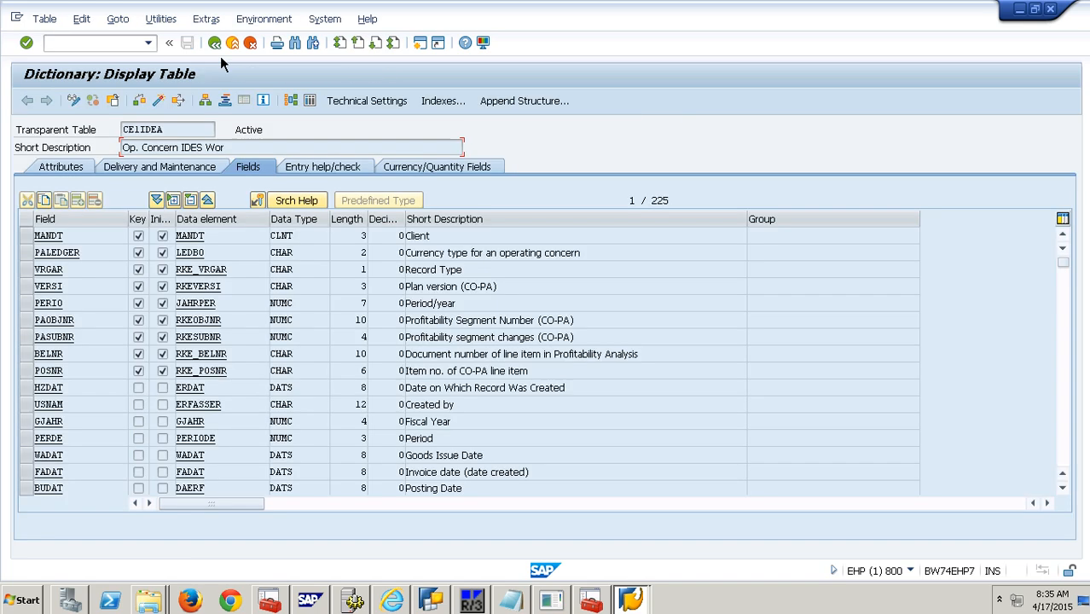
pyautogui.press('F3')
# Change the database table name to CE2IDEA and display its definition
pyautogui.click(168, 172)
pyautogui.press('BackSpace')
pyautogui.write('2IDEA')
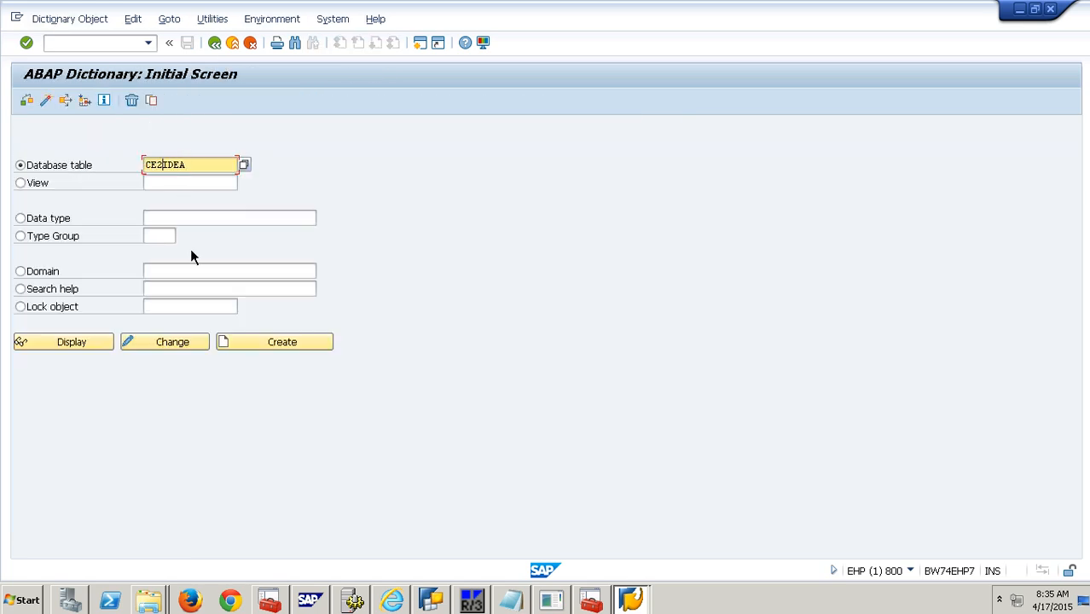
pyautogui.click(96, 347)
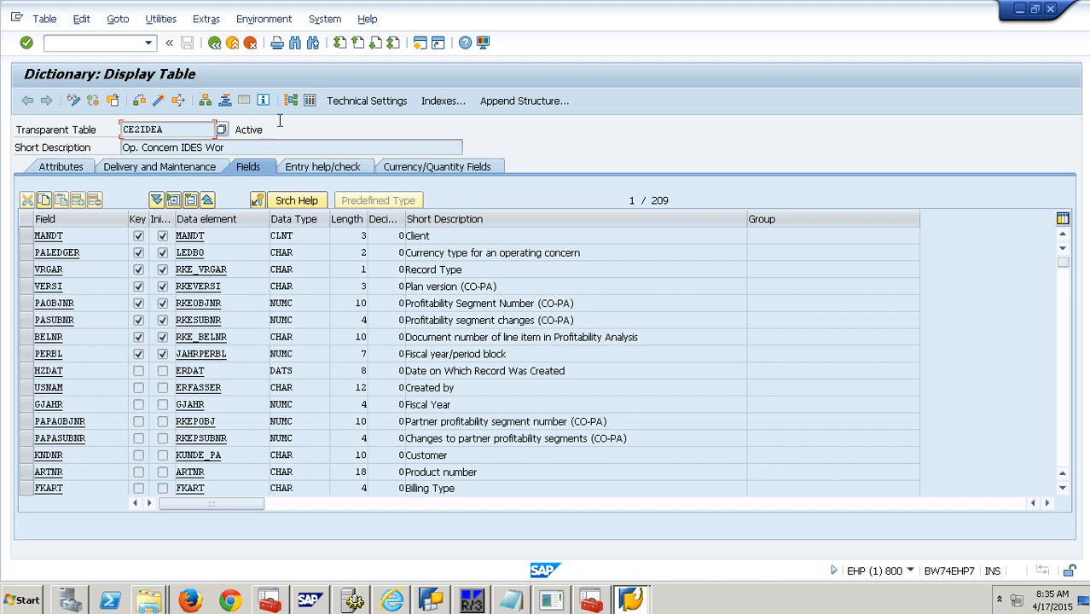
# Display the CE2IDEA table entries without selection restrictions, check the period column, and return to the ABAP Dictionary initial screen
pyautogui.click(310, 101)
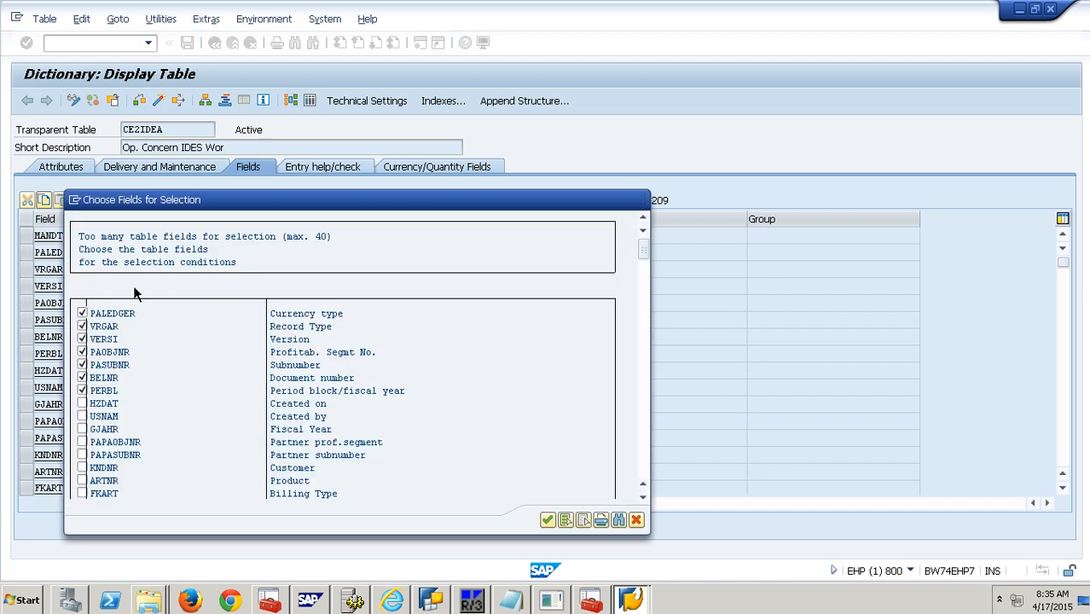
pyautogui.press('Return')
pyautogui.press('F8')
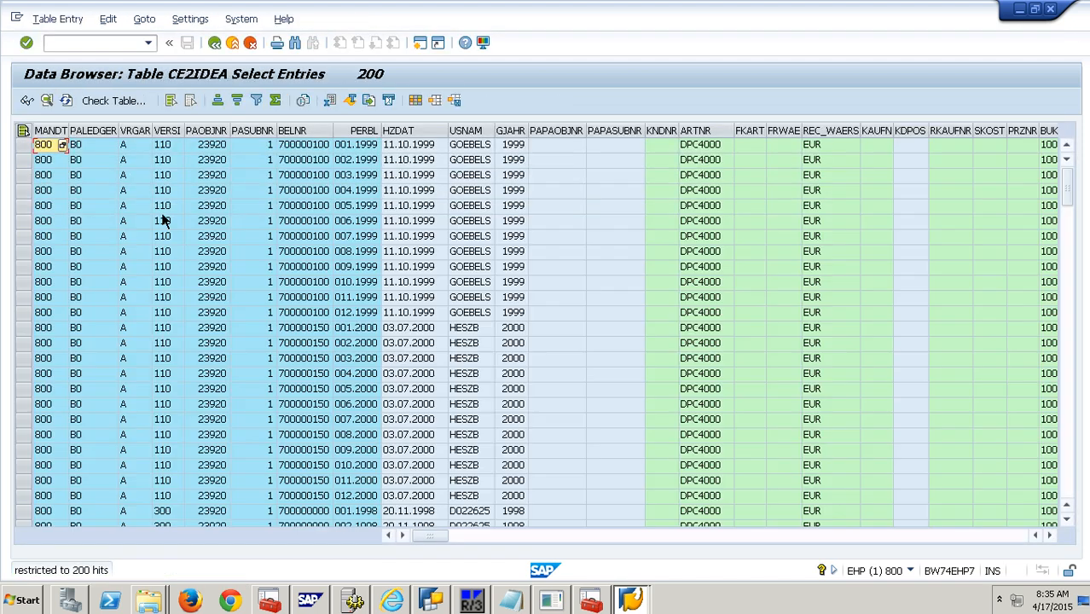
pyautogui.click(357, 223)
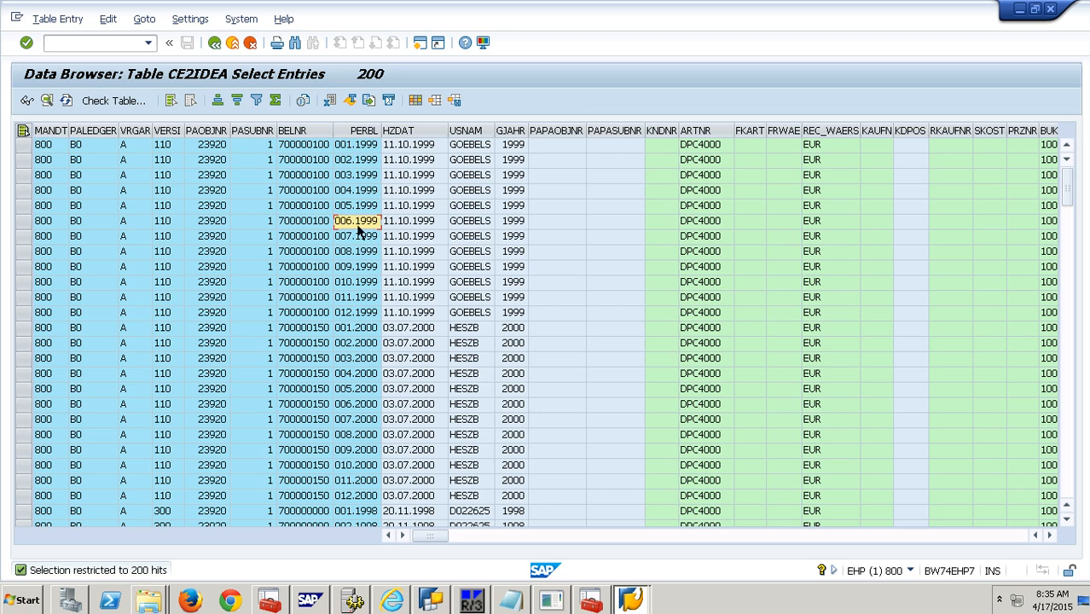
pyautogui.click(220, 49)
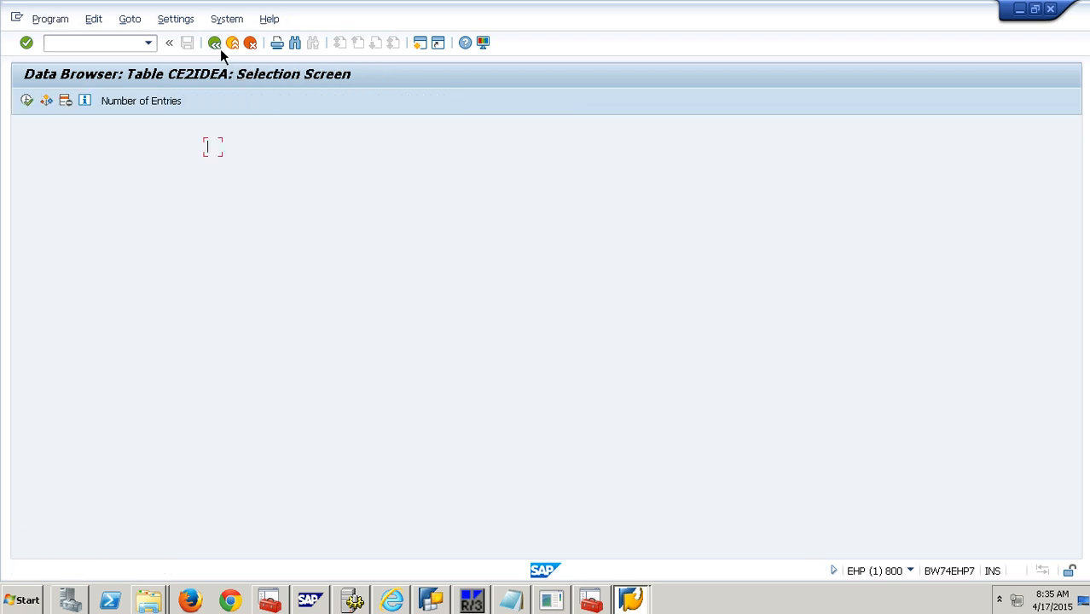
pyautogui.click(220, 49)
pyautogui.click(220, 48)
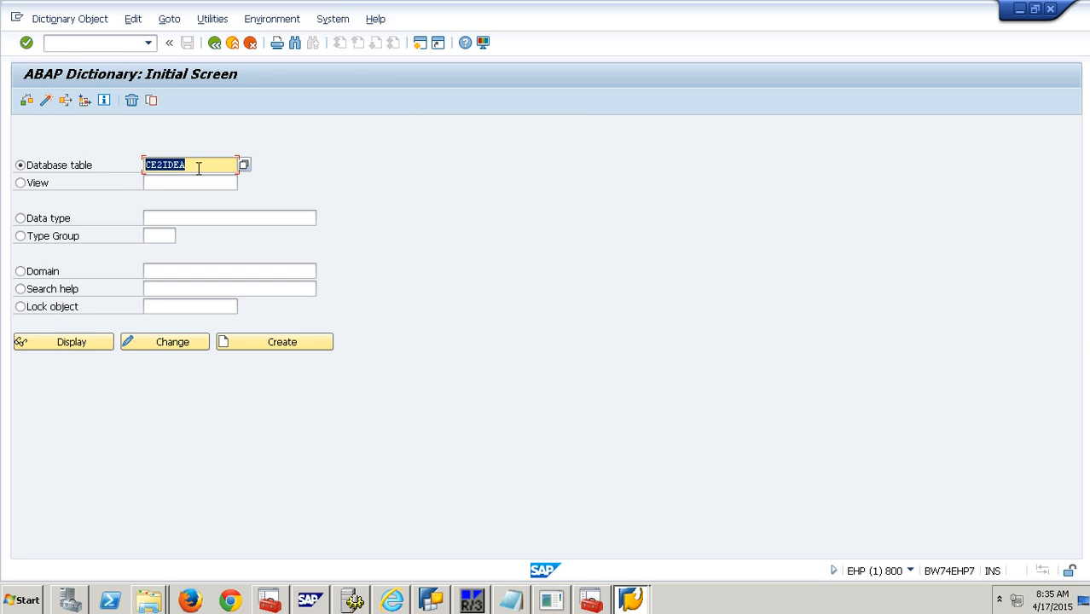
# Change the database table name to CE3IDEA, display its definition and look through its field list
pyautogui.click(167, 169)
pyautogui.press('BackSpace')
pyautogui.write('3')
pyautogui.click(102, 343)
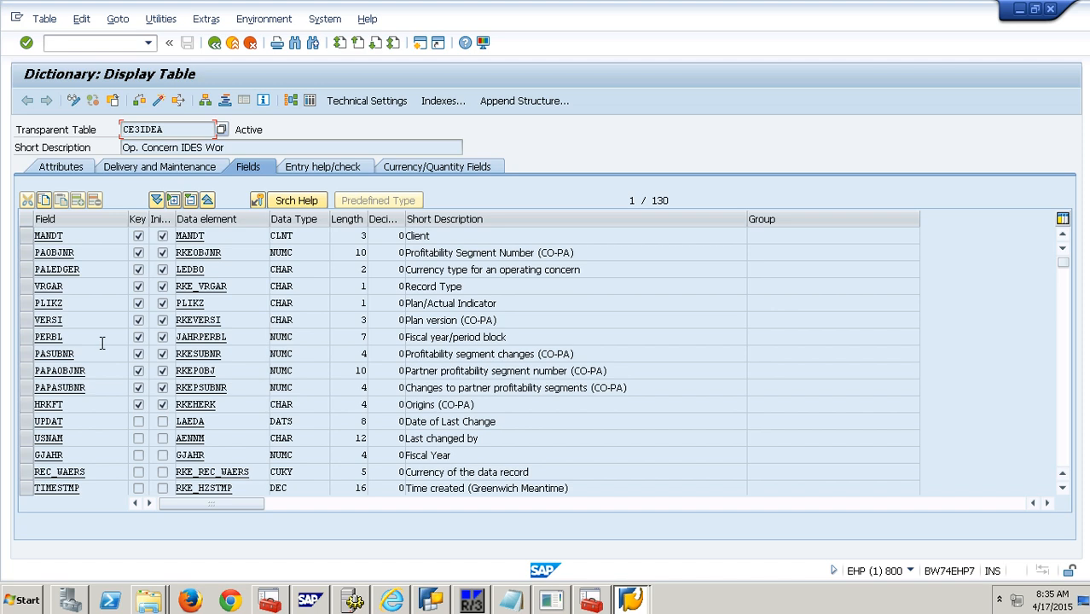
pyautogui.click(94, 288)
pyautogui.scroll(-3, 95, 288)
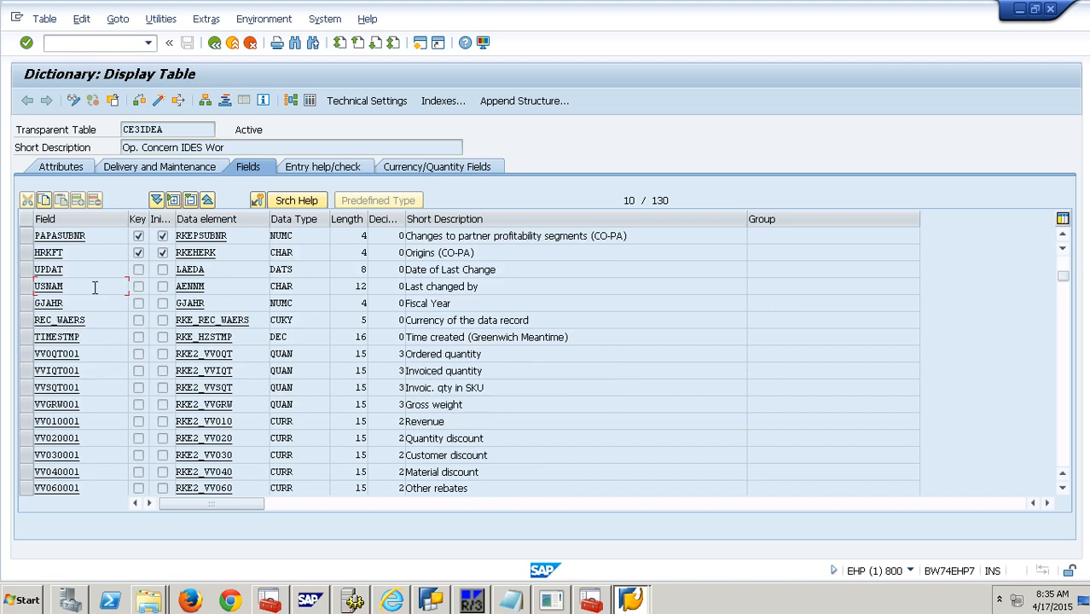
# Review the value fields of the CE3IDEA definition and mark the profitability segment number field PAOBJNR
pyautogui.scroll(-3, 465, 362)
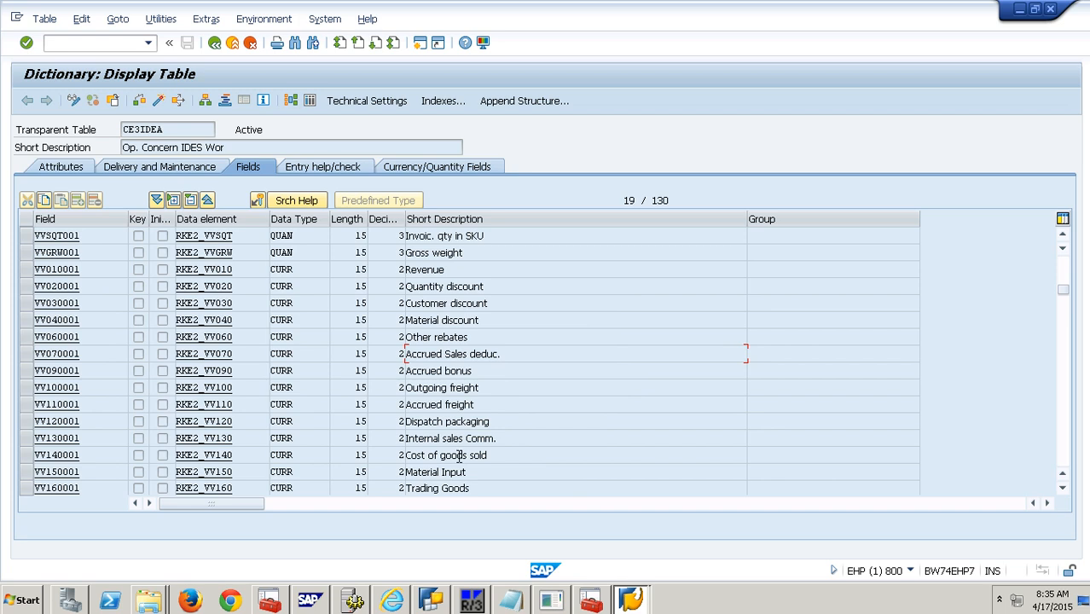
pyautogui.scroll(6, 461, 455)
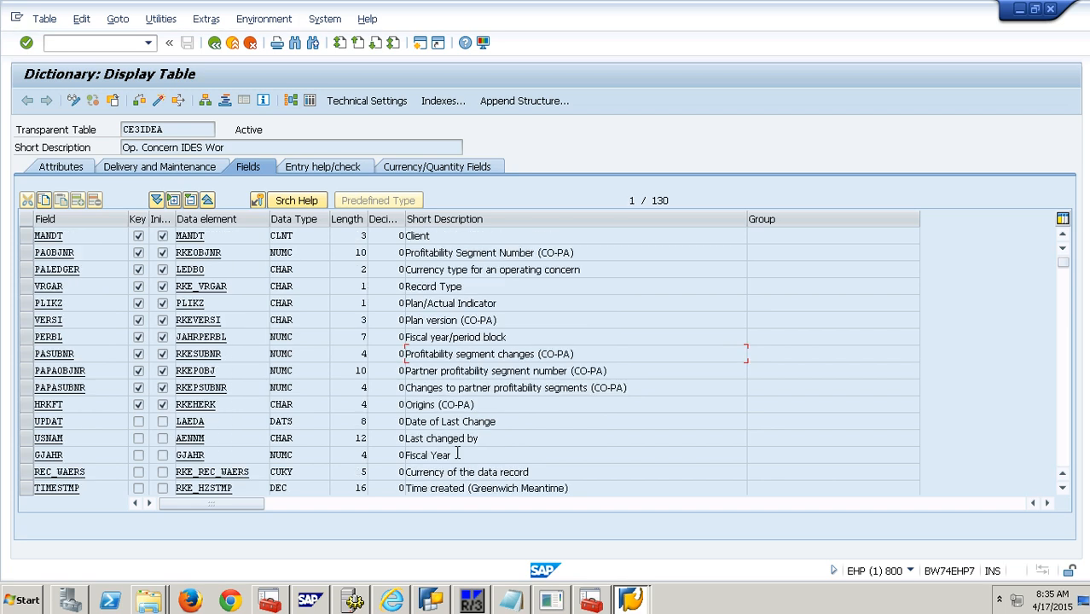
pyautogui.click(29, 253)
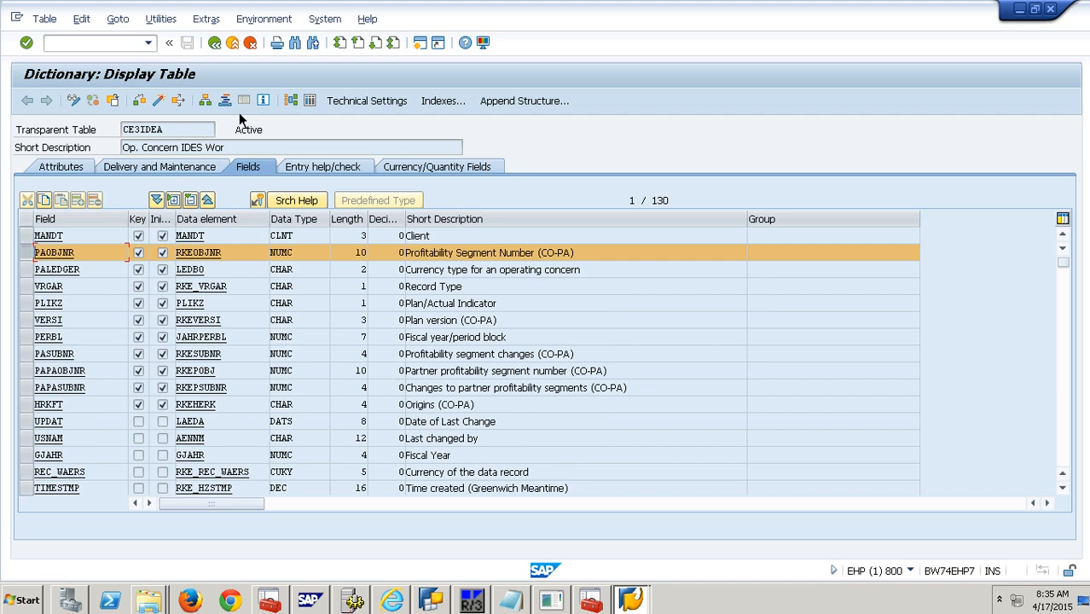
# Display the CE3IDEA table entries without selection restrictions, pick out profitability segment 306, and return to the ABAP Dictionary initial screen
pyautogui.click(316, 106)
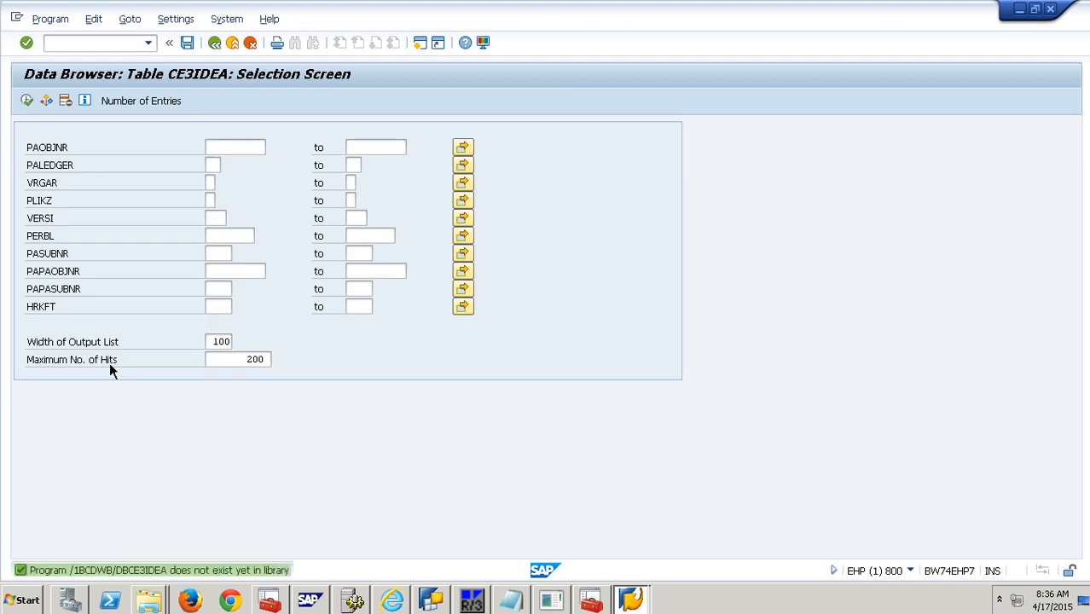
pyautogui.press('F8')
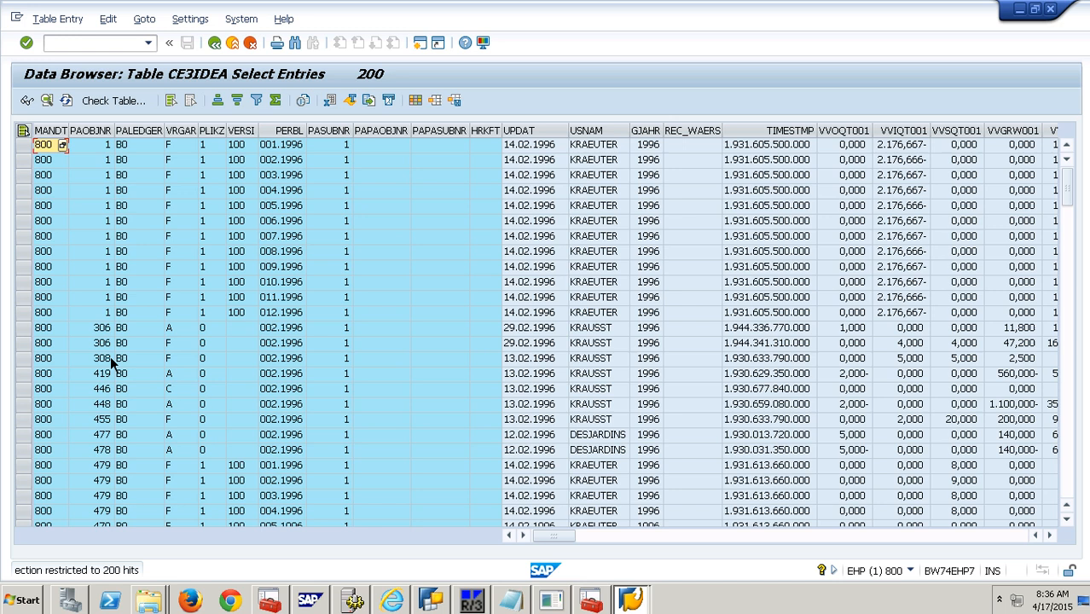
pyautogui.click(107, 329)
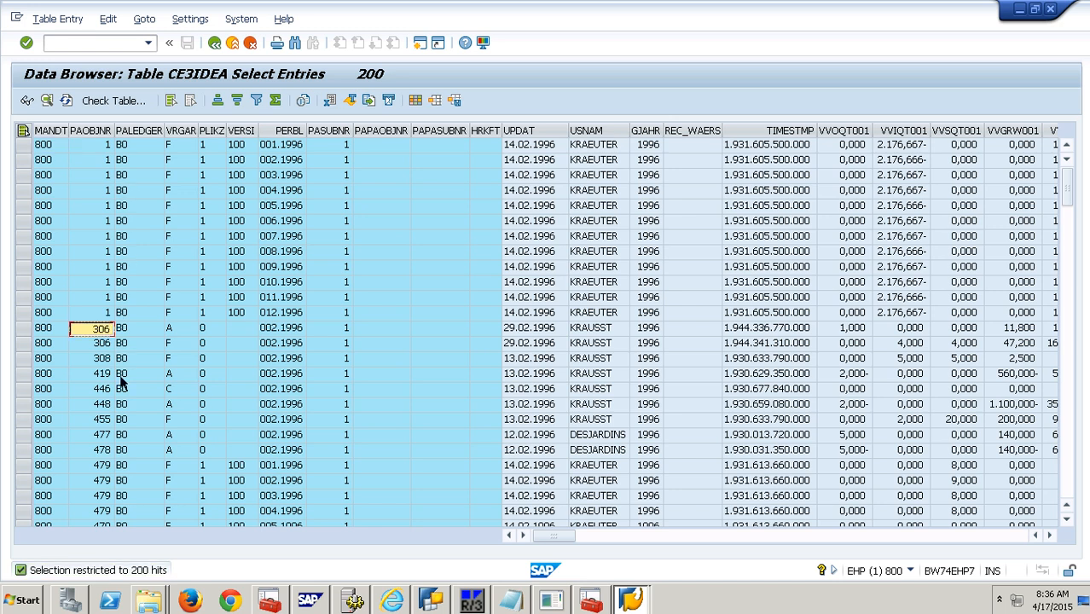
pyautogui.click(224, 51)
pyautogui.click(223, 52)
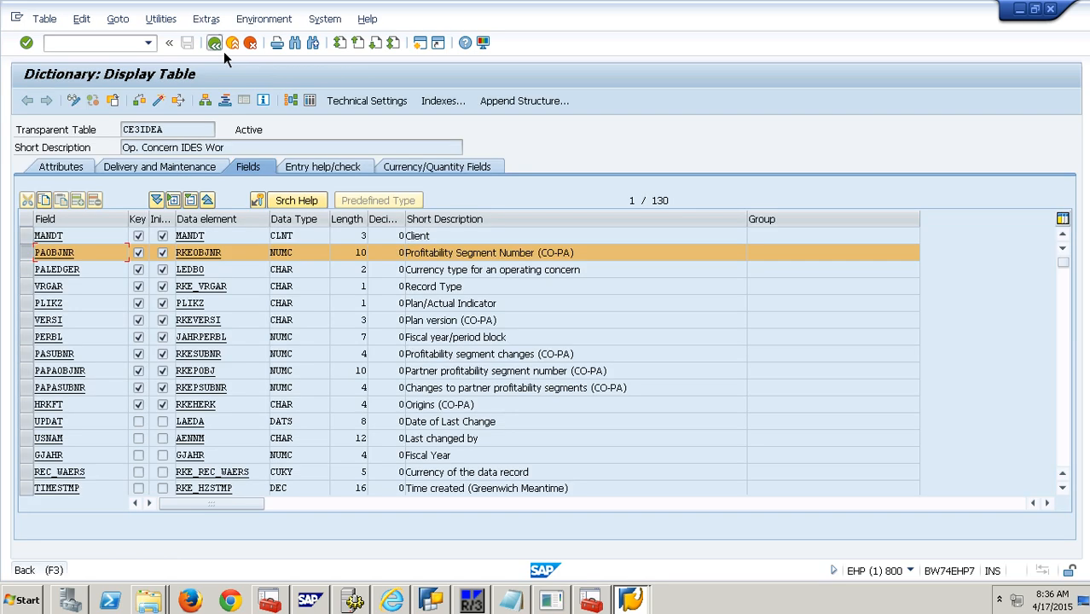
pyautogui.click(223, 51)
# Change the database table name to CE4IDEA and display its definition
pyautogui.click(162, 164)
pyautogui.press('BackSpace')
pyautogui.write('4IDEA')
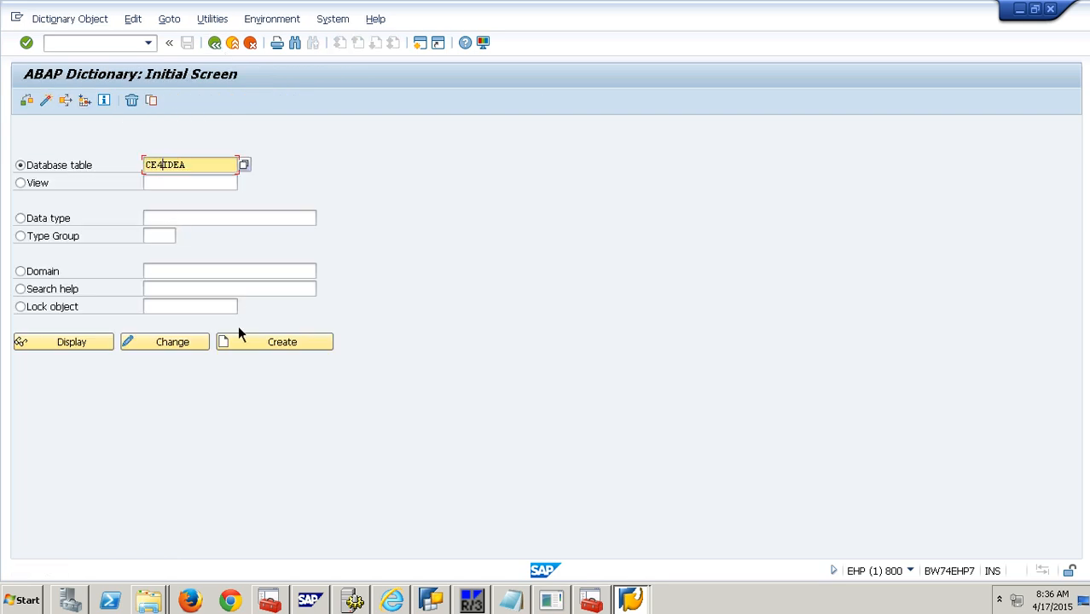
pyautogui.click(72, 342)
# Display the CE4IDEA table entries for PAOBJNR 306, keeping the default selection fields
pyautogui.click(313, 103)
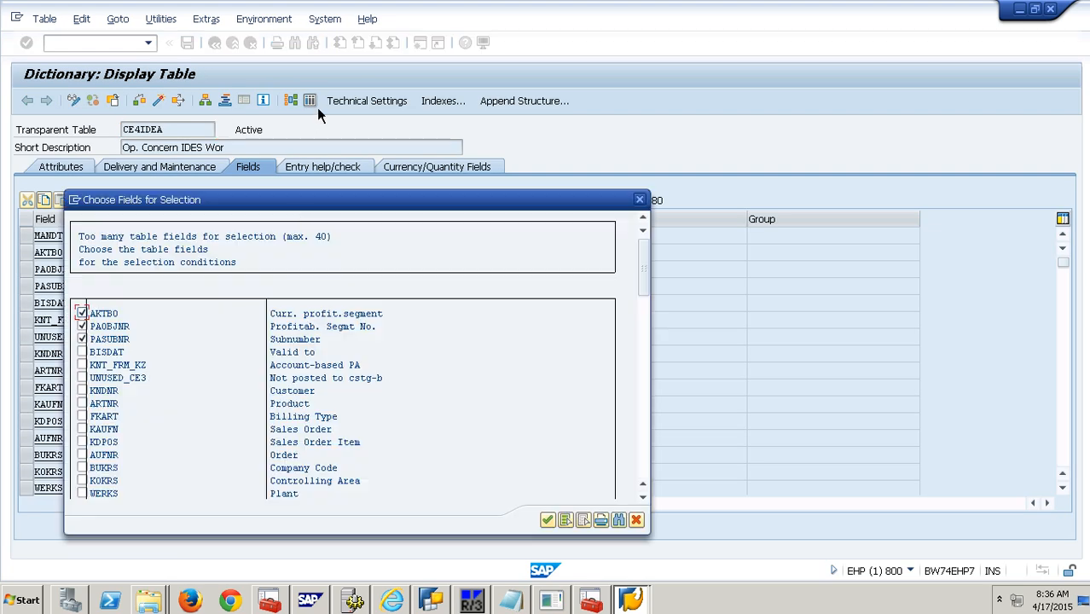
pyautogui.press('Return')
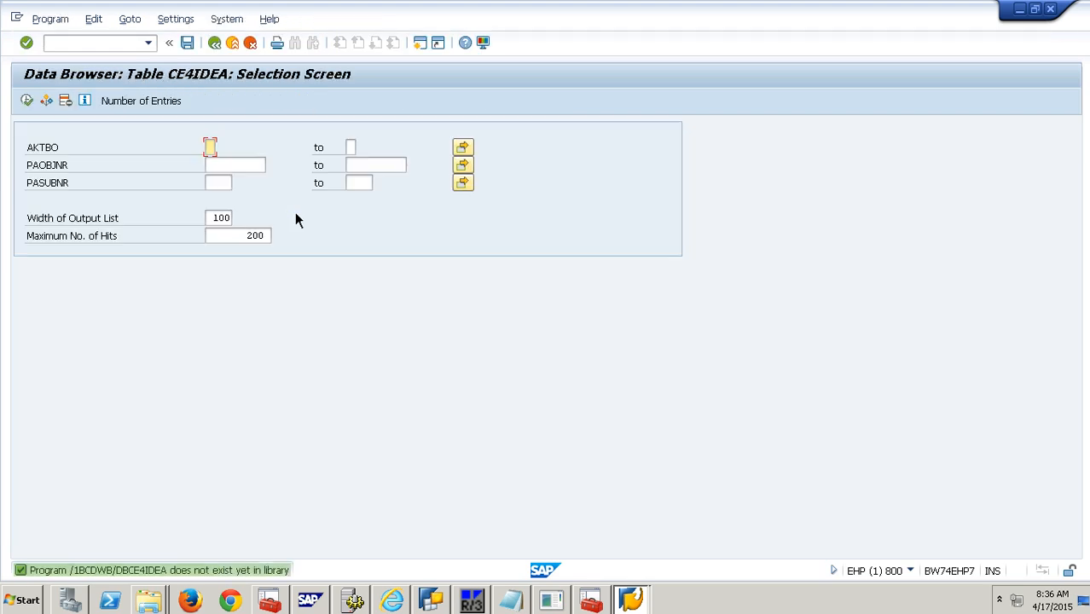
pyautogui.press('Tab')
pyautogui.press('Tab')
pyautogui.press('Tab')
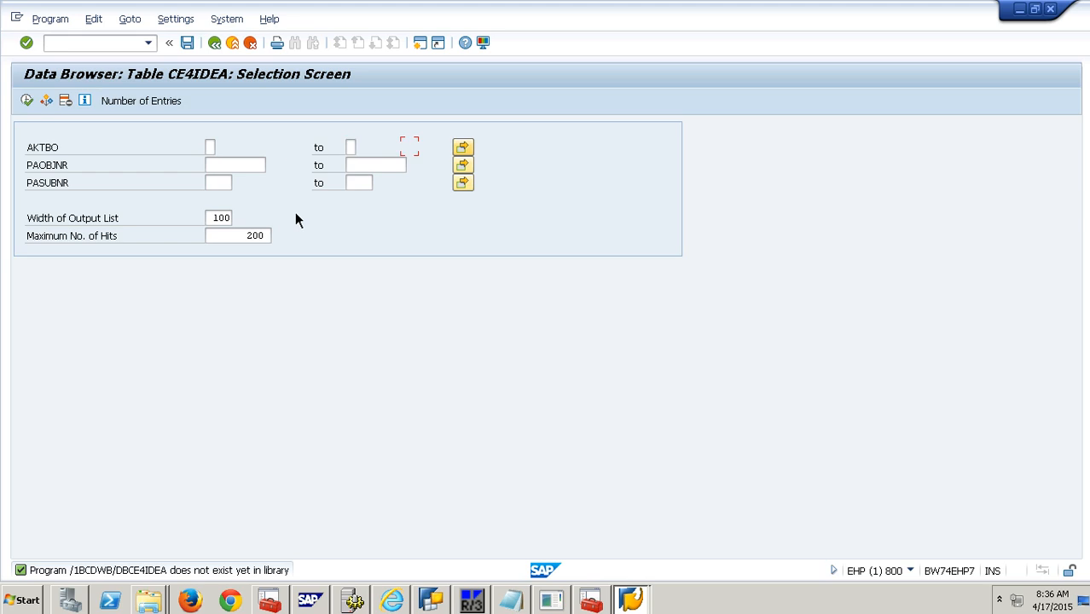
pyautogui.write('306')
pyautogui.press('F8')
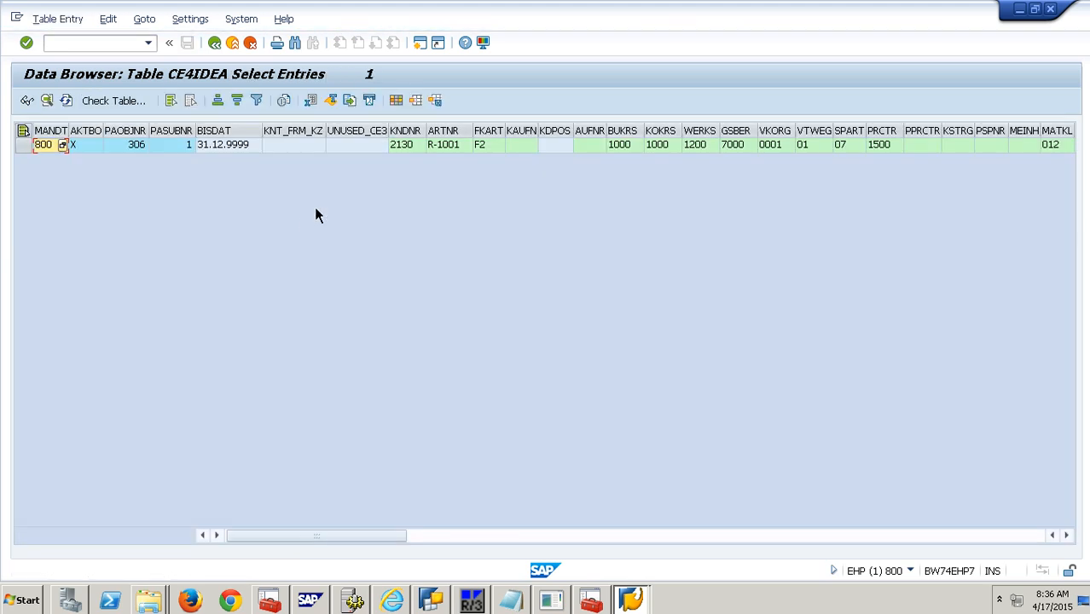
# Examine the CE4IDEA record of segment 306 across its characteristic columns, from the segment number and sales organization to the units of measure
pyautogui.click(141, 153)
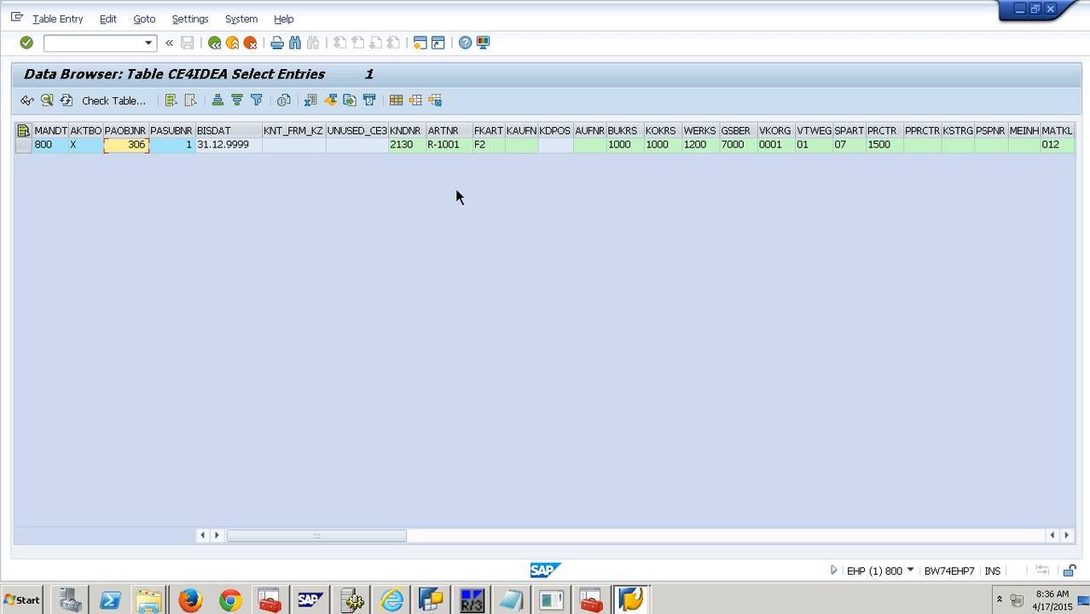
pyautogui.click(663, 145)
pyautogui.press('Tab')
pyautogui.click(780, 152)
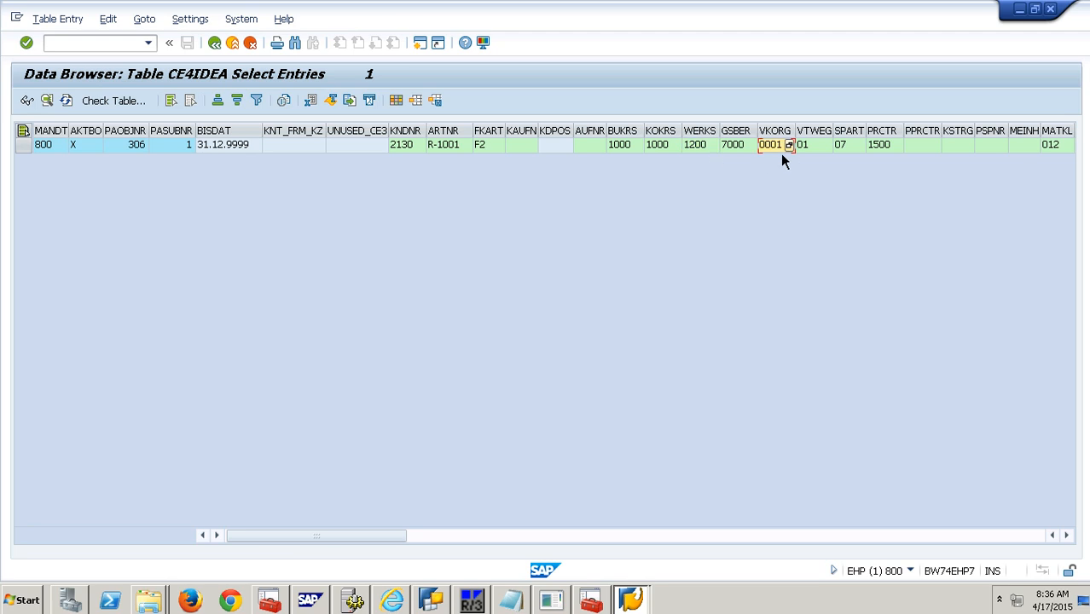
pyautogui.click(975, 538)
pyautogui.click(977, 538)
pyautogui.click(978, 538)
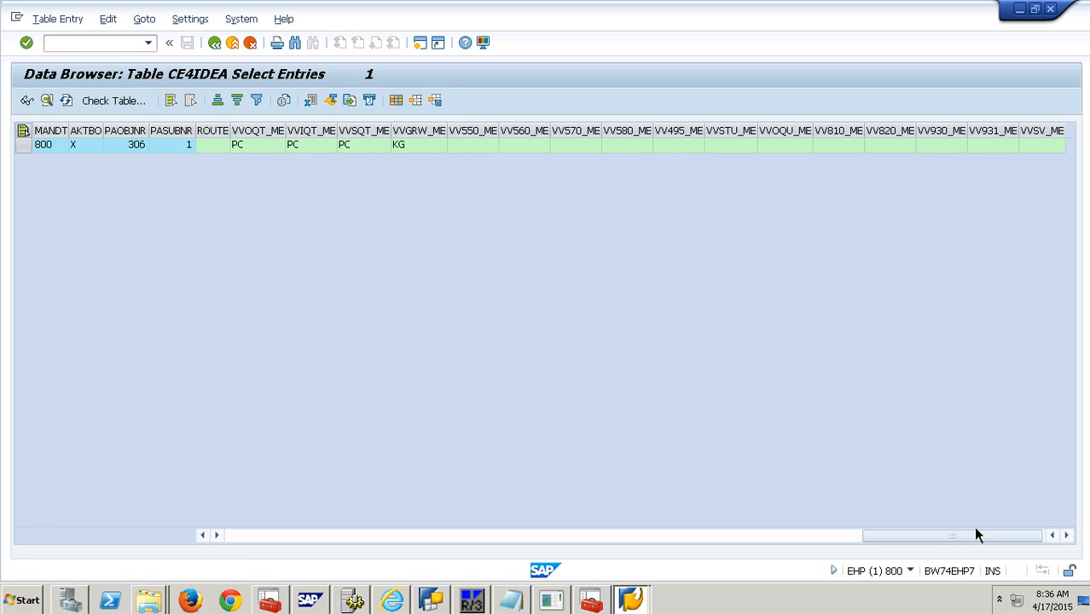
# Leave the ABAP Dictionary for the SAP Easy Access screen and start transaction KEB0
pyautogui.click(241, 52)
pyautogui.click(241, 52)
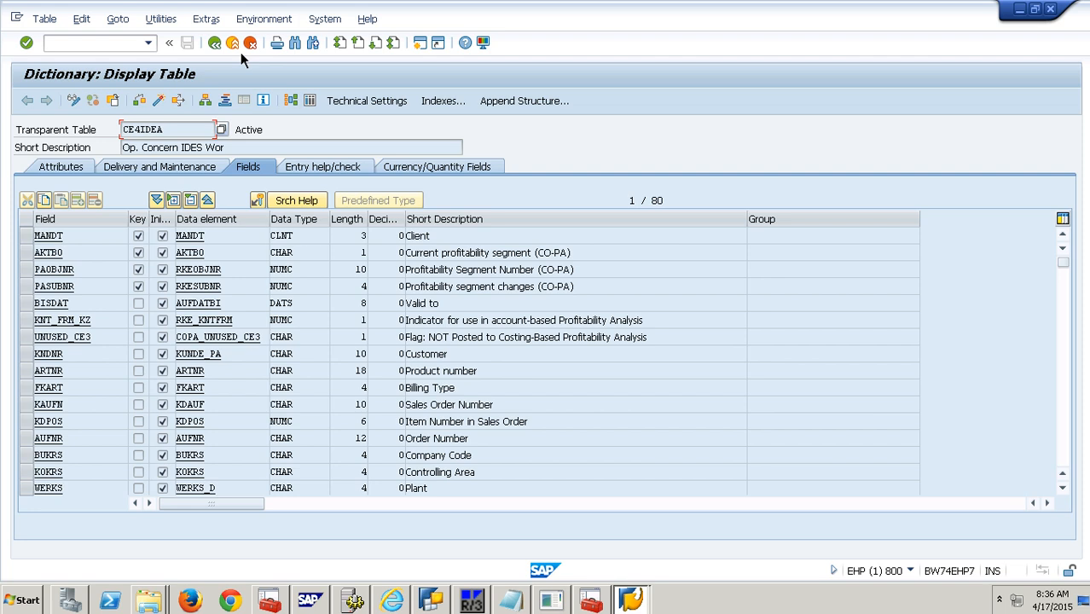
pyautogui.click(241, 52)
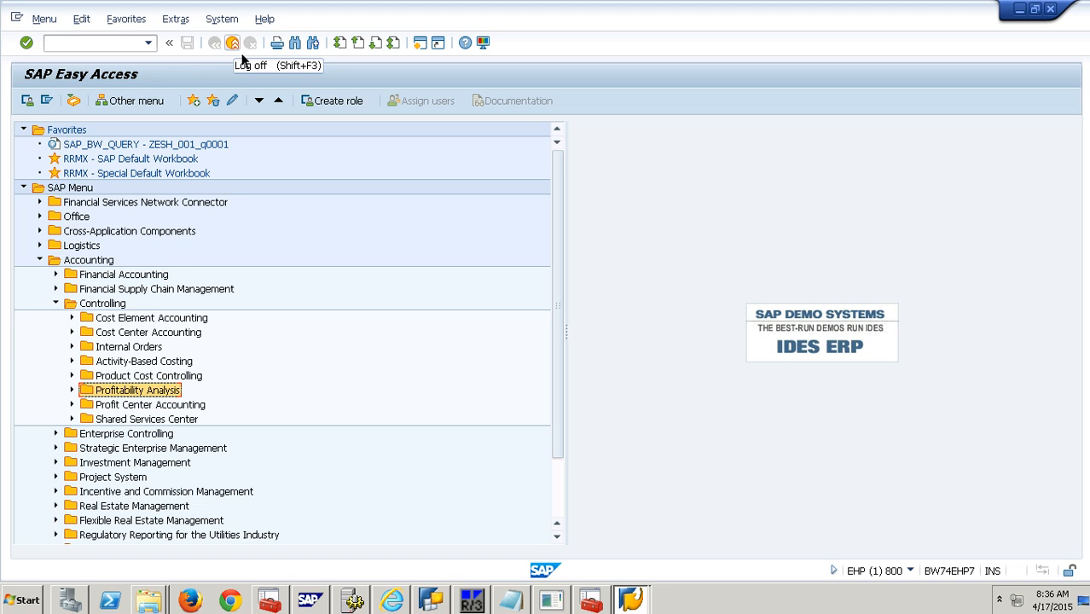
pyautogui.click(136, 47)
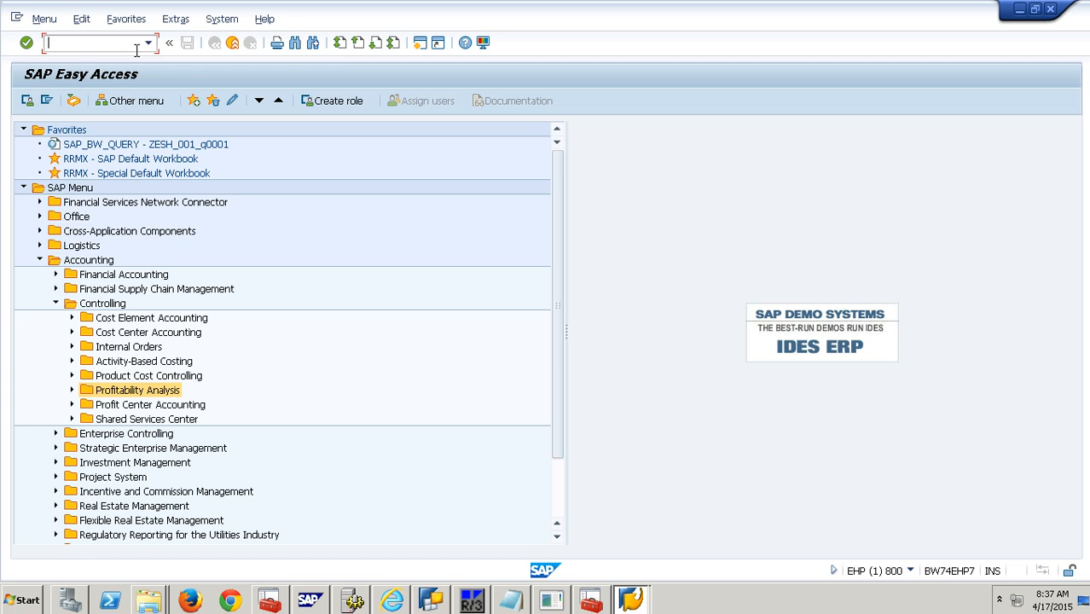
pyautogui.write('KEB0')
pyautogui.press('Return')
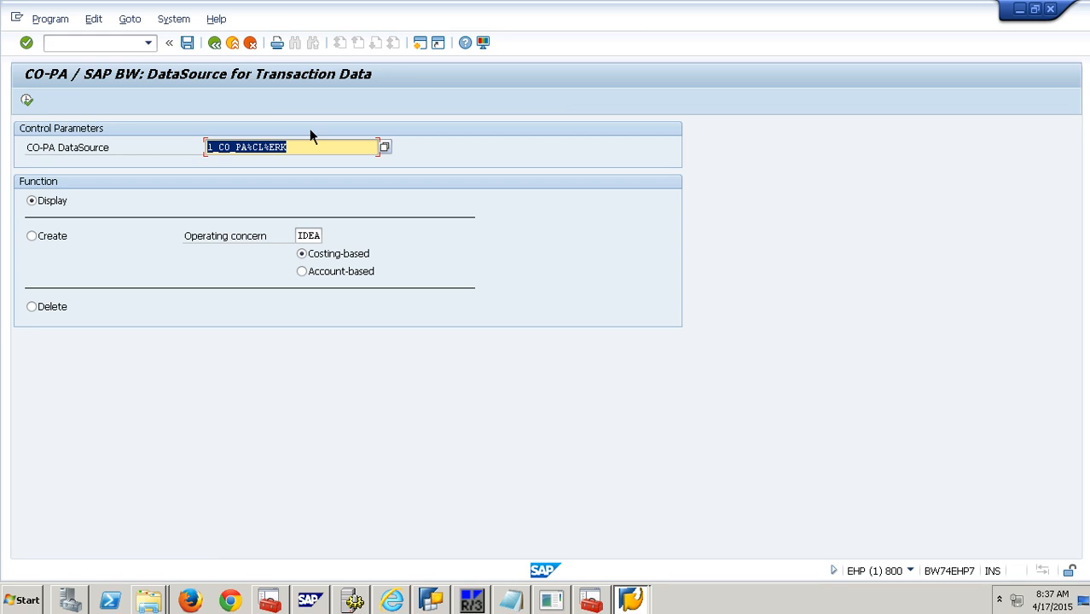
# Enter 1_CO_PA_800_EHP_SLS as the CO-PA DataSource name
pyautogui.click(308, 155)
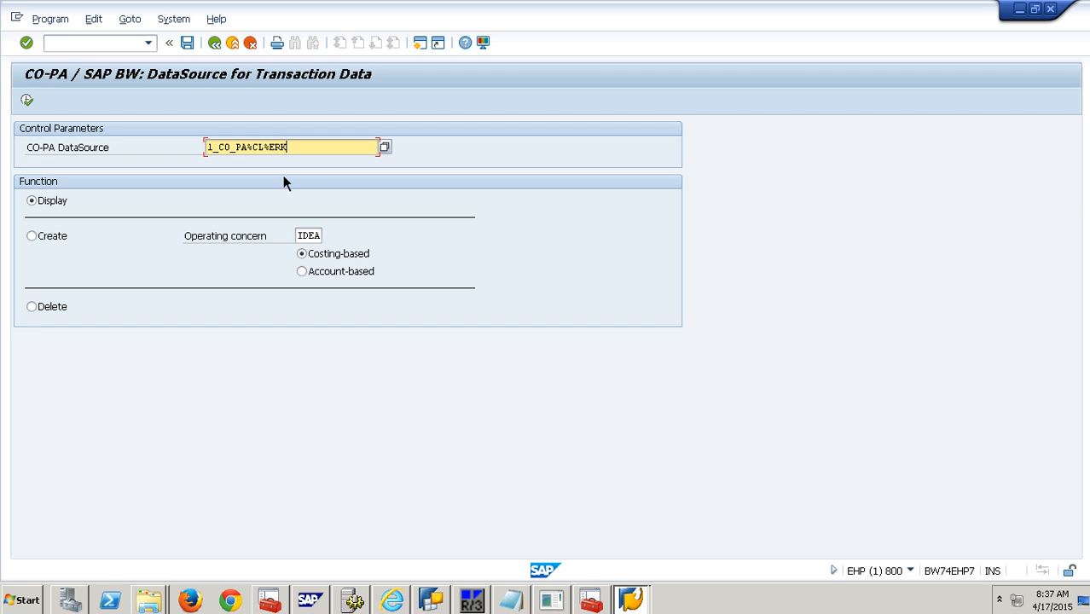
pyautogui.press('BackSpace')
pyautogui.press('BackSpace')
pyautogui.press('BackSpace')
pyautogui.press('BackSpace')
pyautogui.press('BackSpace')
pyautogui.press('BackSpace')
pyautogui.press('BackSpace')
pyautogui.write('_800_EHP_SLS')
# Select the Create function with operating concern IDEA, costing-based, and execute it to open the DataSource definition
pyautogui.click(41, 243)
pyautogui.click(320, 237)
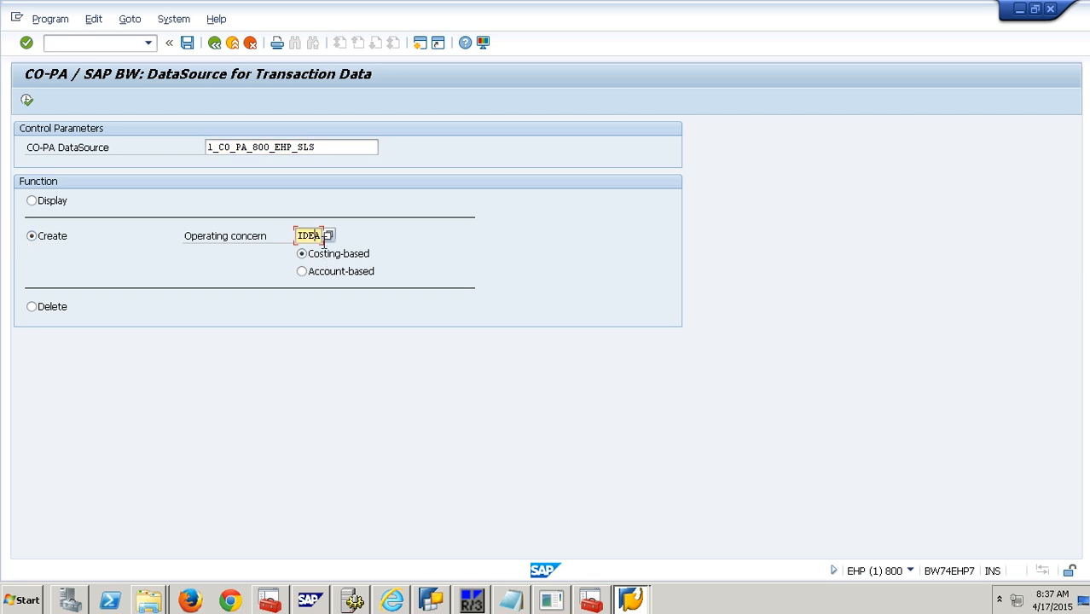
pyautogui.click(332, 242)
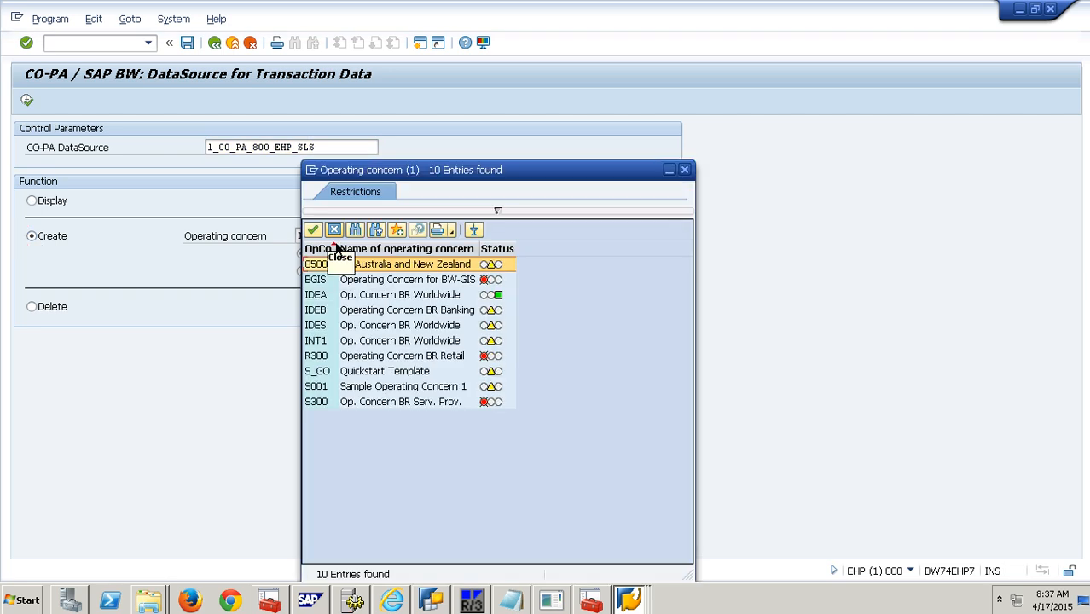
pyautogui.click(365, 294)
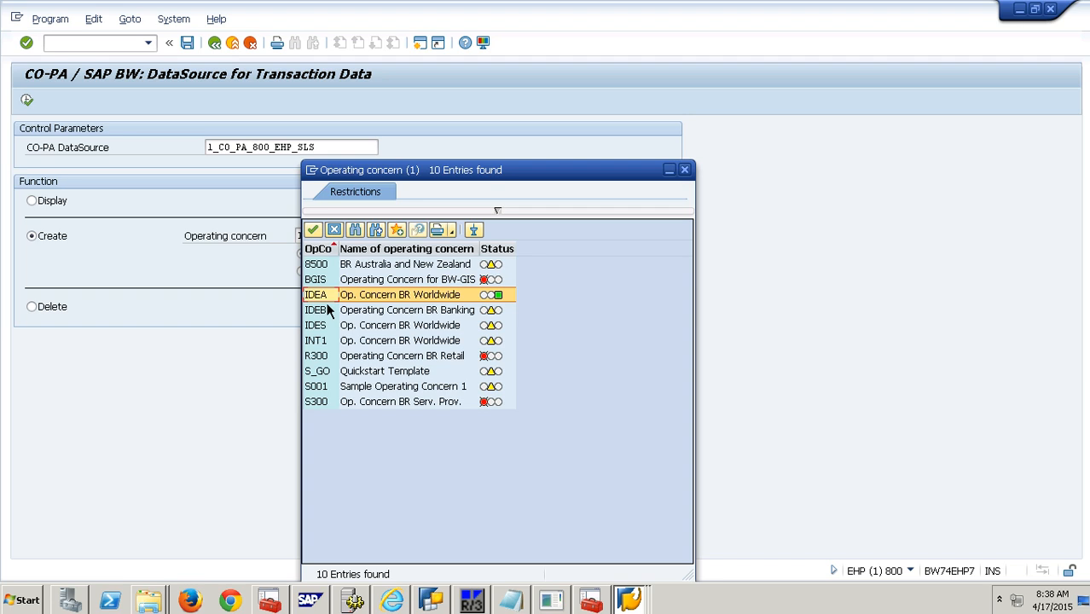
pyautogui.click(312, 230)
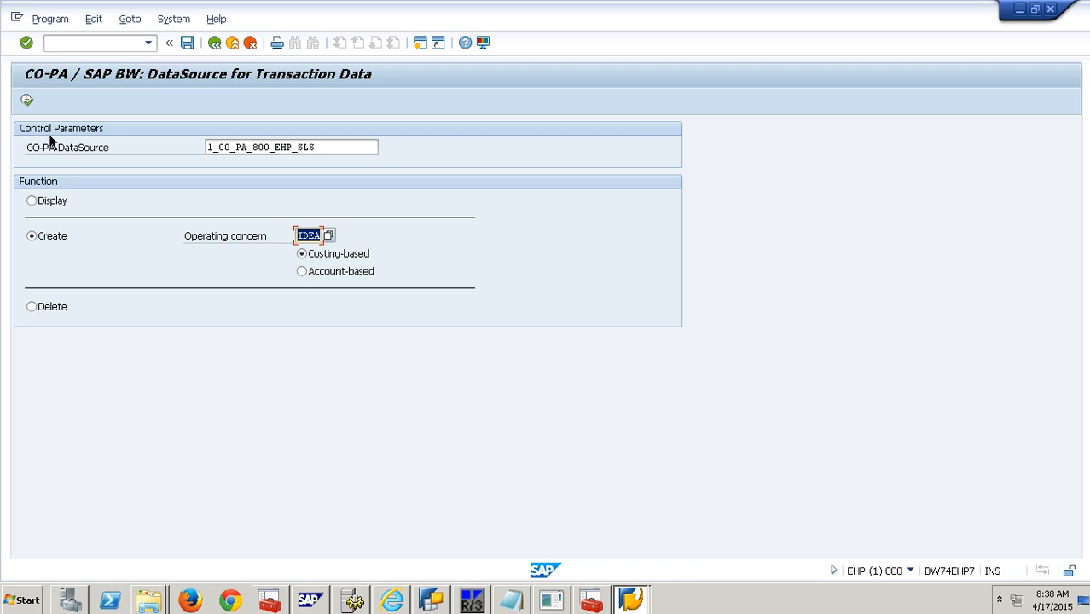
pyautogui.click(38, 107)
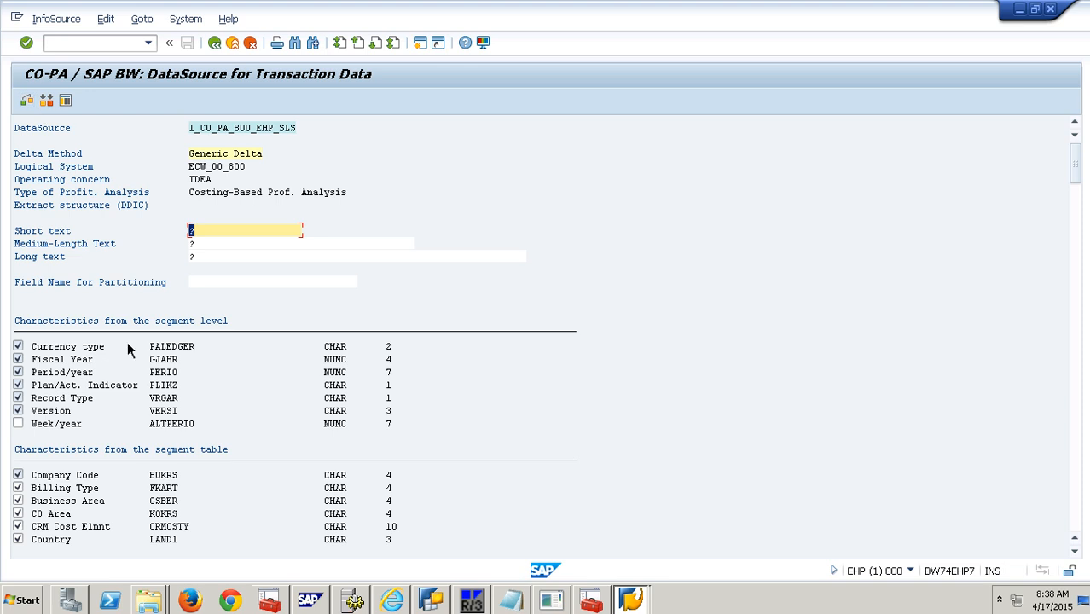
# Review the DataSource's logical system, text fields, partitioning field and the preselected segment-level and segment-table characteristics
pyautogui.click(216, 168)
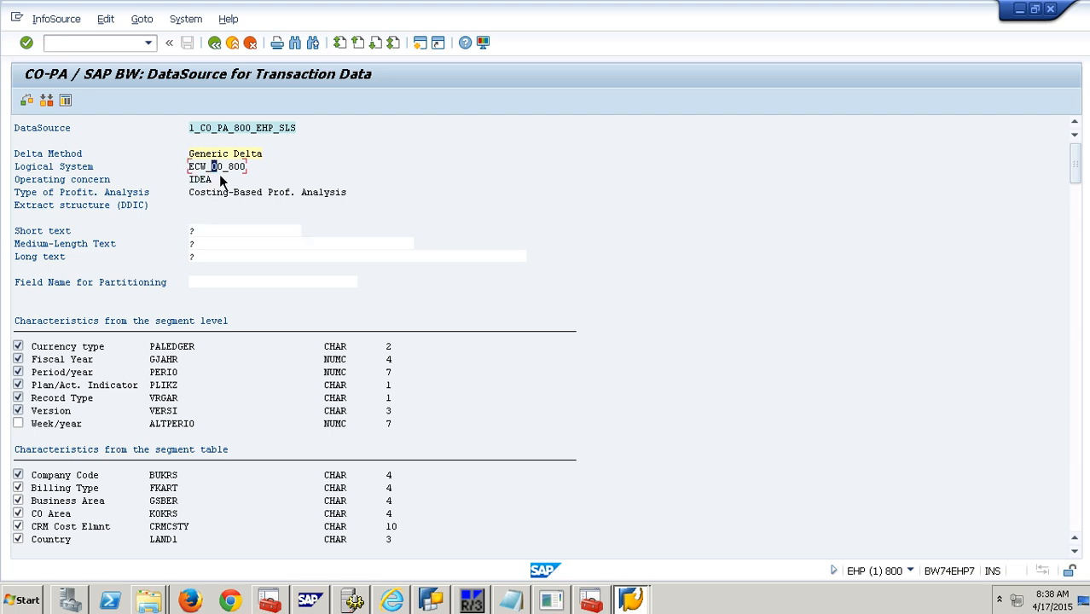
pyautogui.click(69, 232)
pyautogui.click(124, 281)
pyautogui.click(226, 287)
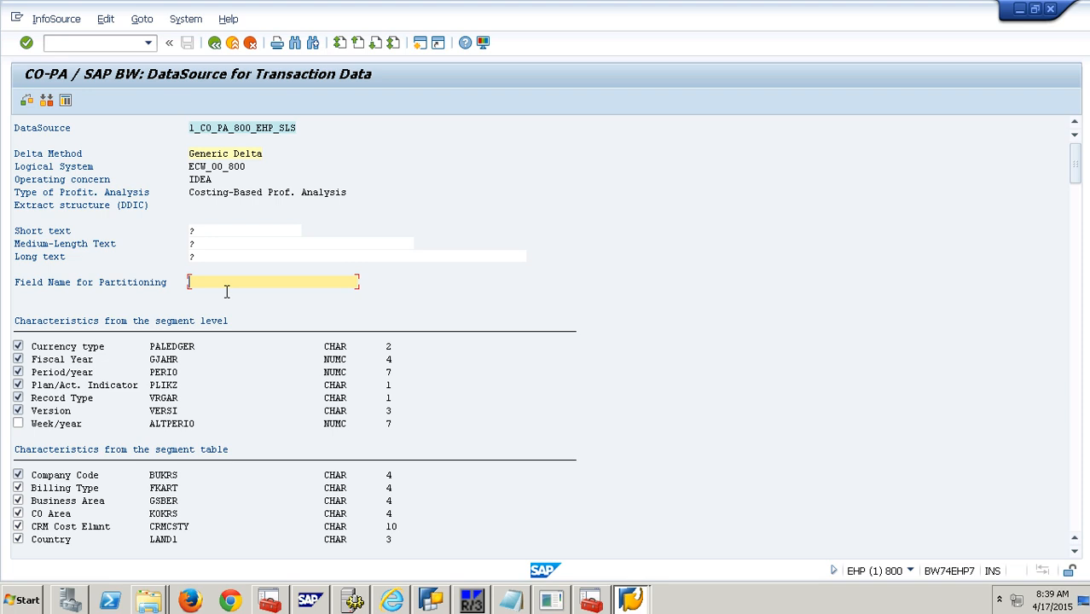
pyautogui.scroll(-2, 168, 372)
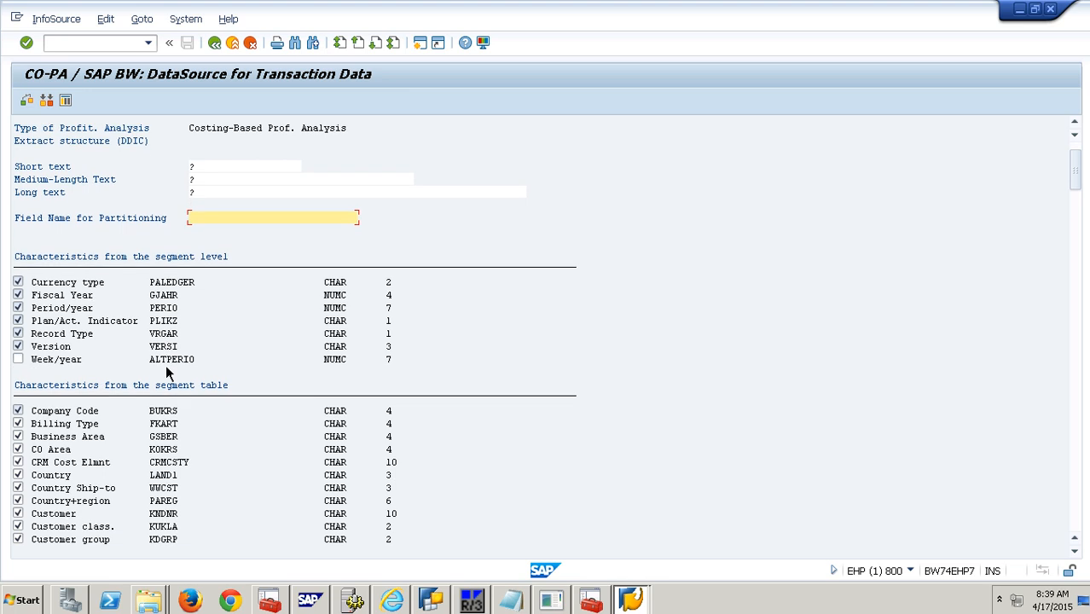
pyautogui.scroll(-1, 168, 372)
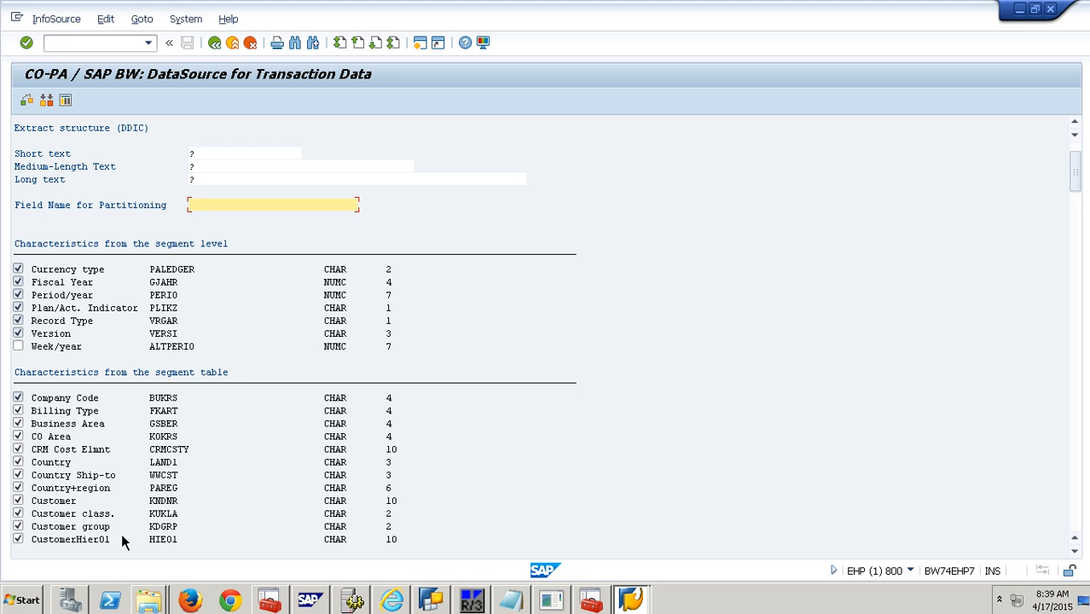
pyautogui.scroll(6, 189, 483)
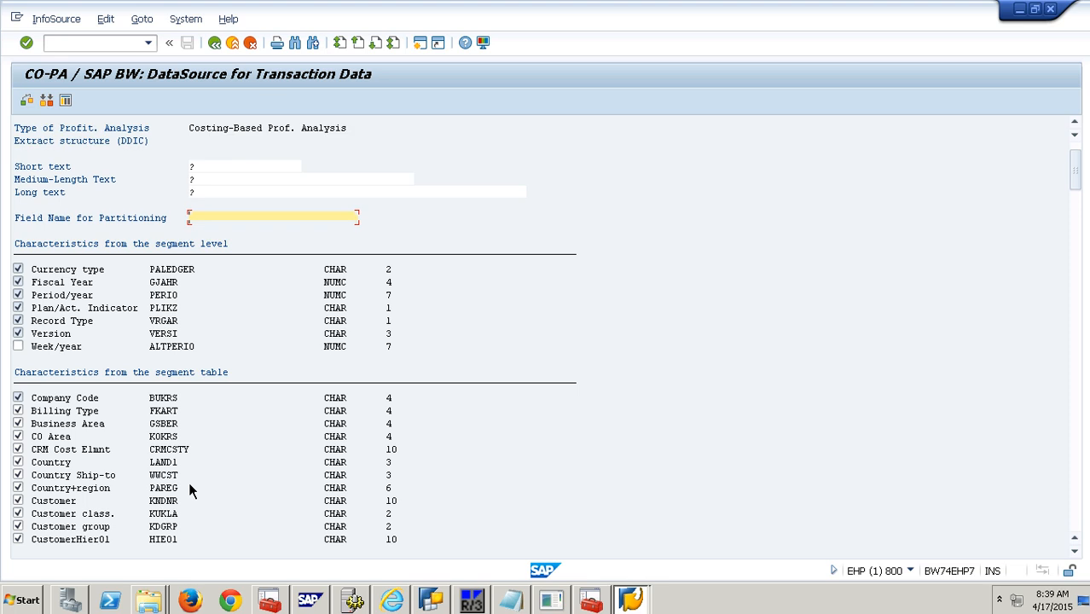
# Run the =INIT command to reset the DataSource's preselected fields
pyautogui.click(127, 47)
pyautogui.write('=INIT')
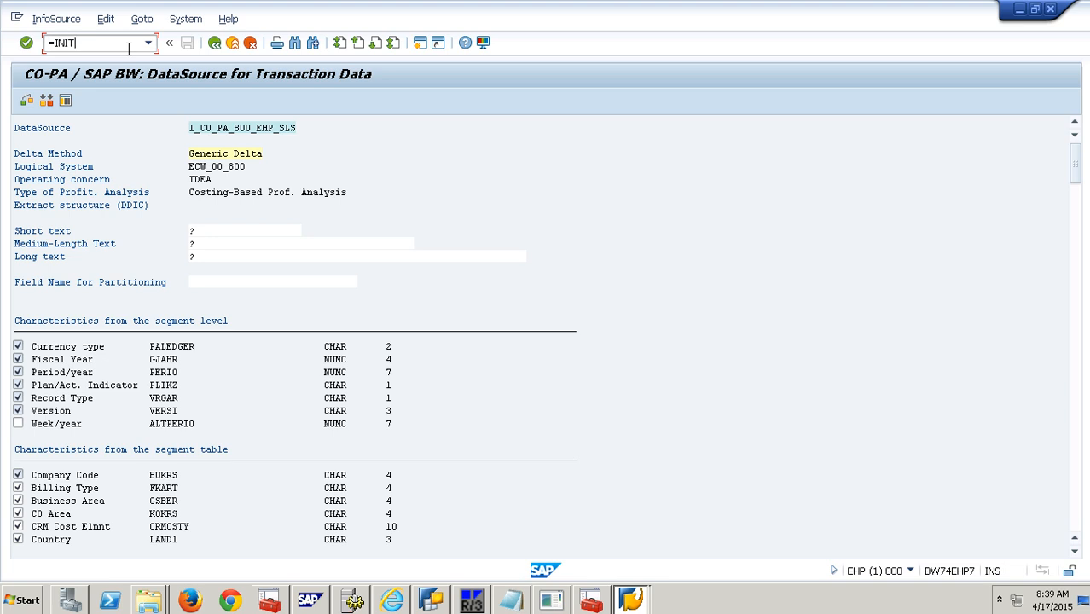
pyautogui.press('Return')
# Set the short, medium-length and long texts to EHP.800.IDEA.QBEX and the partitioning field name to BUKRS
pyautogui.click(302, 231)
pyautogui.click(303, 244)
pyautogui.click(302, 257)
pyautogui.click(248, 288)
pyautogui.moveTo(245, 291); pyautogui.dragTo(169, 294)
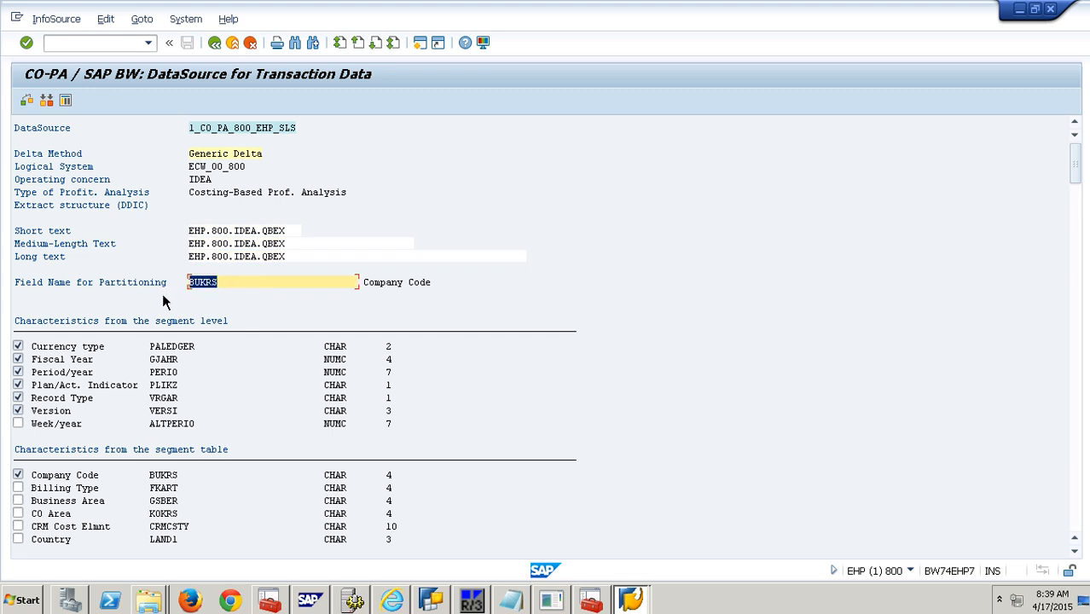
# Review the segment-level and segment-table characteristics selection, checking the Company Code row
pyautogui.scroll(-3, 81, 406)
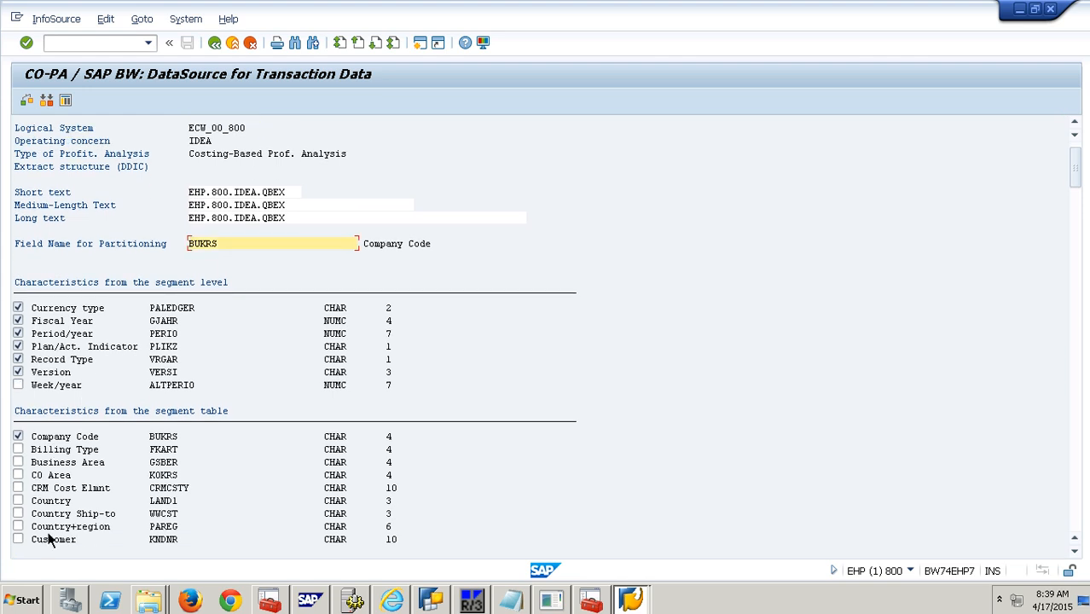
pyautogui.scroll(-1, 93, 437)
pyautogui.scroll(-3, 90, 433)
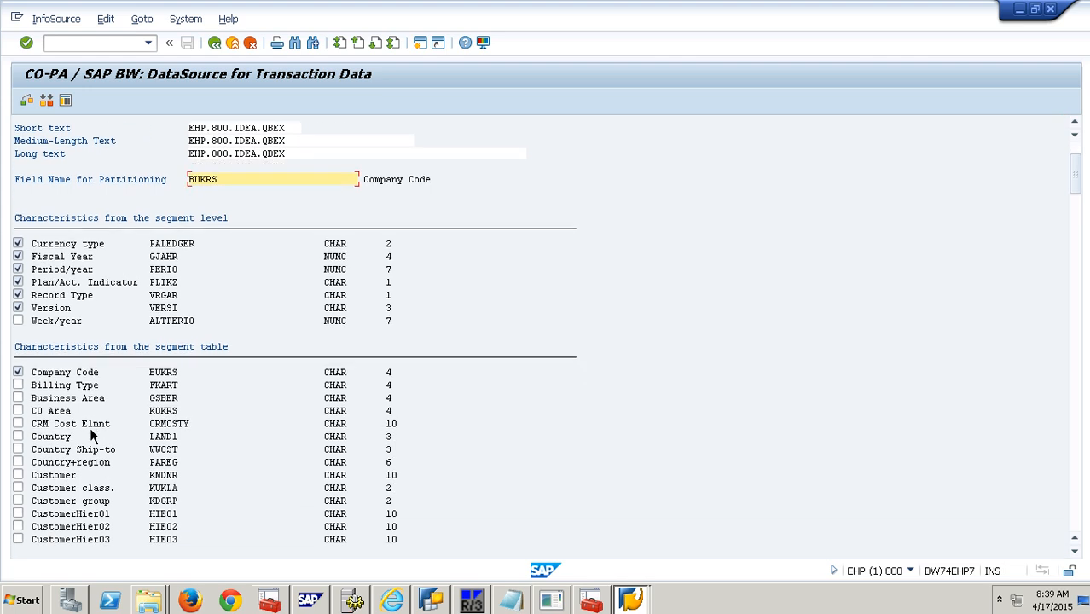
pyautogui.click(53, 362)
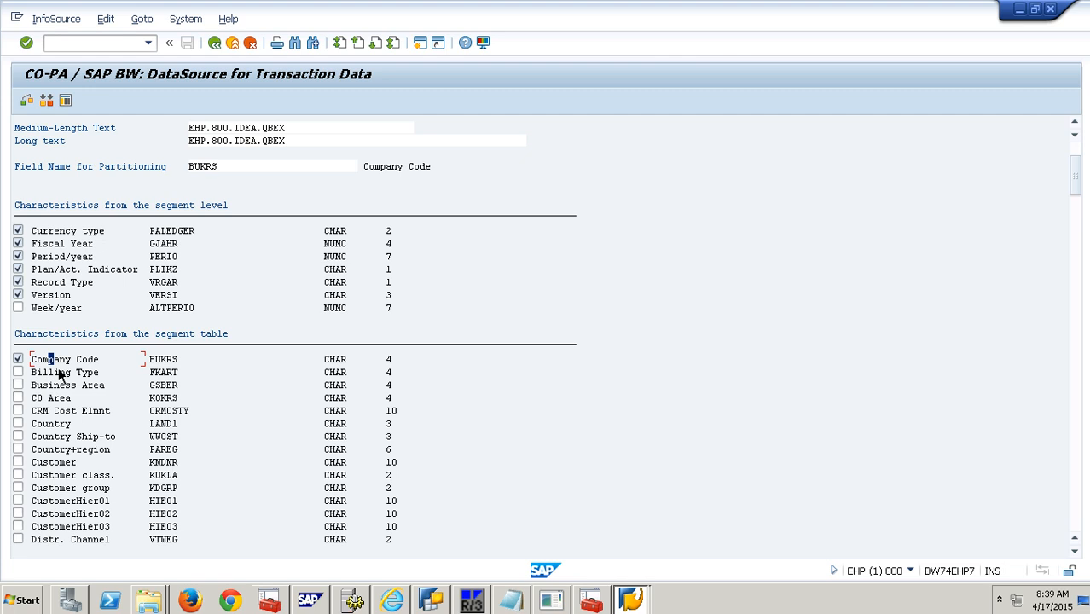
# Check the Fiscal Year, Period/year, Record Type, Version and Currency type rows among the segment-level characteristics
pyautogui.click(74, 244)
pyautogui.press('Down')
pyautogui.click(74, 283)
pyautogui.click(63, 295)
pyautogui.click(74, 232)
pyautogui.scroll(-5, 74, 311)
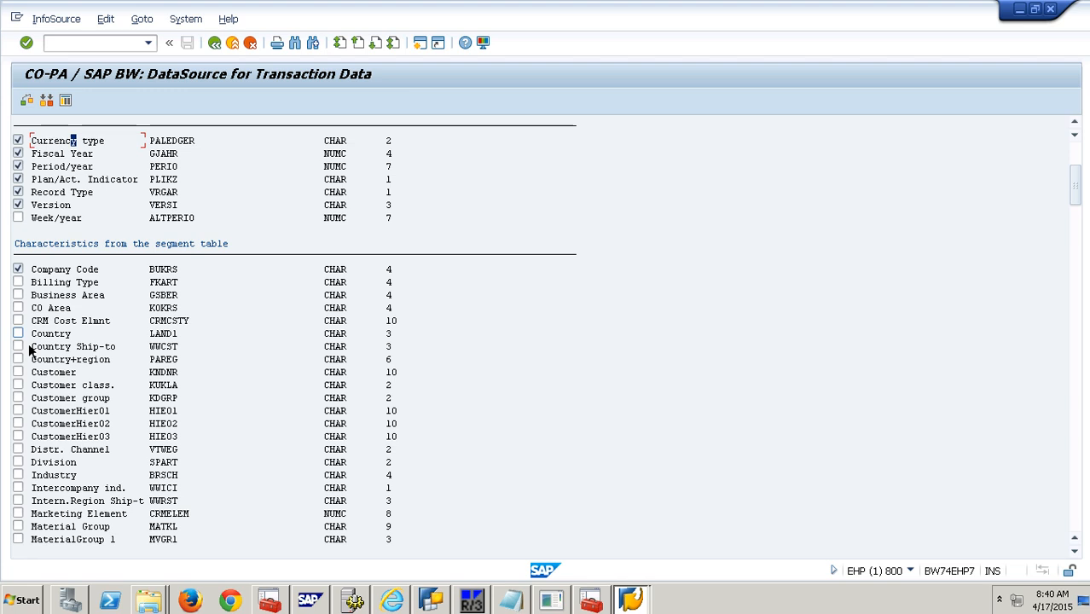
# Include the Country (LAND1) and Region (REGIO) characteristics from the segment table in the DataSource
pyautogui.click(18, 333)
pyautogui.scroll(-1, 45, 379)
pyautogui.scroll(-3, 45, 380)
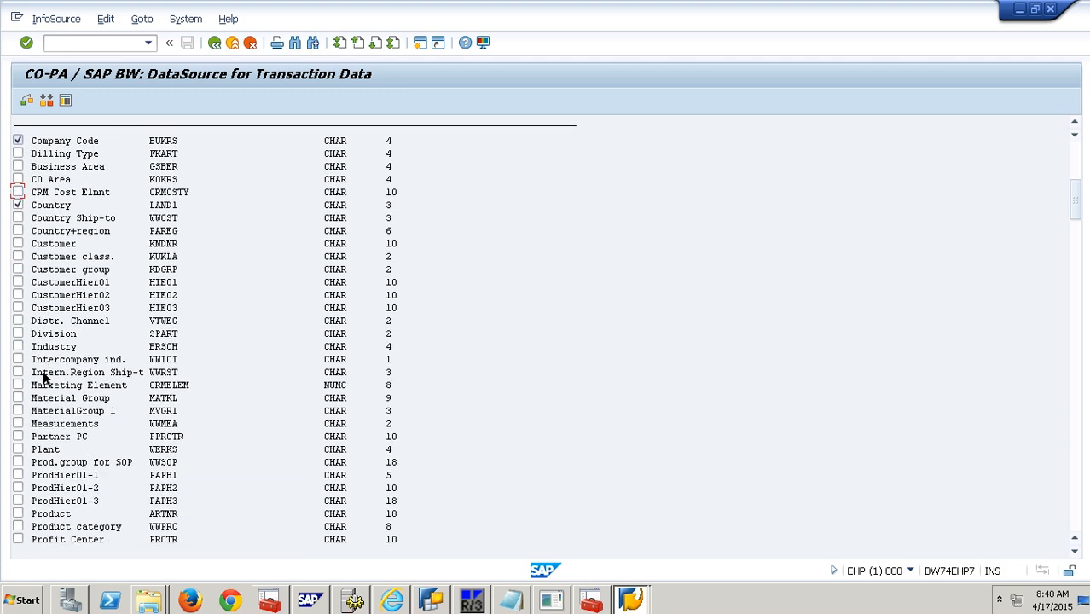
pyautogui.scroll(-3, 43, 373)
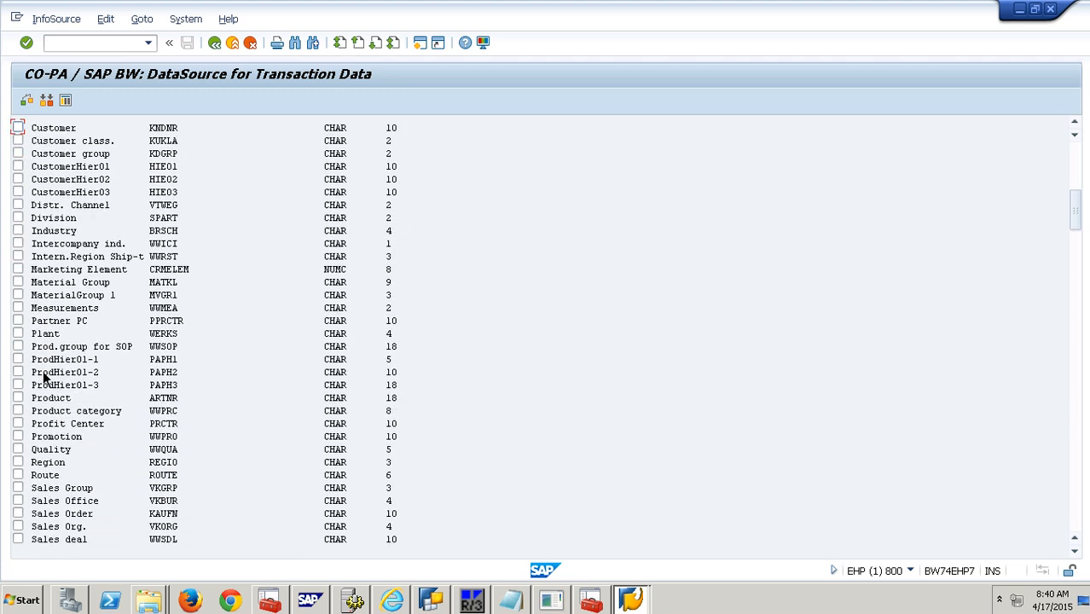
pyautogui.scroll(-1, 42, 370)
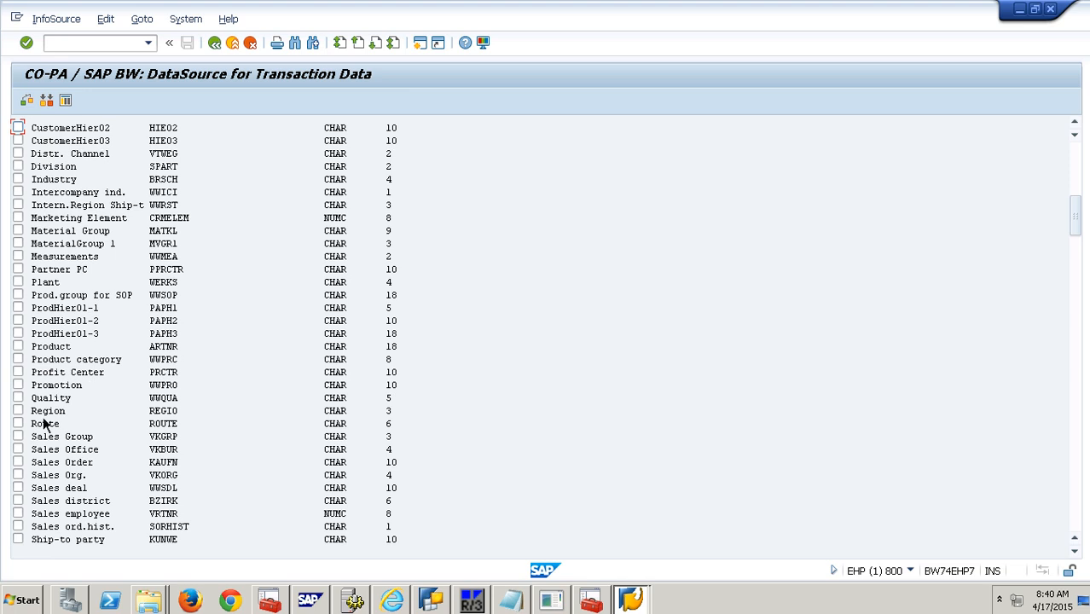
pyautogui.click(18, 410)
# Include the Cost of goods sold (VV140) value field in the DataSource
pyautogui.scroll(-2, 43, 426)
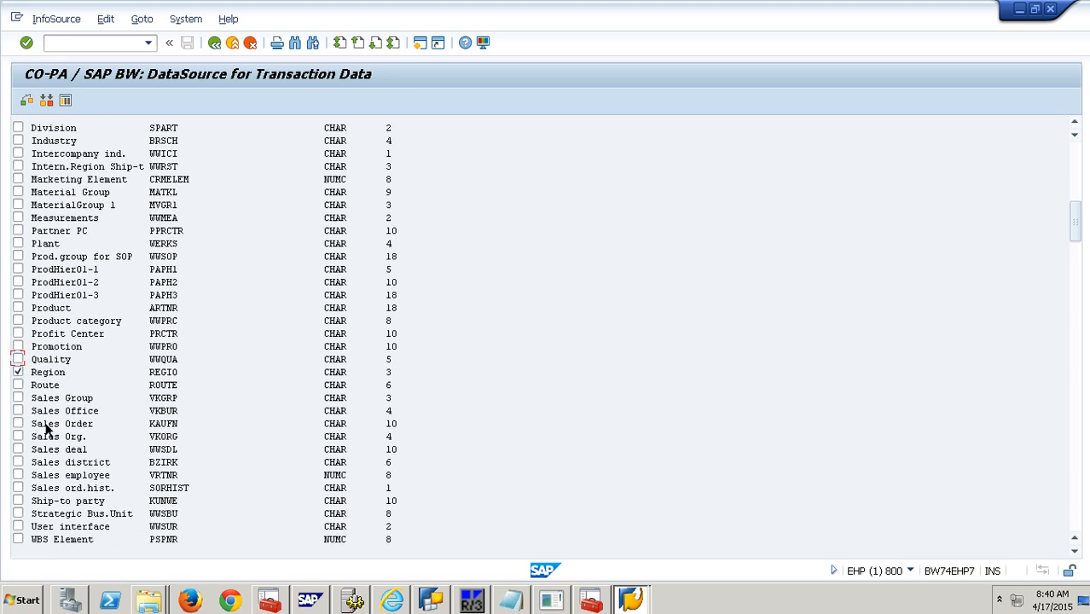
pyautogui.scroll(-2, 47, 429)
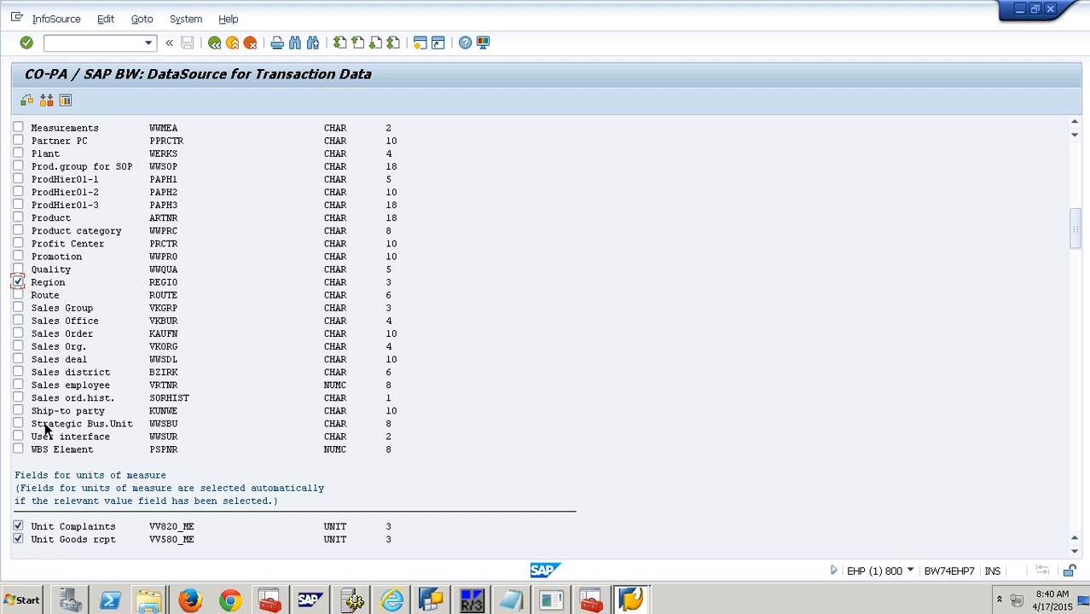
pyautogui.scroll(-3, 111, 373)
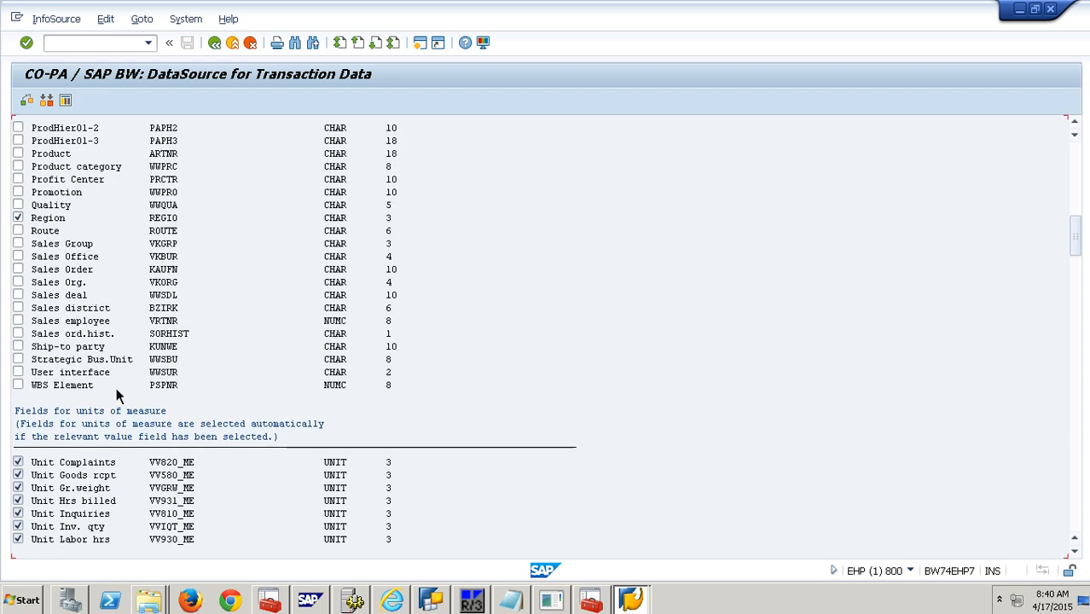
pyautogui.scroll(-1, 118, 398)
pyautogui.click(1077, 519)
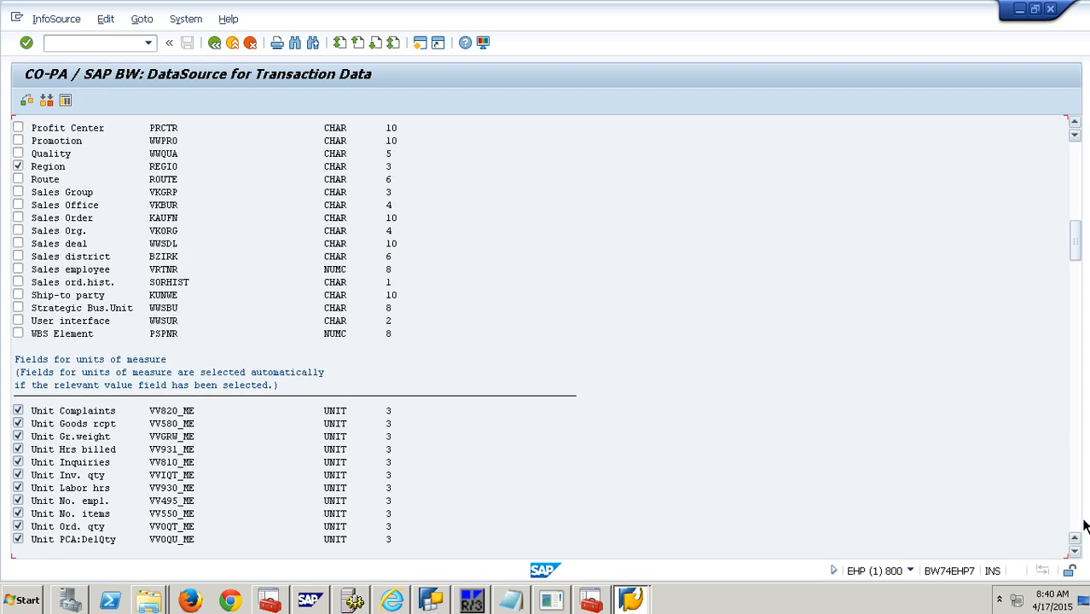
pyautogui.scroll(-1, 124, 226)
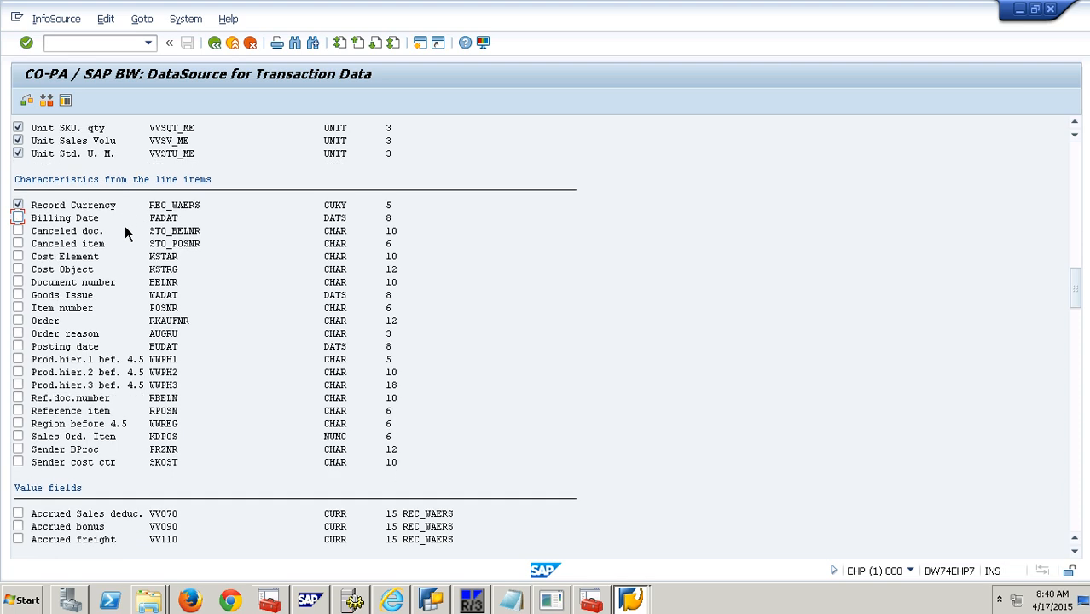
pyautogui.scroll(-3, 124, 225)
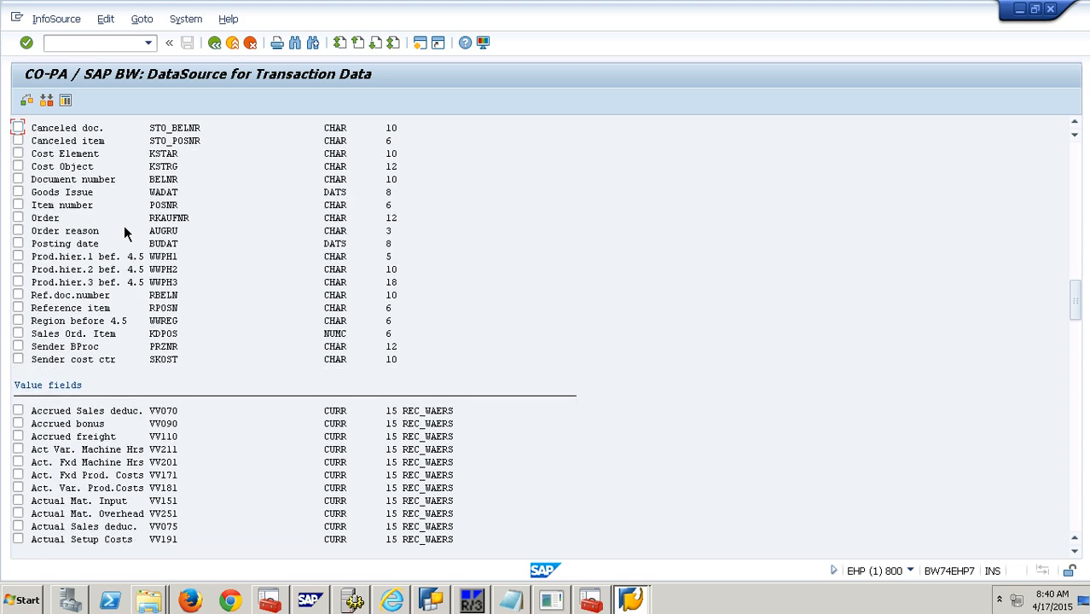
pyautogui.scroll(-2, 124, 227)
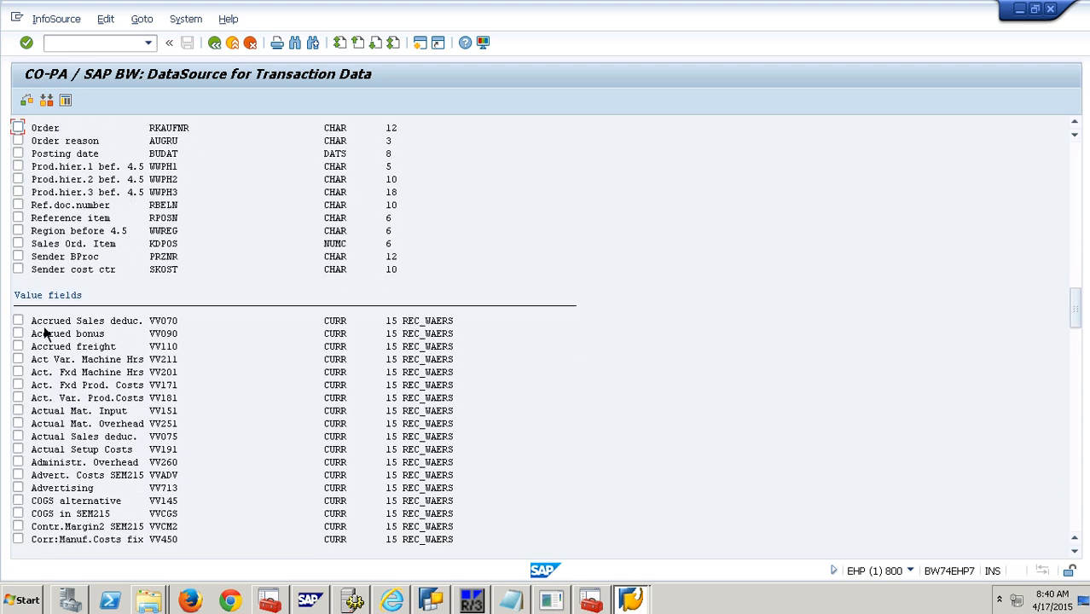
pyautogui.scroll(-2, 50, 320)
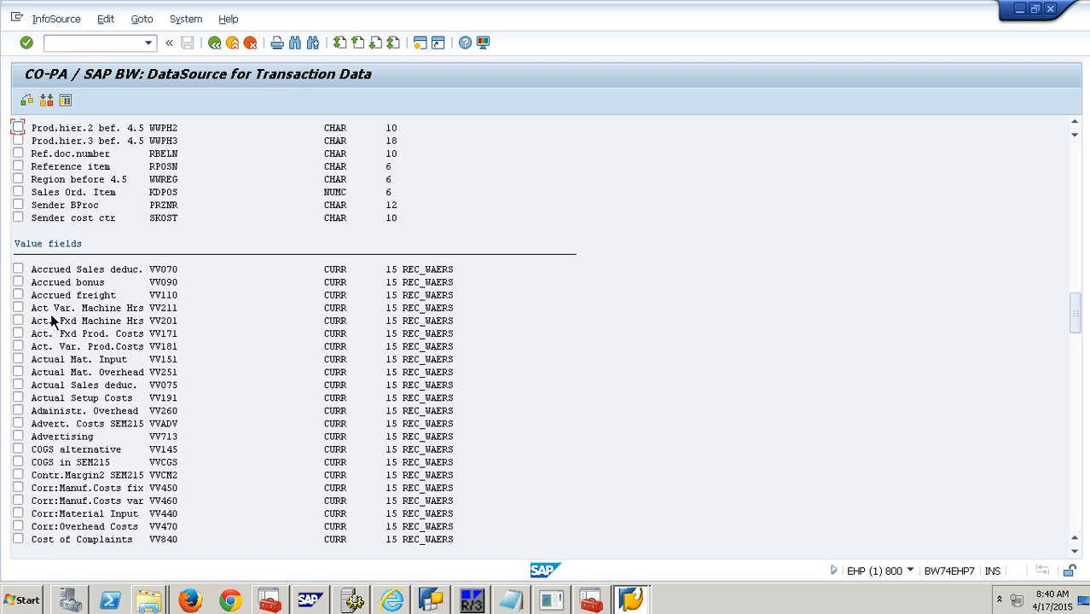
pyautogui.scroll(-1, 51, 320)
pyautogui.scroll(-1, 50, 320)
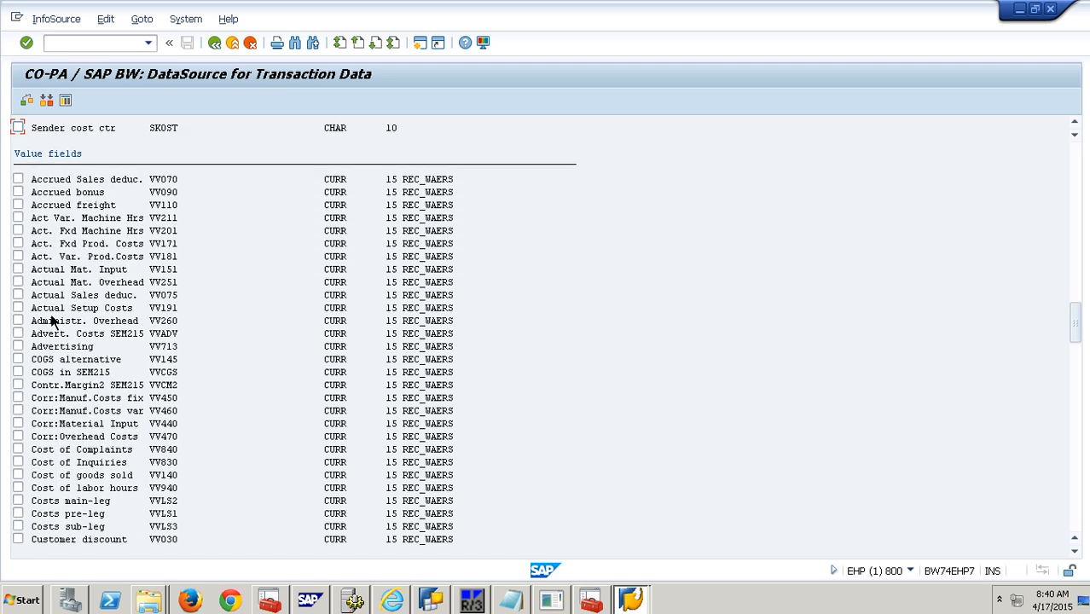
pyautogui.scroll(-1, 77, 362)
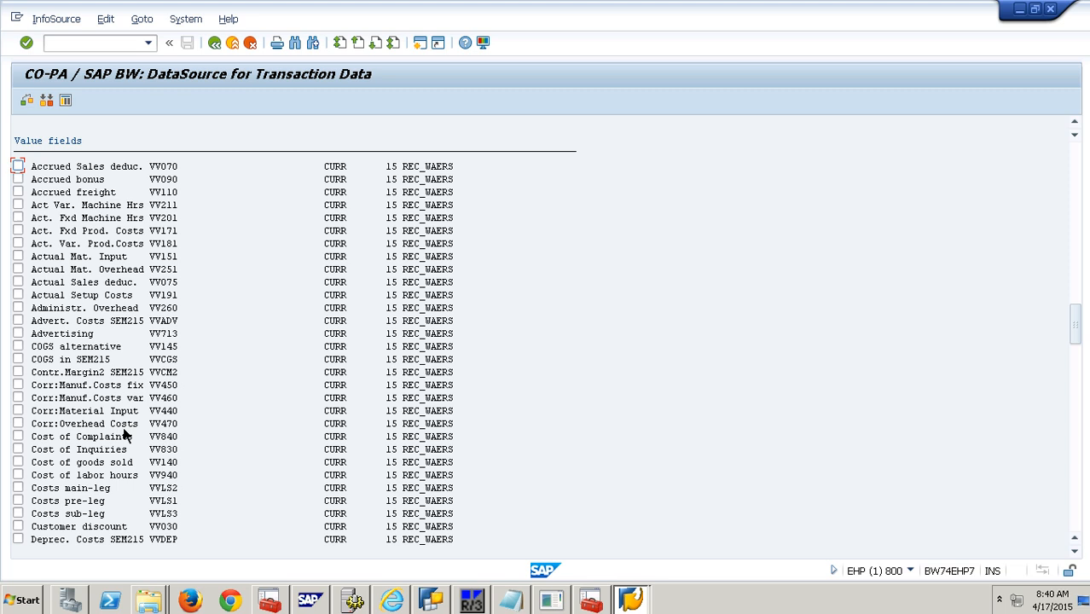
pyautogui.click(17, 461)
# Add the Ordered quantity (VVOQT) value field to the DataSource selection
pyautogui.scroll(-1, 249, 523)
pyautogui.scroll(-3, 249, 524)
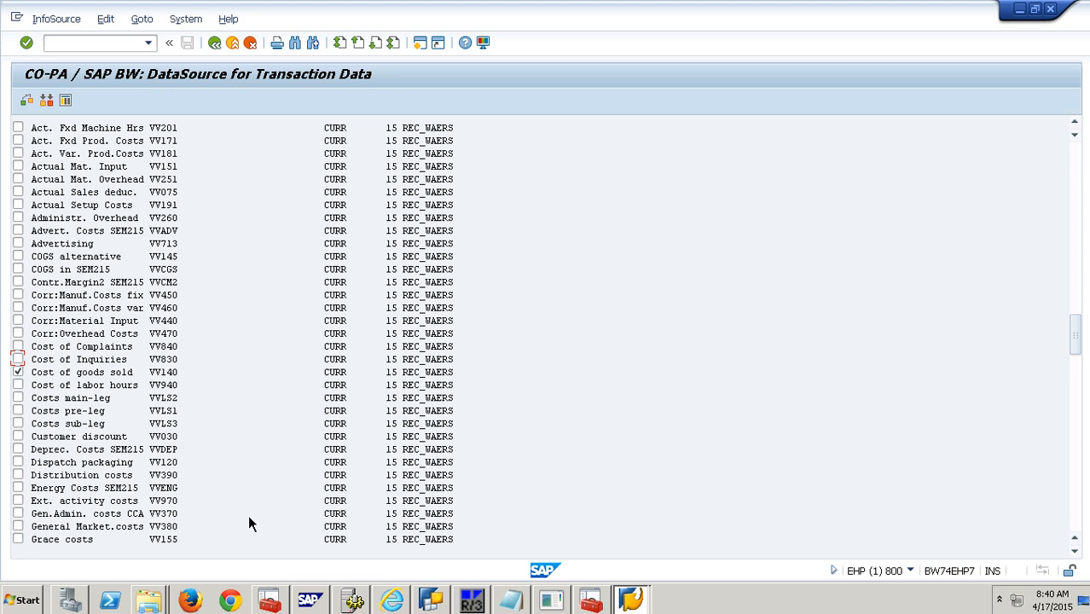
pyautogui.scroll(-4, 249, 524)
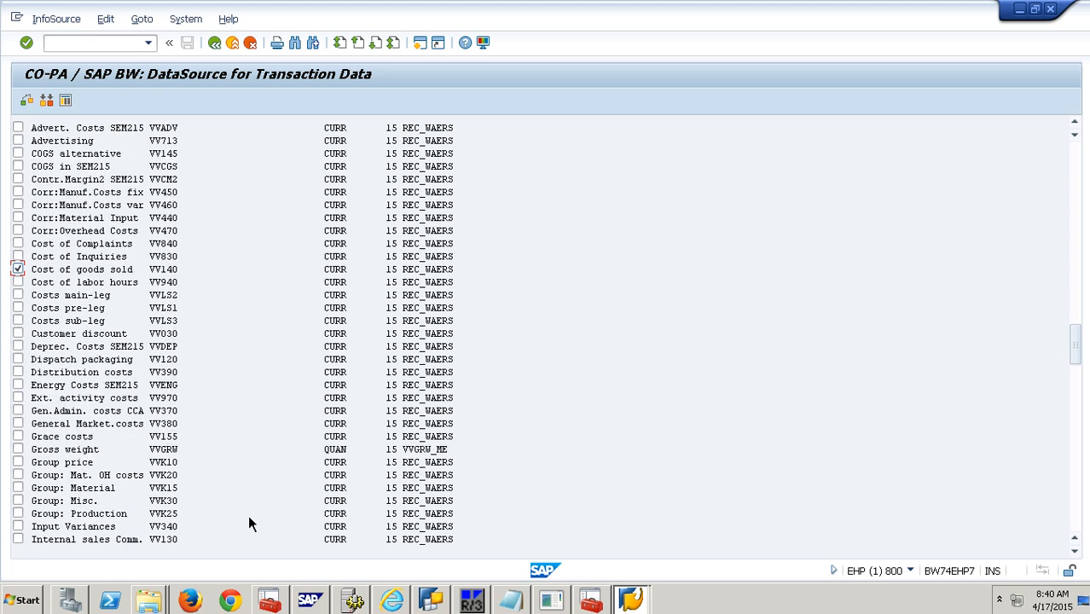
pyautogui.scroll(-3, 249, 524)
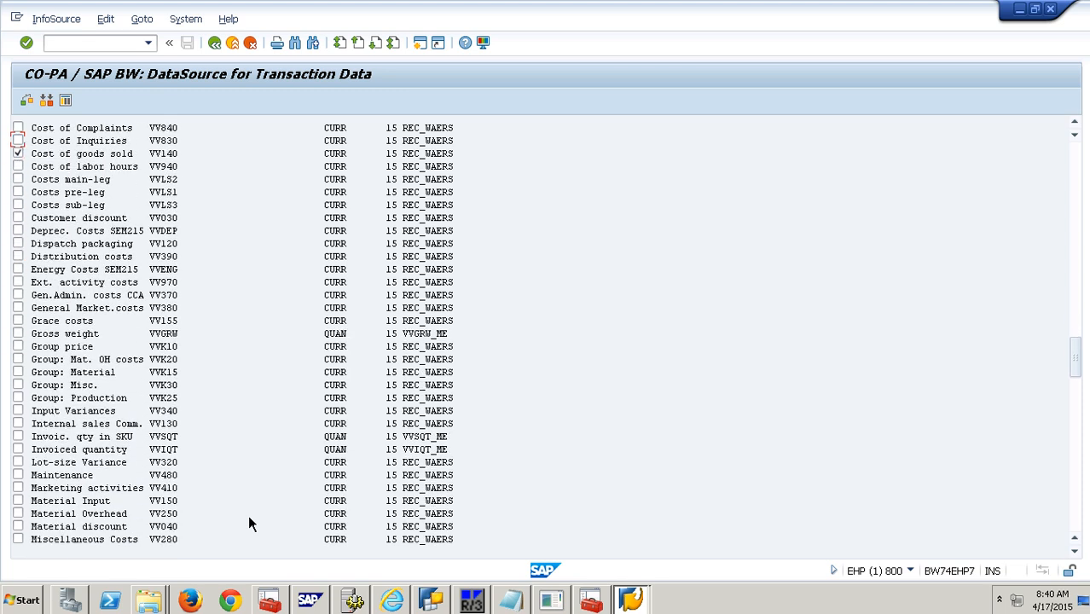
pyautogui.scroll(-3, 249, 523)
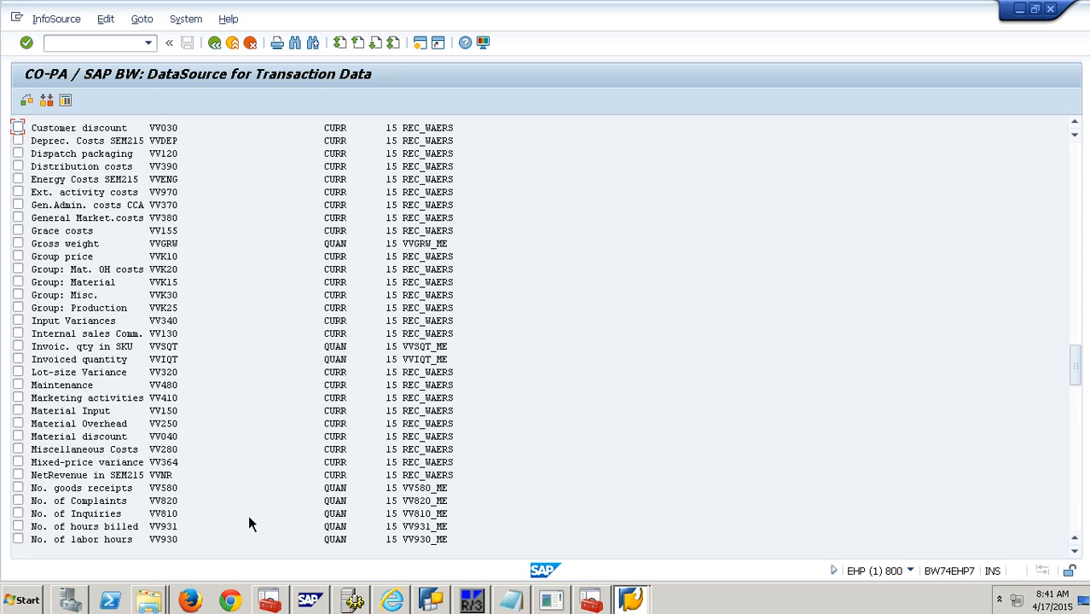
pyautogui.scroll(-2, 249, 523)
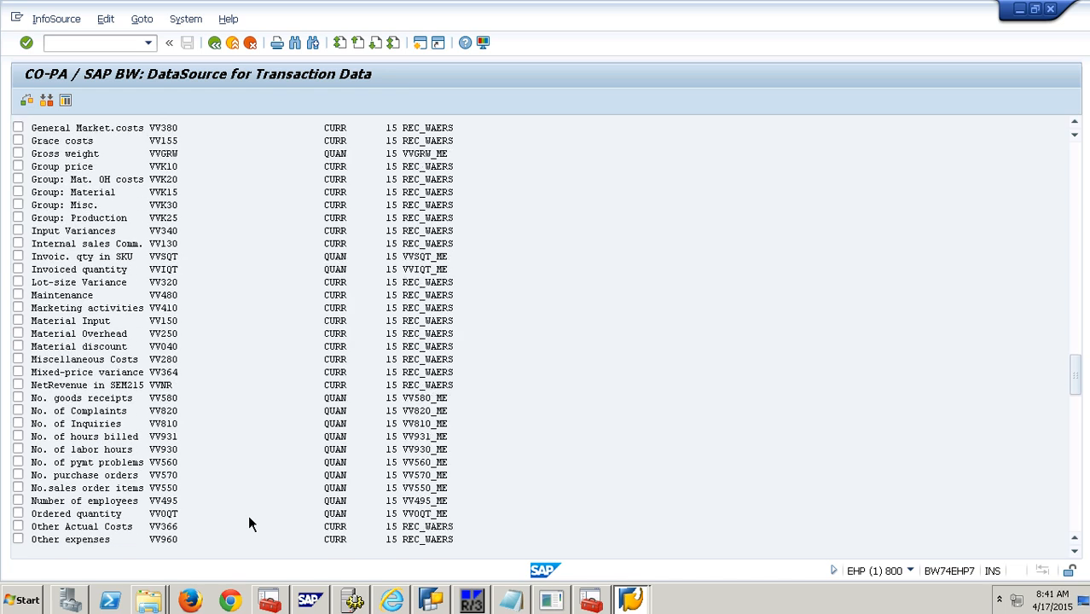
pyautogui.scroll(-1, 249, 524)
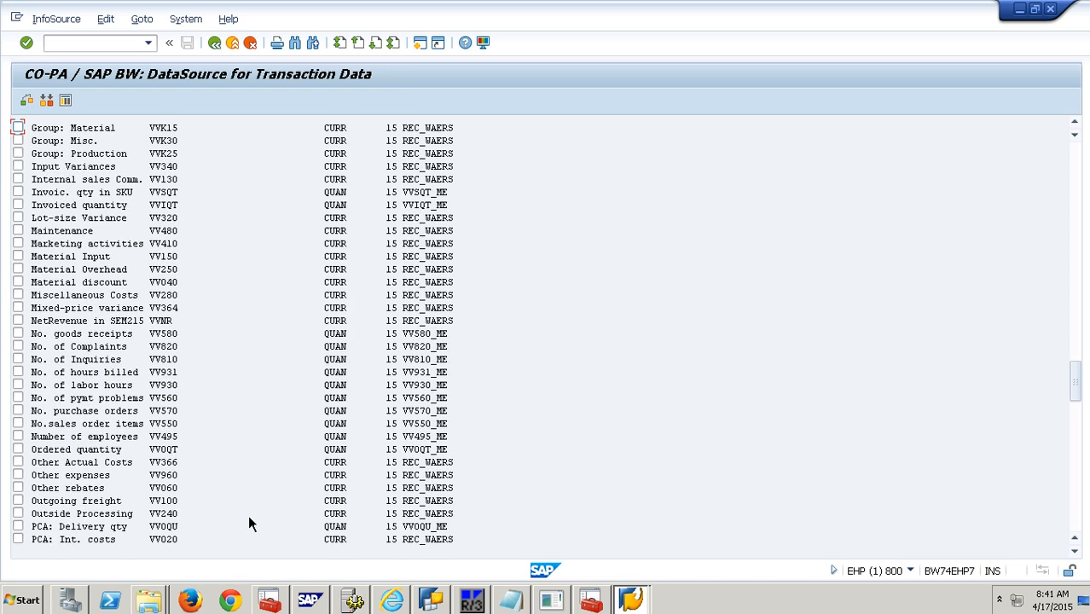
pyautogui.click(34, 456)
# Add the Revenue (VV010) value field to the DataSource selection
pyautogui.scroll(-3, 219, 491)
pyautogui.scroll(-3, 219, 493)
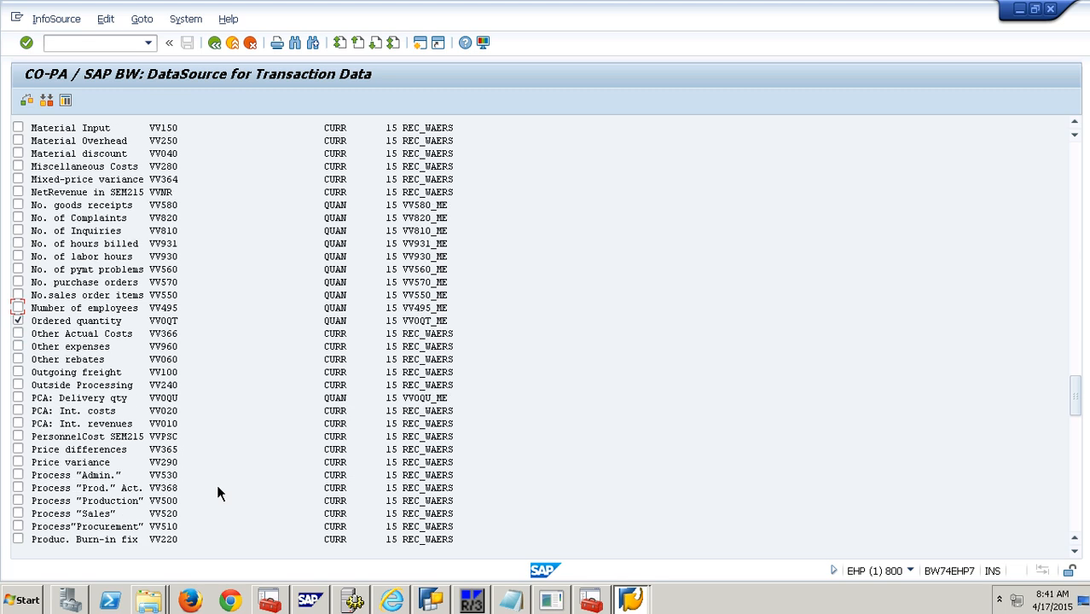
pyautogui.scroll(-3, 217, 492)
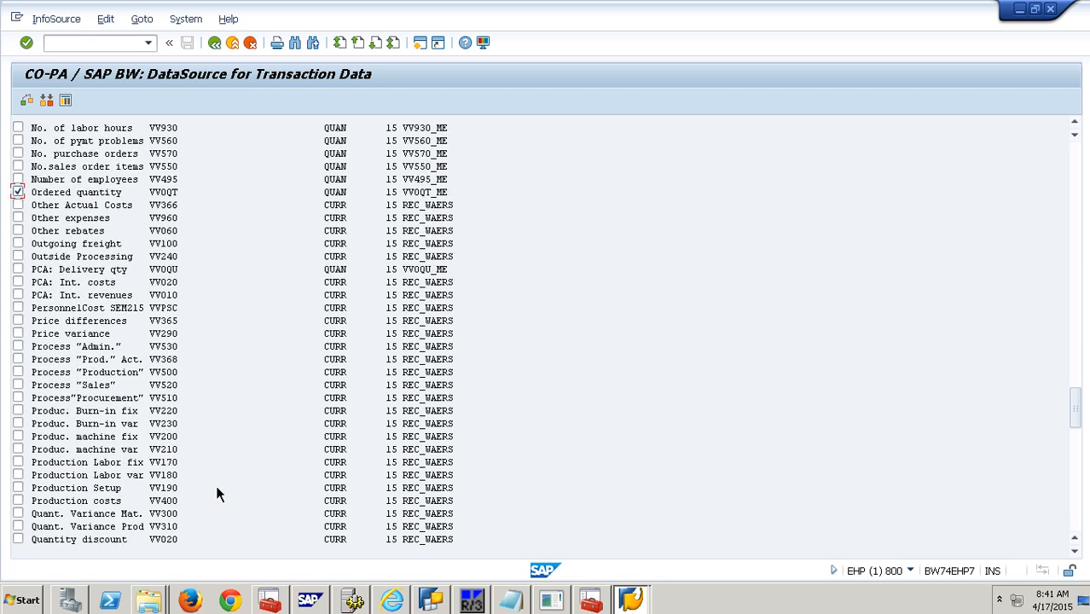
pyautogui.scroll(-3, 218, 491)
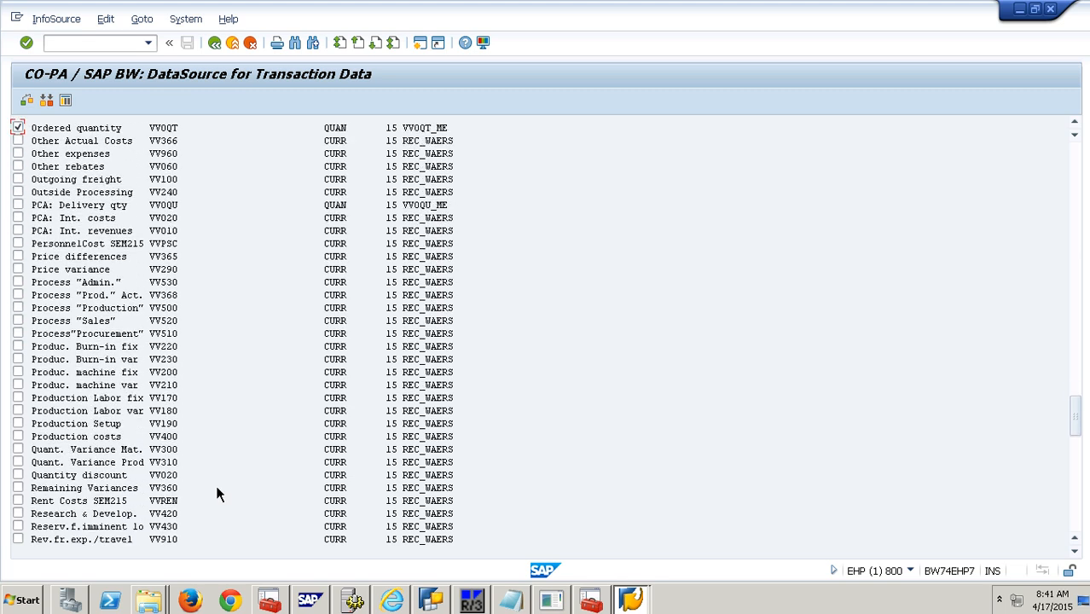
pyautogui.click(18, 488)
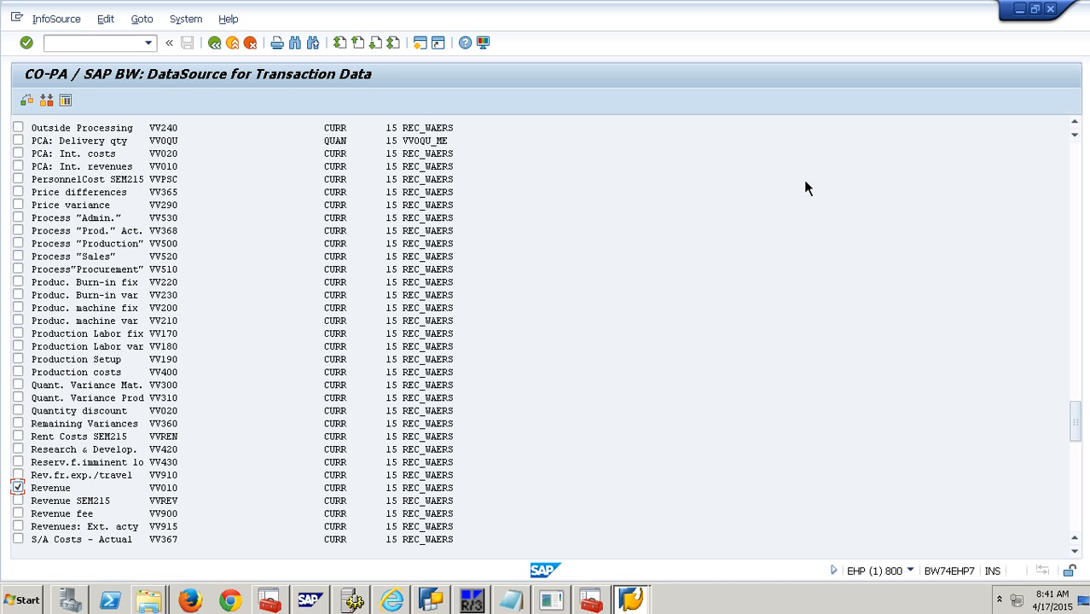
# Check the DataSource for inconsistencies, then generate it and its extract structure as local objects, accepting Workbench request EHPK900004
pyautogui.click(31, 107)
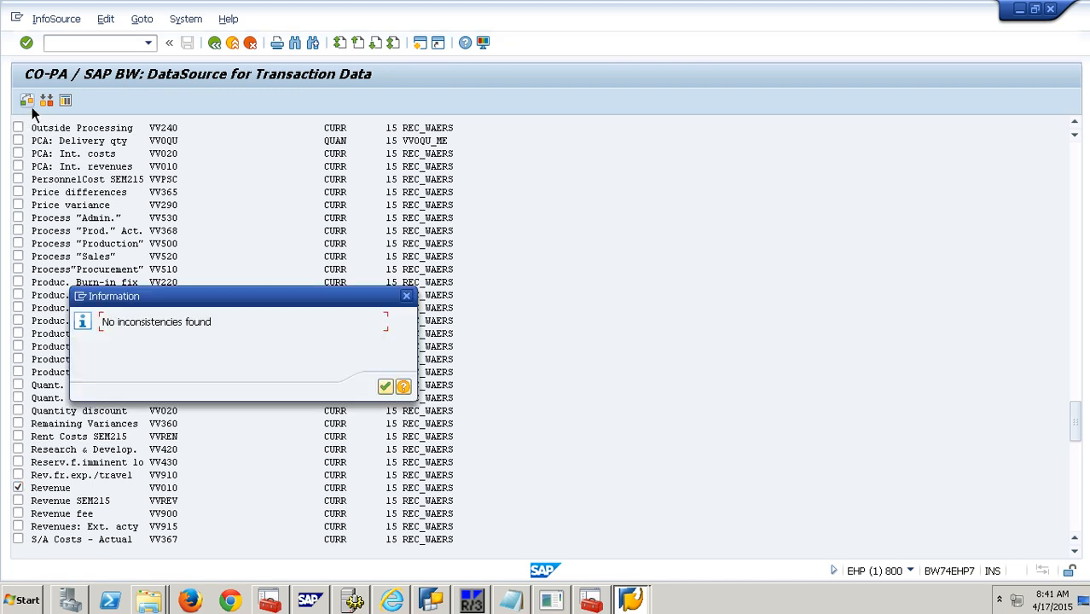
pyautogui.click(384, 387)
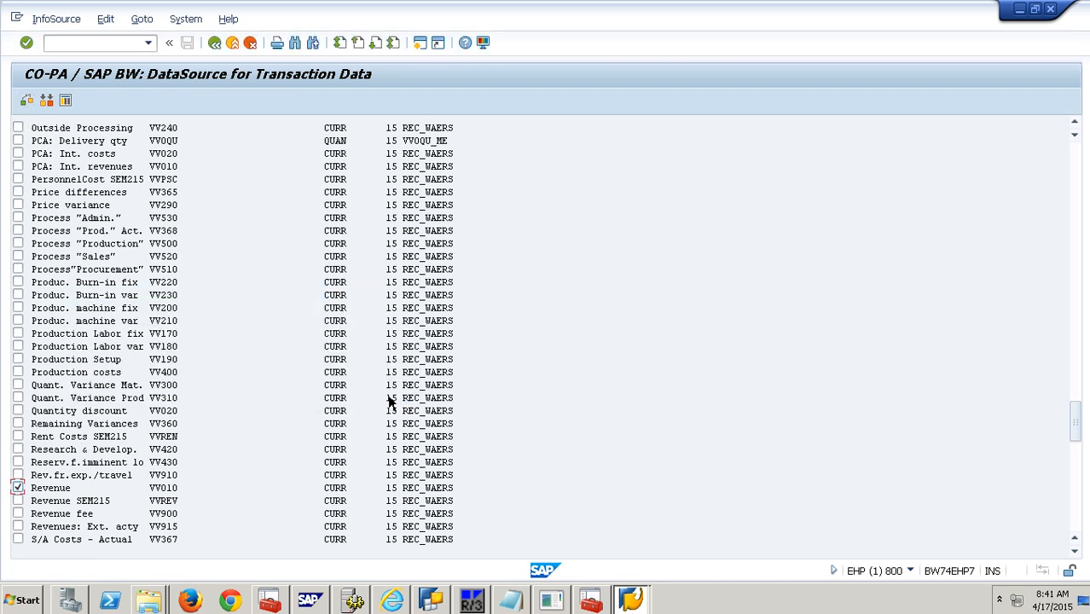
pyautogui.click(73, 105)
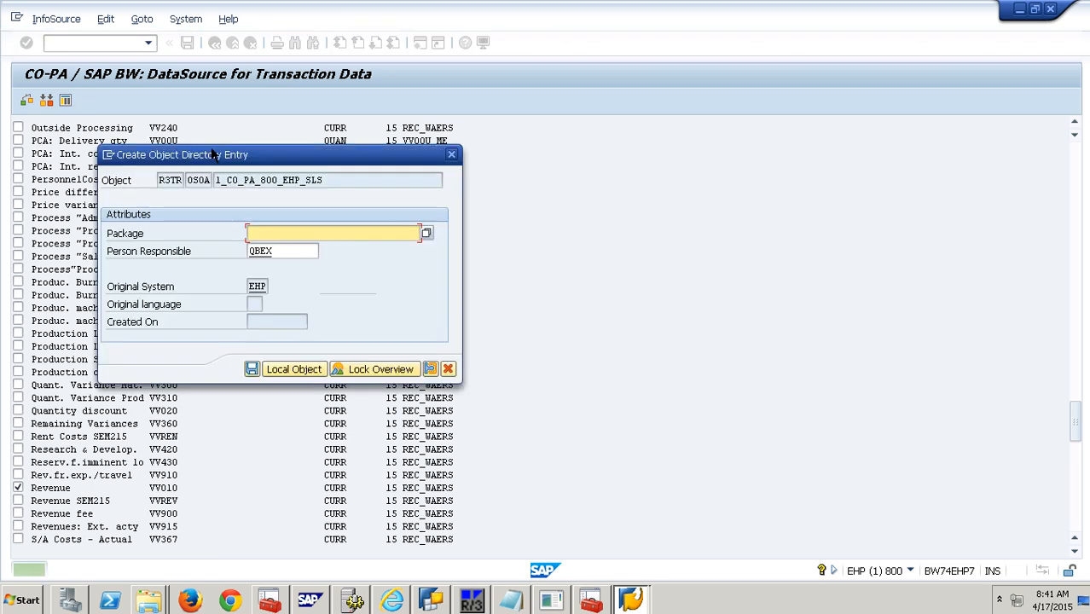
pyautogui.click(300, 371)
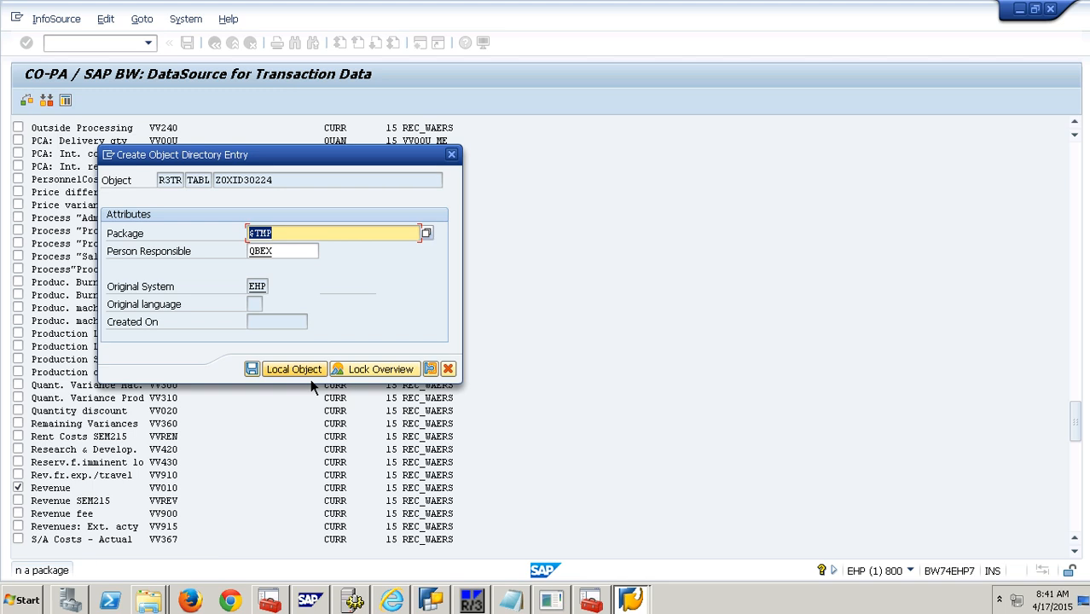
pyautogui.click(309, 374)
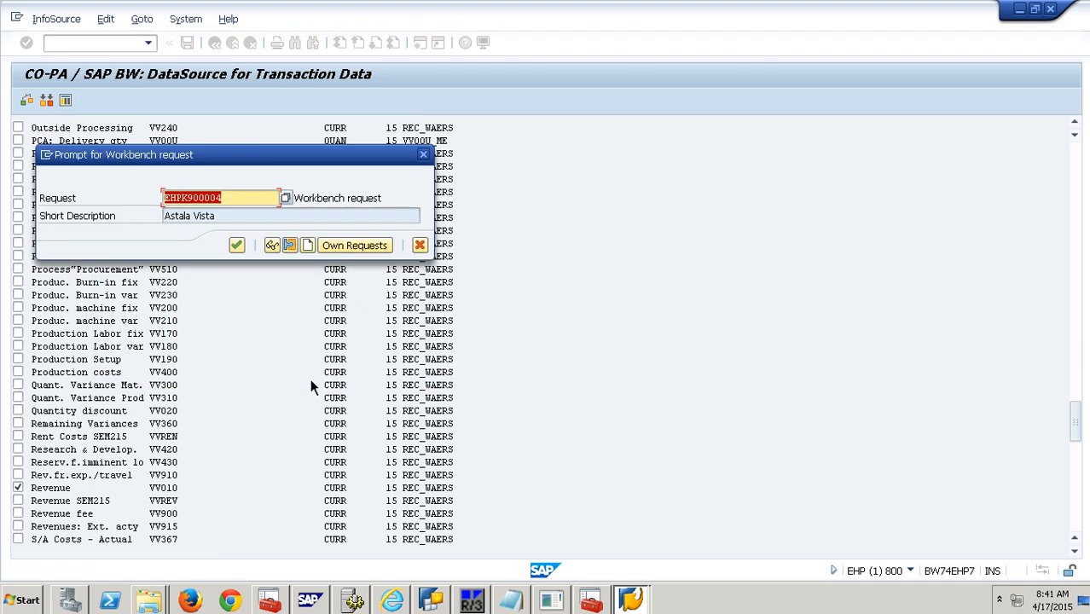
pyautogui.press('Return')
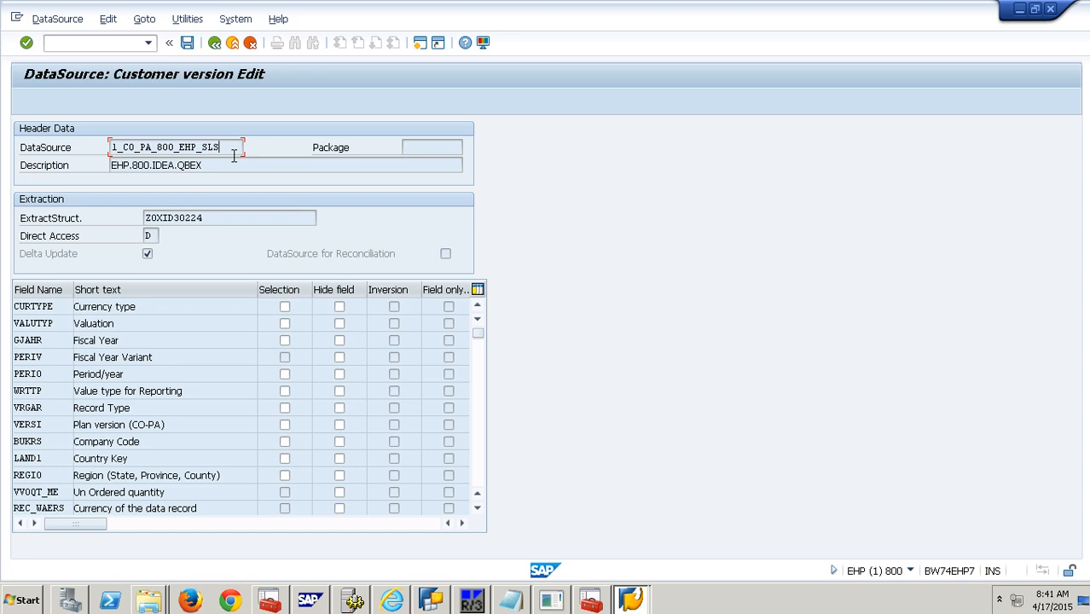
# Review the generated DataSource's name, description, extract structure and delta update setting
pyautogui.moveTo(222, 147); pyautogui.dragTo(65, 146)
pyautogui.moveTo(242, 168); pyautogui.dragTo(68, 178)
pyautogui.moveTo(214, 220); pyautogui.dragTo(71, 234)
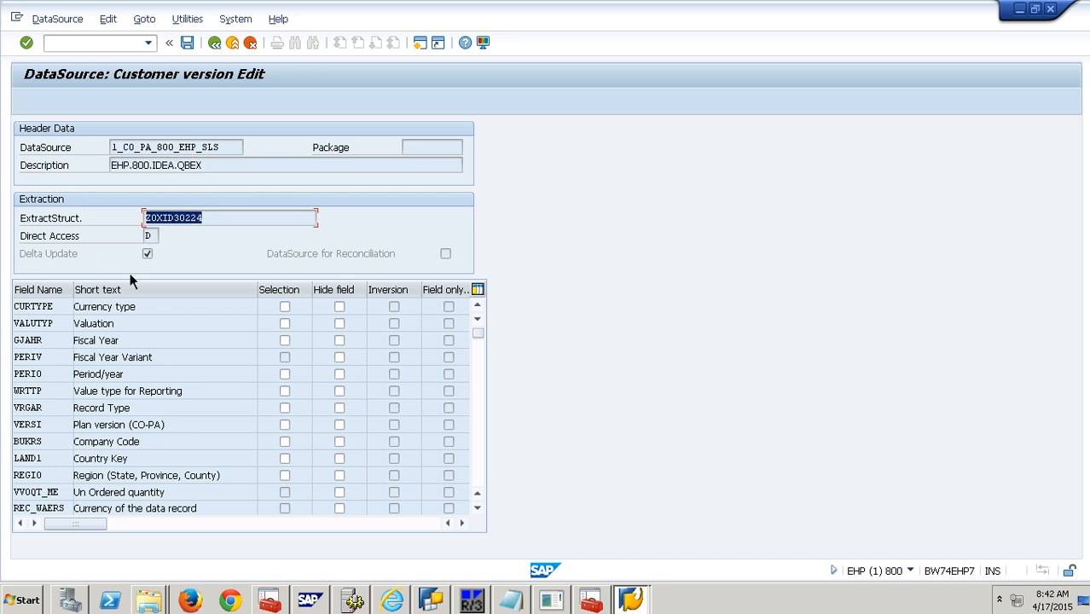
pyautogui.click(75, 259)
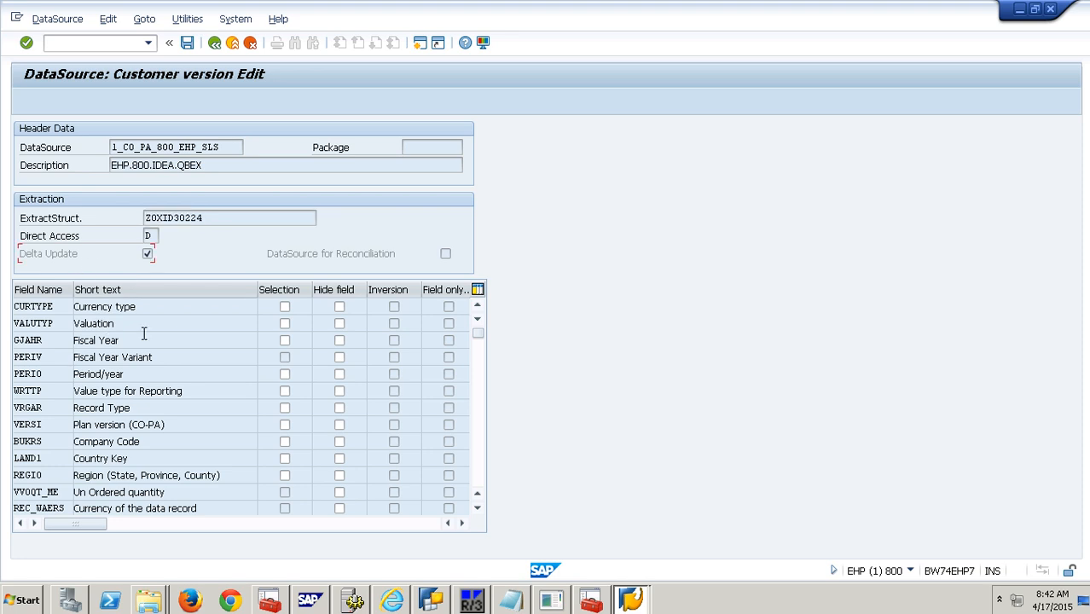
# Review the DataSource's field list, from Valuation and Plan version through Company Code, Country Key and Region to the value fields
pyautogui.click(68, 323)
pyautogui.click(65, 424)
pyautogui.moveTo(199, 429); pyautogui.dragTo(79, 425)
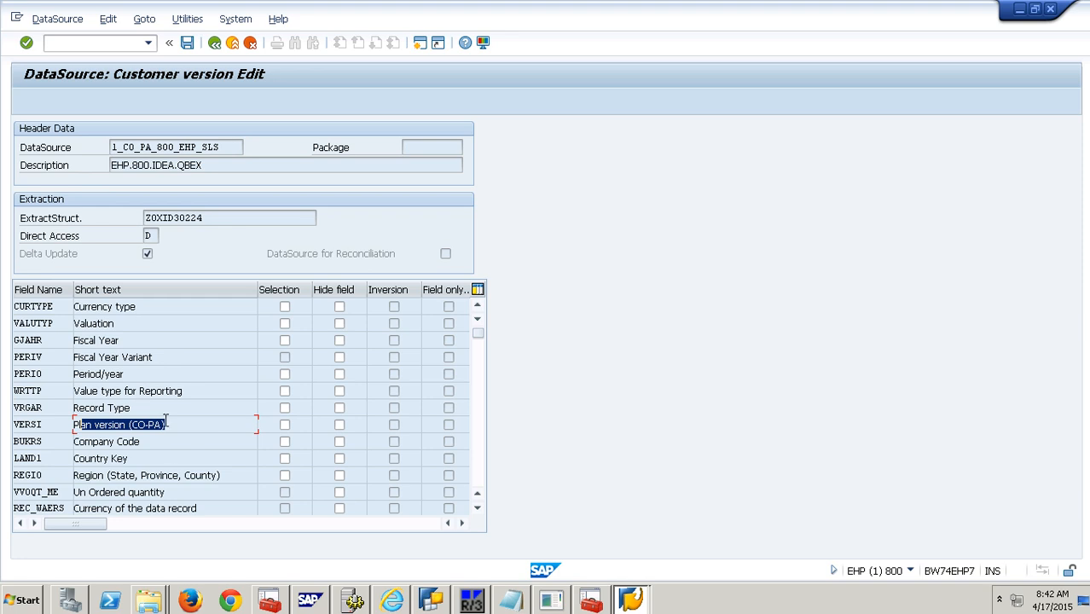
pyautogui.moveTo(174, 443); pyautogui.dragTo(73, 443)
pyautogui.moveTo(147, 460); pyautogui.dragTo(74, 460)
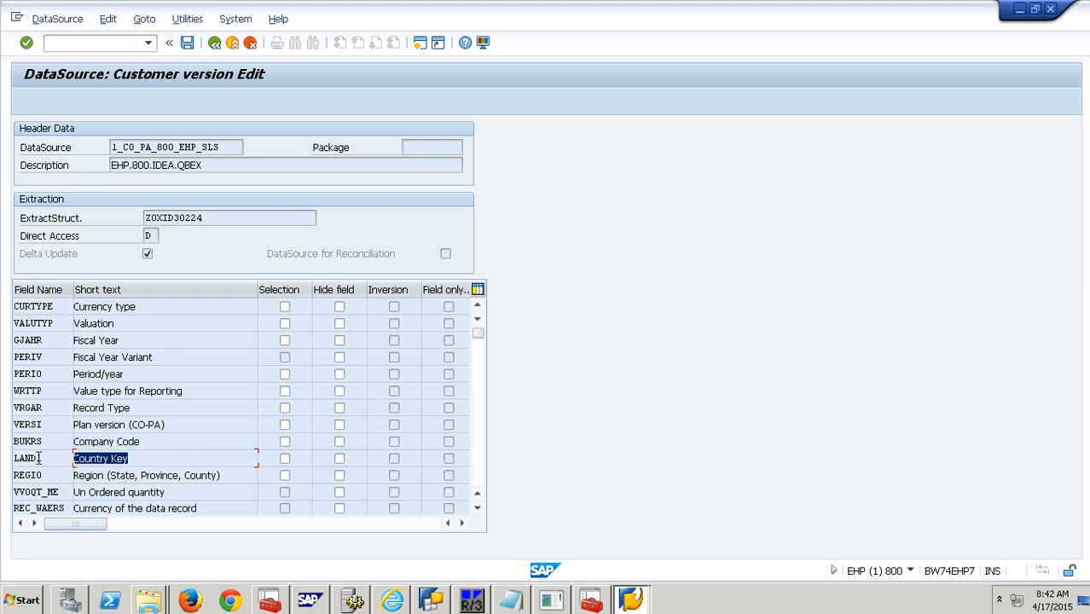
pyautogui.moveTo(161, 476); pyautogui.dragTo(18, 483)
pyautogui.scroll(-2, 19, 483)
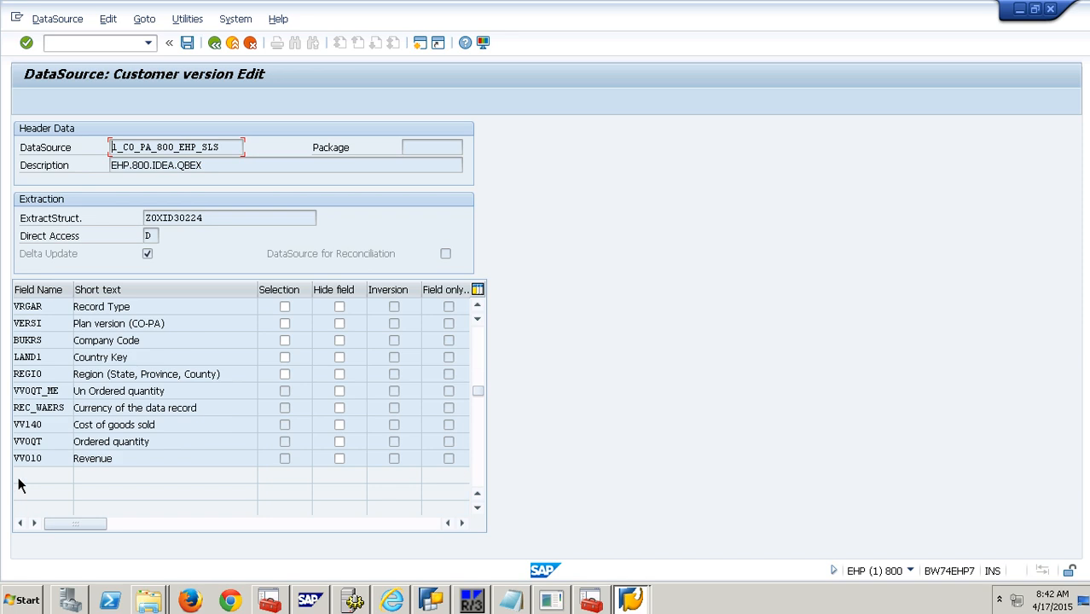
# Examine the quantity, currency, Cost of goods sold and Revenue fields at the end of the DataSource's field list
pyautogui.click(133, 459)
pyautogui.click(131, 424)
pyautogui.click(172, 394)
pyautogui.doubleClick(64, 408)
pyautogui.click(50, 463)
pyautogui.moveTo(170, 397); pyautogui.dragTo(50, 397)
pyautogui.click(52, 396)
# Mark Company Code as a selection field, save the DataSource and return to the CO-PA DataSource initial screen
pyautogui.scroll(2, 302, 370)
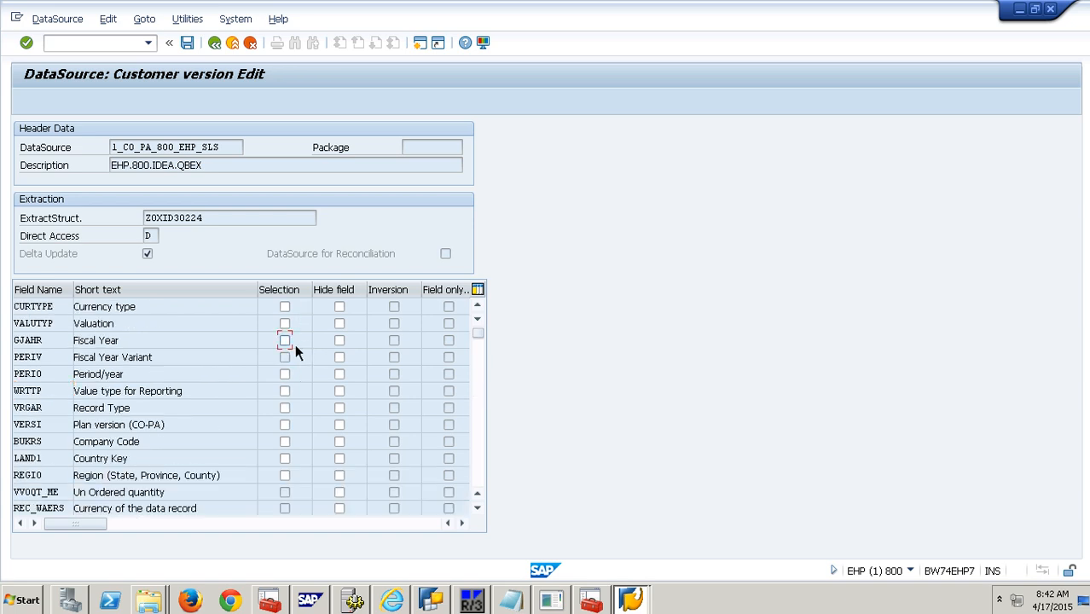
pyautogui.click(290, 442)
pyautogui.click(188, 42)
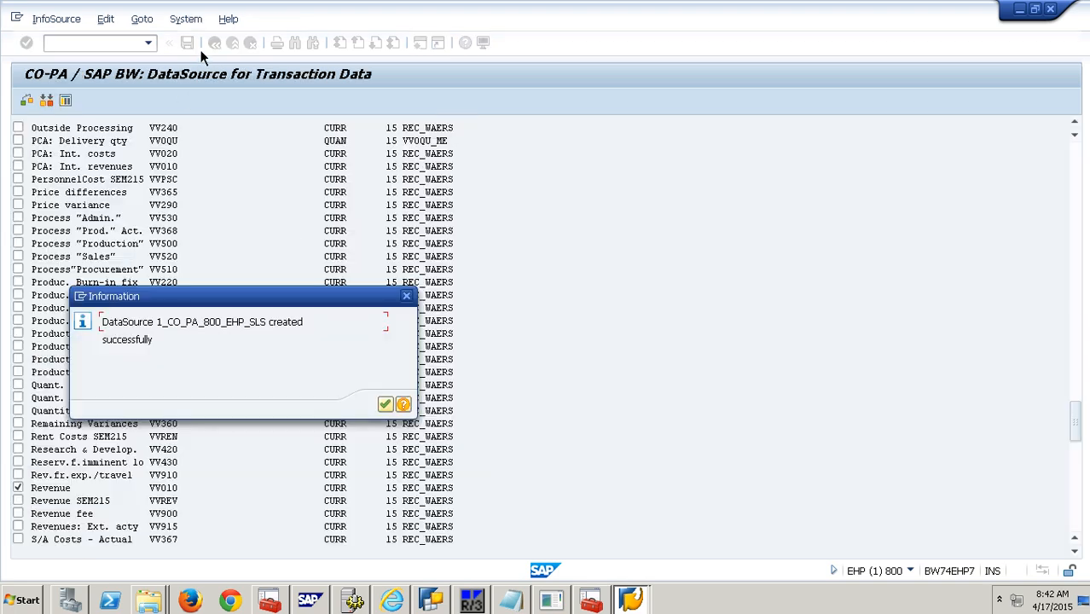
pyautogui.click(386, 406)
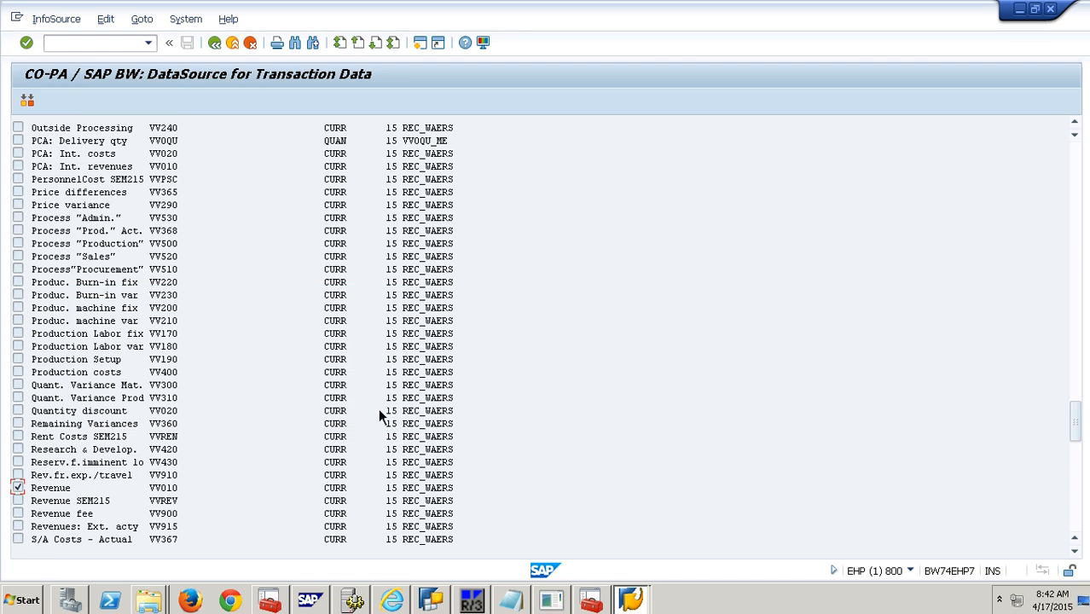
pyautogui.click(222, 47)
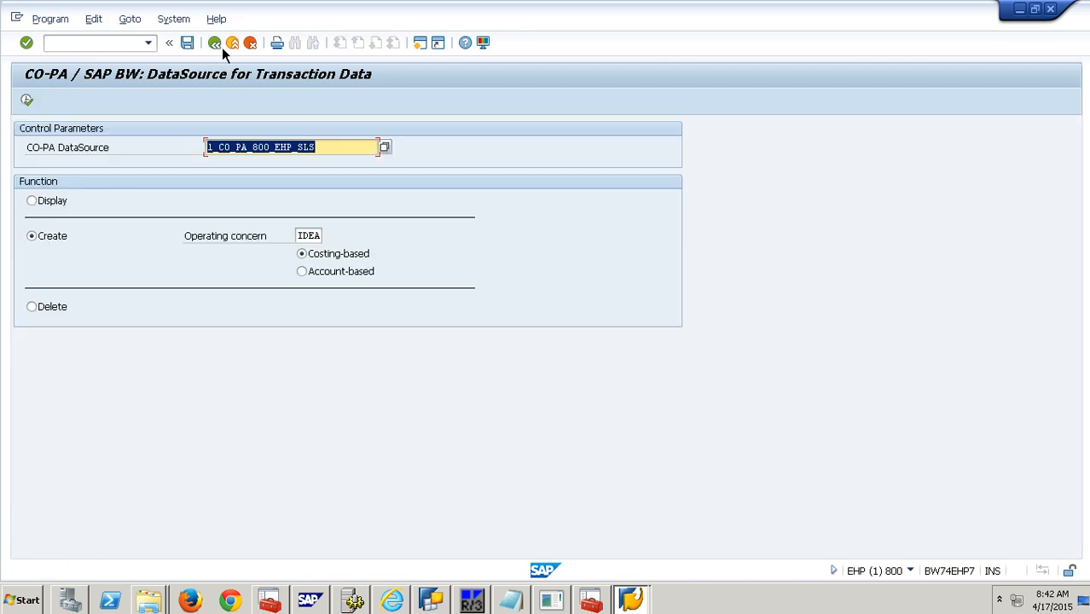
# Copy the CO-PA DataSource name and open the logon screen of the BW74SR2_SQL system from SAP Logon
pyautogui.hotkey('ctrl', 'c')
pyautogui.click(631, 602)
pyautogui.click(626, 549)
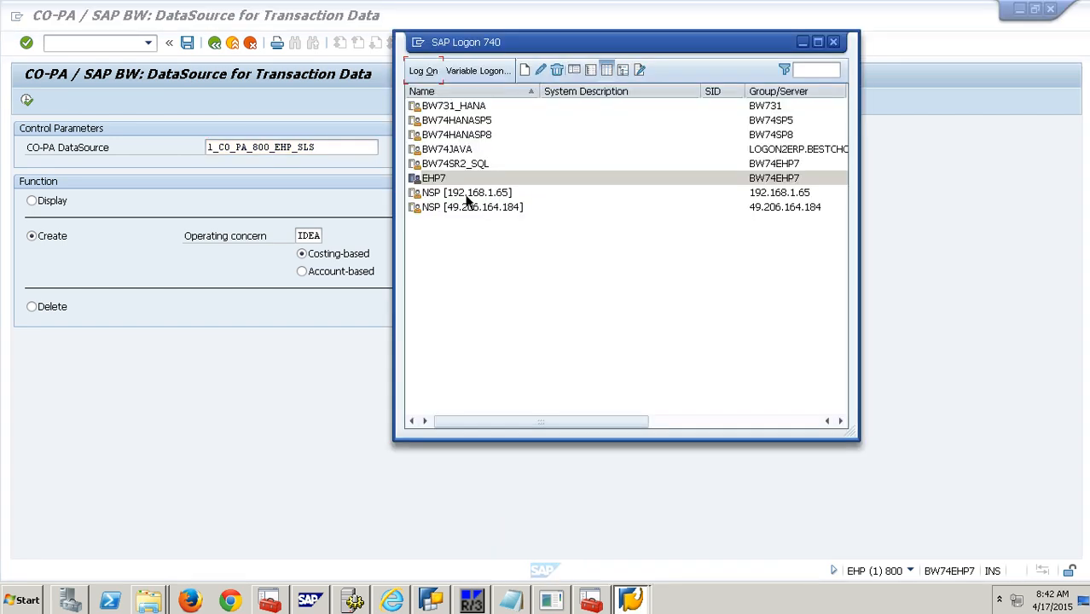
pyautogui.click(449, 164)
pyautogui.click(424, 74)
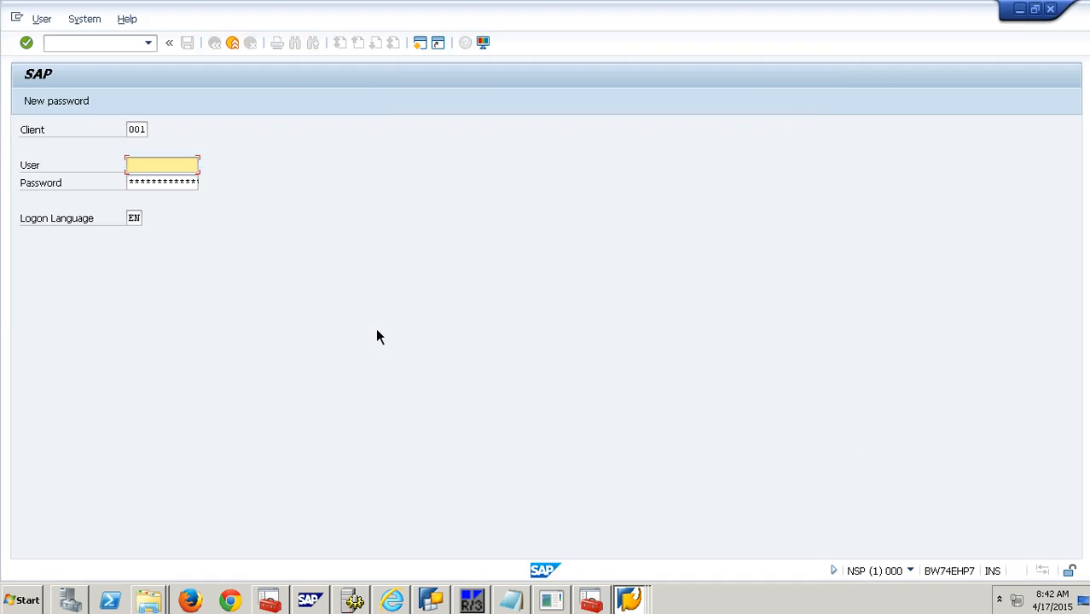
# Try to log on to client 001 with the first user name and its password
pyautogui.write('qbex')
pyautogui.press('Tab')
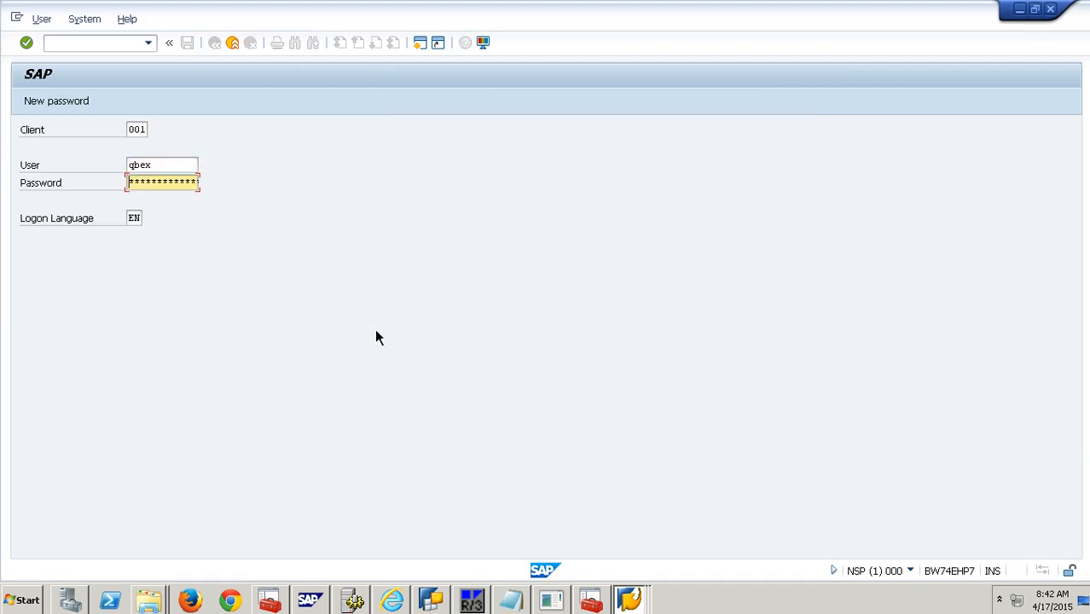
pyautogui.write('*****')
pyautogui.press('Return')
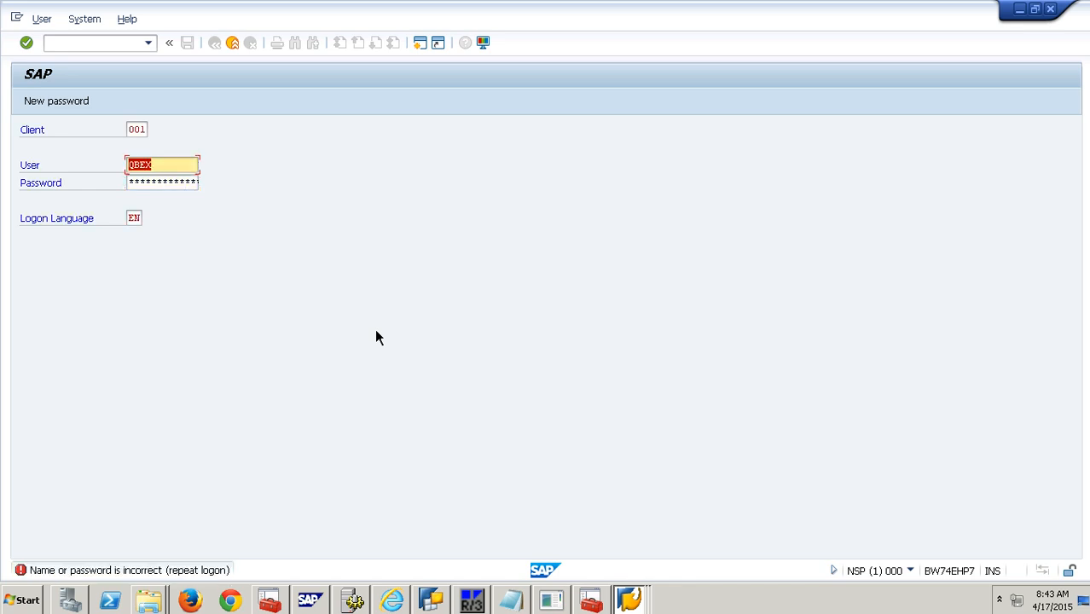
# Log on to client 001 with a different user name and its password
pyautogui.write('hana')
pyautogui.press('Tab')
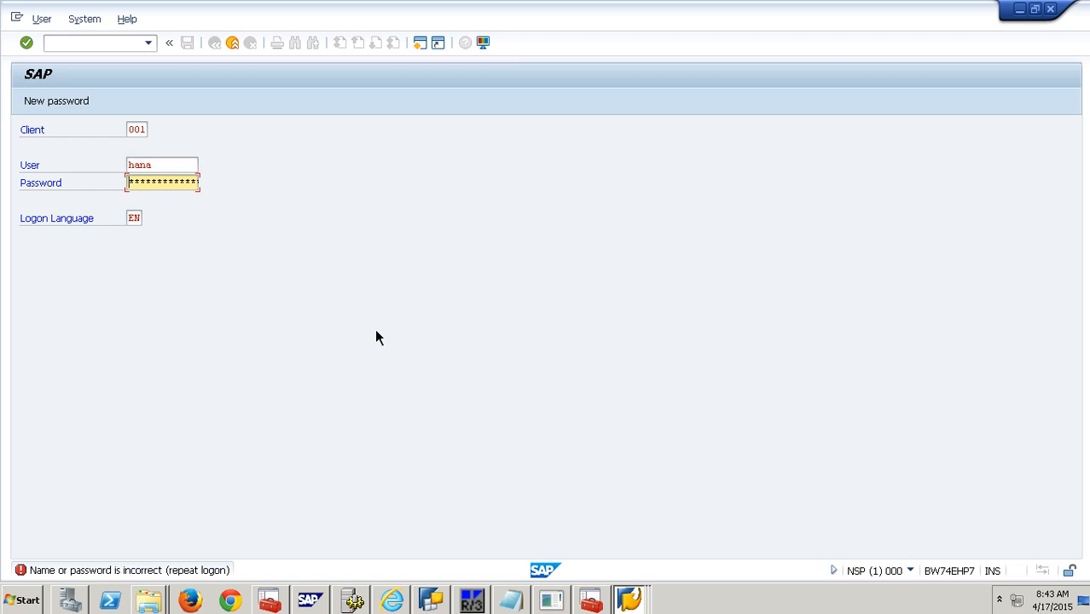
pyautogui.write('****')
pyautogui.press('Return')
# Open the DataSource Repository (RSDS) and specify DataSource 1_CO_PA_800_EHP_SLS with source system ECW_00_800
pyautogui.write('rsd')
pyautogui.press('Return')
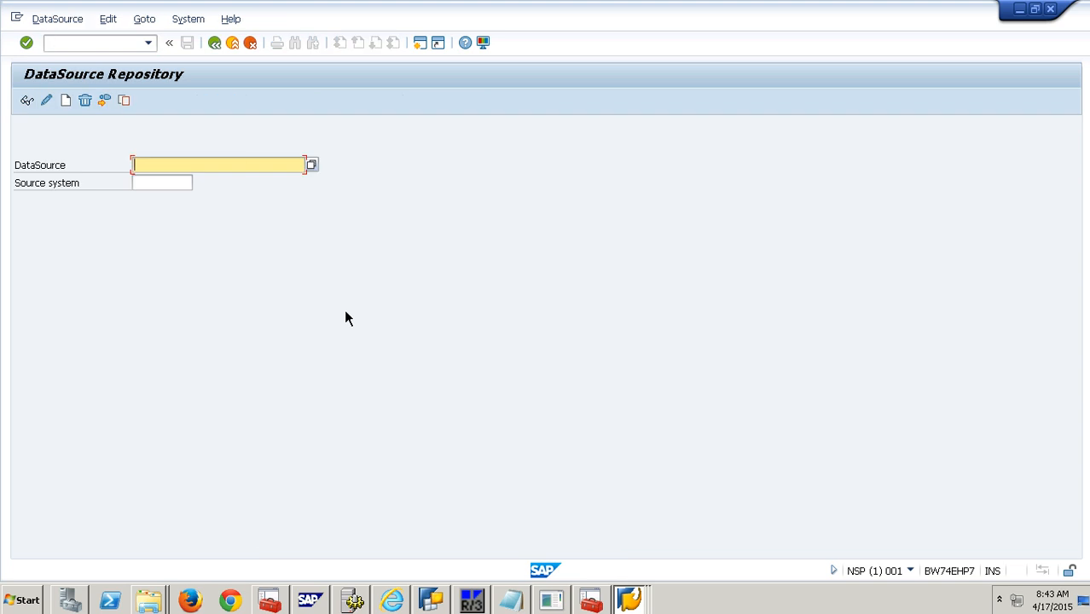
pyautogui.hotkey('ctrl', 'v')
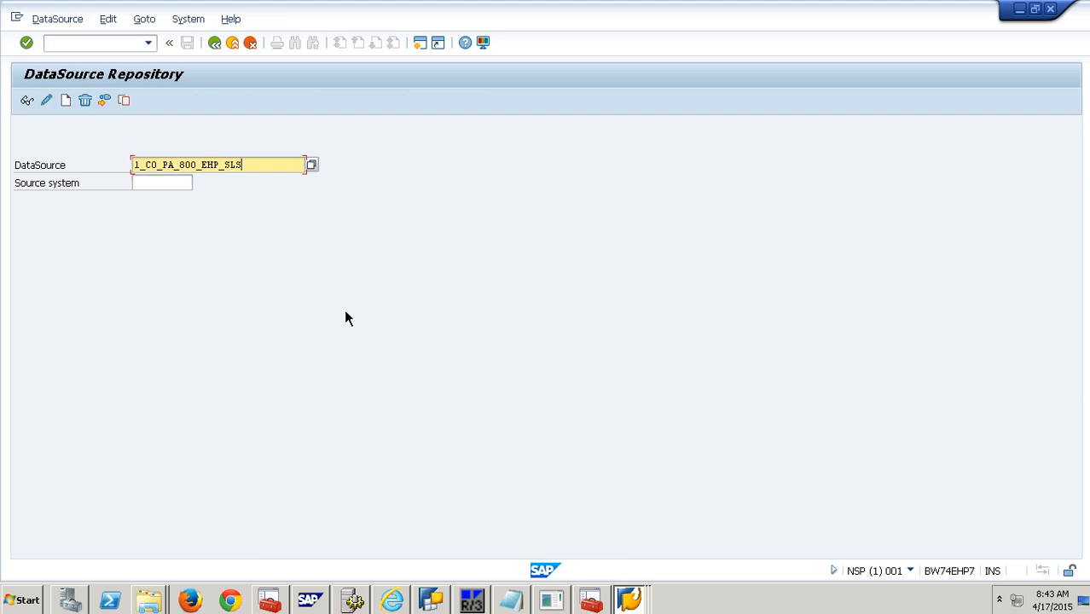
pyautogui.click(191, 194)
pyautogui.click(191, 204)
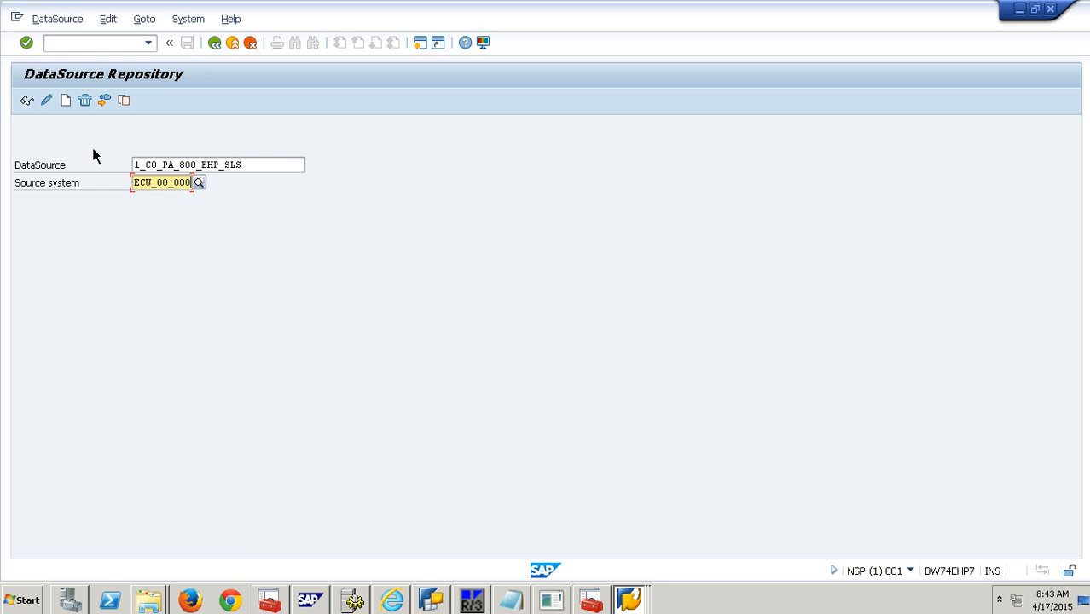
# Start replicating the DataSource with the default replication options, then cancel the proposed DataSource modifications
pyautogui.click(77, 19)
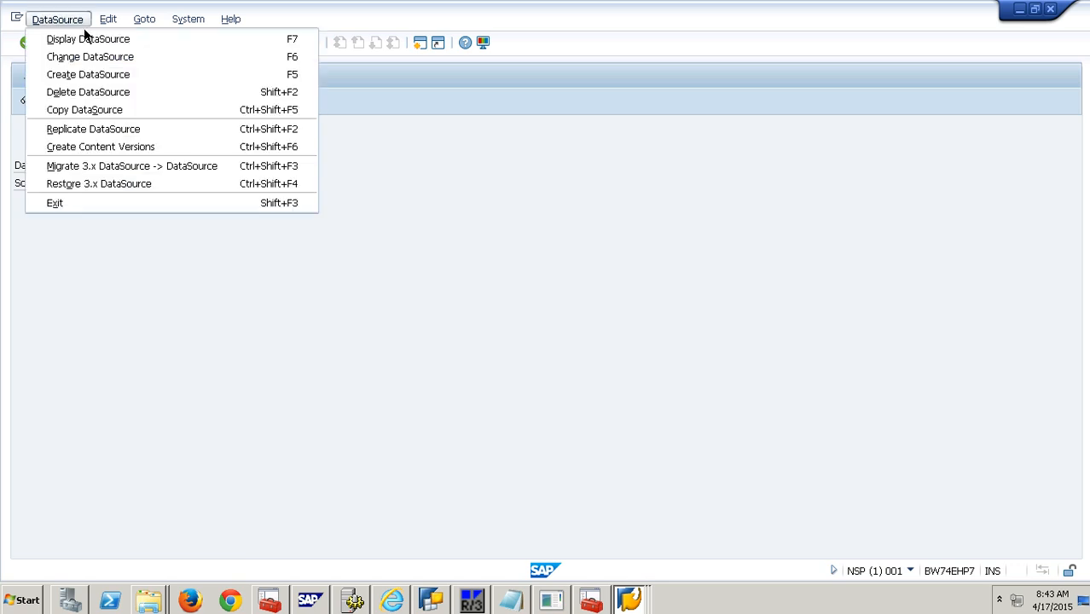
pyautogui.click(111, 132)
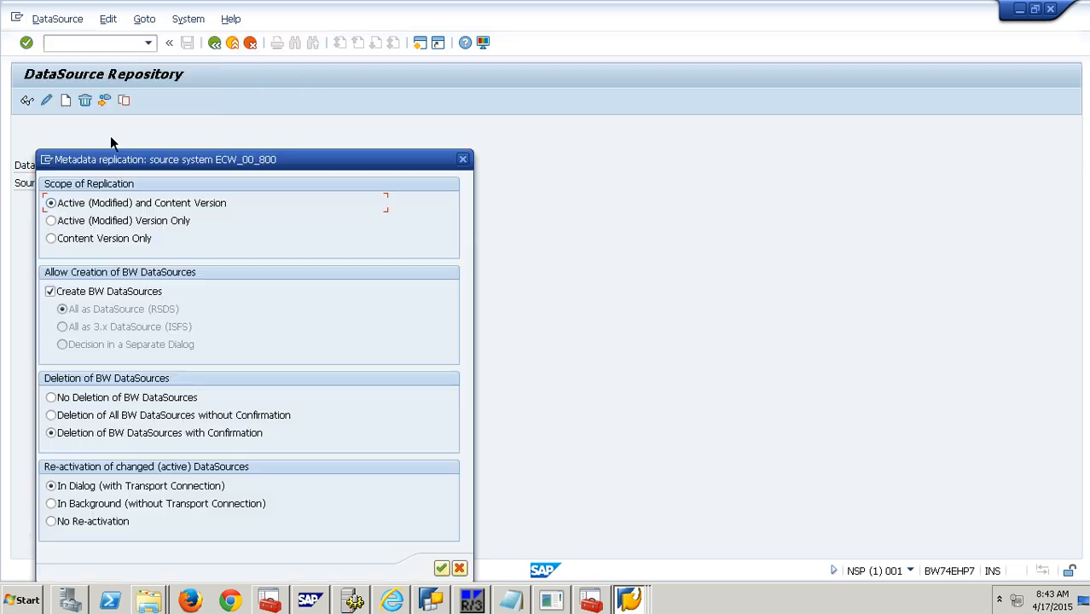
pyautogui.click(441, 569)
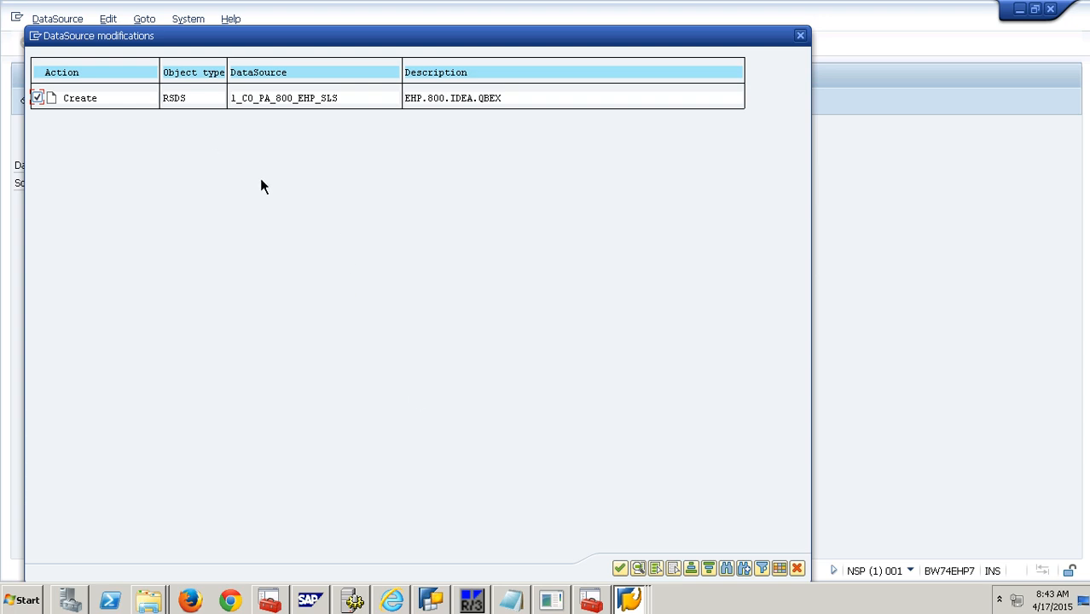
pyautogui.click(798, 568)
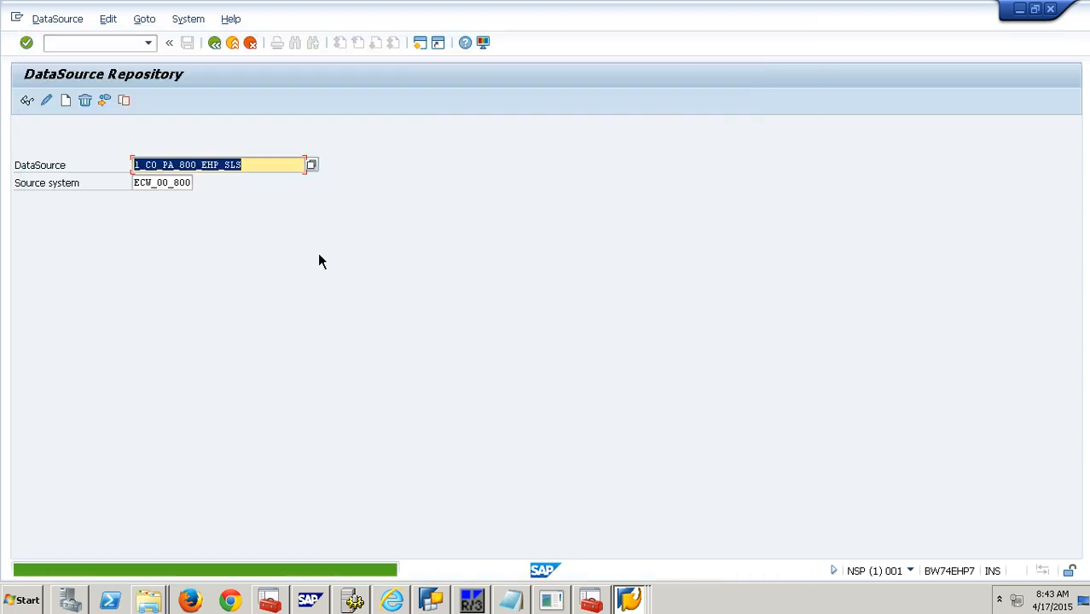
# Go to the Data Warehousing Workbench (RSA1) and display the DataSource tree of BW source system ECW_00_800
pyautogui.click(124, 49)
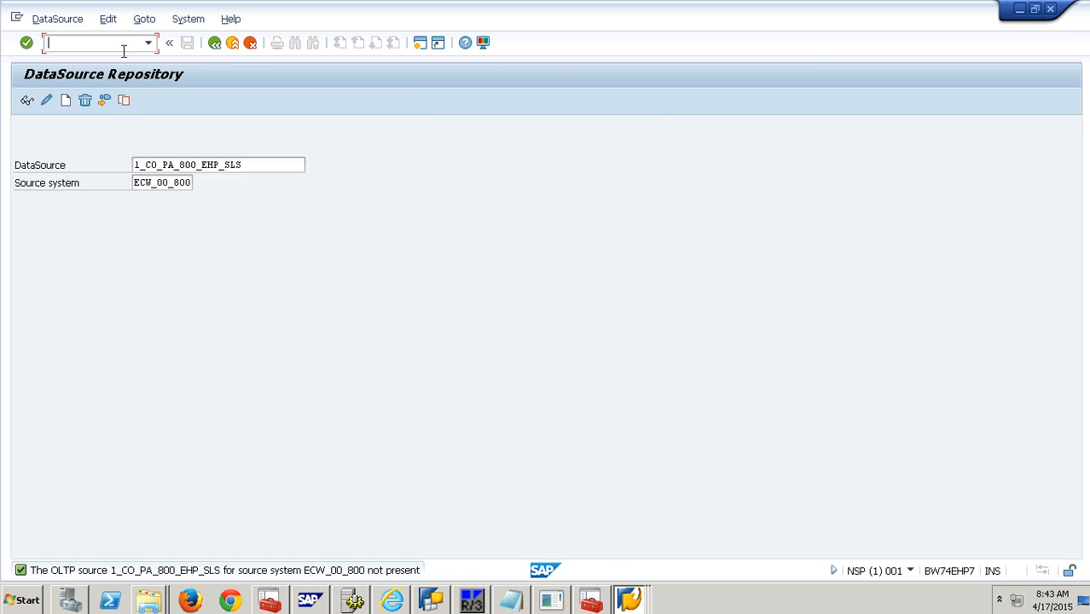
pyautogui.write('/nrsa1')
pyautogui.press('Return')
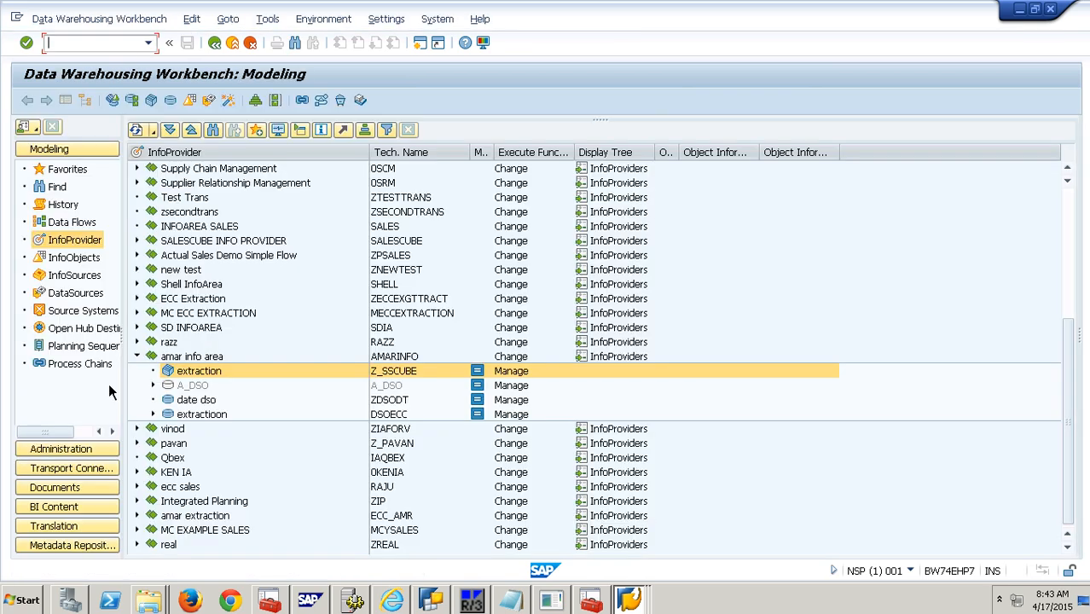
pyautogui.click(79, 310)
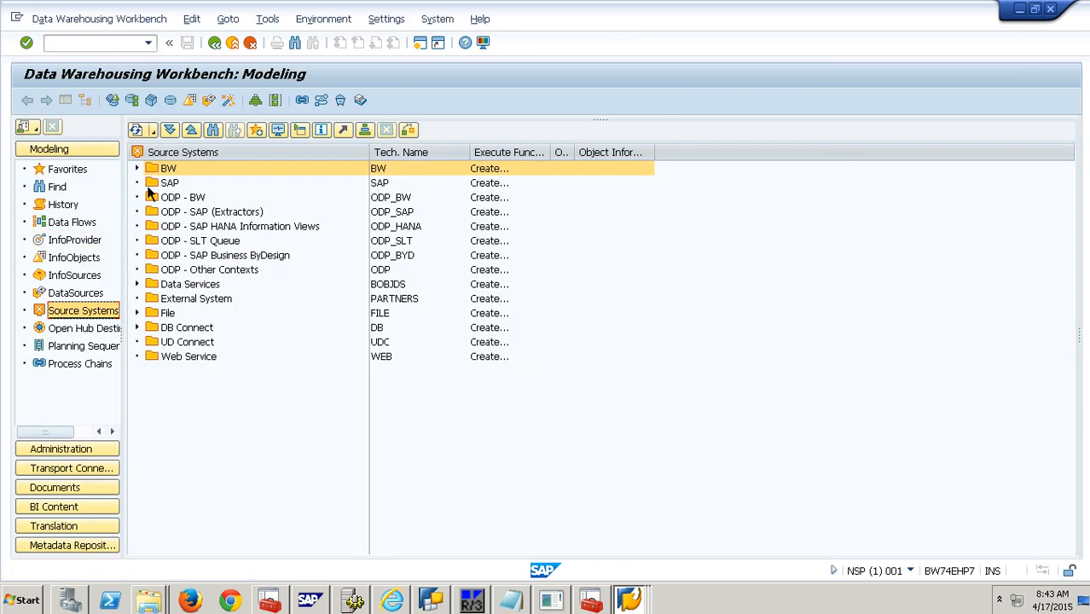
pyautogui.click(137, 168)
pyautogui.rightClick(202, 204)
pyautogui.click(241, 209)
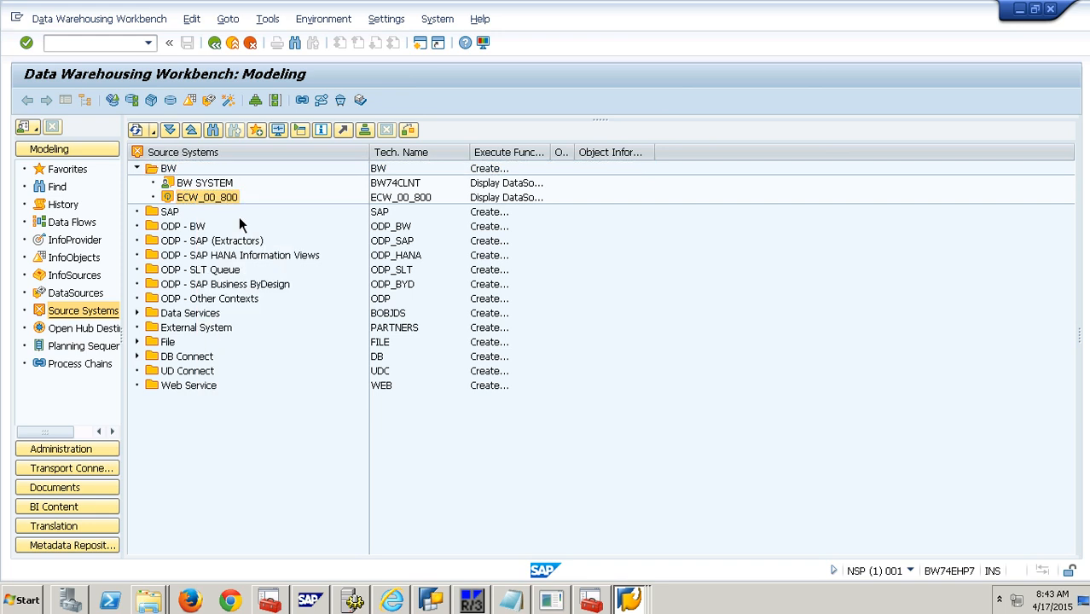
# Locate Profitability Analysis (CO-PA) under Controlling and replicate its metadata with Create BW DataSources cleared
pyautogui.click(176, 170)
pyautogui.scroll(7, 195, 259)
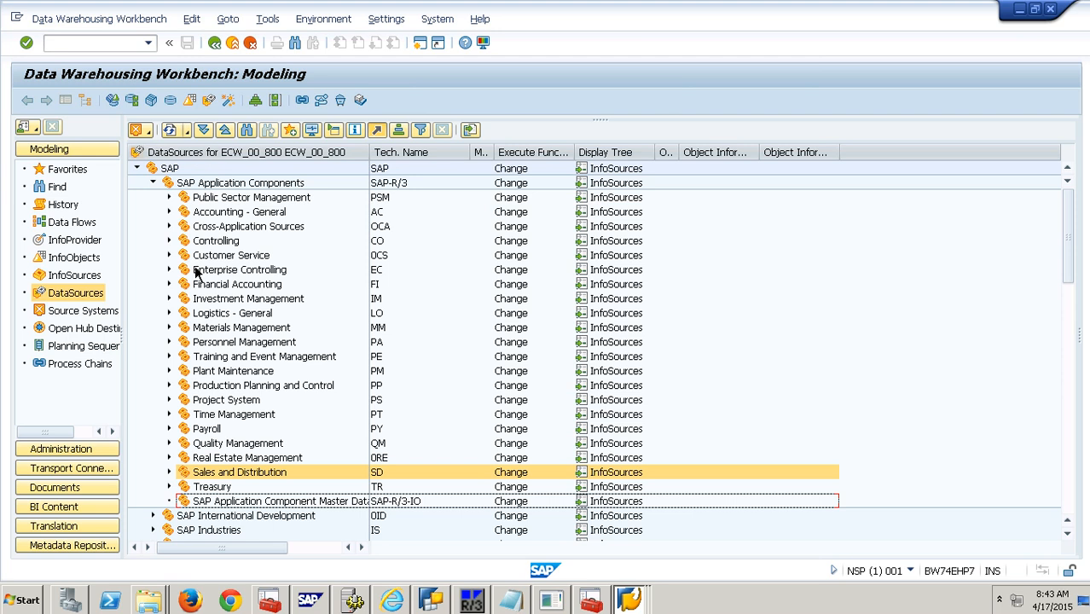
pyautogui.click(169, 242)
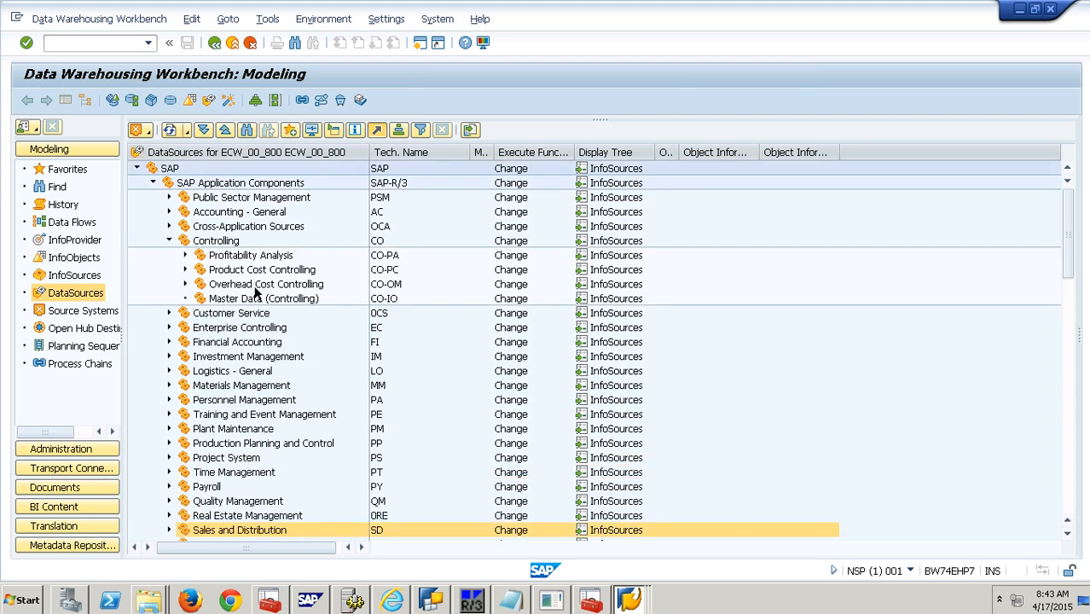
pyautogui.rightClick(266, 257)
pyautogui.click(315, 272)
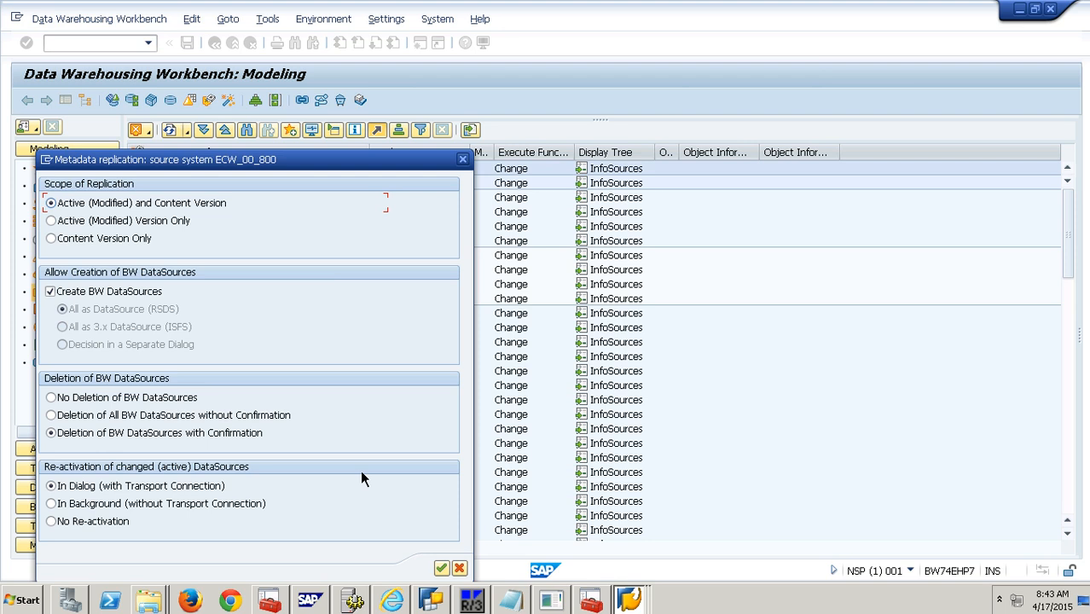
pyautogui.click(120, 294)
pyautogui.click(441, 568)
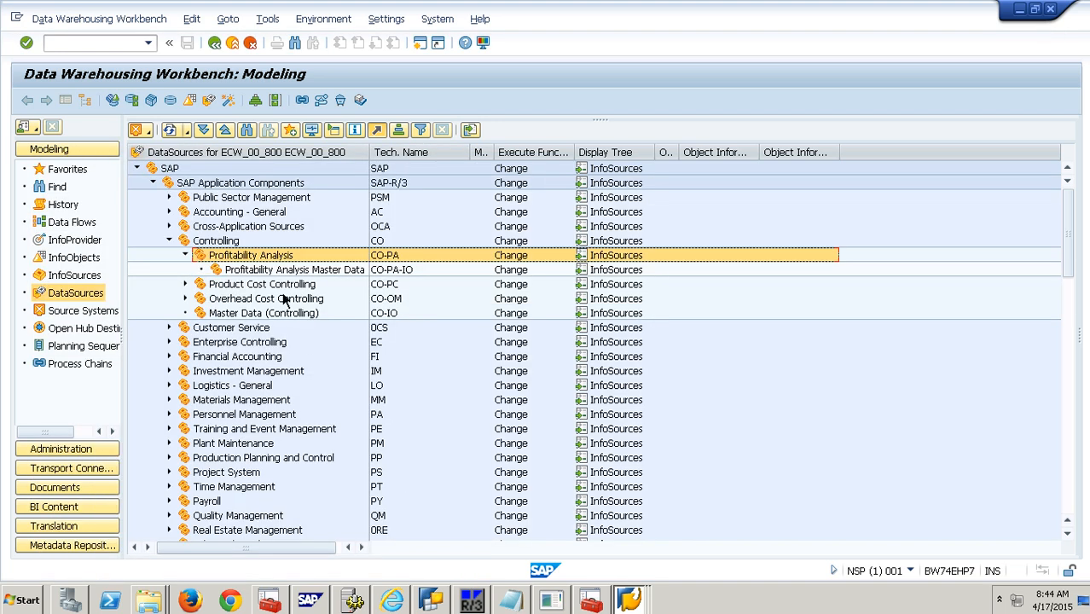
# Start replicating Profitability Analysis again with Create BW DataSources enabled, then cancel the proposed list of DataSource modifications
pyautogui.rightClick(266, 258)
pyautogui.click(299, 268)
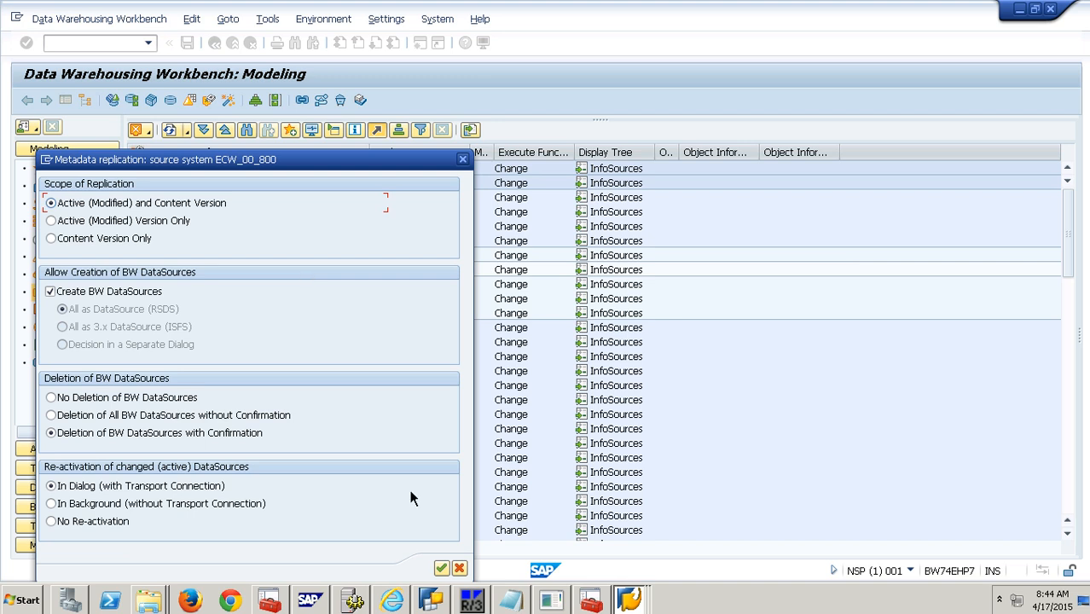
pyautogui.click(441, 568)
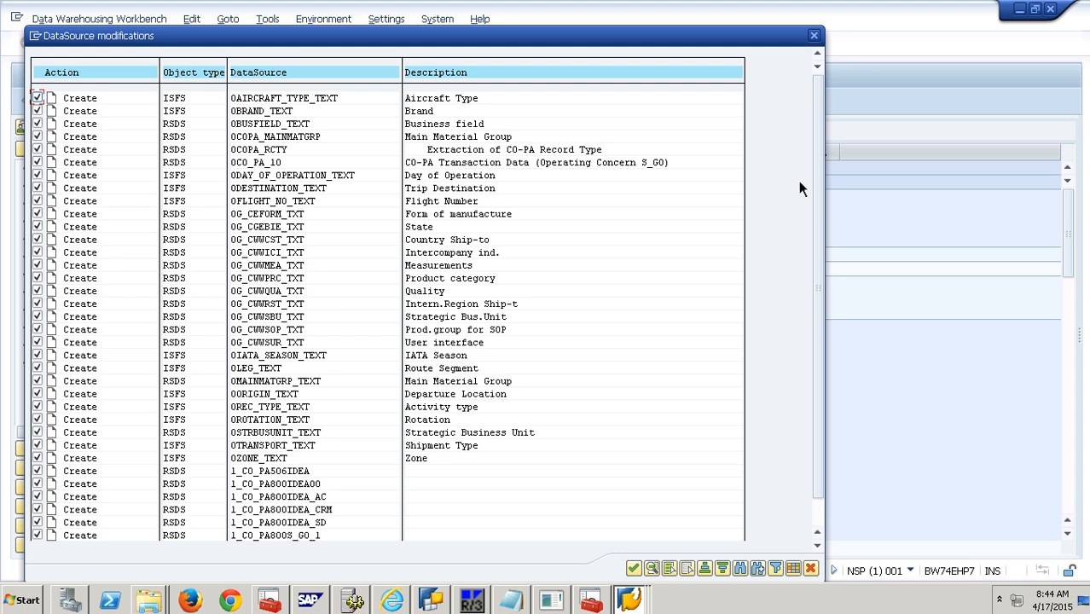
pyautogui.click(810, 568)
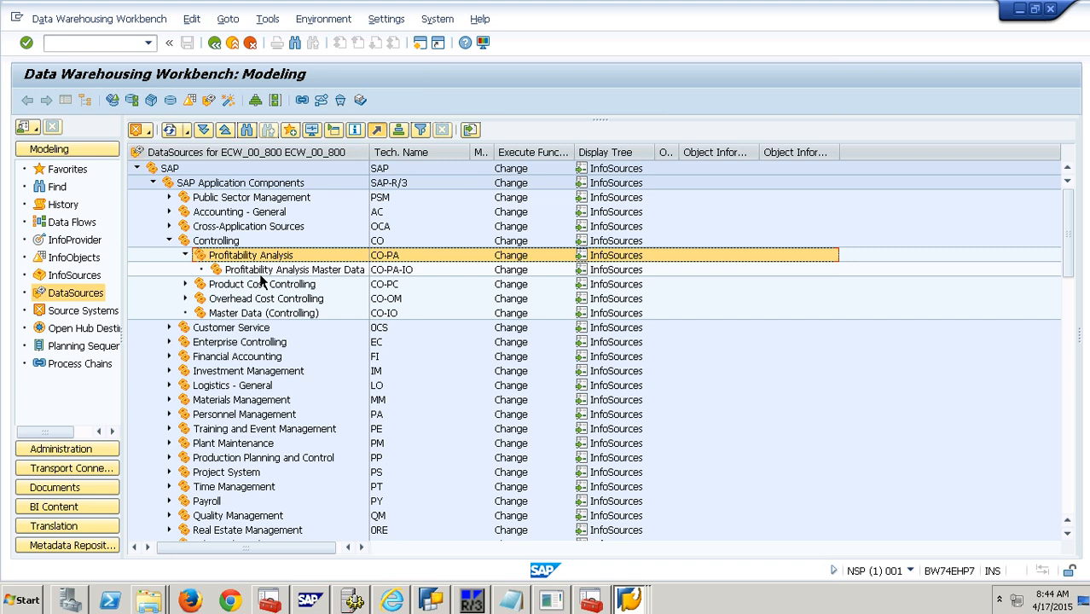
# Return to the DataSource Repository with transaction RSDS
pyautogui.click(123, 47)
pyautogui.write('/')
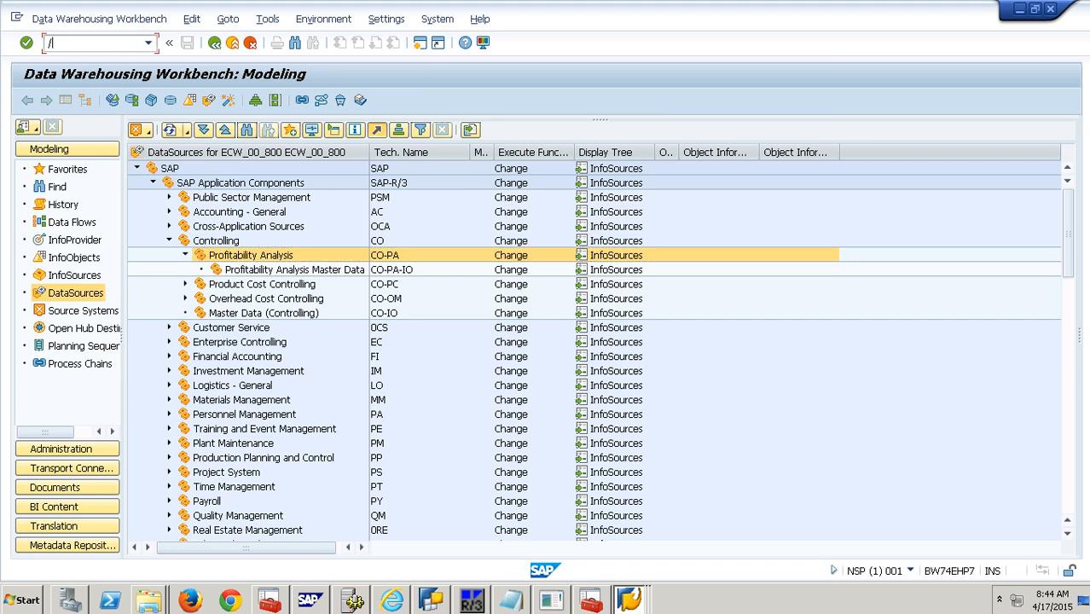
pyautogui.write('nrsds')
pyautogui.press('Return')
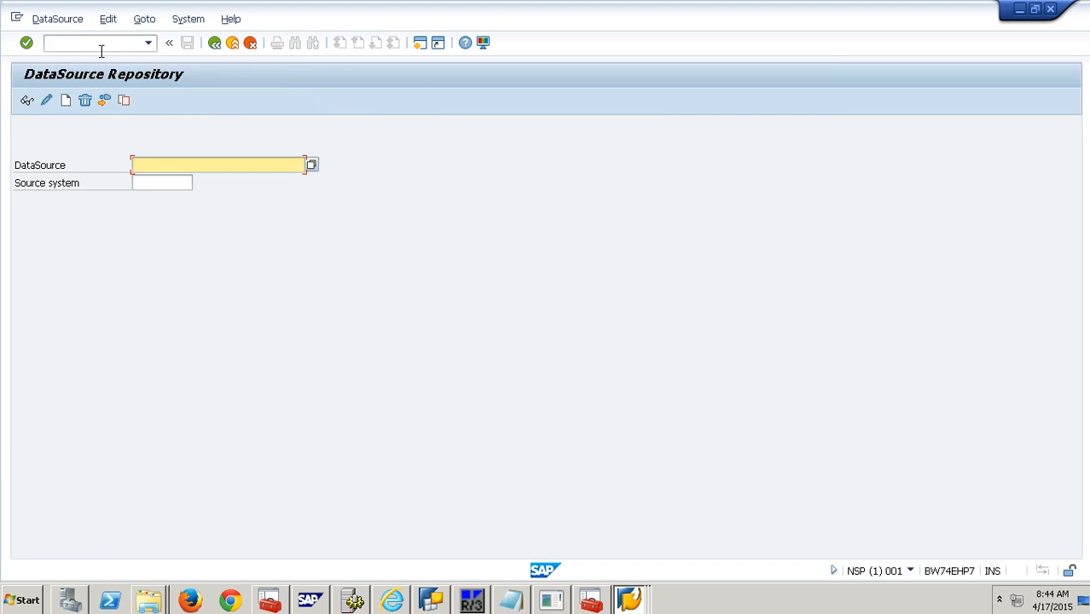
pyautogui.click(60, 19)
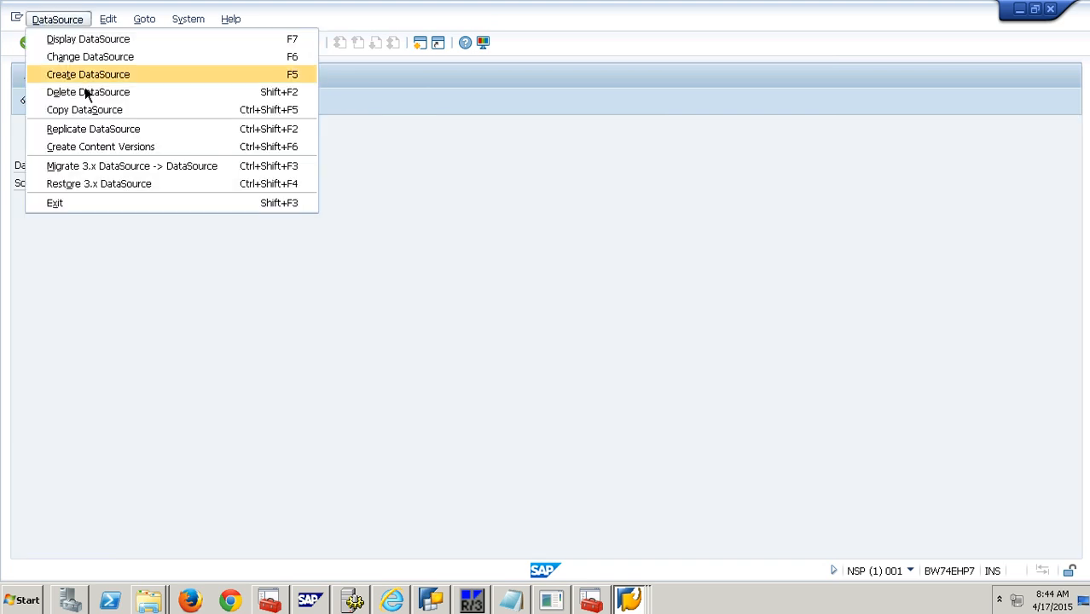
pyautogui.click(92, 135)
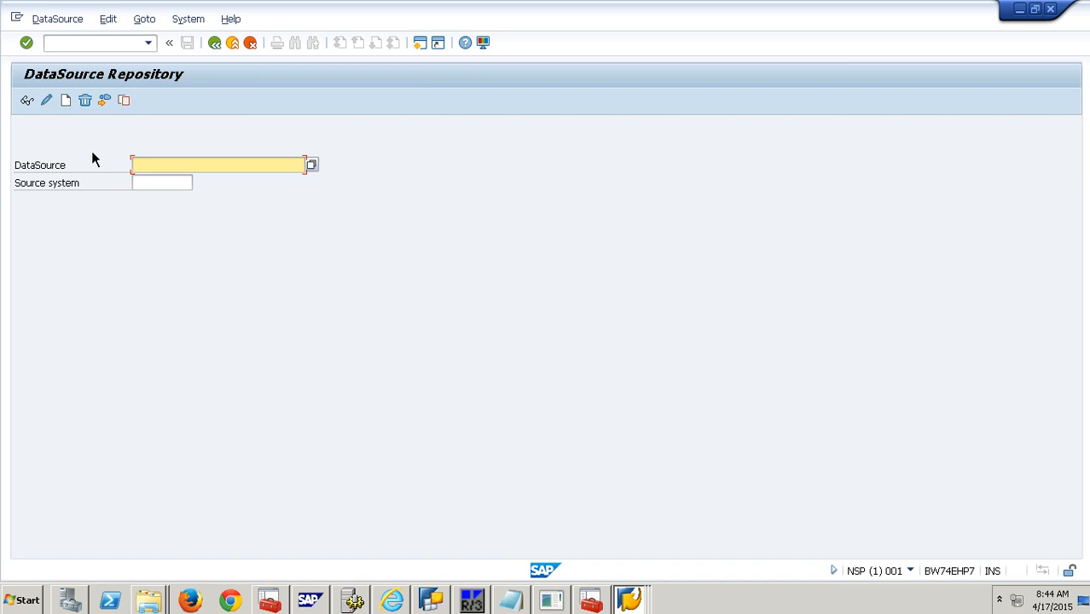
# Specify DataSource 1_CO_PA_800_EHP_SLS and source system ECW_00_800 in the DataSource Repository
pyautogui.click(160, 174)
pyautogui.click(176, 183)
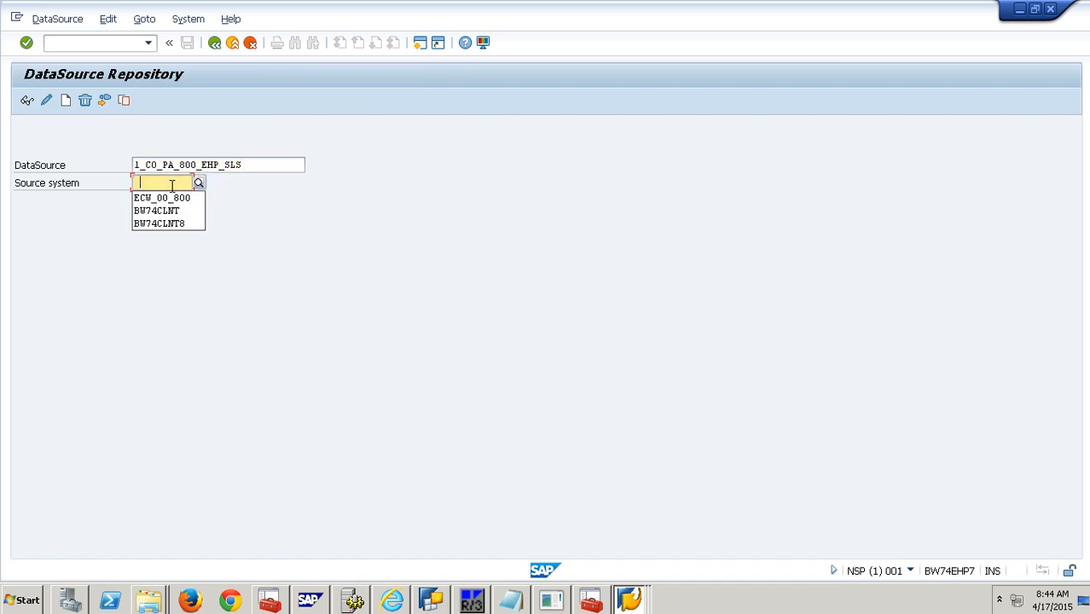
pyautogui.click(170, 211)
pyautogui.moveTo(191, 183); pyautogui.dragTo(86, 184)
pyautogui.press('BackSpace')
pyautogui.write('e')
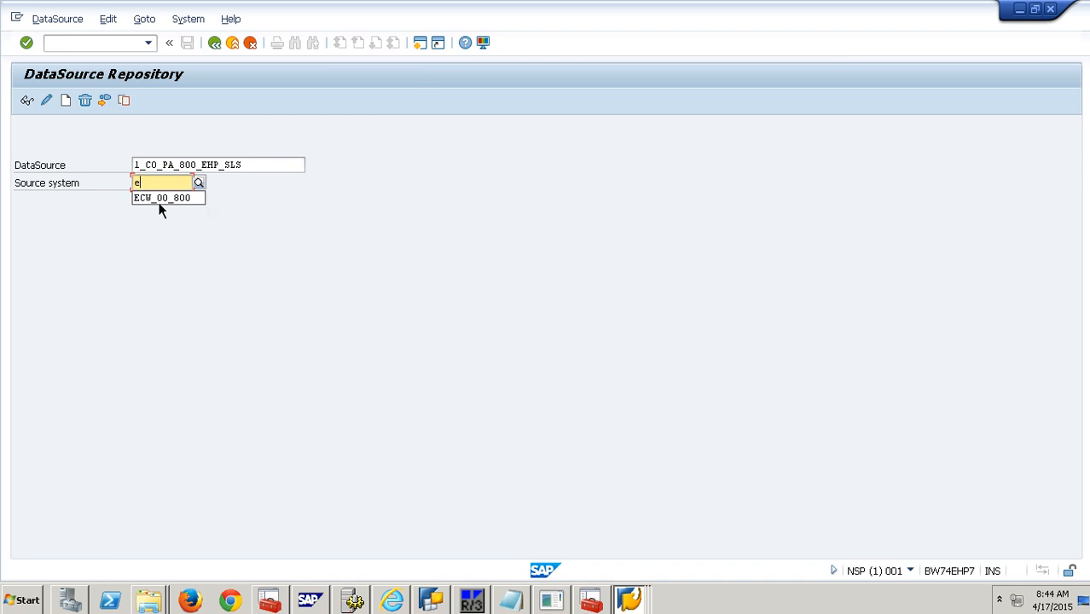
pyautogui.click(159, 203)
pyautogui.click(57, 19)
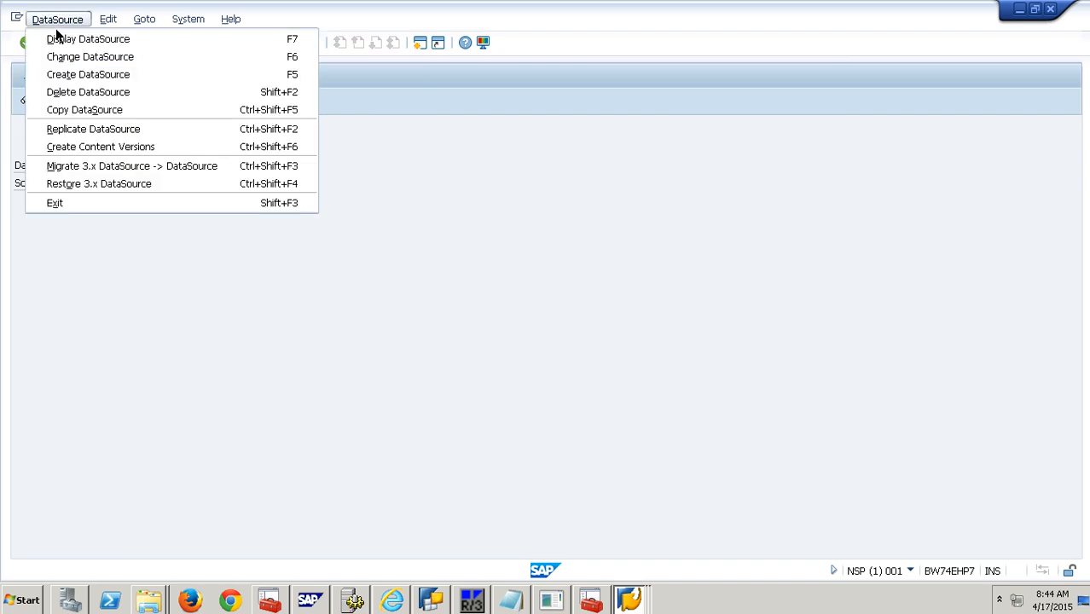
pyautogui.click(97, 128)
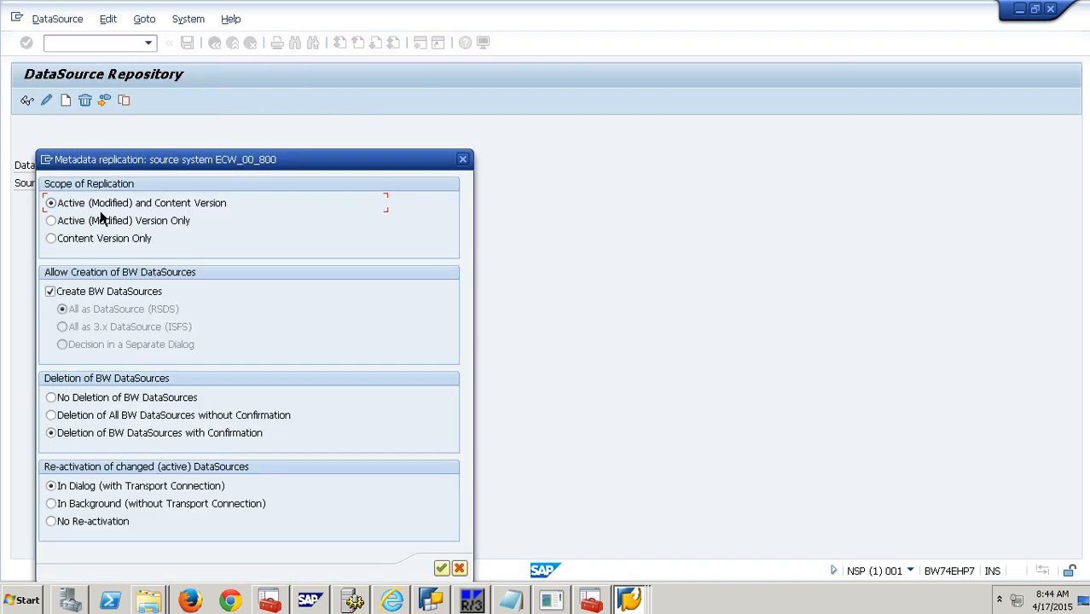
pyautogui.click(102, 294)
pyautogui.click(441, 568)
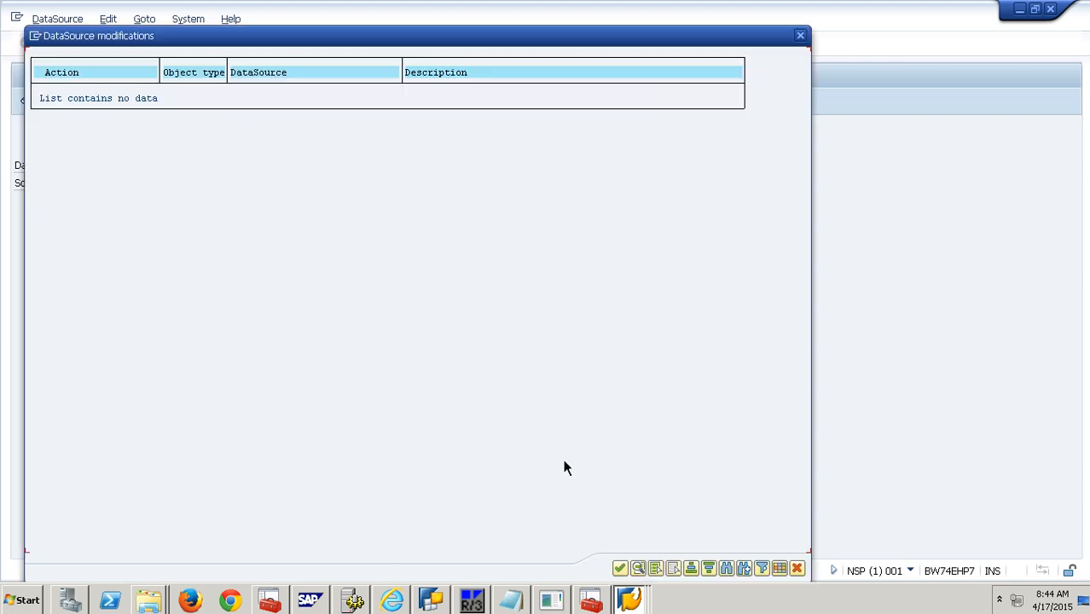
pyautogui.click(798, 569)
# Replicate the specified DataSource with Create BW DataSources enabled and accept its proposed creation as an RSDS object
pyautogui.click(57, 19)
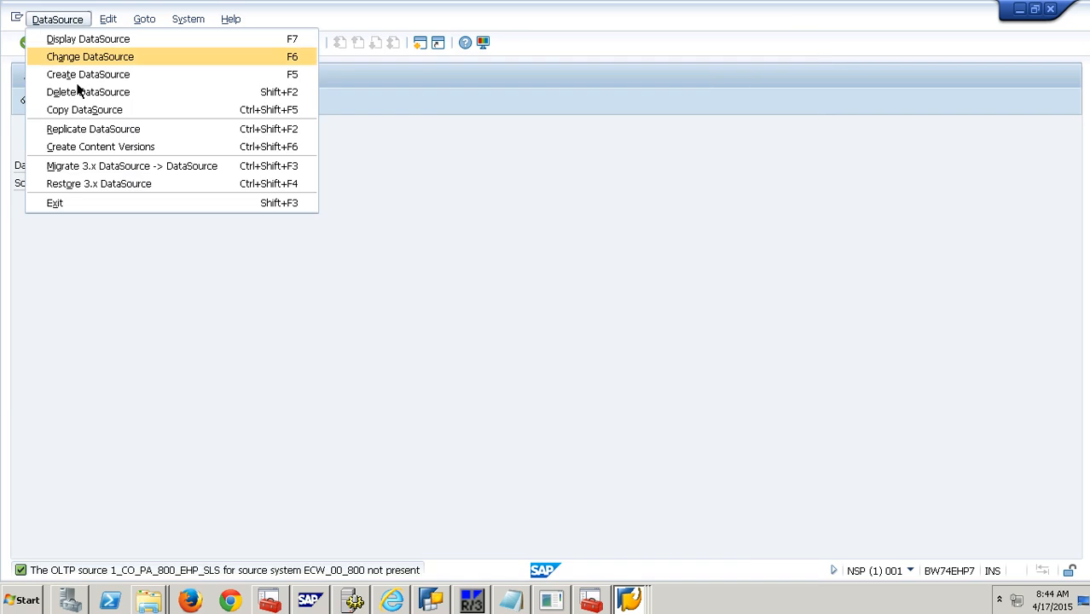
pyautogui.click(93, 128)
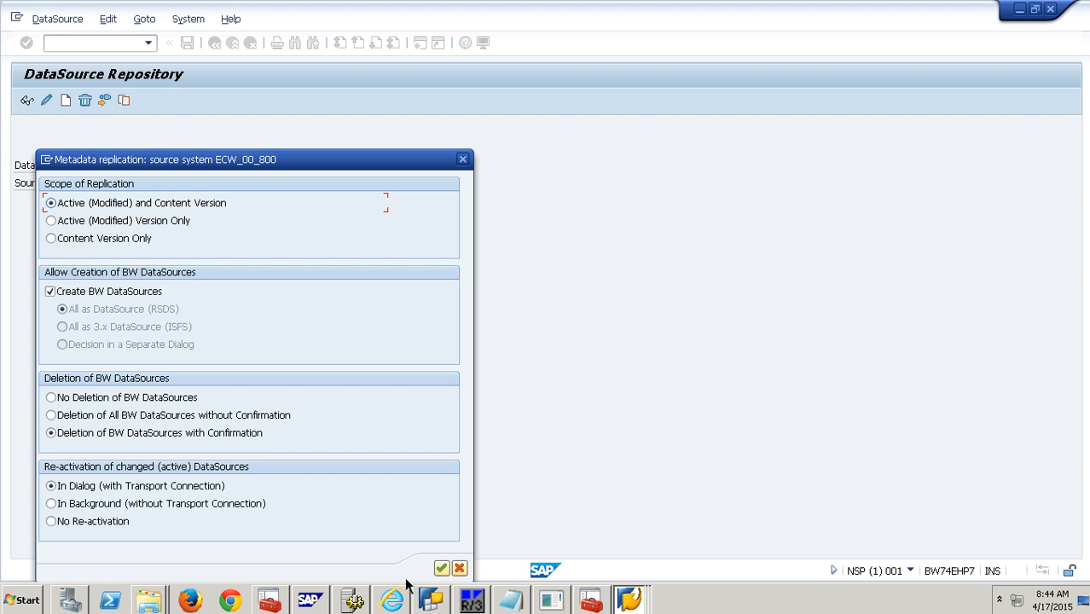
pyautogui.click(441, 569)
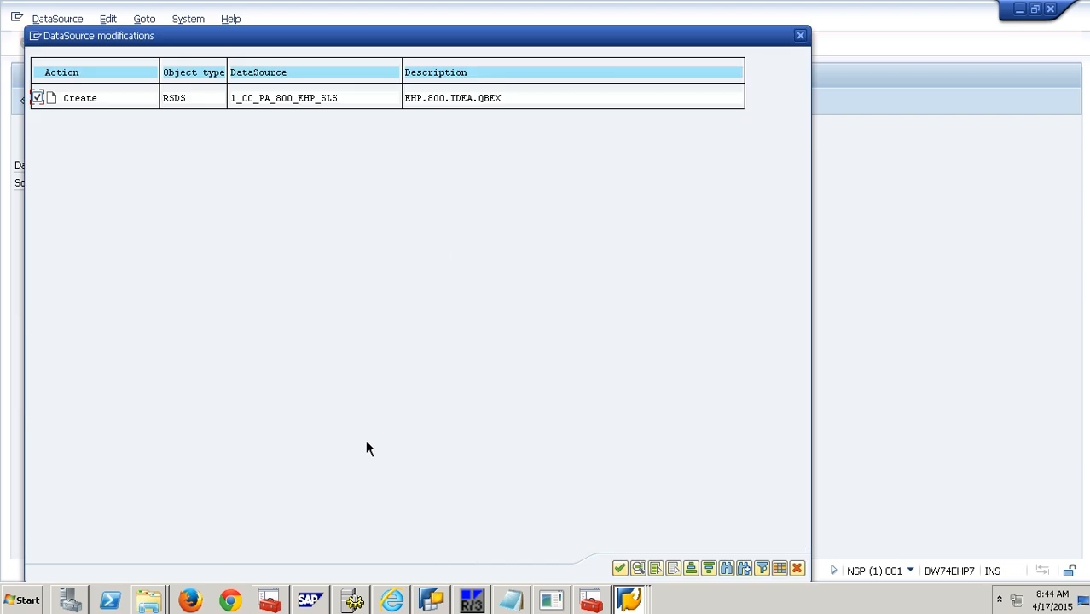
pyautogui.click(620, 568)
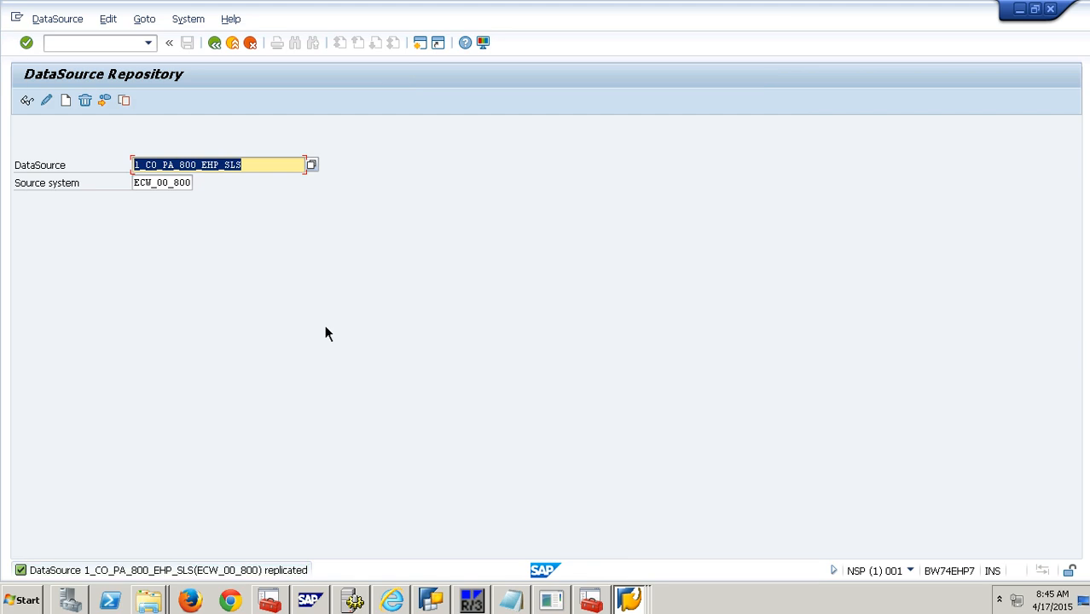
# Restore 1_CO_PA_800_EHP_SLS as a 3.x DataSource and confirm the recovery
pyautogui.click(124, 48)
pyautogui.write('/')
pyautogui.click(58, 22)
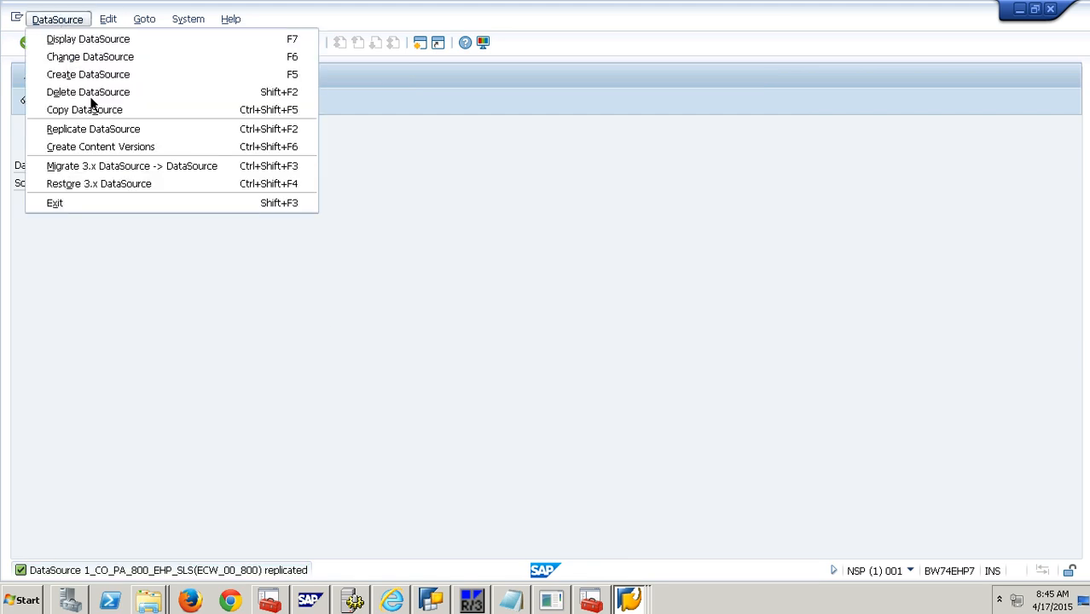
pyautogui.click(112, 191)
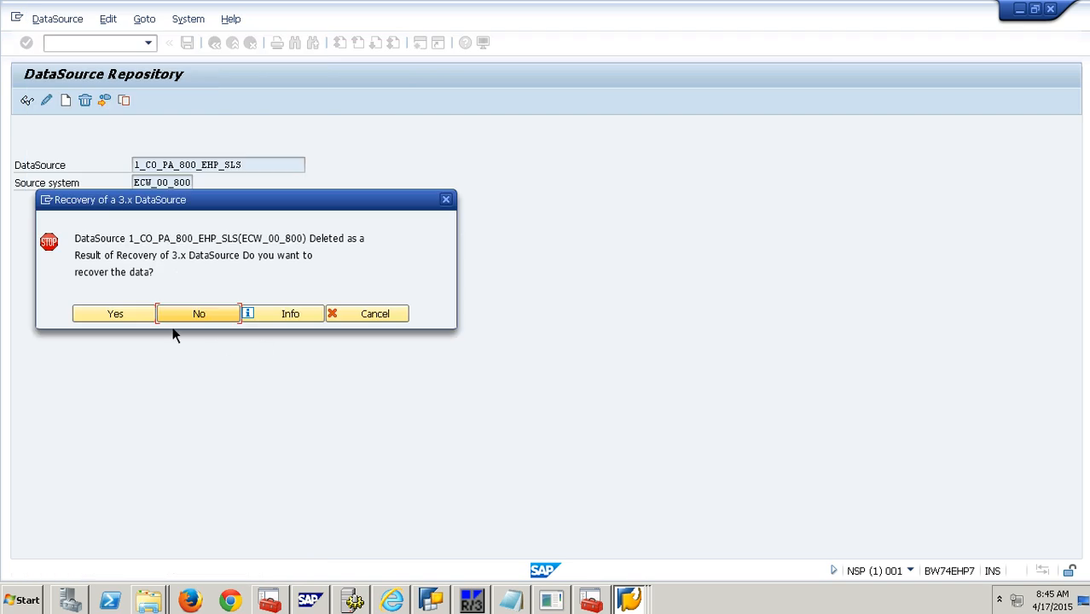
pyautogui.click(137, 321)
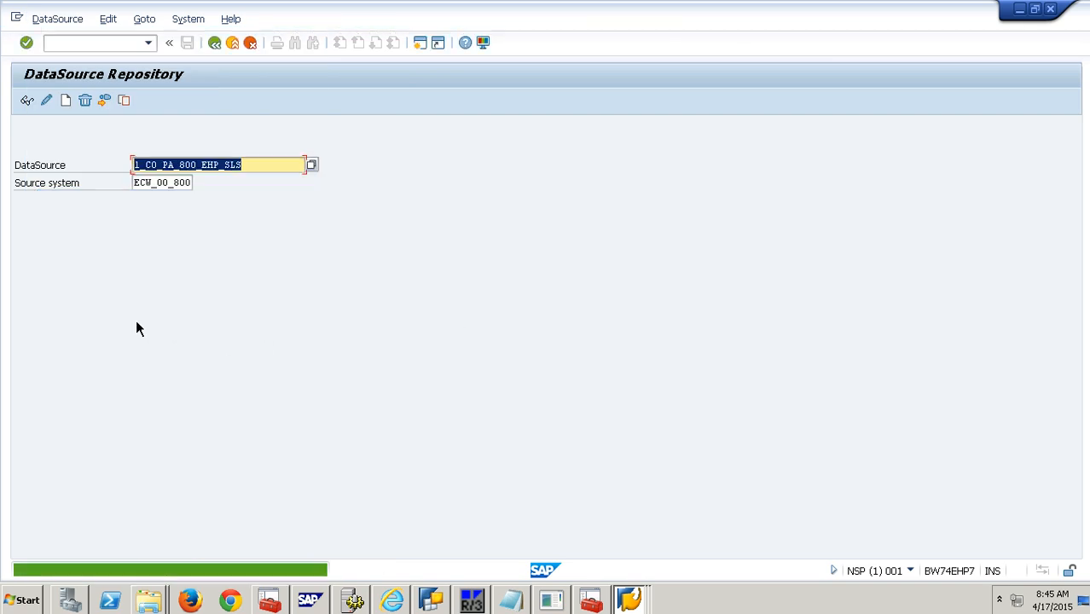
# Go to transaction RSA1, expand Profitability Analysis to locate 1_CO_PA_800_EHP_SLS, and widen the technical name column
pyautogui.click(85, 43)
pyautogui.write('/nrsa1')
pyautogui.press('Return')
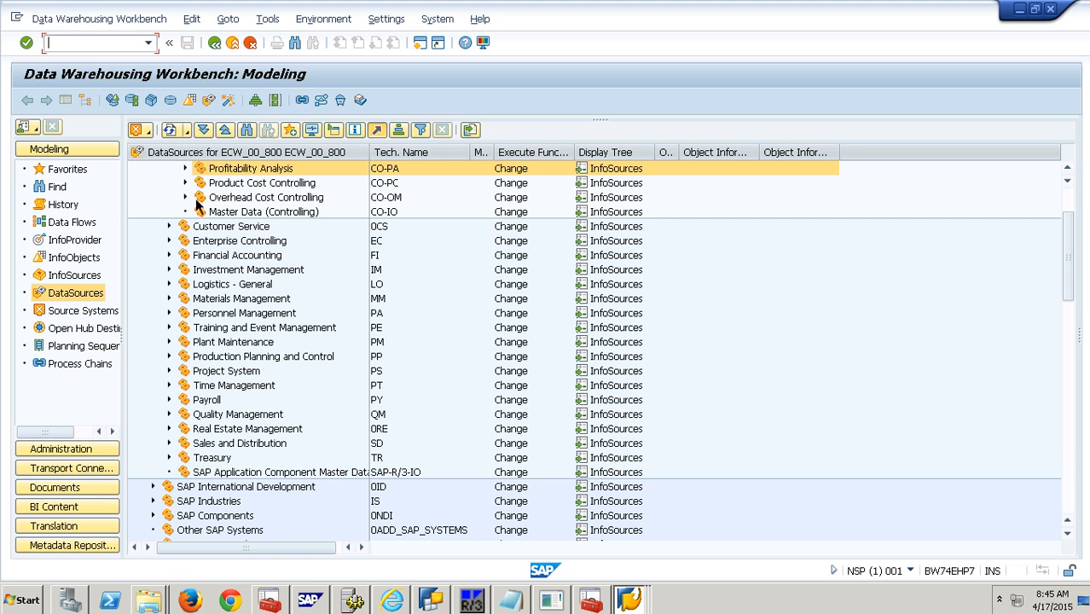
pyautogui.click(185, 168)
pyautogui.click(430, 200)
pyautogui.moveTo(470, 153); pyautogui.dragTo(497, 154)
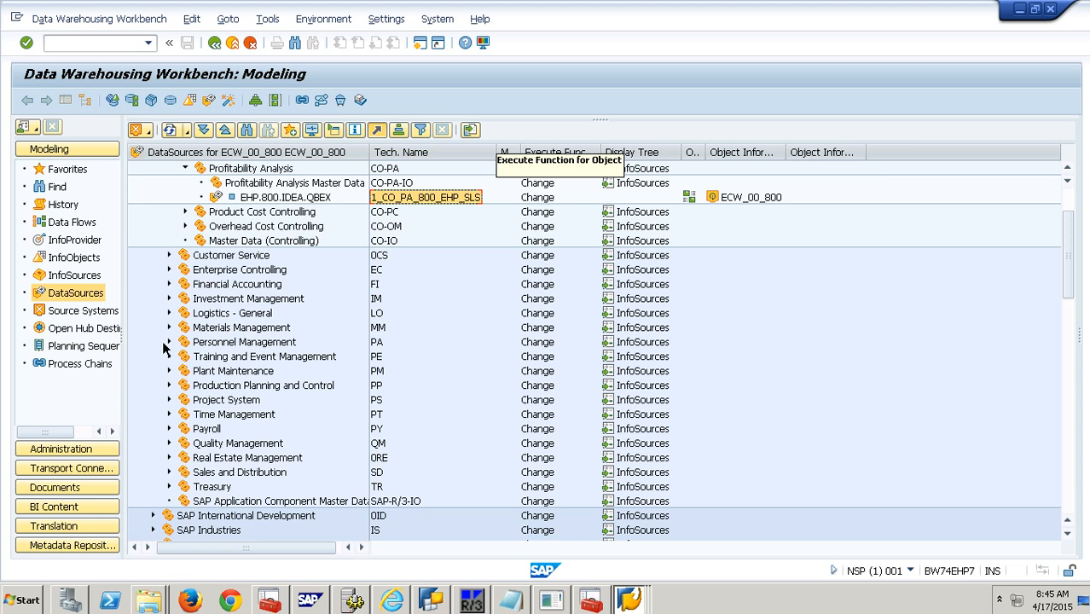
# Display the DataSource tree again for BW source system ECW_00_800
pyautogui.click(51, 311)
pyautogui.rightClick(235, 199)
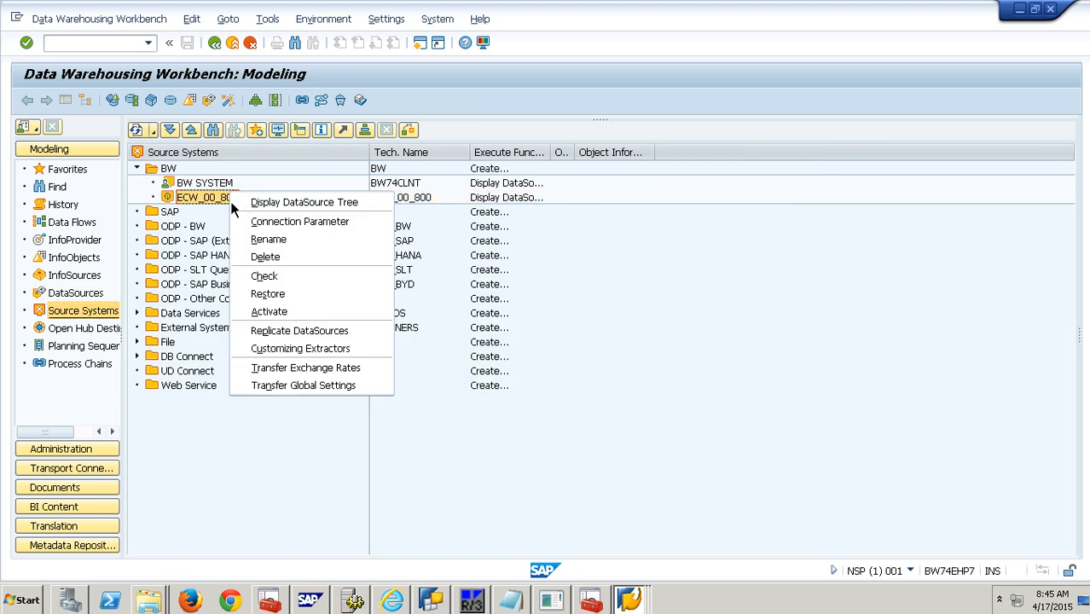
pyautogui.click(265, 203)
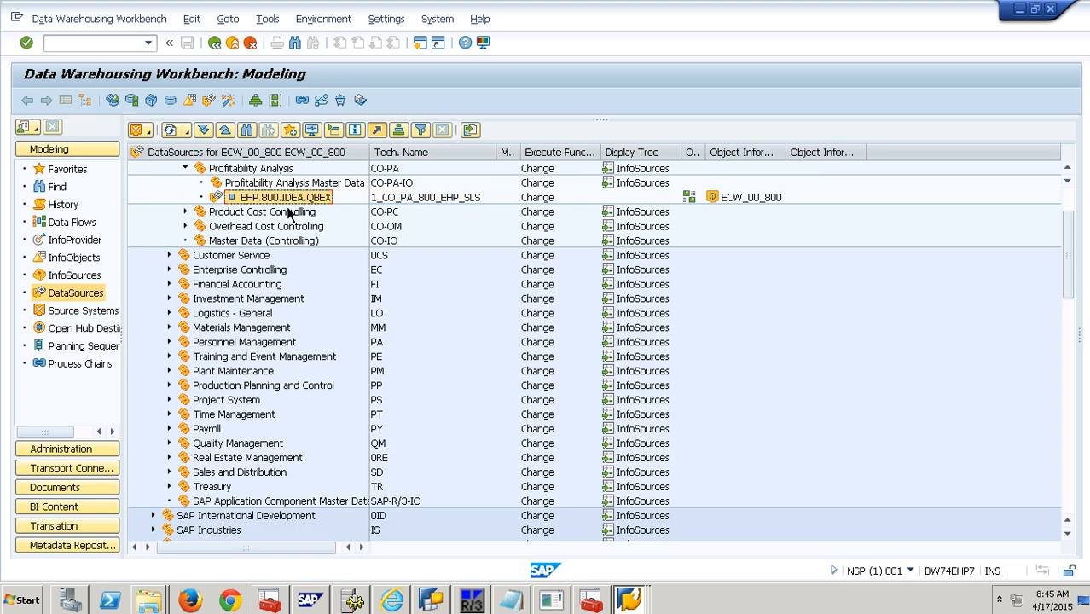
# Display the emulated 3.x DataSource 1_CO_PA_800_EHP_SLS, examine its fields including VV010, VV0QT and VV140, and return to the tree
pyautogui.click(433, 199)
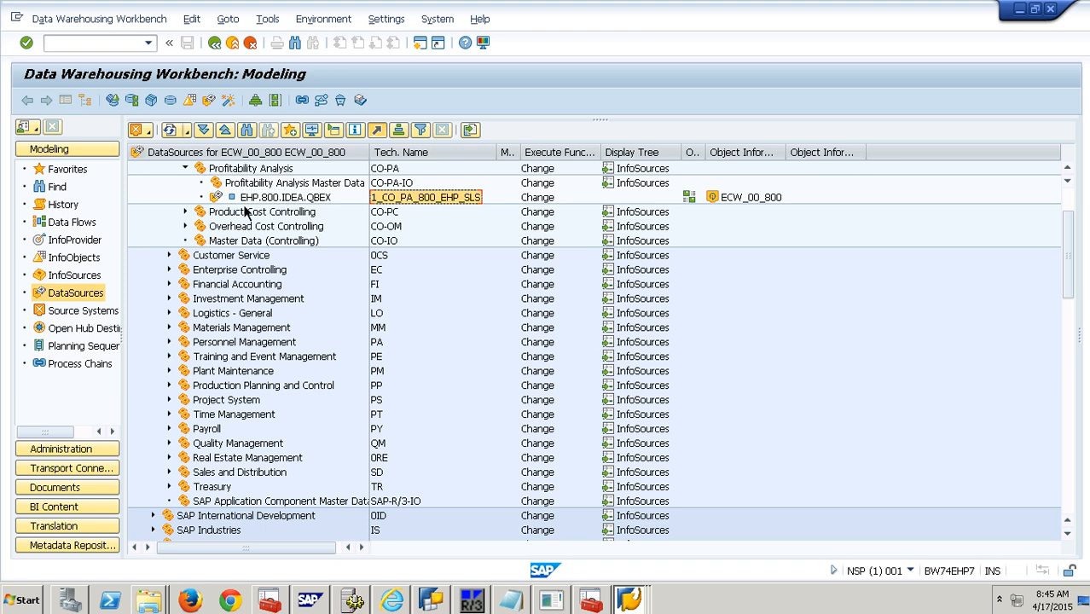
pyautogui.doubleClick(392, 205)
pyautogui.click(580, 202)
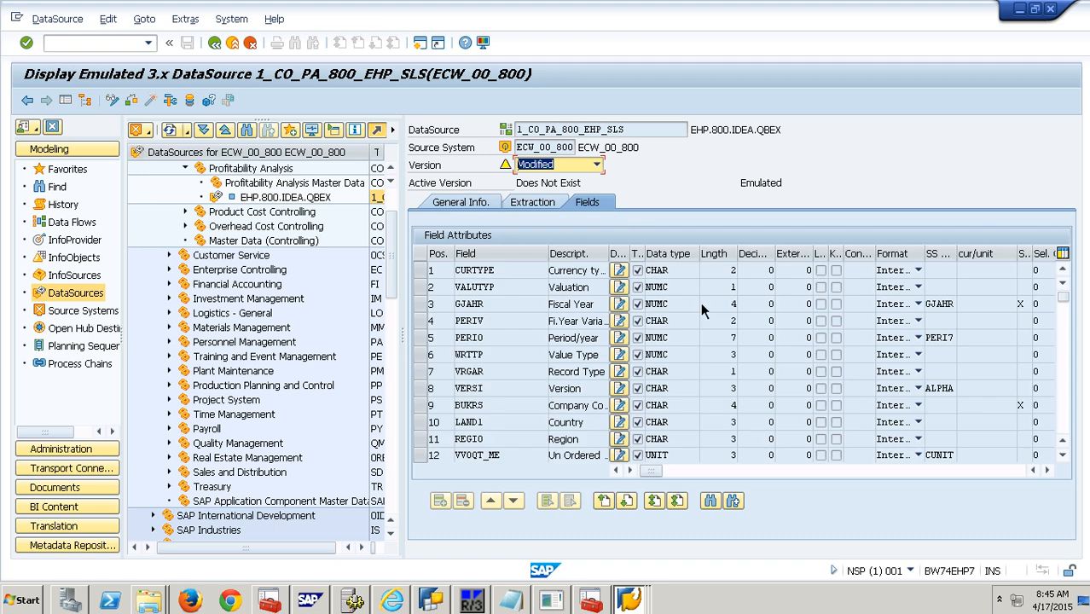
pyautogui.scroll(-3, 702, 311)
pyautogui.moveTo(512, 374); pyautogui.dragTo(420, 383)
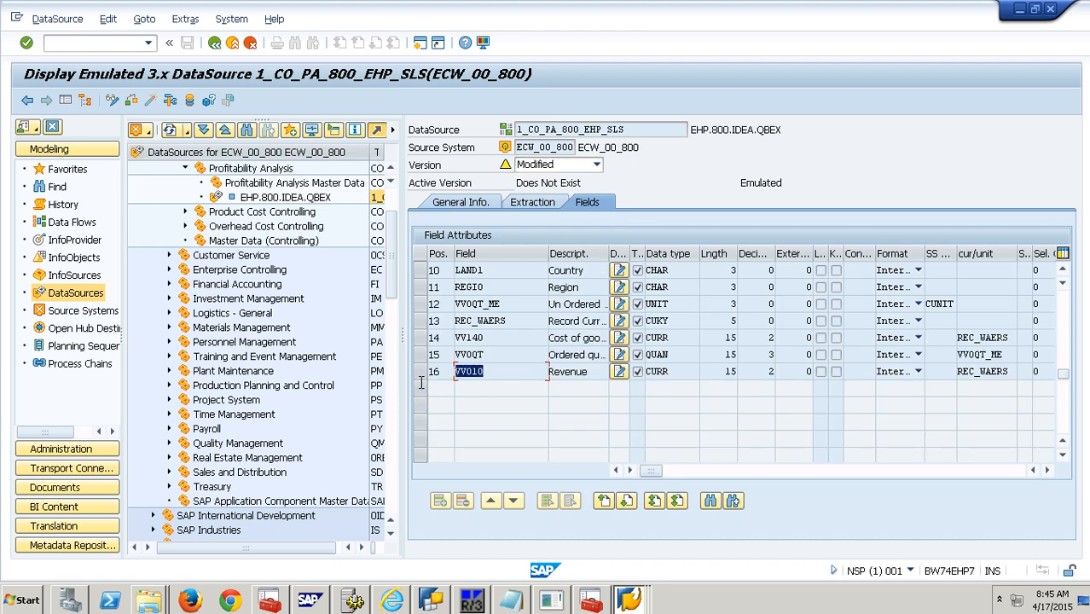
pyautogui.doubleClick(510, 355)
pyautogui.doubleClick(508, 340)
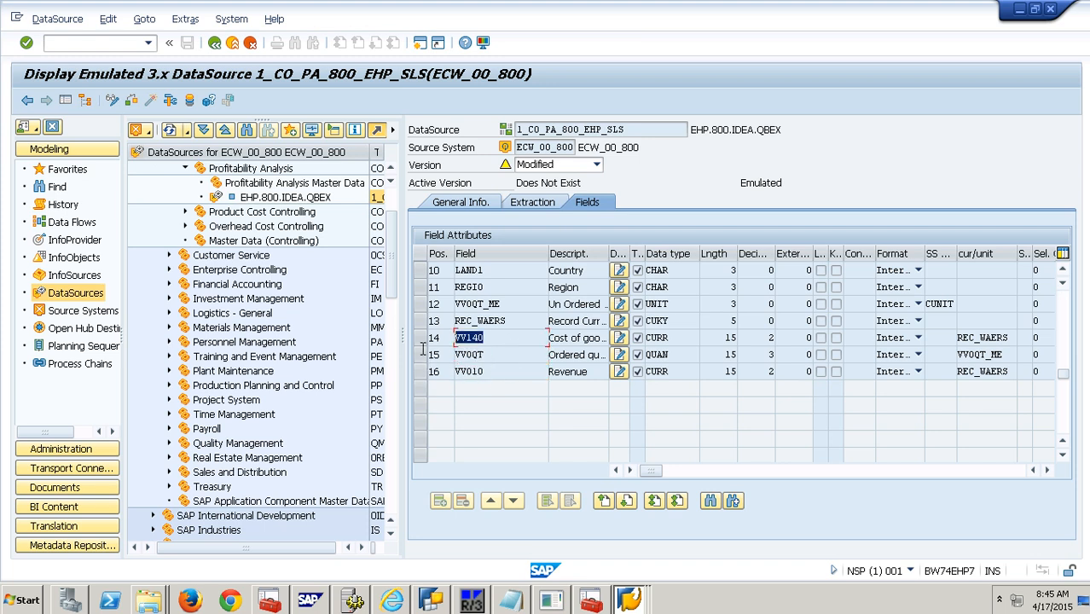
pyautogui.click(239, 49)
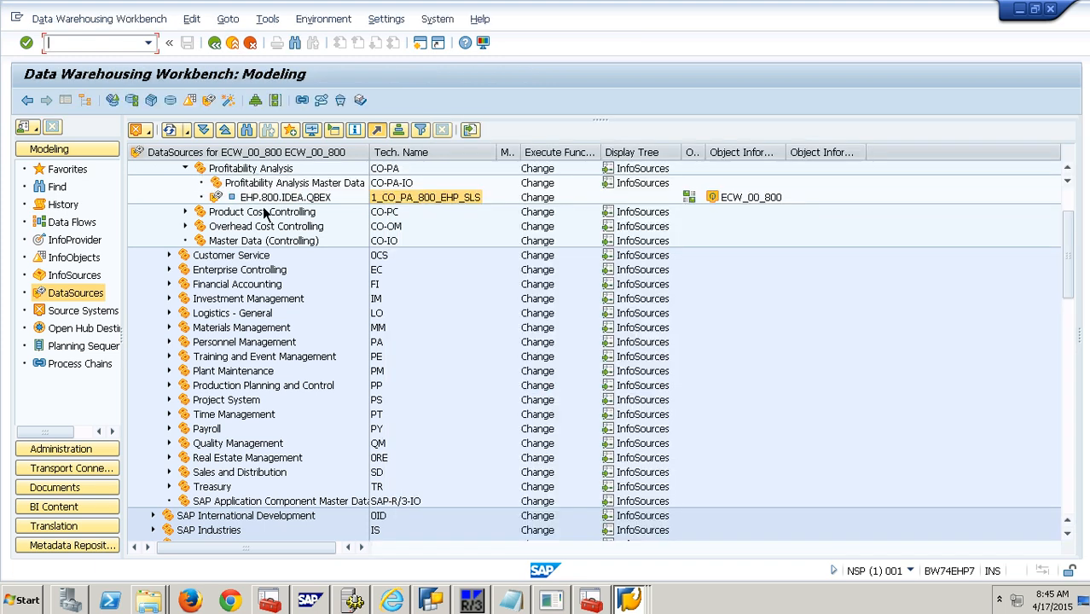
# Create transfer rules for DataSource EHP.800.IDEA.QBEX using the application-proposed InfoSource 1_CO_PA_800_EHP_SLS, and save the assignment
pyautogui.rightClick(258, 197)
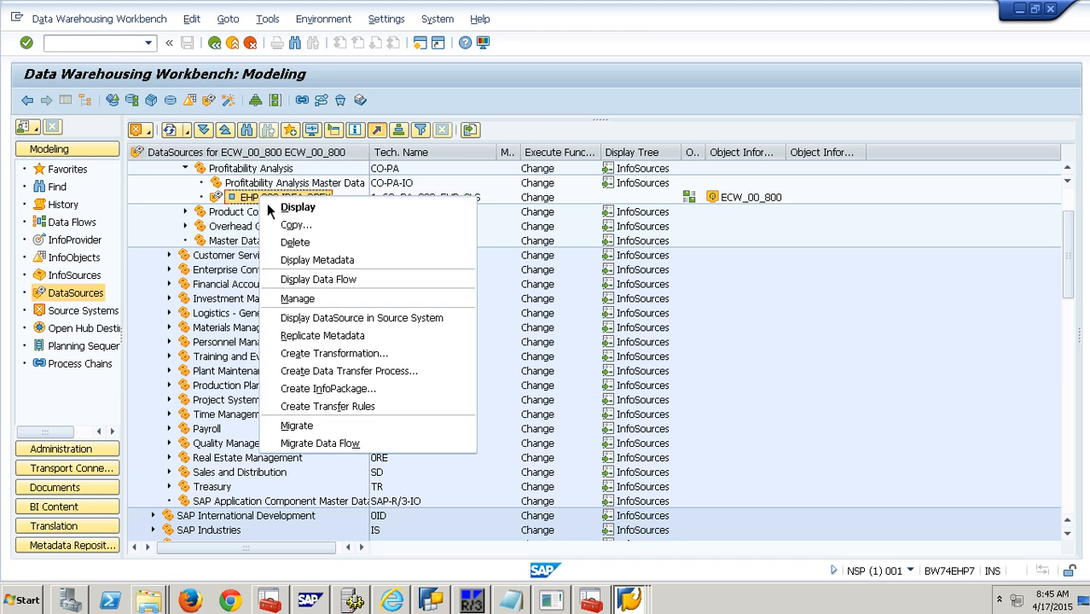
pyautogui.click(370, 411)
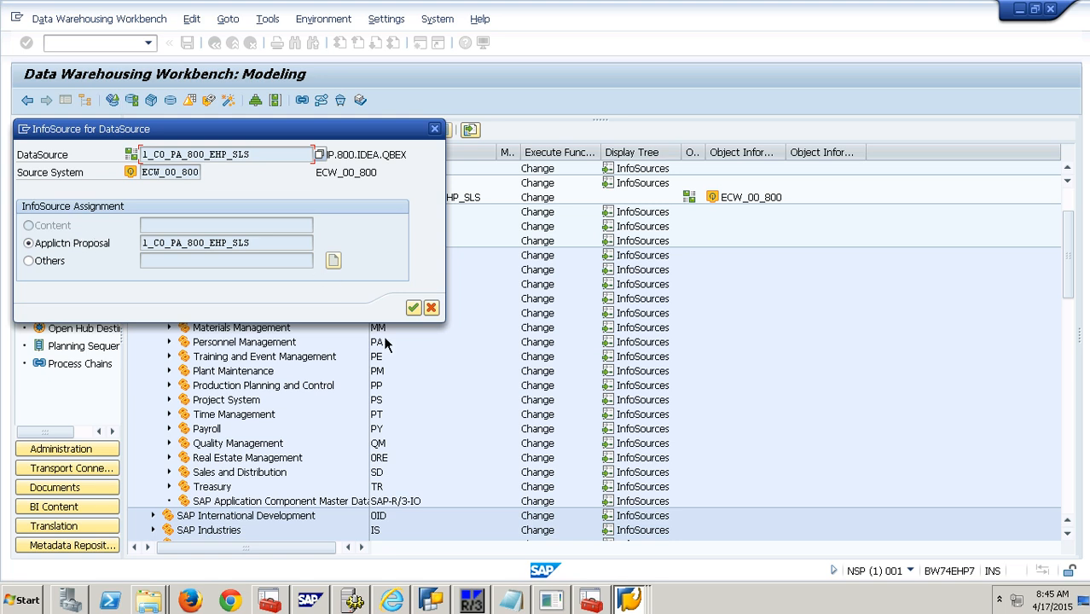
pyautogui.click(413, 307)
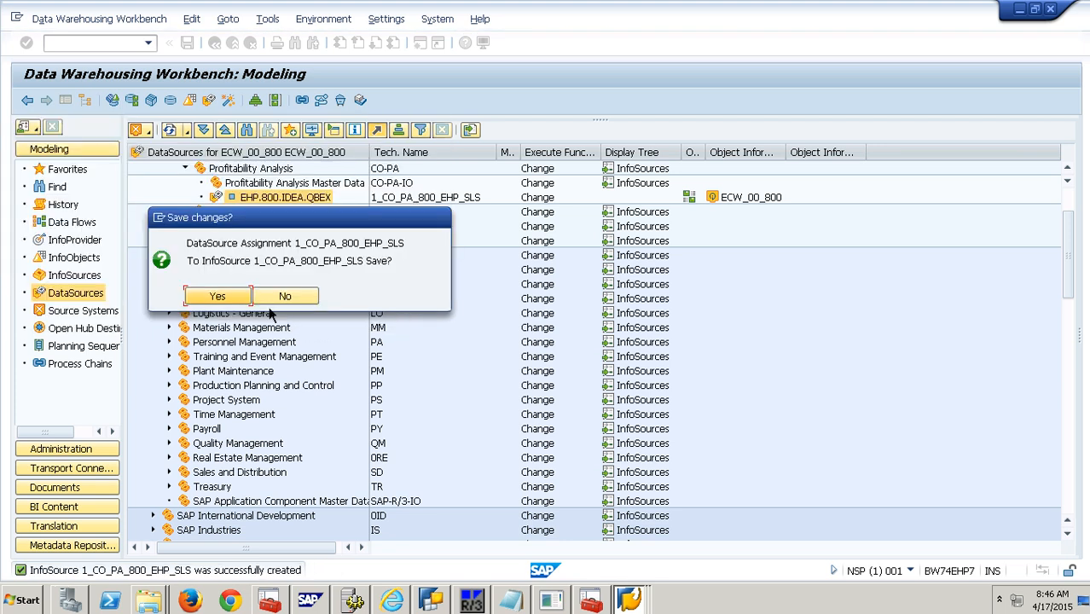
pyautogui.click(250, 302)
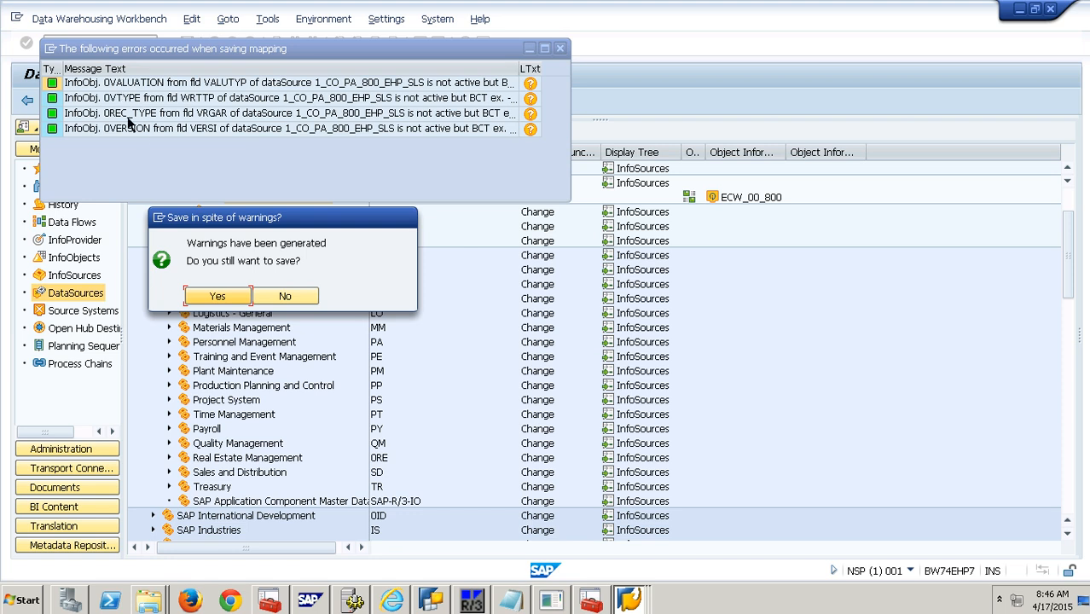
# Create a new session from the save warning dialog and go to BI Content with transaction RSOR
pyautogui.hotkey('alt', 'space')
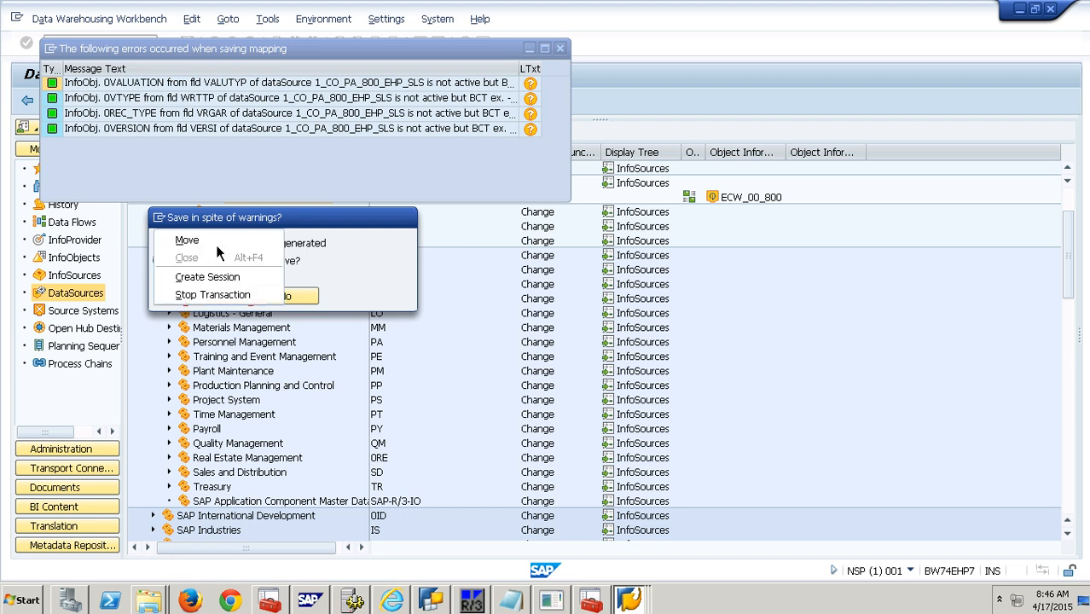
pyautogui.click(224, 286)
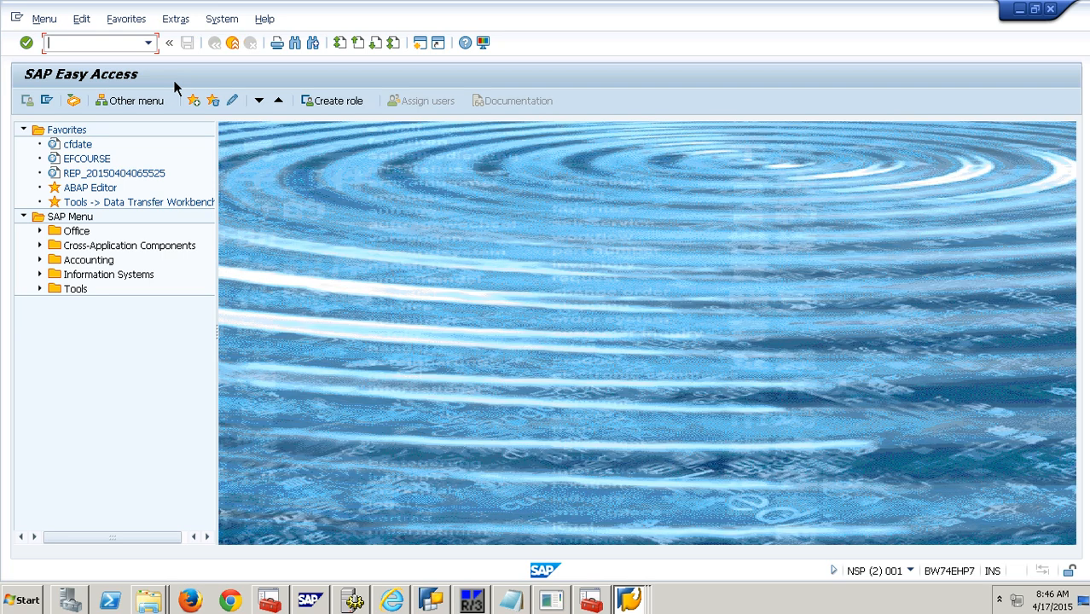
pyautogui.write('rsor')
pyautogui.press('Return')
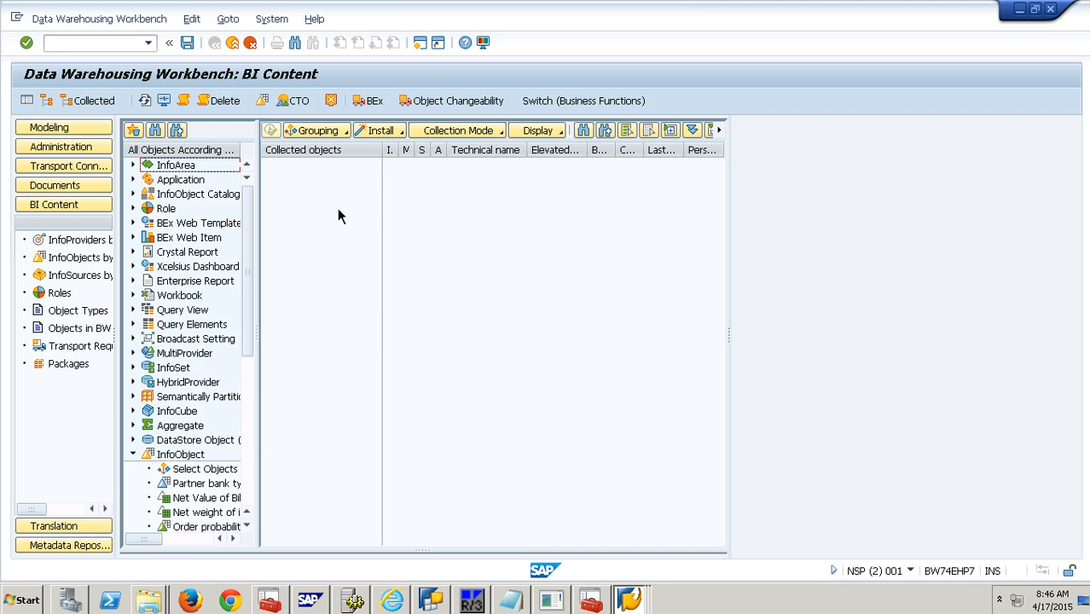
# Check the collection mode and grouping options for collecting BI Content objects
pyautogui.click(458, 134)
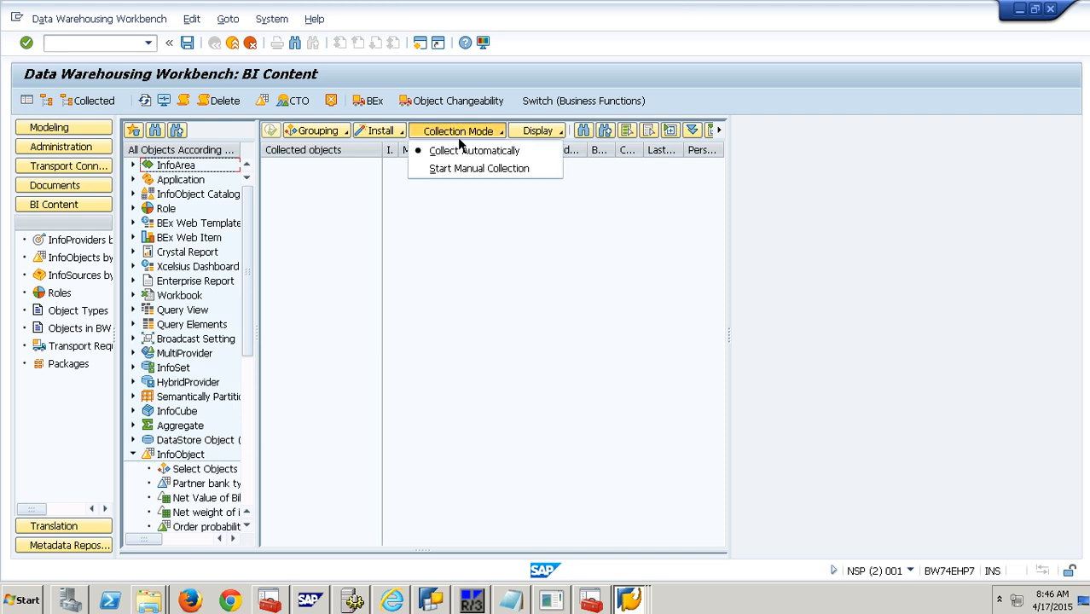
pyautogui.click(347, 139)
pyautogui.click(347, 150)
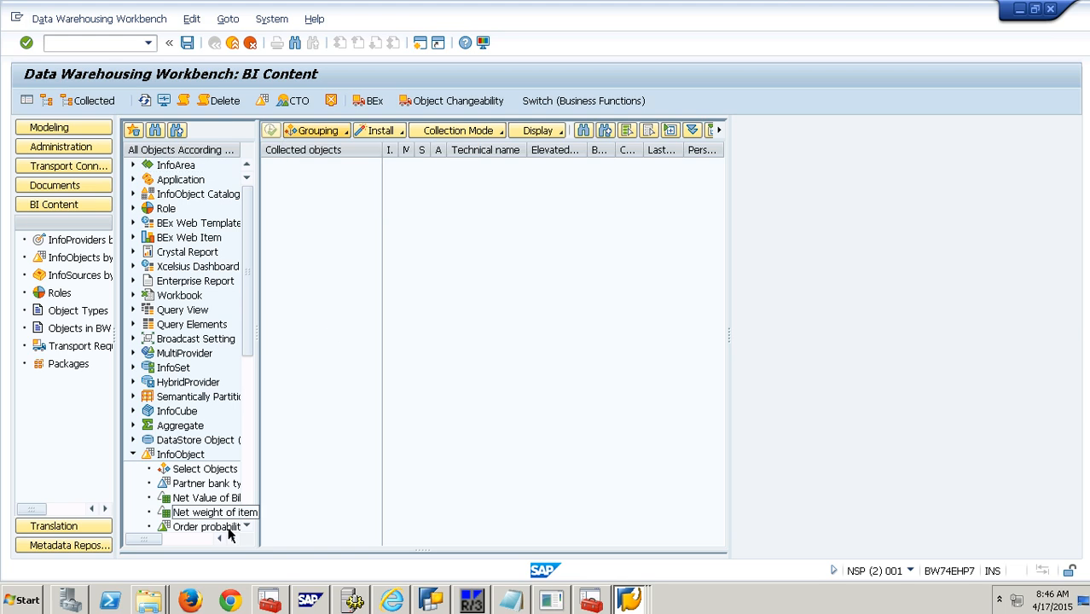
# Find InfoObject 0VALUATION in the BI Content object selection and transfer it for collection
pyautogui.click(205, 469)
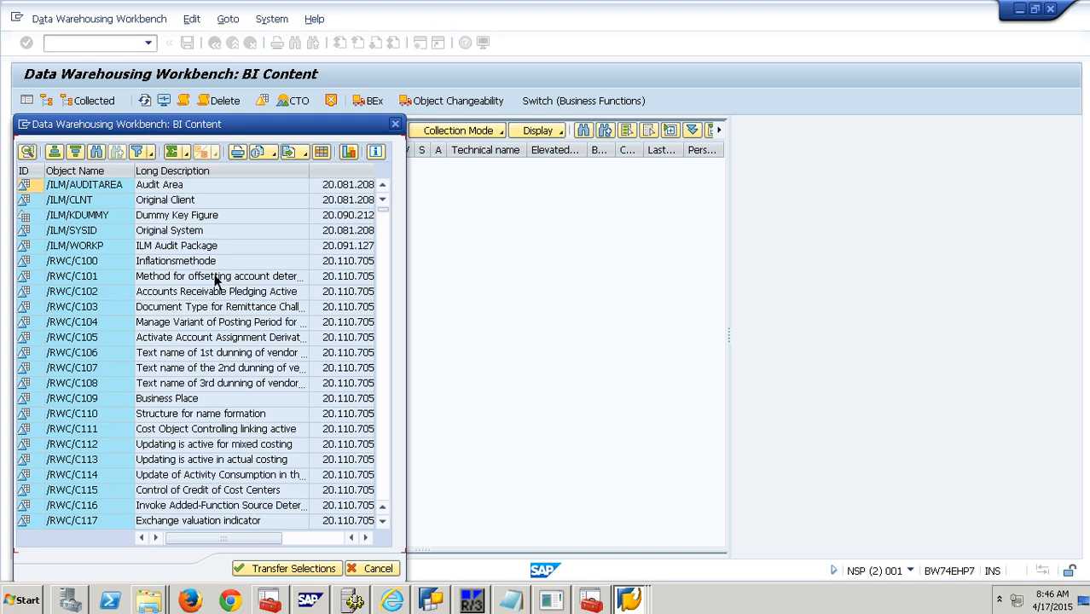
pyautogui.click(96, 152)
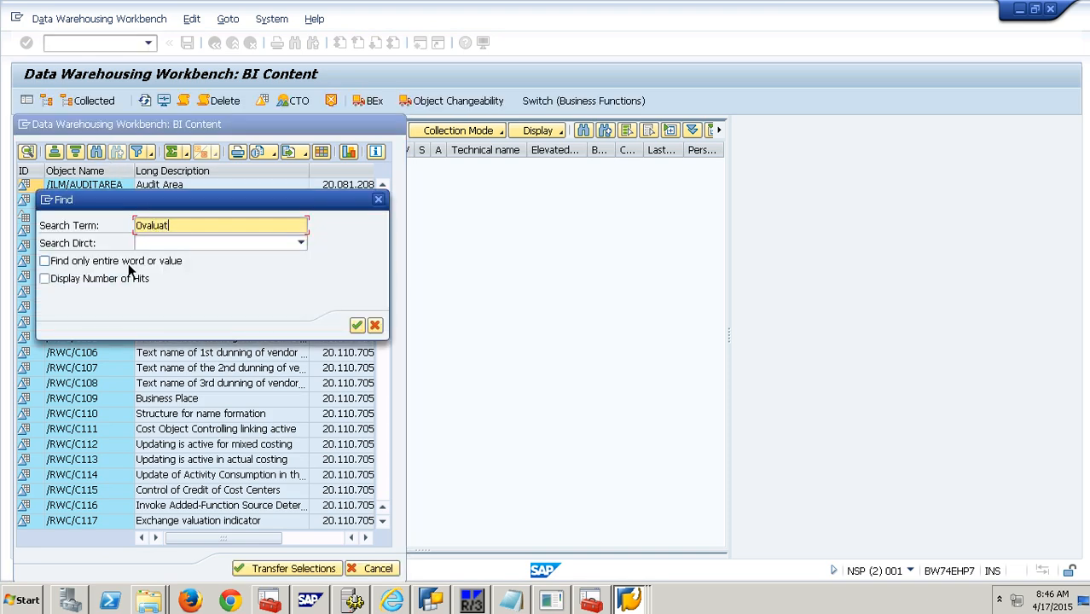
pyautogui.press('Return')
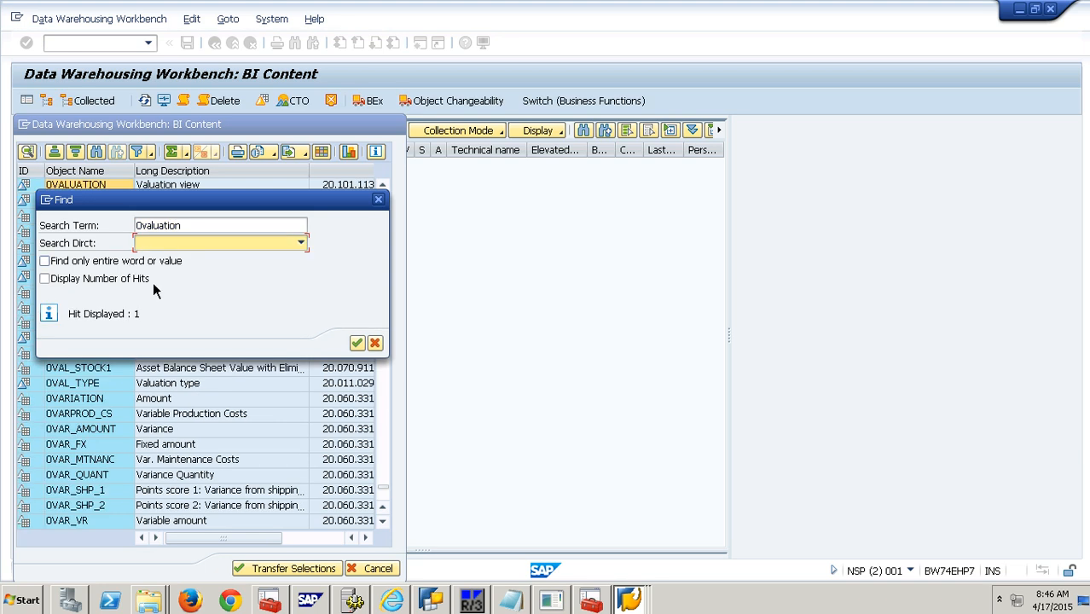
pyautogui.click(375, 342)
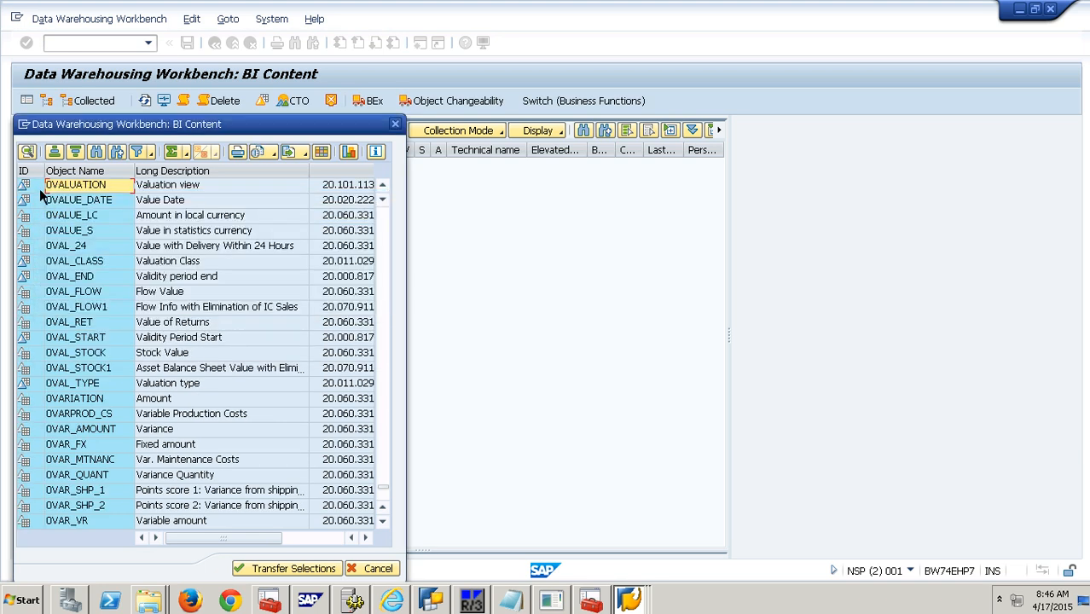
pyautogui.click(265, 569)
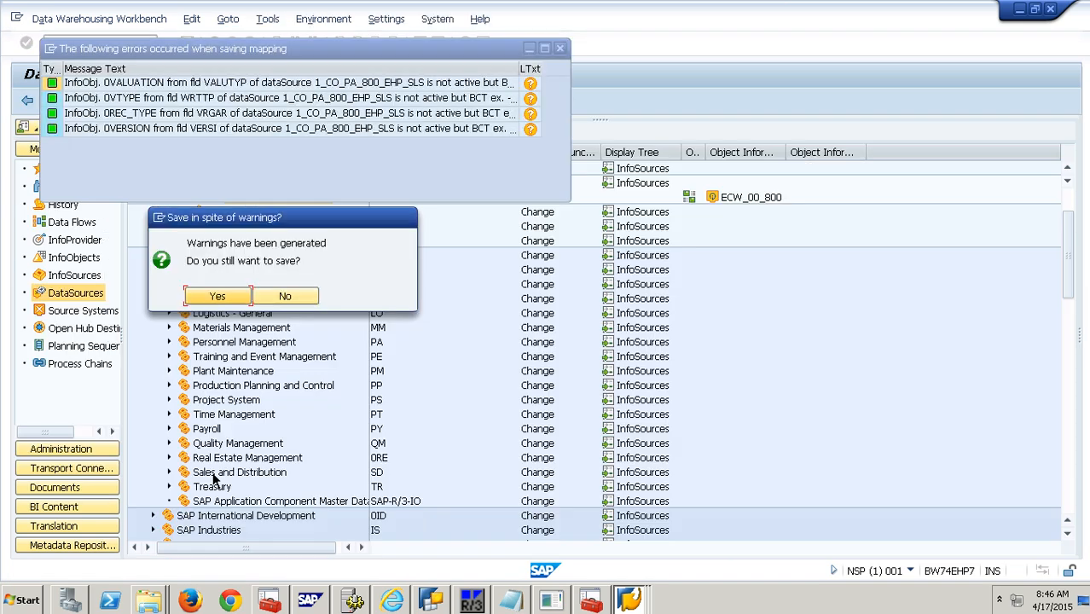
# Find InfoObject 0VTYPE in the BI Content object selection and transfer it for collection
pyautogui.hotkey('alt', 'Tab')
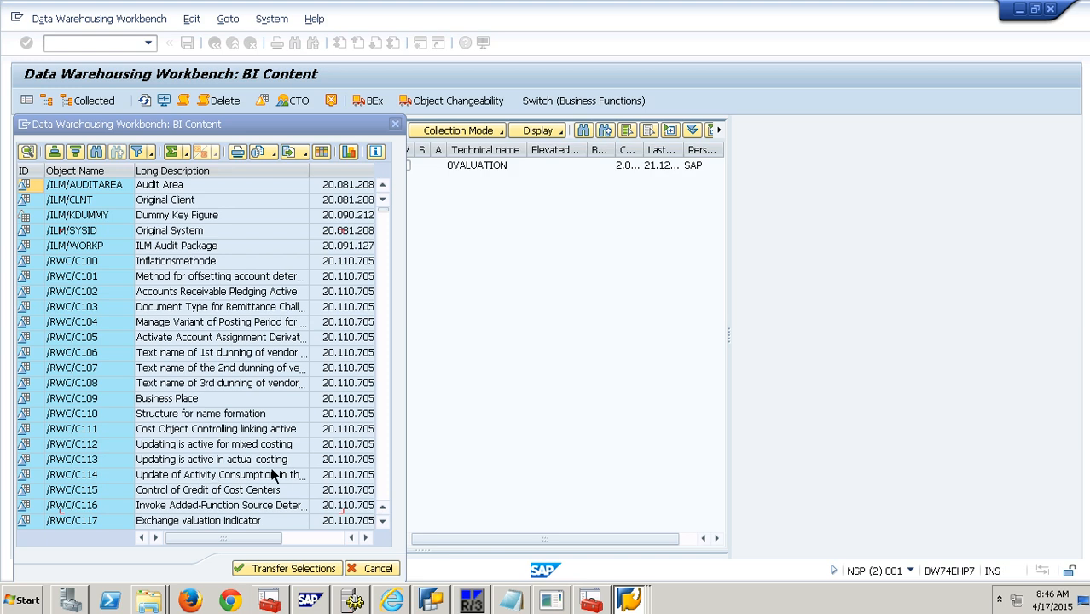
pyautogui.click(99, 155)
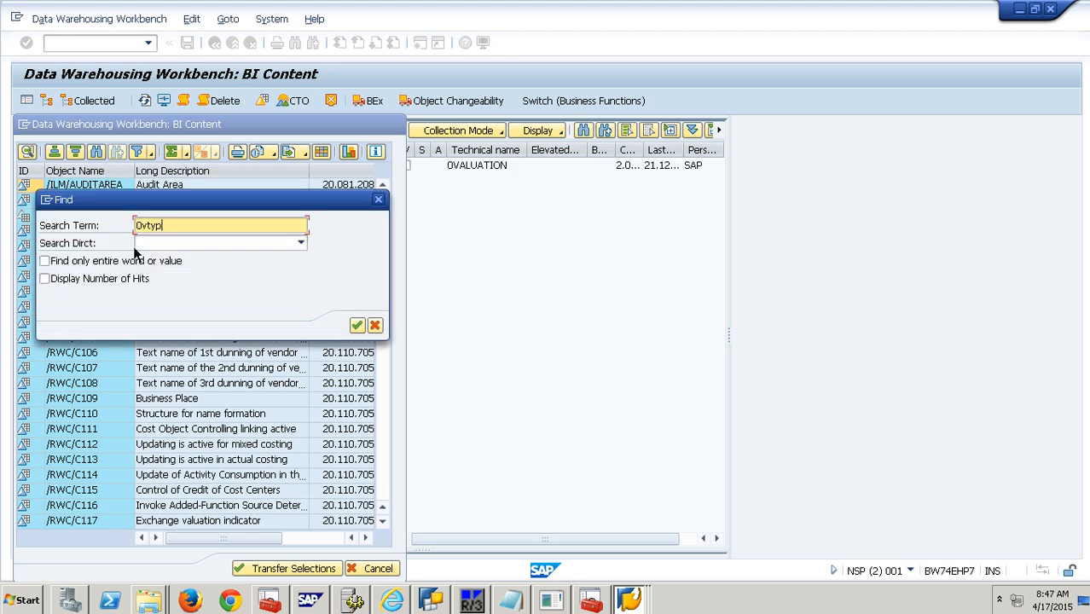
pyautogui.press('Return')
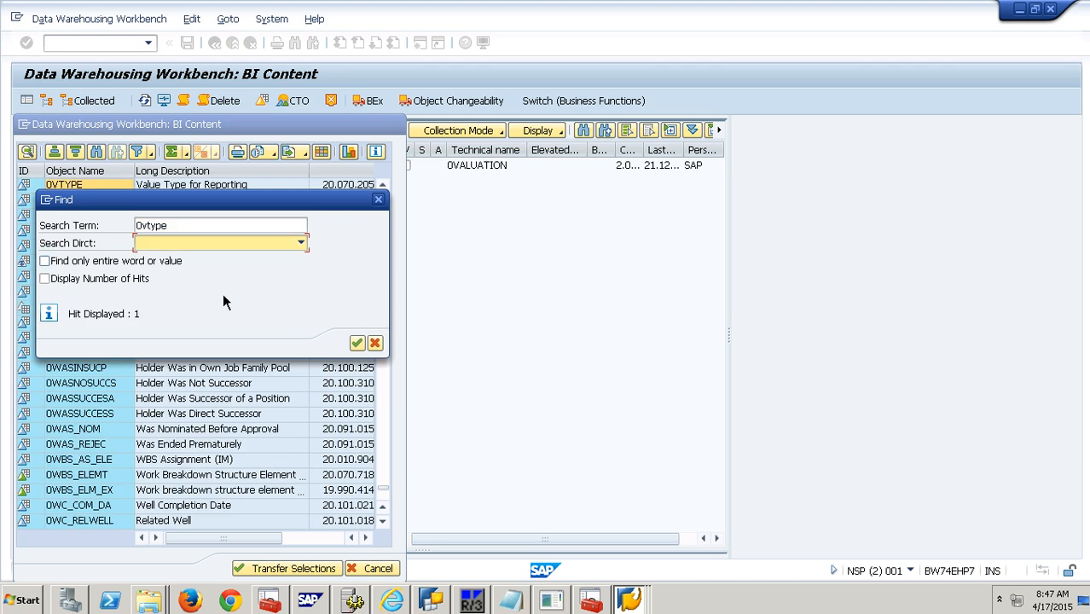
pyautogui.click(373, 343)
pyautogui.click(43, 191)
pyautogui.click(286, 568)
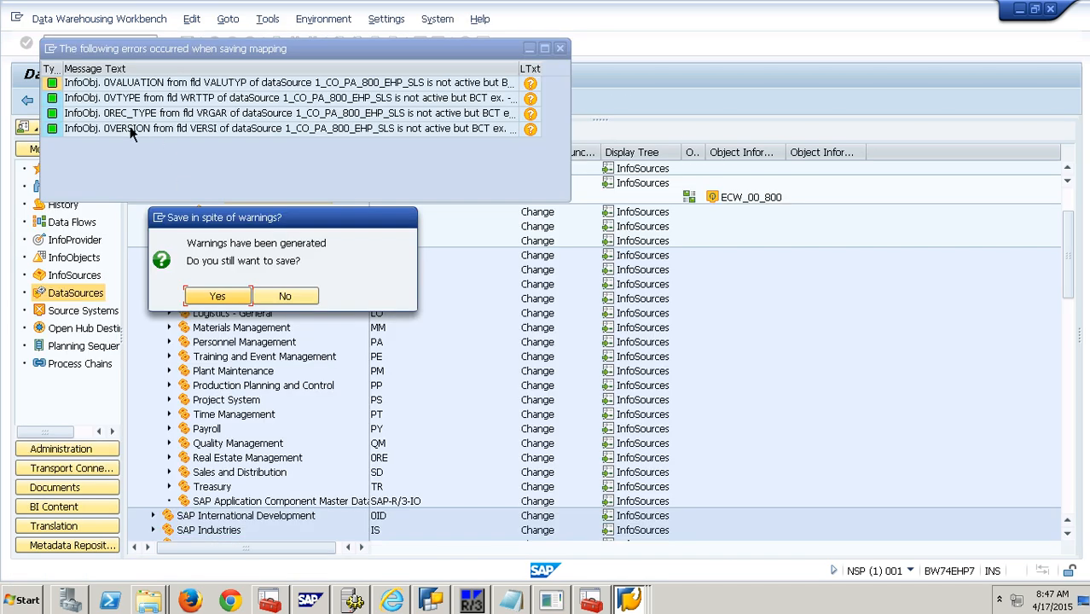
# Reopen the InfoObject selection, find 0REC_TYPE and transfer it for collection
pyautogui.press('Return')
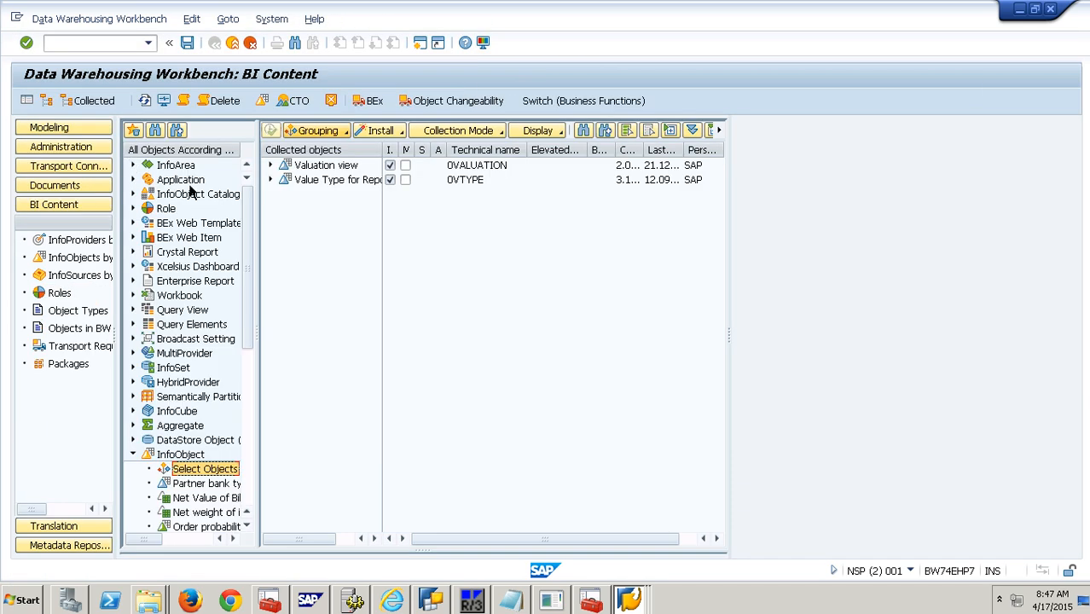
pyautogui.doubleClick(209, 471)
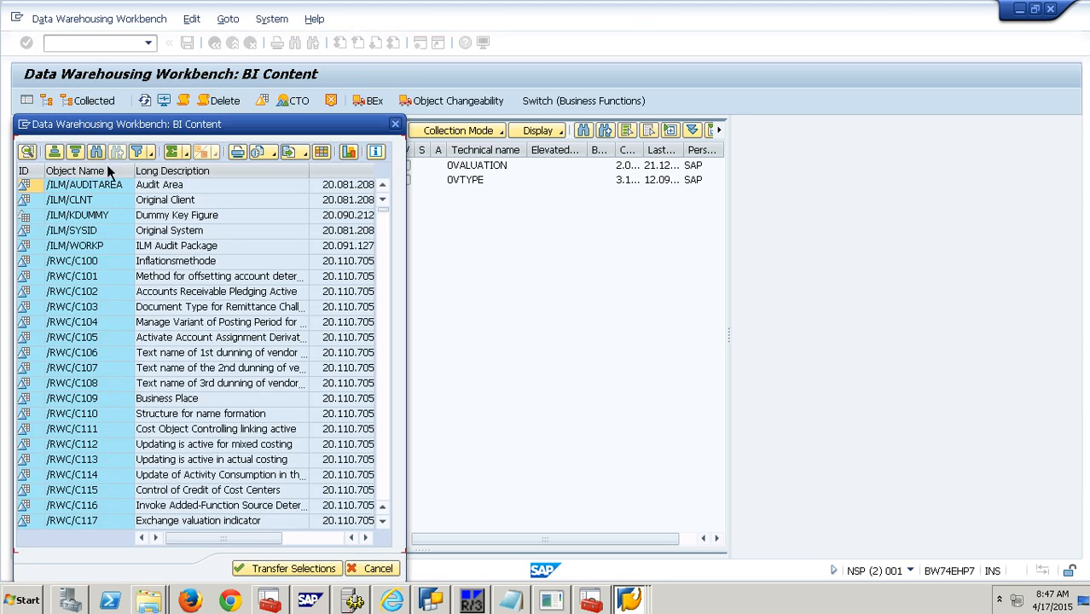
pyautogui.hotkey('ctrl', 'f')
pyautogui.write('0re')
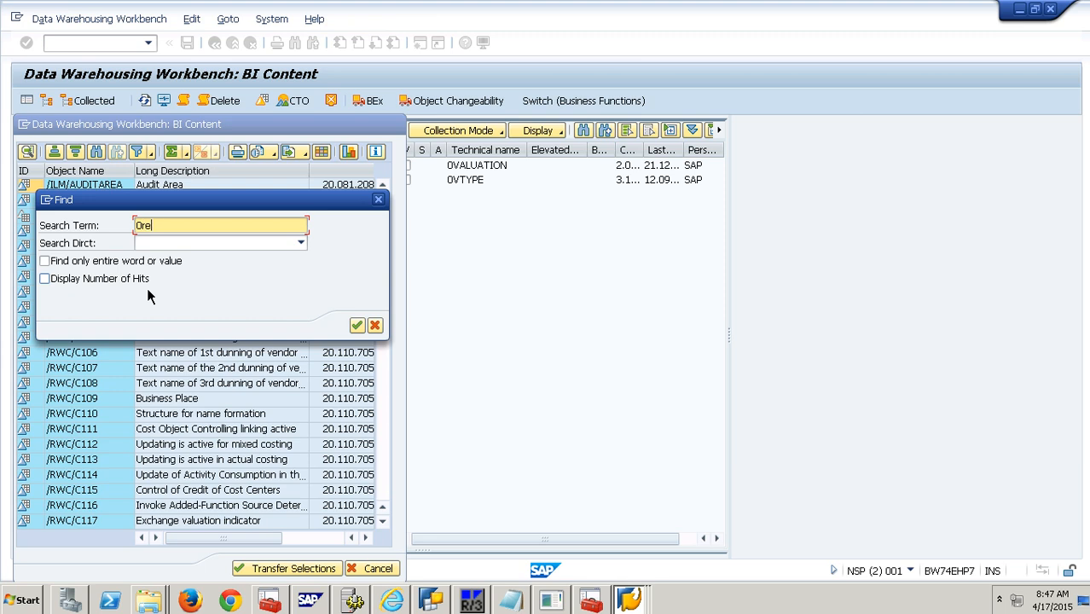
pyautogui.write('c_type')
pyautogui.press('Return')
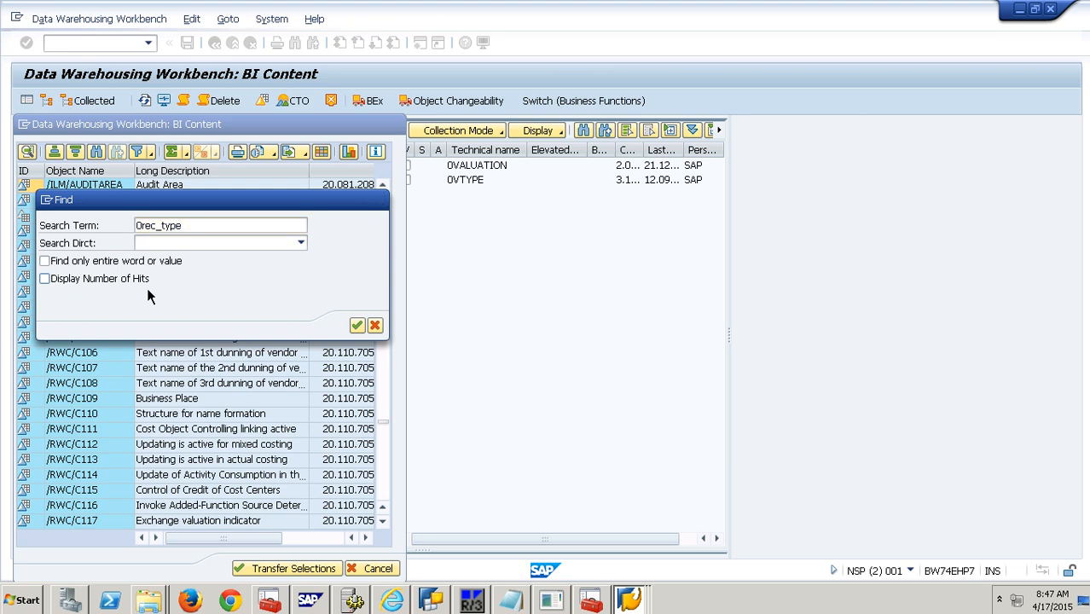
pyautogui.click(356, 343)
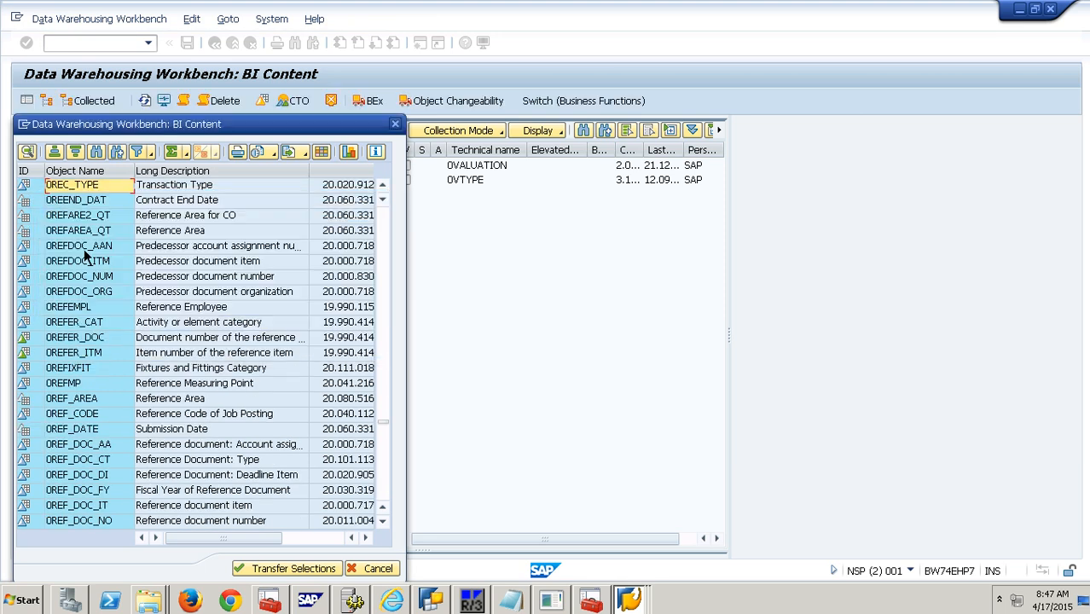
pyautogui.click(316, 568)
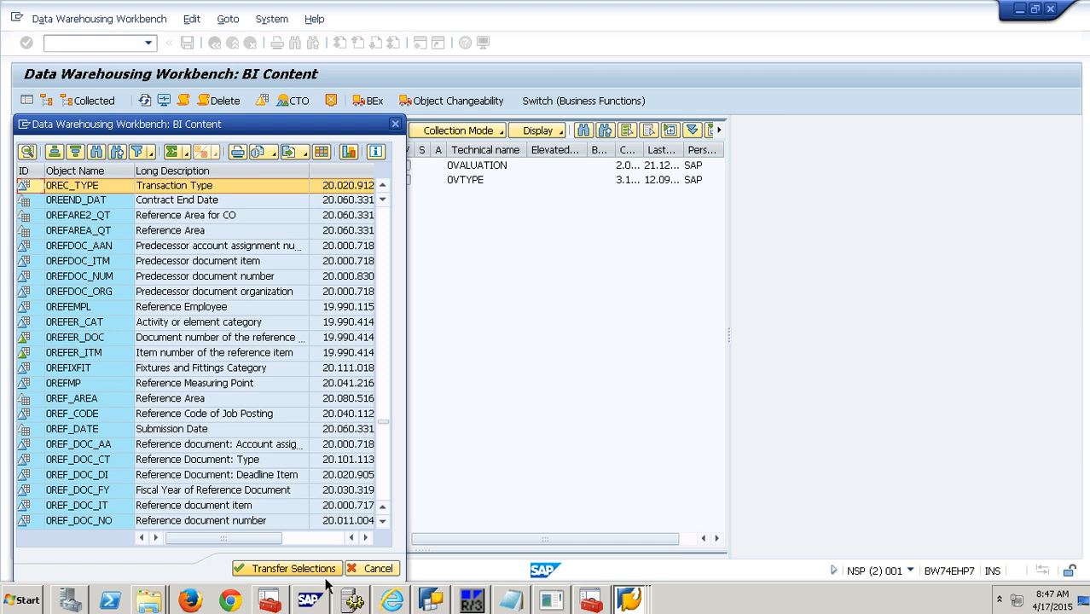
# Find InfoObject 0VERSION, transfer it for collection and install the collected InfoObjects
pyautogui.hotkey('alt', 'Tab')
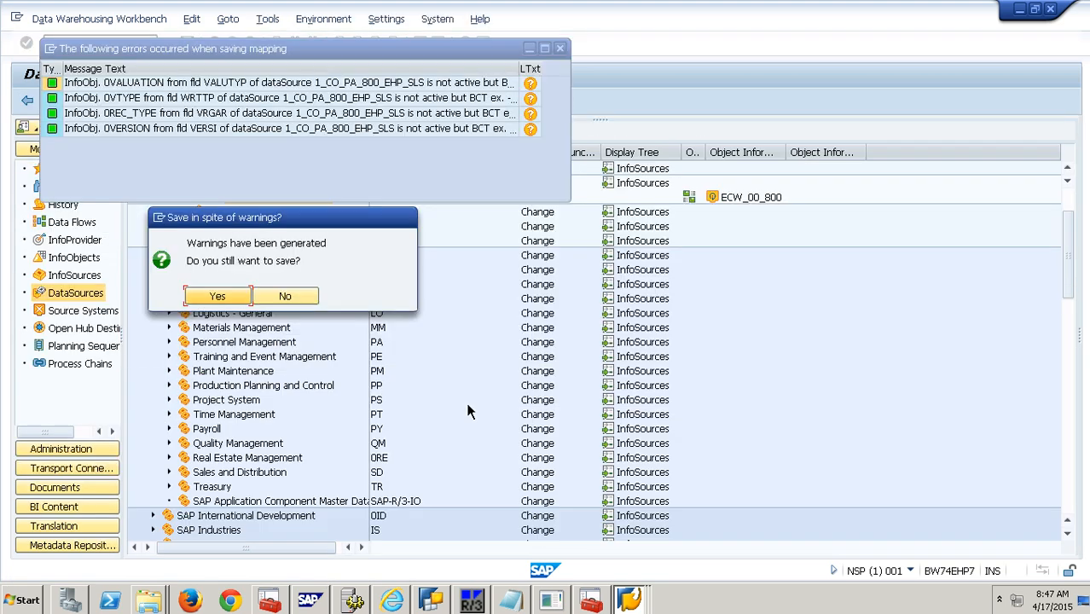
pyautogui.hotkey('alt', 'Tab')
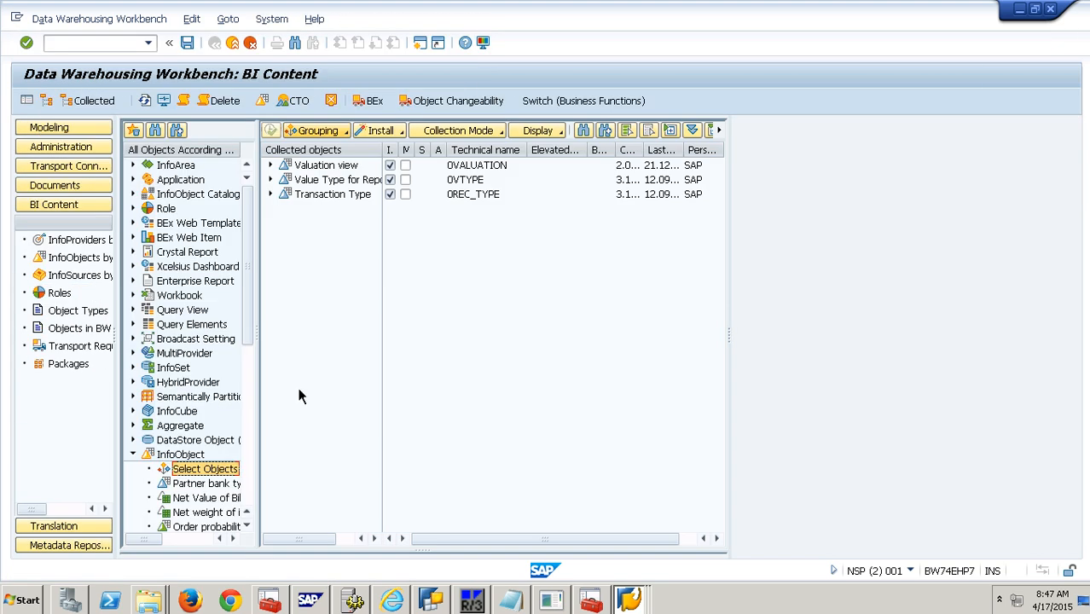
pyautogui.doubleClick(224, 474)
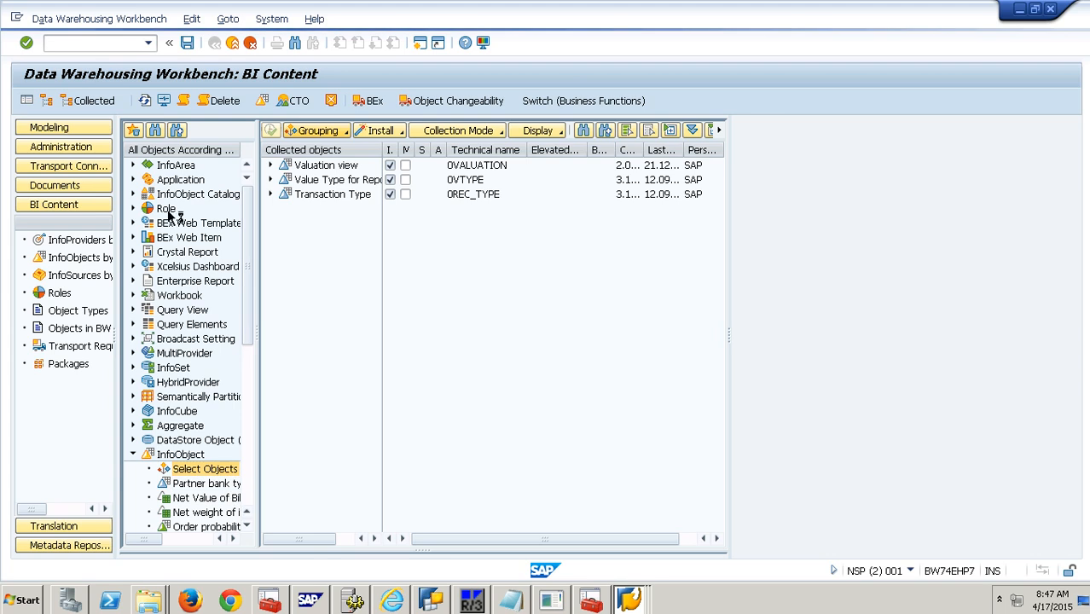
pyautogui.hotkey('ctrl', 'f')
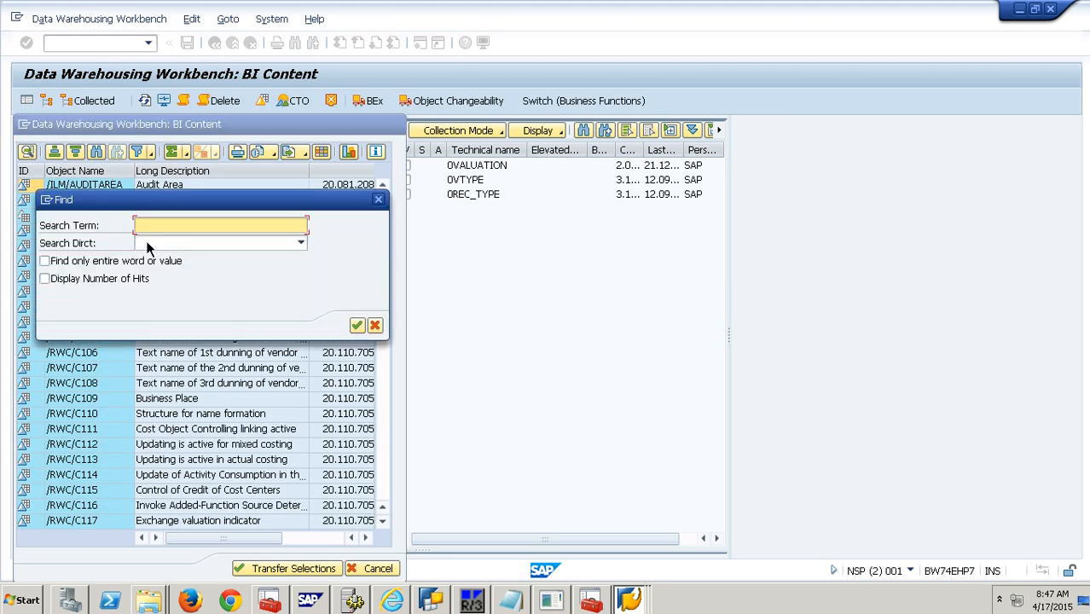
pyautogui.write('0version')
pyautogui.press('Return')
pyautogui.click(374, 342)
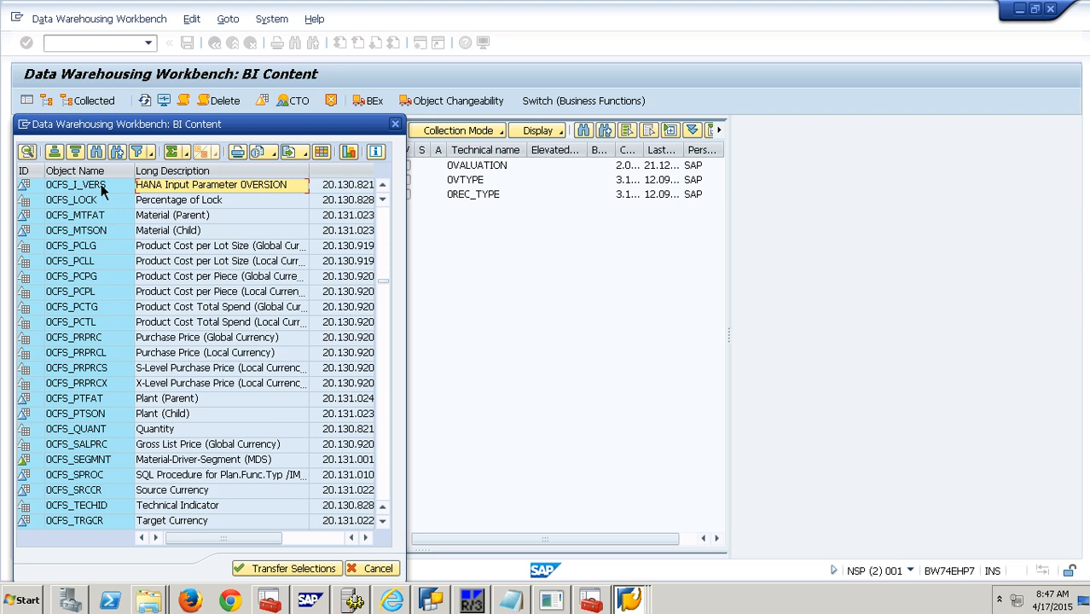
pyautogui.click(119, 154)
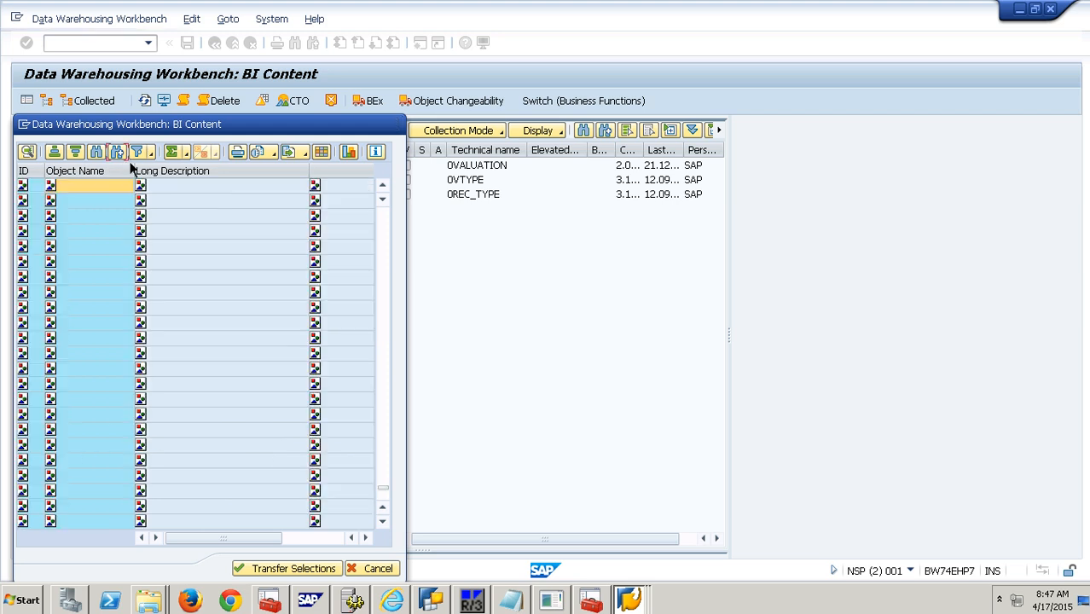
pyautogui.click(47, 193)
pyautogui.click(263, 566)
pyautogui.click(380, 131)
pyautogui.click(414, 175)
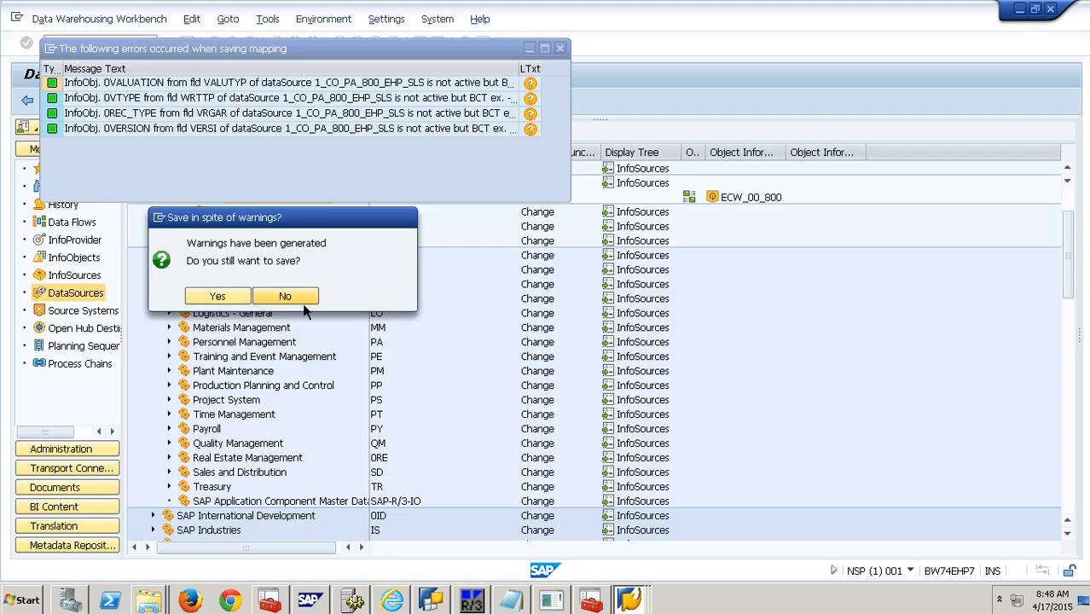
# Decline the save with warnings and create the transfer rules for EHP.800.IDEA.QBEX again with the application-proposed InfoSource 1_CO_PA_800_EHP_SLS
pyautogui.click(301, 300)
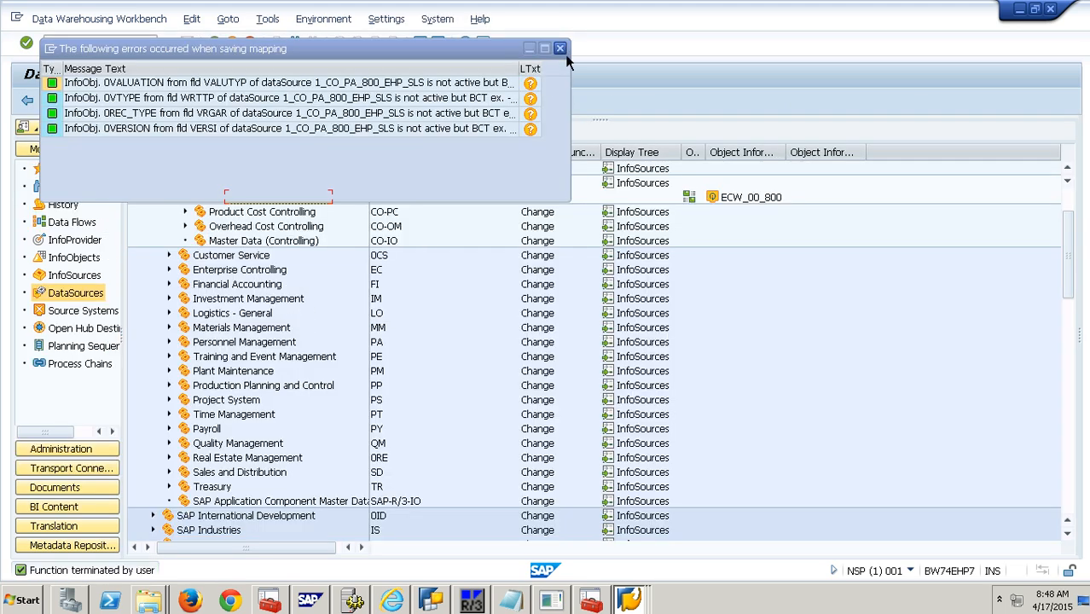
pyautogui.click(559, 48)
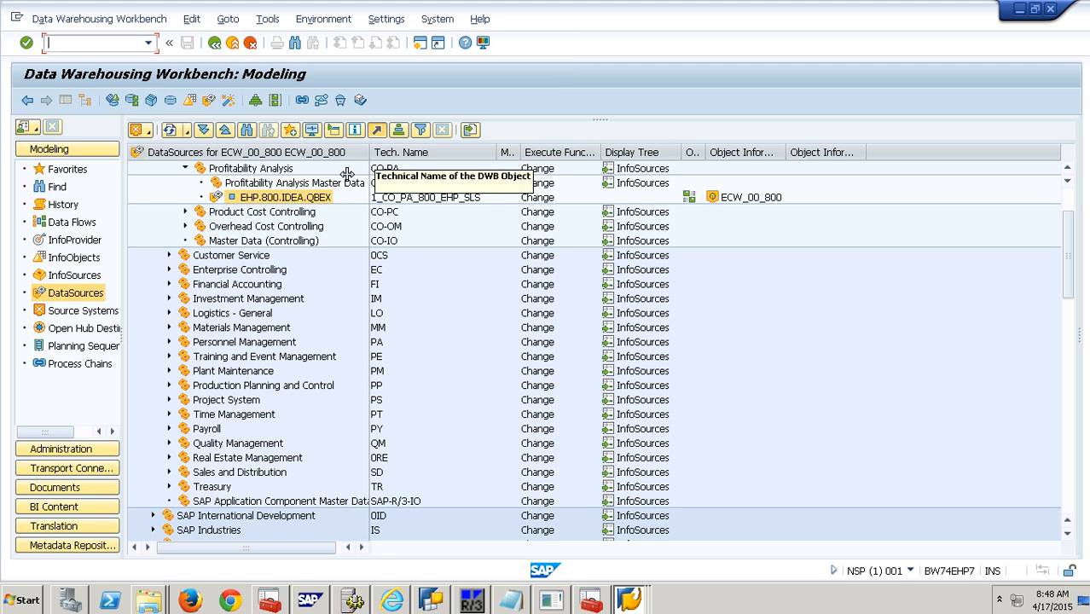
pyautogui.rightClick(295, 201)
pyautogui.click(385, 408)
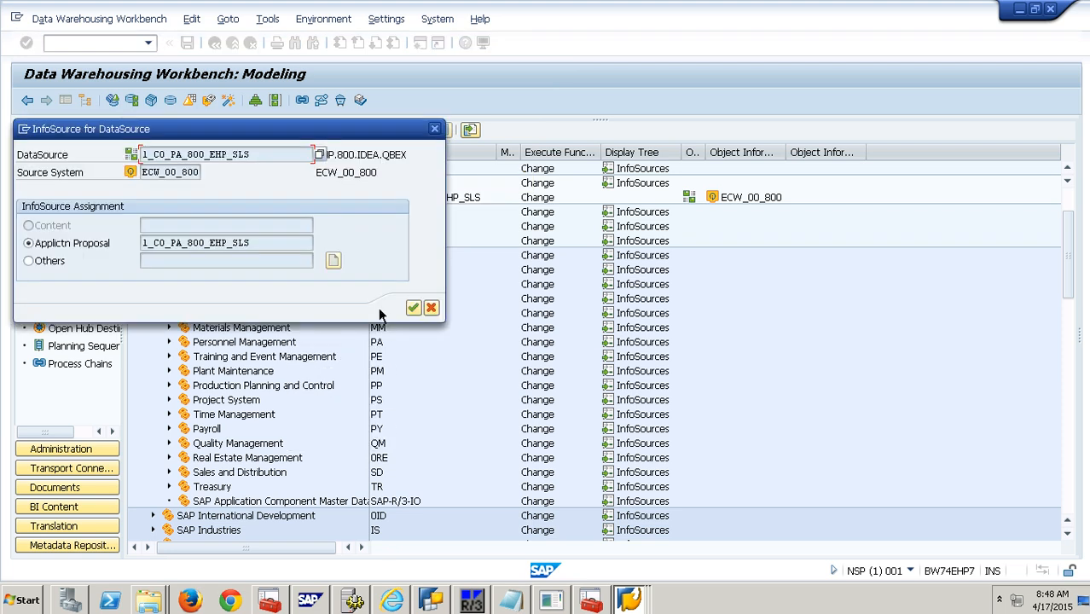
pyautogui.click(414, 309)
pyautogui.click(217, 297)
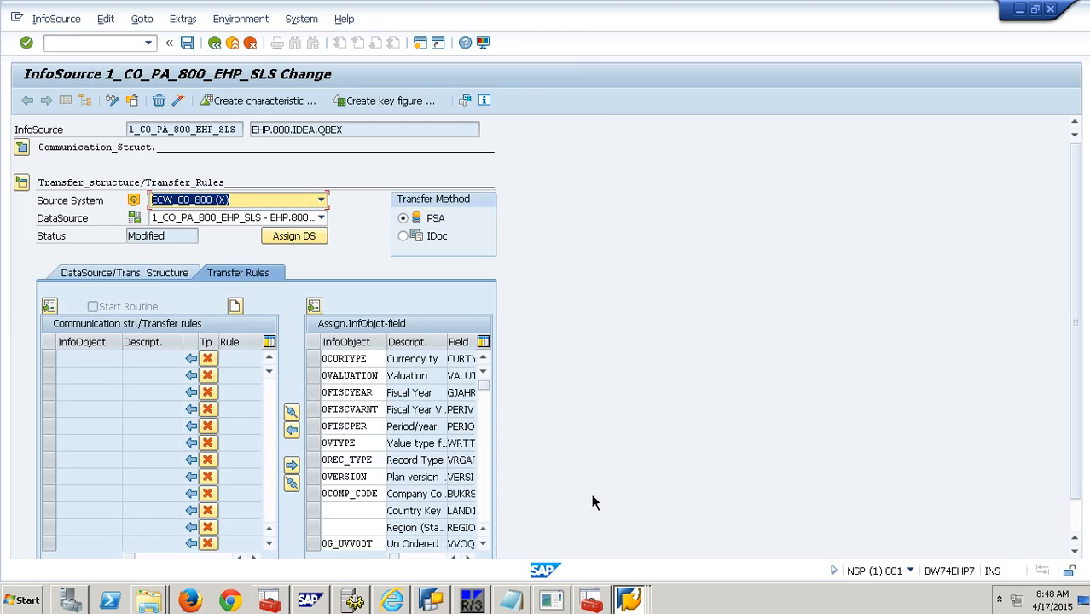
# Assign InfoObject 0COUNTRY to the Country Key field and 0REGION to the Region field in the transfer rules
pyautogui.click(372, 516)
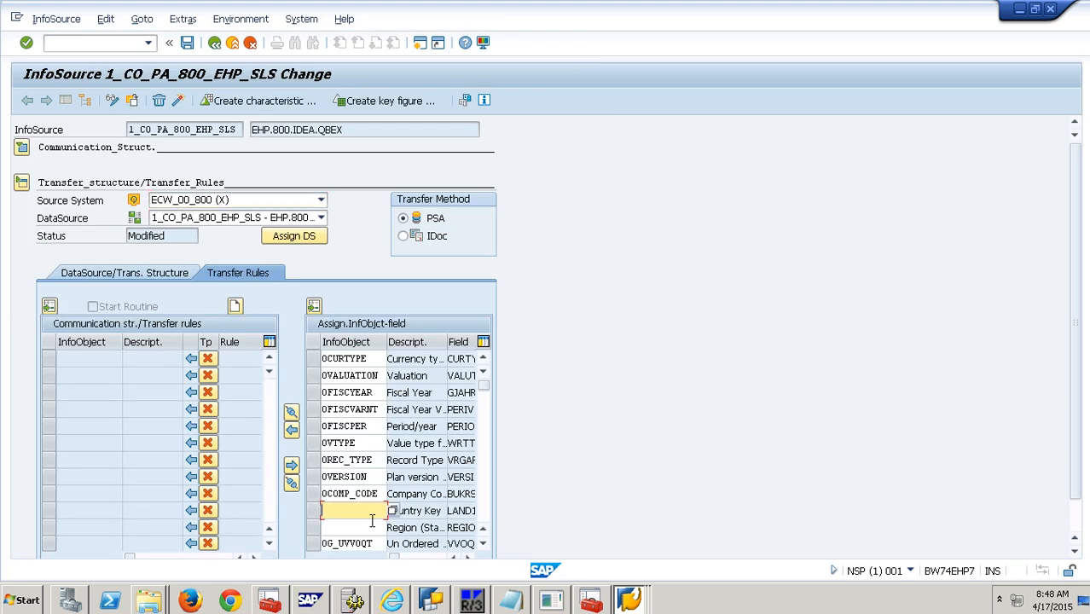
pyautogui.write('09')
pyautogui.press('BackSpace')
pyautogui.write('country')
pyautogui.press('Return')
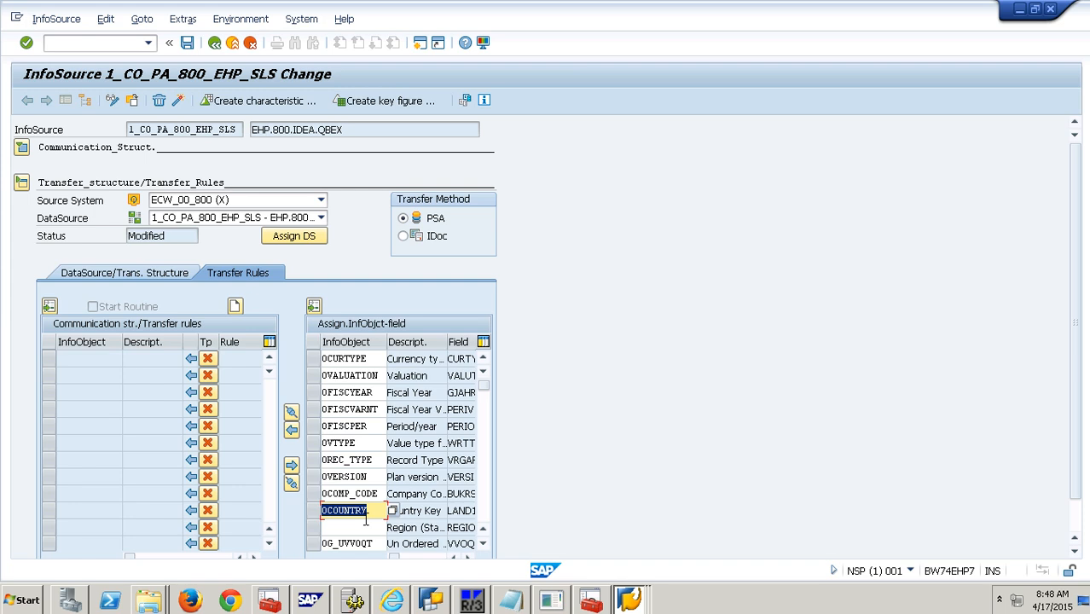
pyautogui.click(359, 531)
pyautogui.write('0')
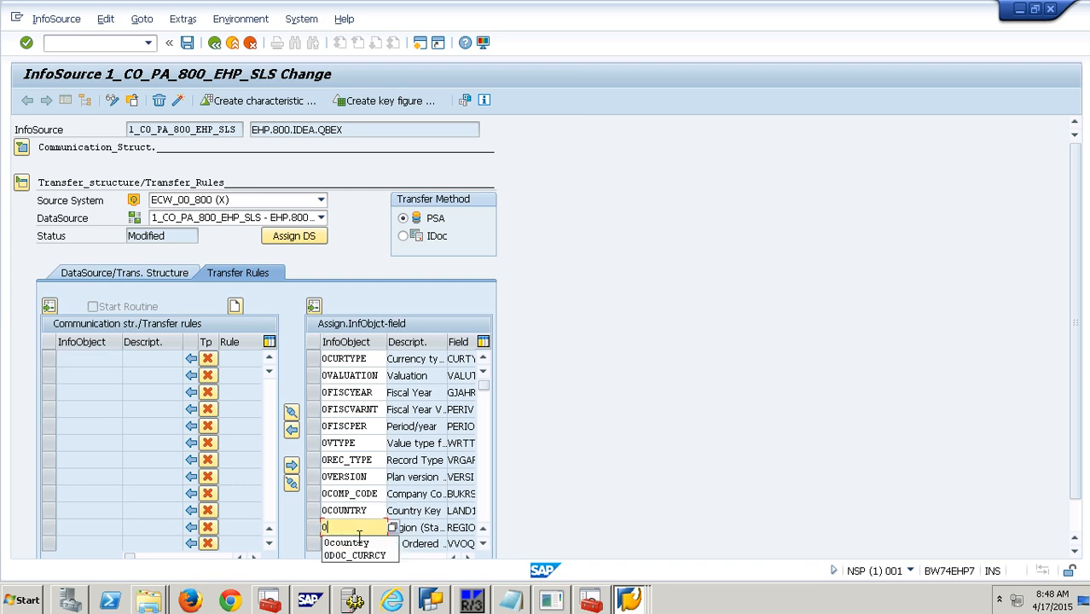
pyautogui.write('region')
pyautogui.press('Return')
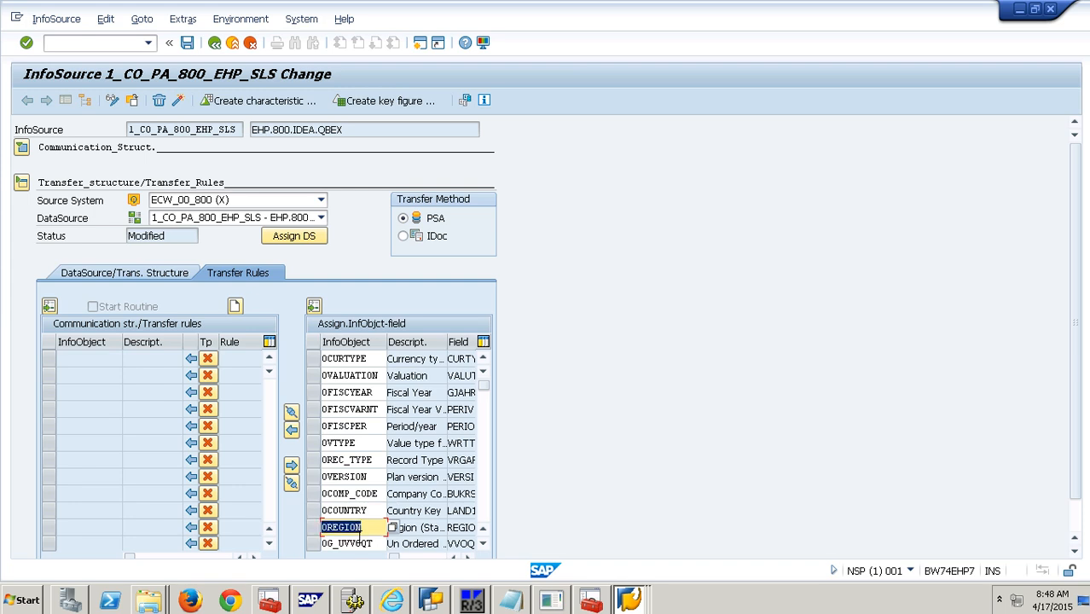
# Copy the Revenue field's InfoObject name 0G_AVV010 from the transfer rules and search for it among the BI Content InfoObjects
pyautogui.scroll(-4, 495, 550)
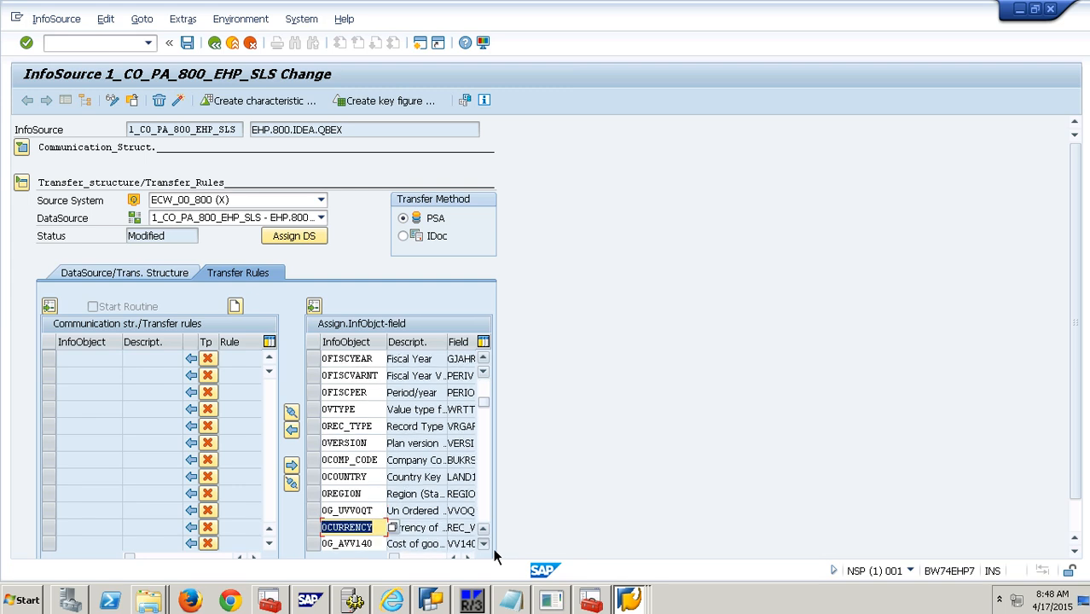
pyautogui.scroll(-2, 495, 555)
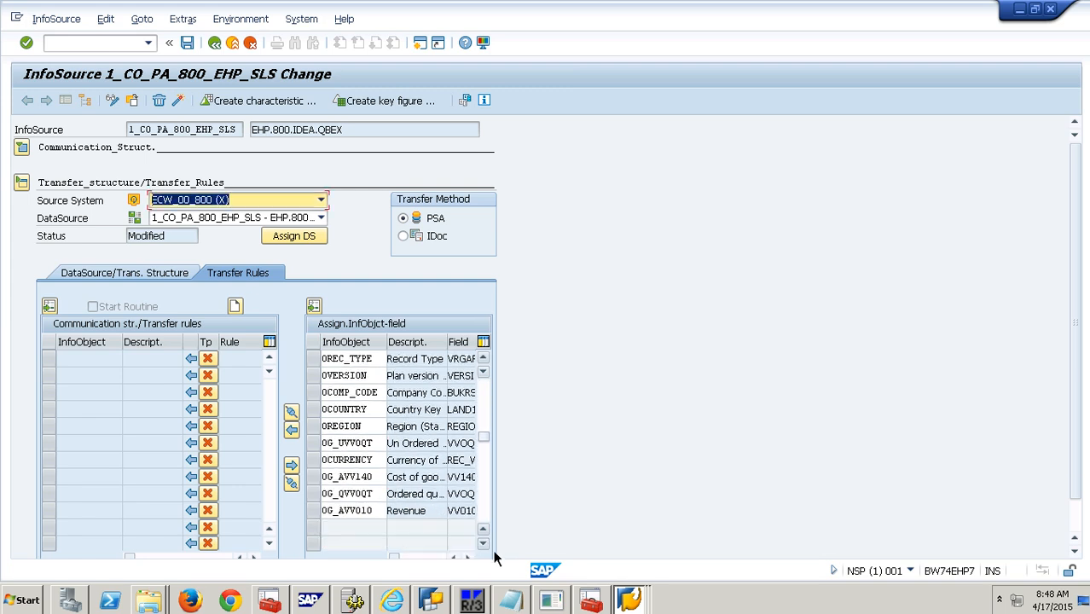
pyautogui.scroll(-1, 495, 558)
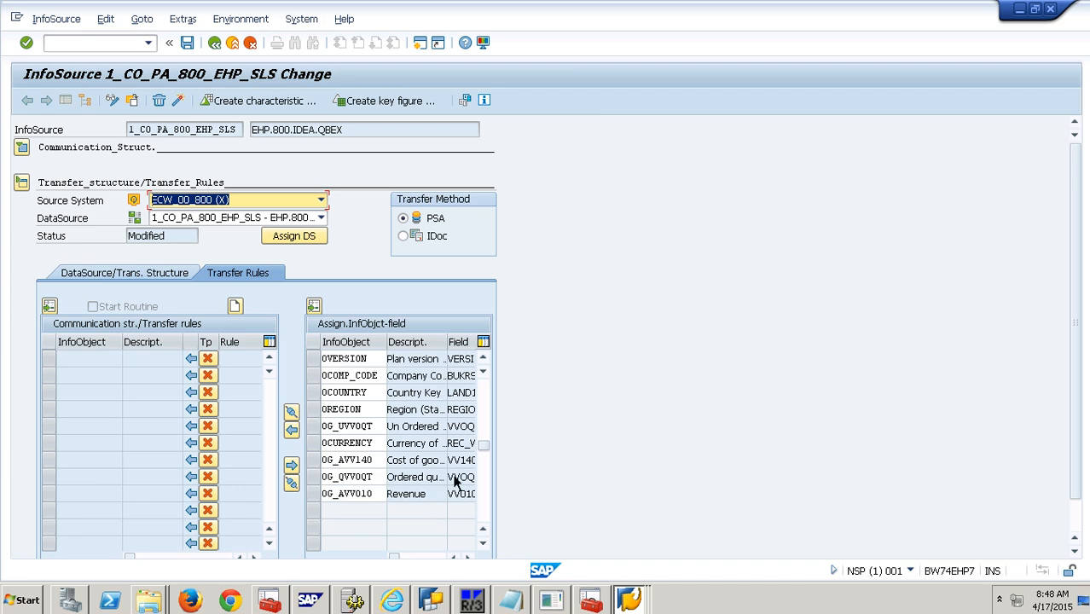
pyautogui.moveTo(461, 494); pyautogui.dragTo(493, 498)
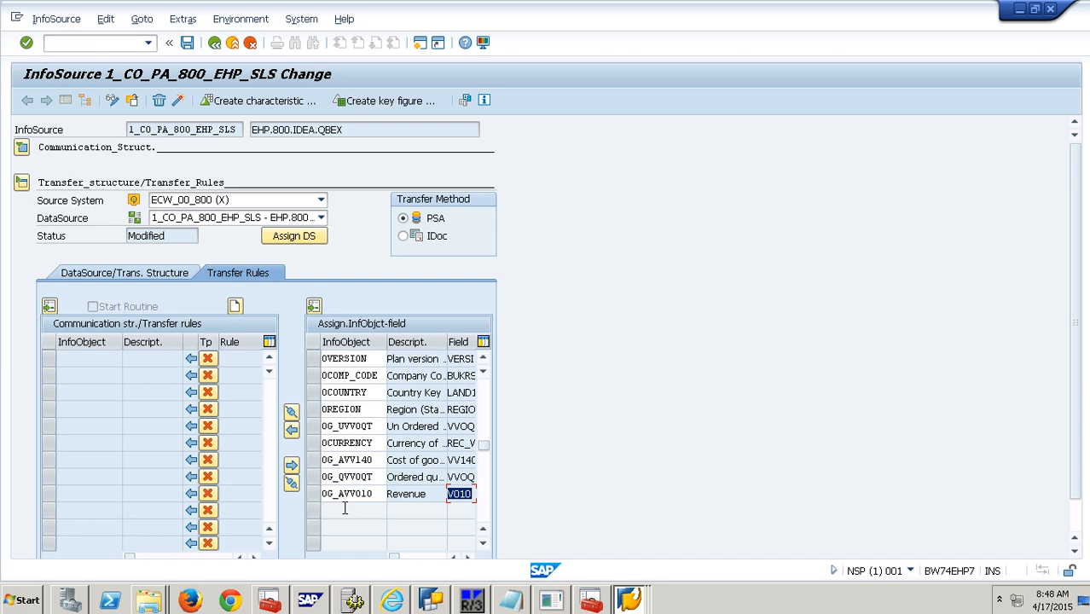
pyautogui.moveTo(381, 500); pyautogui.dragTo(330, 510)
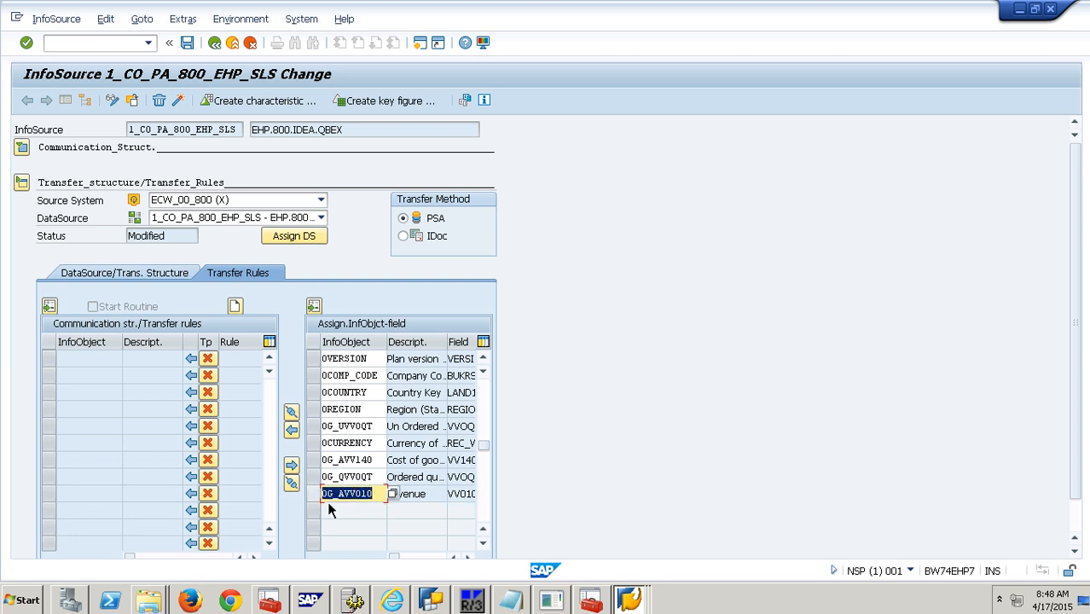
pyautogui.hotkey('ctrl', 'c')
pyautogui.hotkey('alt', 'Tab')
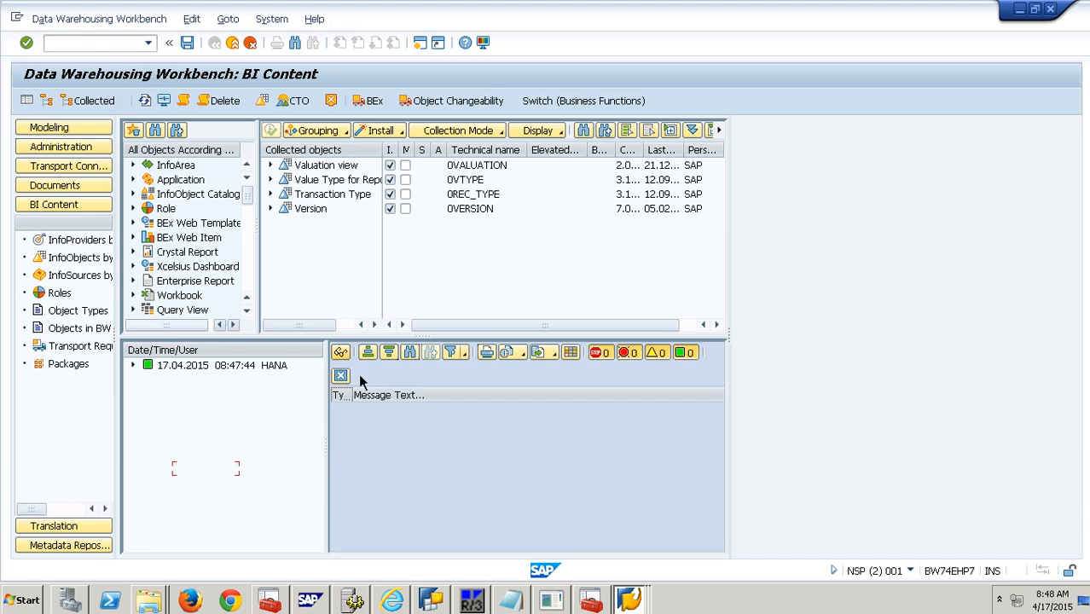
pyautogui.click(342, 377)
pyautogui.doubleClick(221, 472)
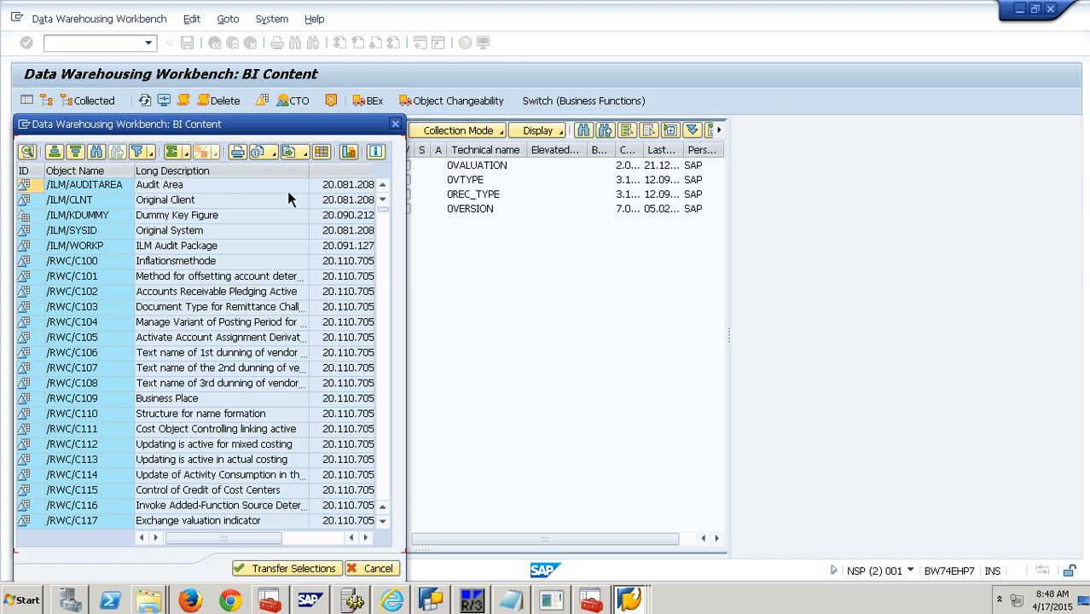
pyautogui.click(97, 154)
pyautogui.hotkey('ctrl', 'v')
pyautogui.press('Return')
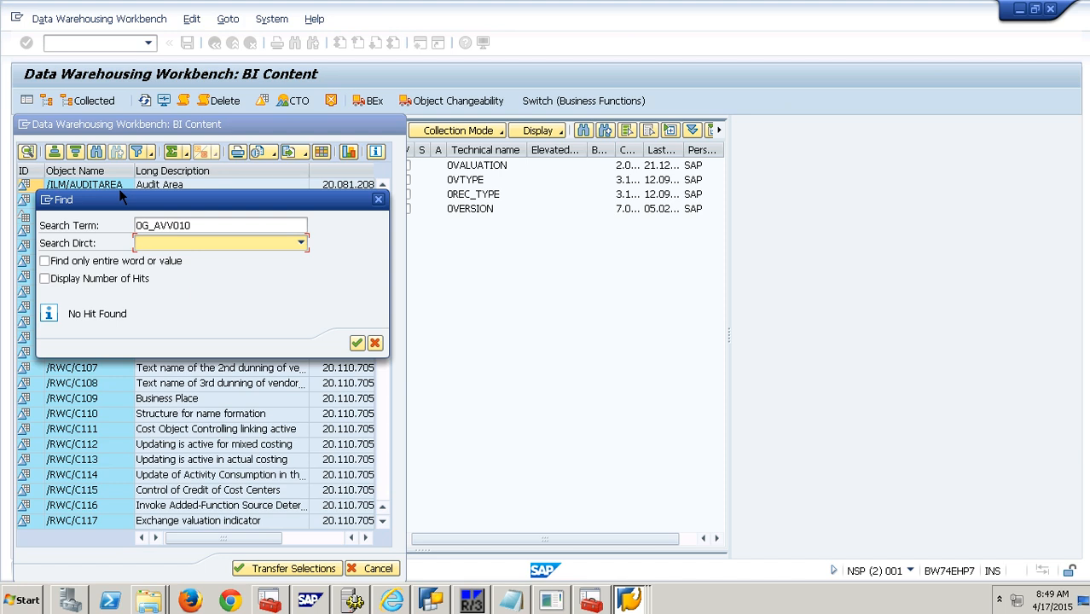
pyautogui.hotkey('alt', 'Tab')
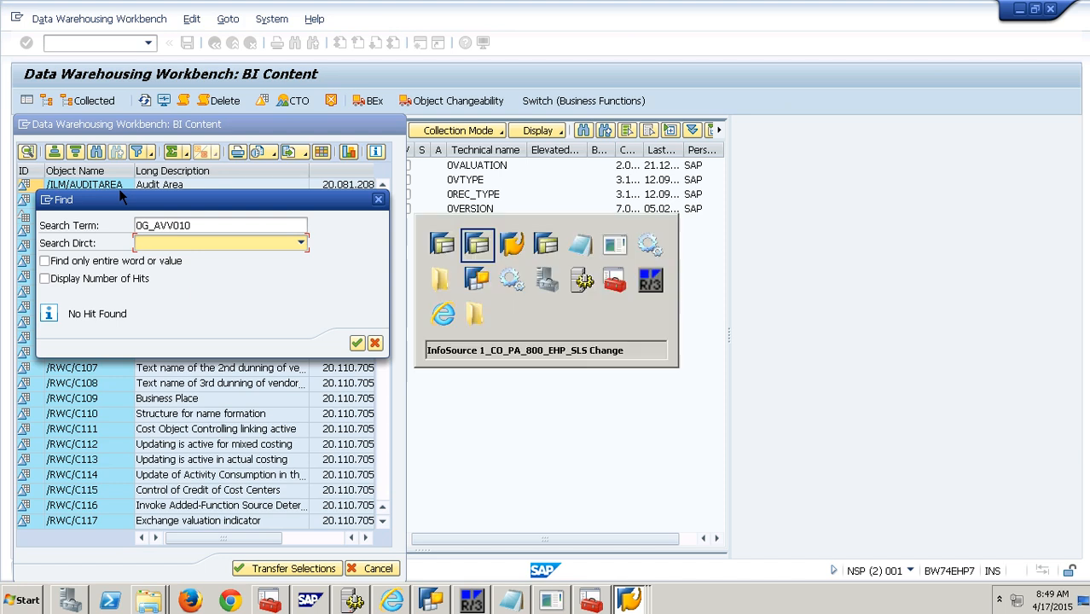
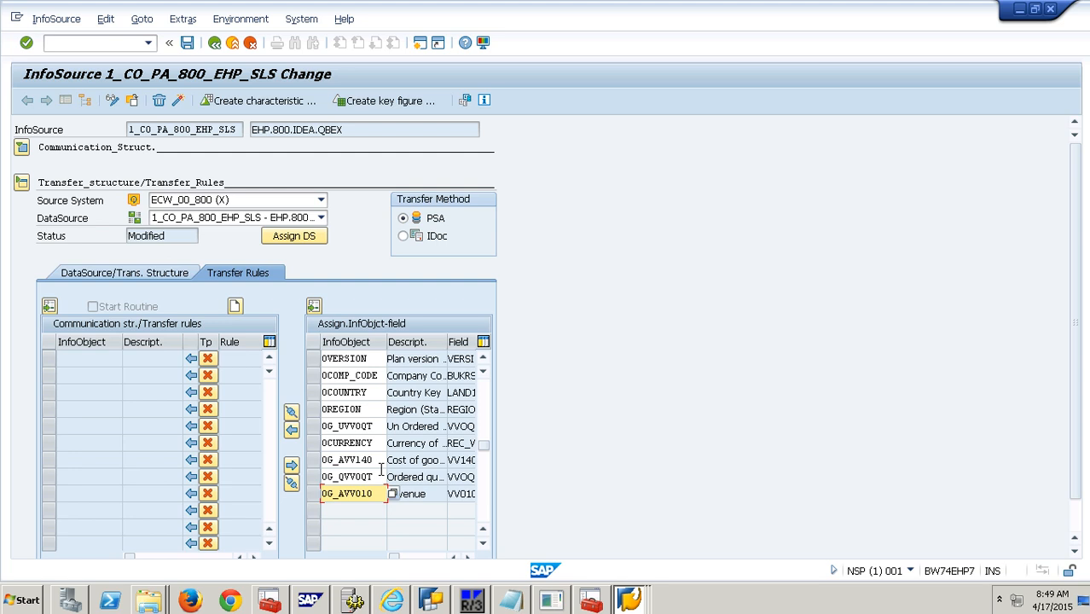
# Generate the proposed transfer rules for the assigned fields of InfoSource 1_CO_PA_800_EHP_SLS, activate them and return to the modeling workbench
pyautogui.click(291, 413)
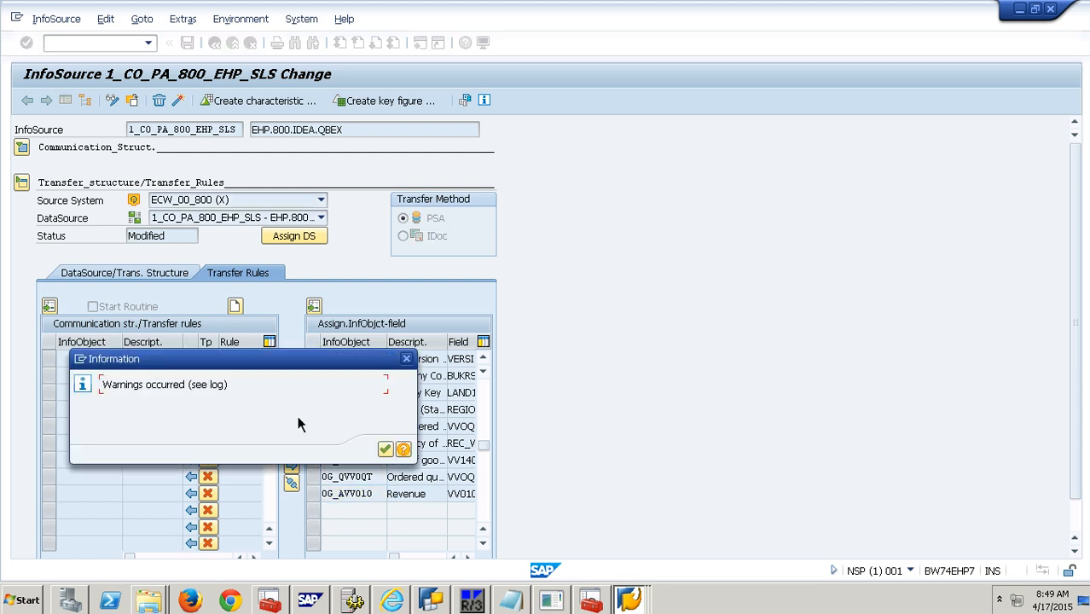
pyautogui.click(384, 449)
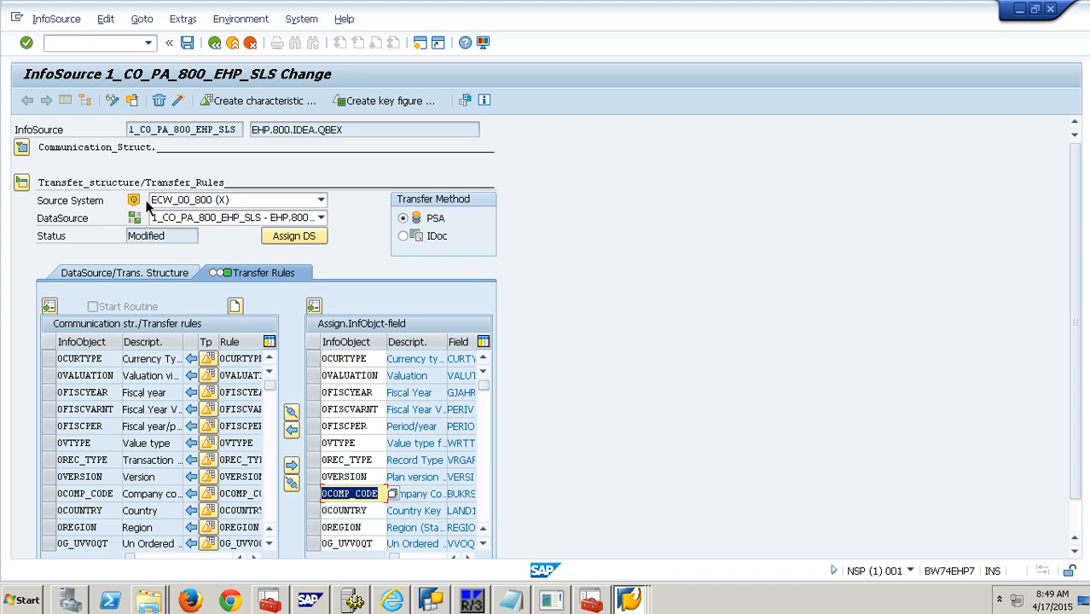
pyautogui.scroll(1, 32, 158)
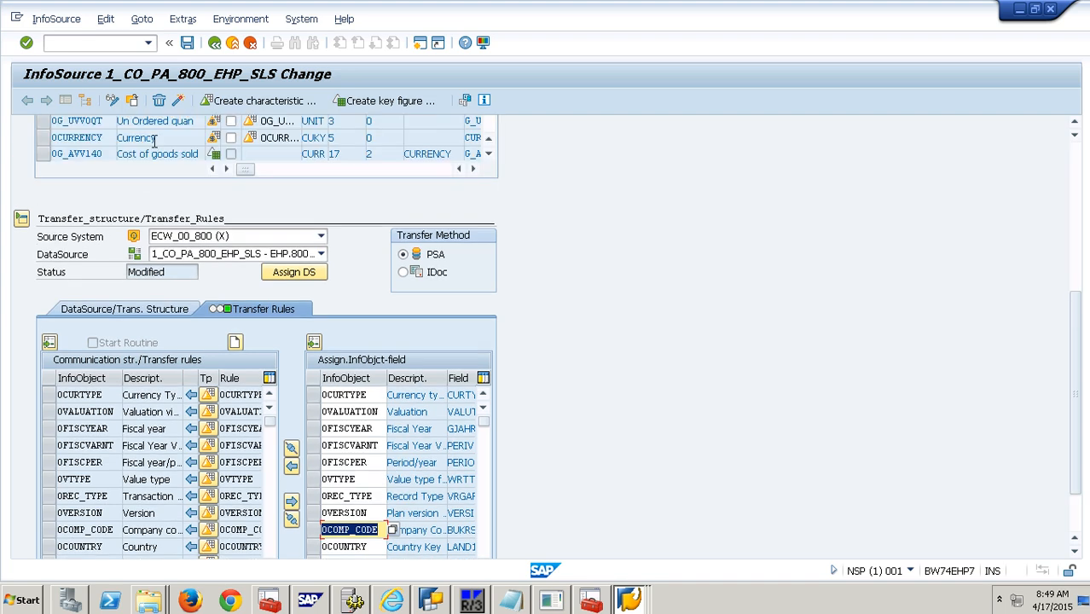
pyautogui.click(177, 101)
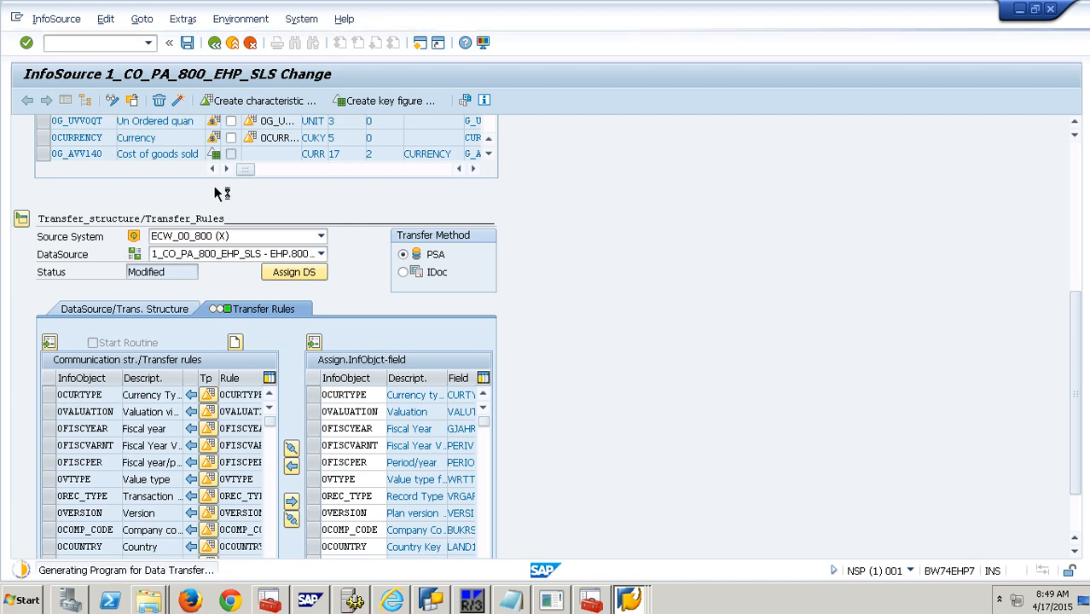
pyautogui.click(225, 51)
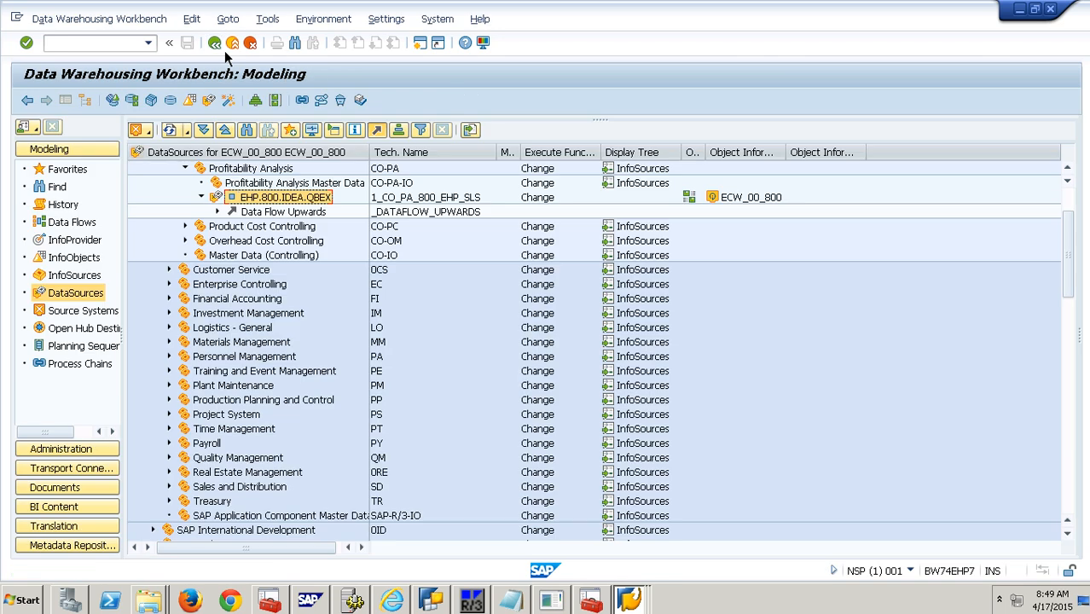
# Create a classic DataStore object ZCOPA with the description Demo COPA in the first InfoArea of the favorites
pyautogui.click(80, 175)
pyautogui.rightClick(174, 169)
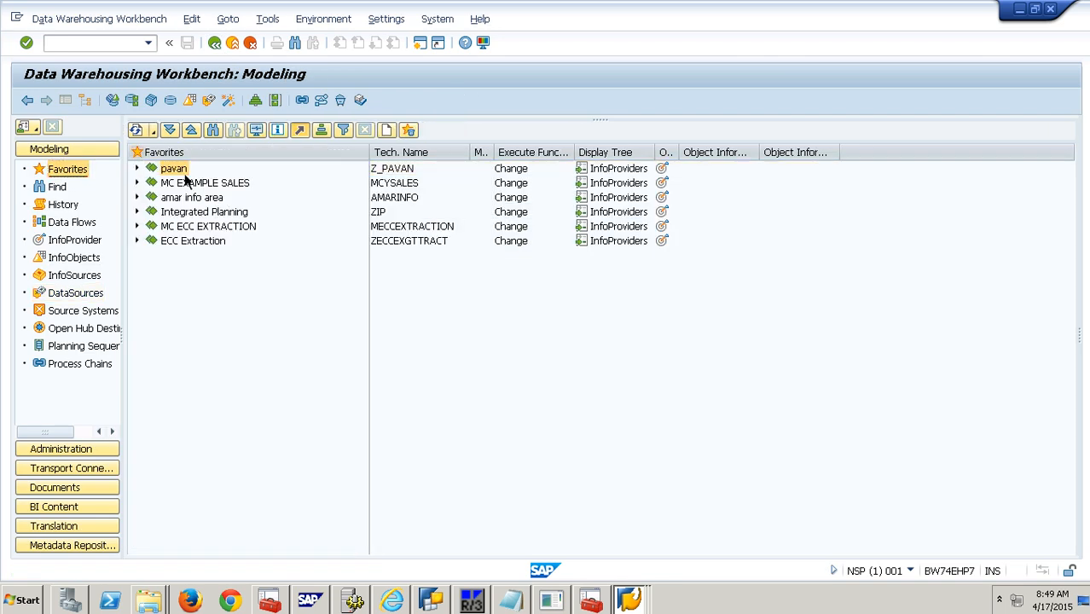
pyautogui.click(265, 309)
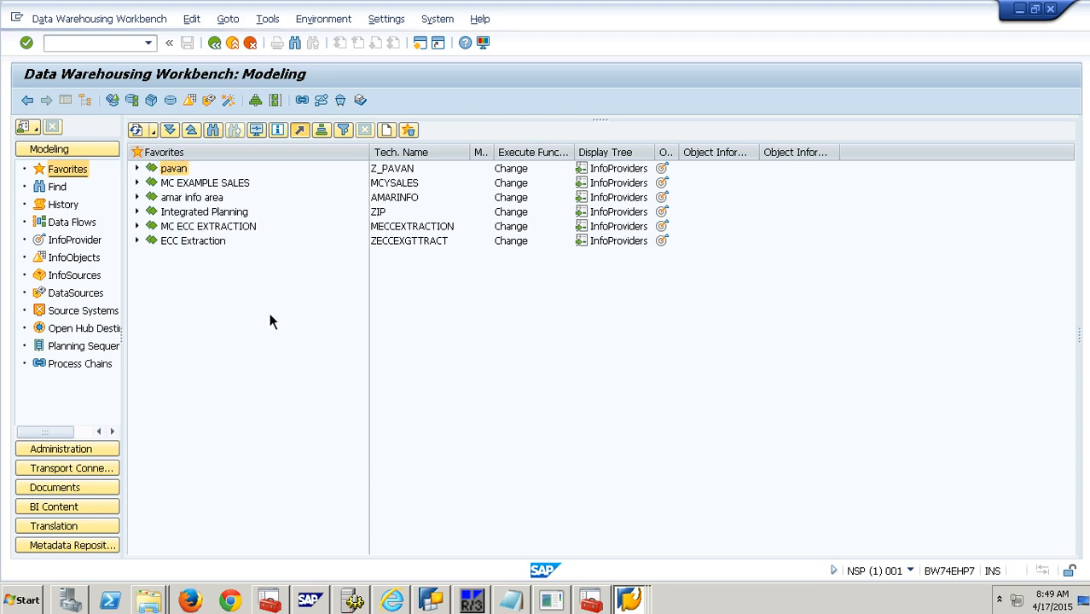
pyautogui.write('zcopa')
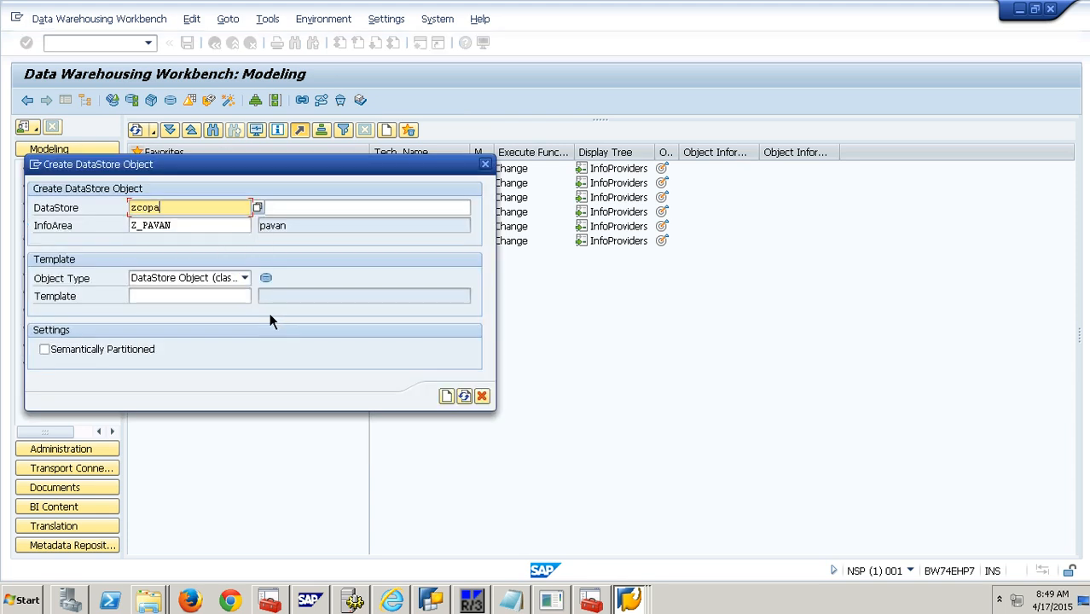
pyautogui.press('Tab')
pyautogui.write('Demo COPA')
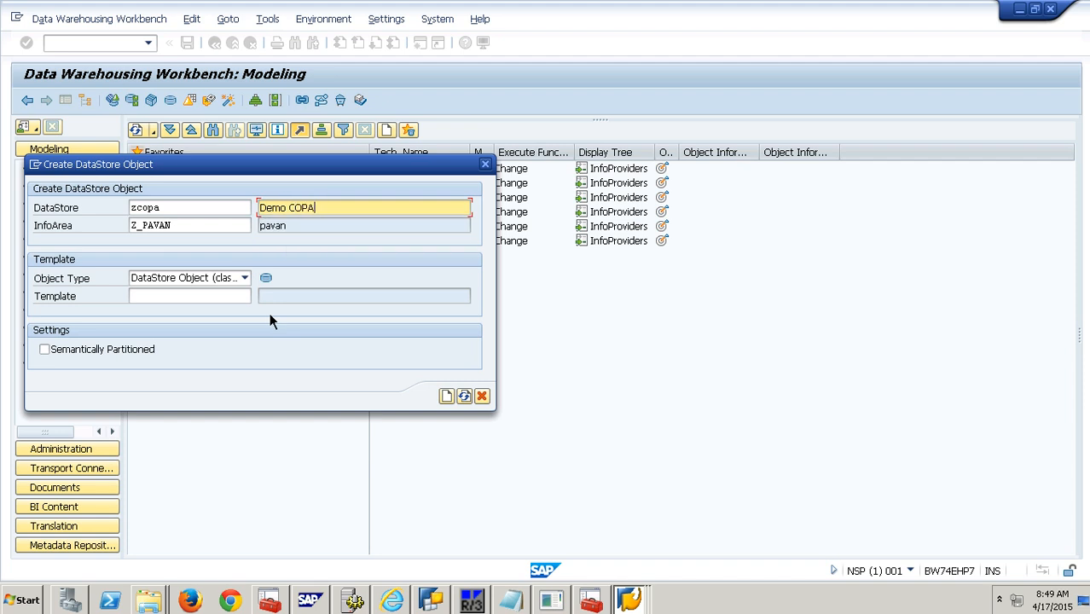
pyautogui.press('Return')
pyautogui.click(446, 395)
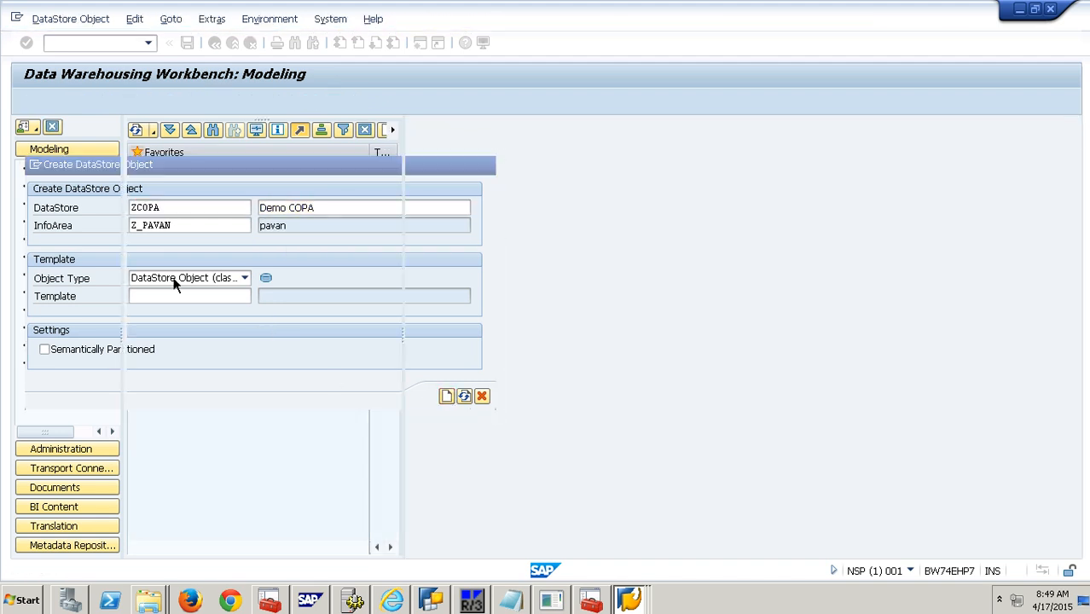
# Use InfoSource 1_CO_PA_800_EHP_SLS as the template for the new DataStore object
pyautogui.click(79, 107)
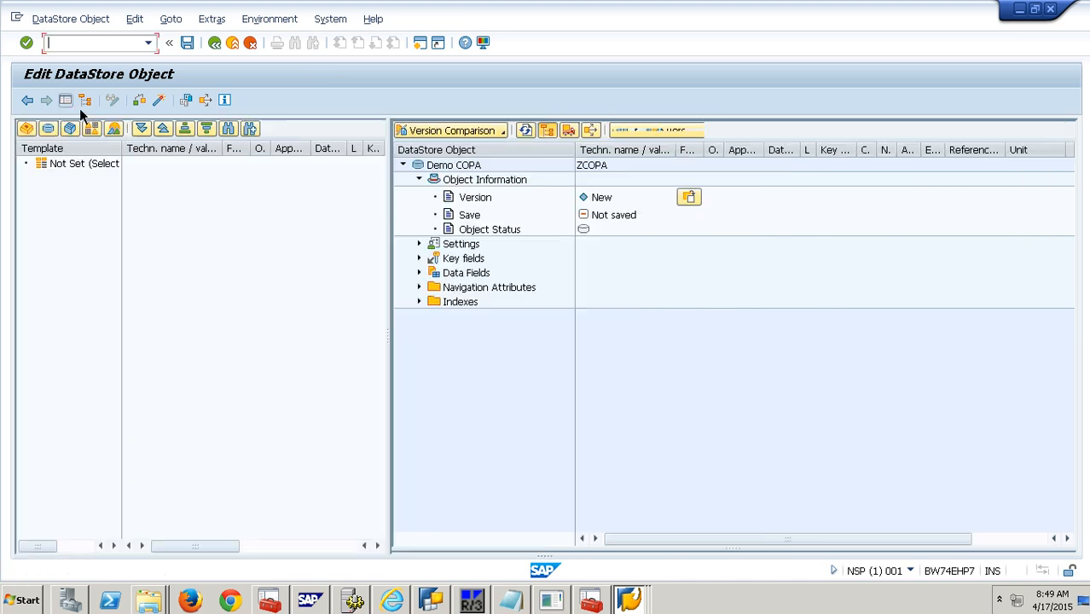
pyautogui.click(48, 130)
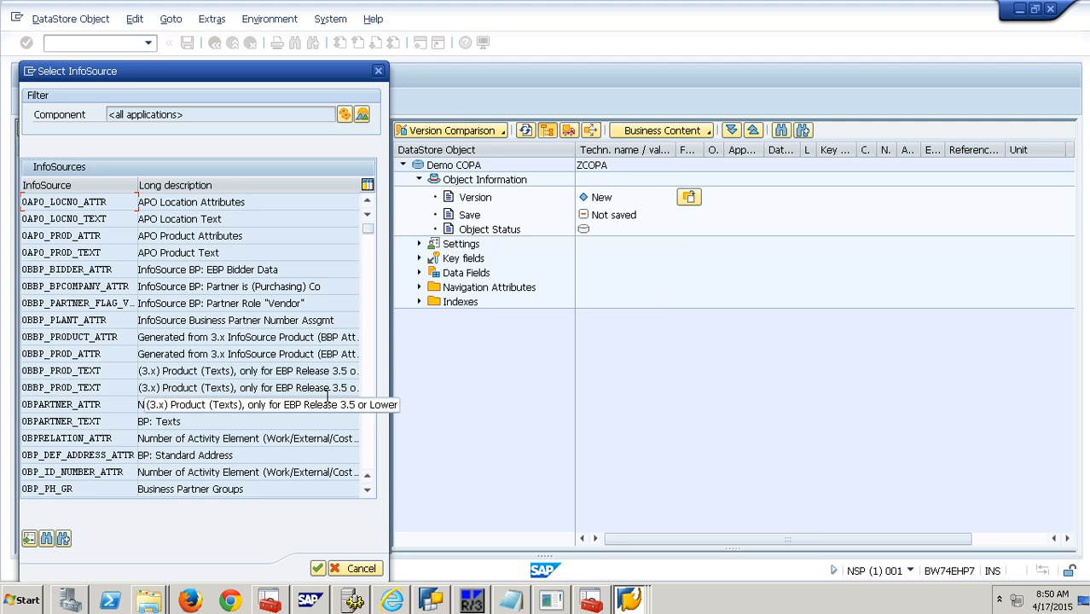
pyautogui.click(64, 540)
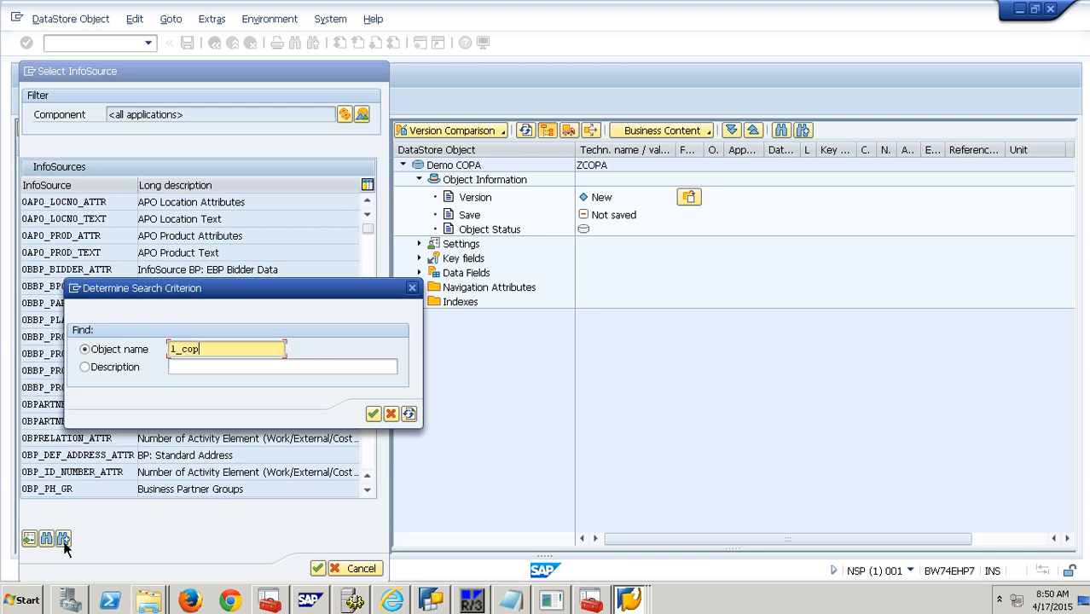
pyautogui.write('1_co_pa')
pyautogui.write('800_ehp_sls')
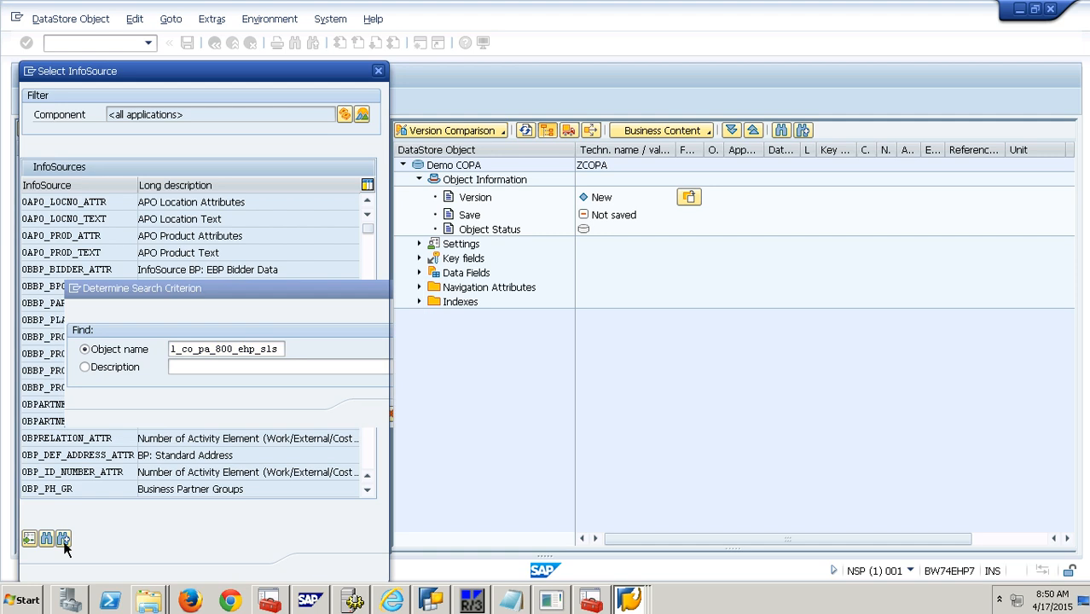
pyautogui.press('Return')
pyautogui.press('Return')
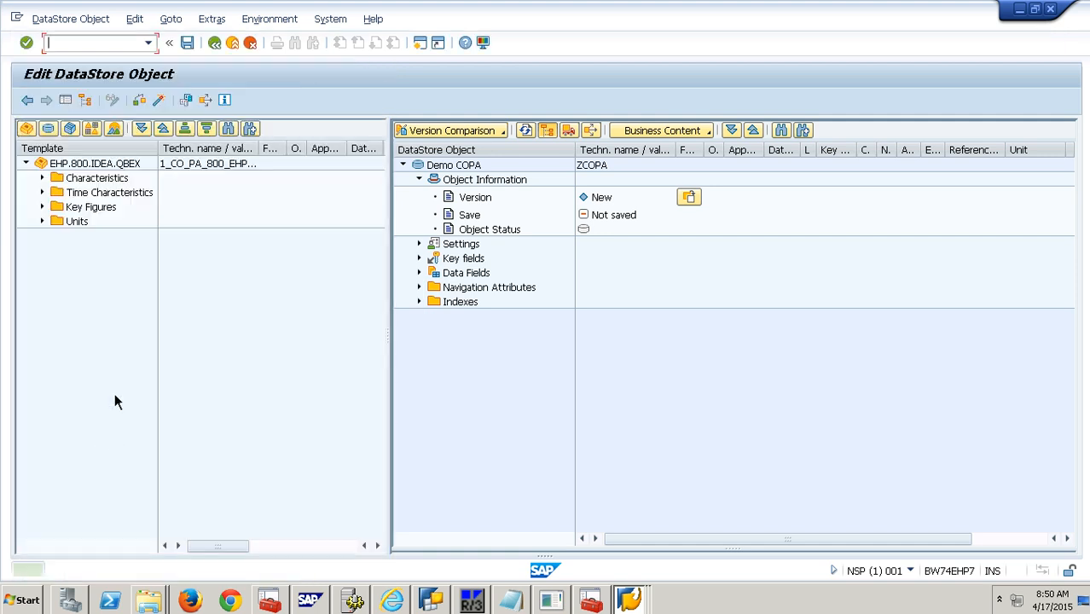
# Add all template characteristics from Currency Type to Region to the Key fields of ZCOPA
pyautogui.click(114, 194)
pyautogui.keyDown('shift'); pyautogui.click(125, 293); pyautogui.keyUp('shift')
pyautogui.moveTo(119, 196); pyautogui.dragTo(185, 305)
pyautogui.click(129, 269)
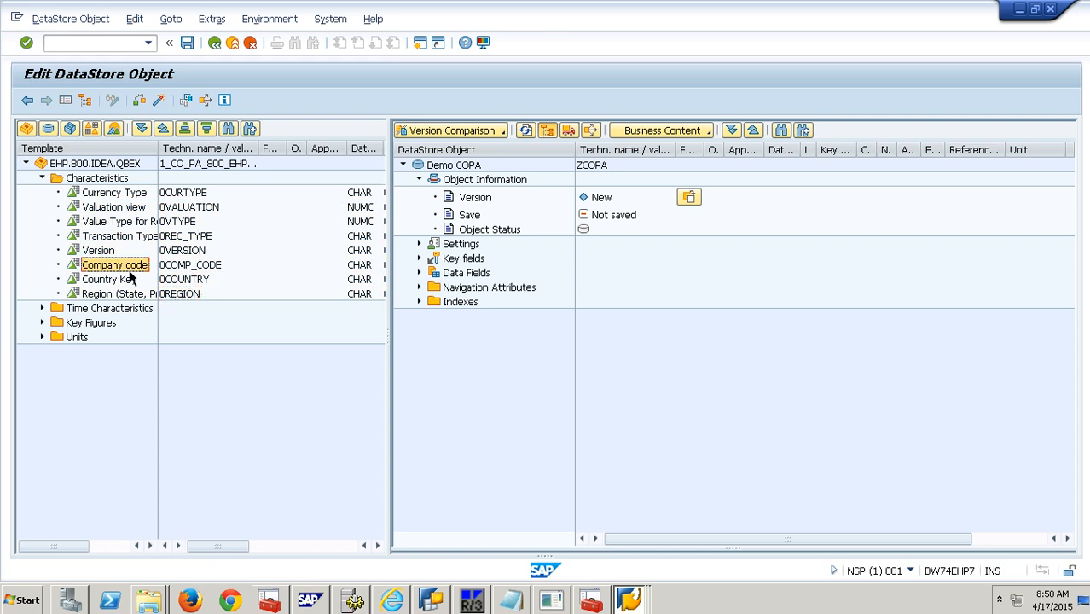
pyautogui.keyDown('shift'); pyautogui.click(132, 279); pyautogui.keyUp('shift')
pyautogui.keyDown('shift'); pyautogui.click(136, 295); pyautogui.keyUp('shift')
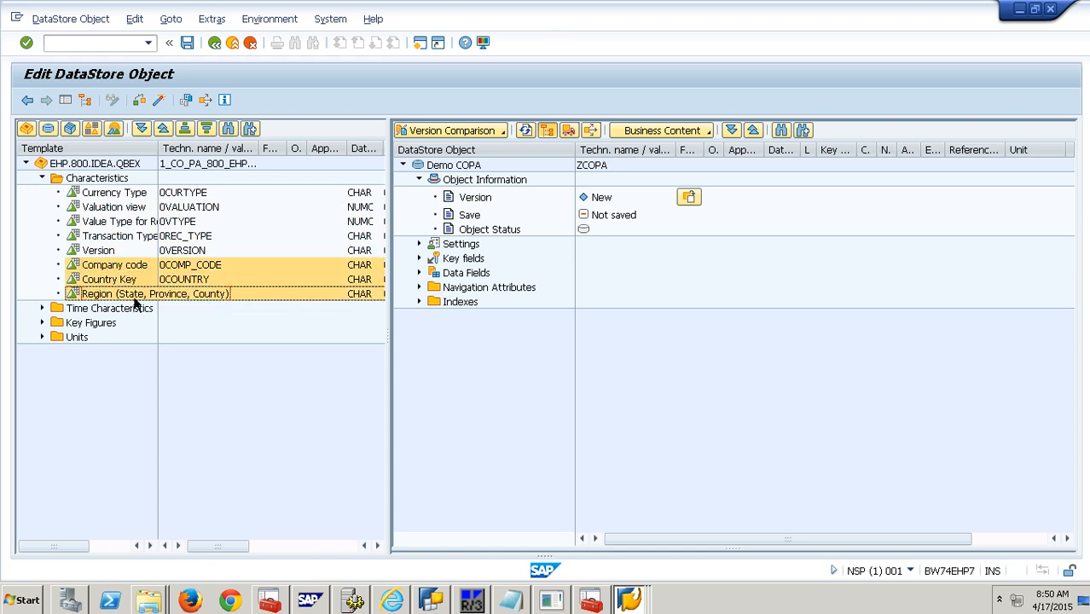
pyautogui.moveTo(134, 280); pyautogui.dragTo(132, 276)
pyautogui.click(118, 265)
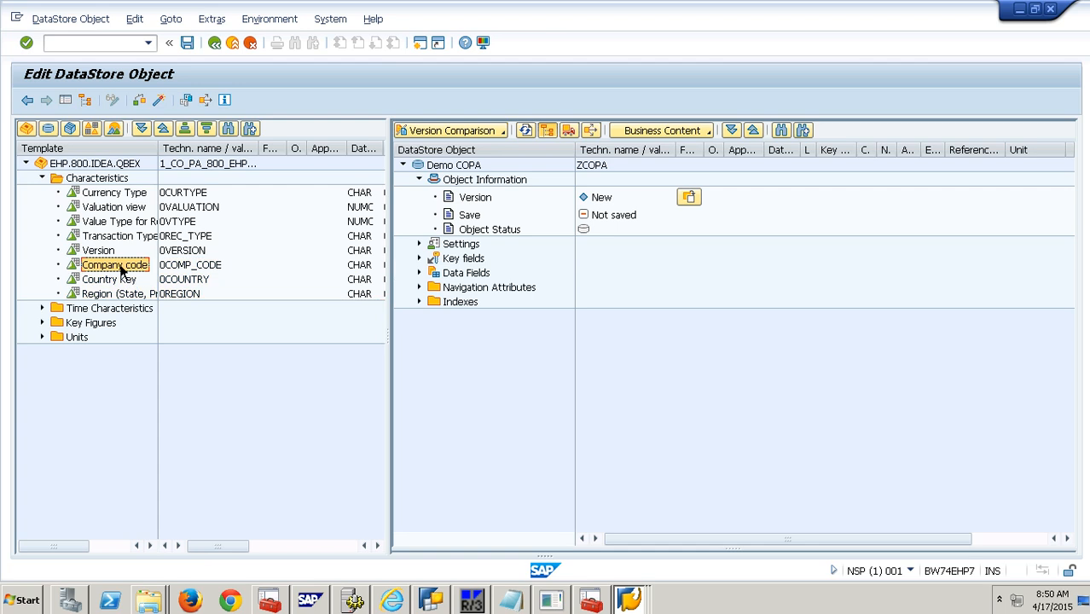
pyautogui.click(110, 195)
pyautogui.keyDown('shift'); pyautogui.click(142, 297); pyautogui.keyUp('shift')
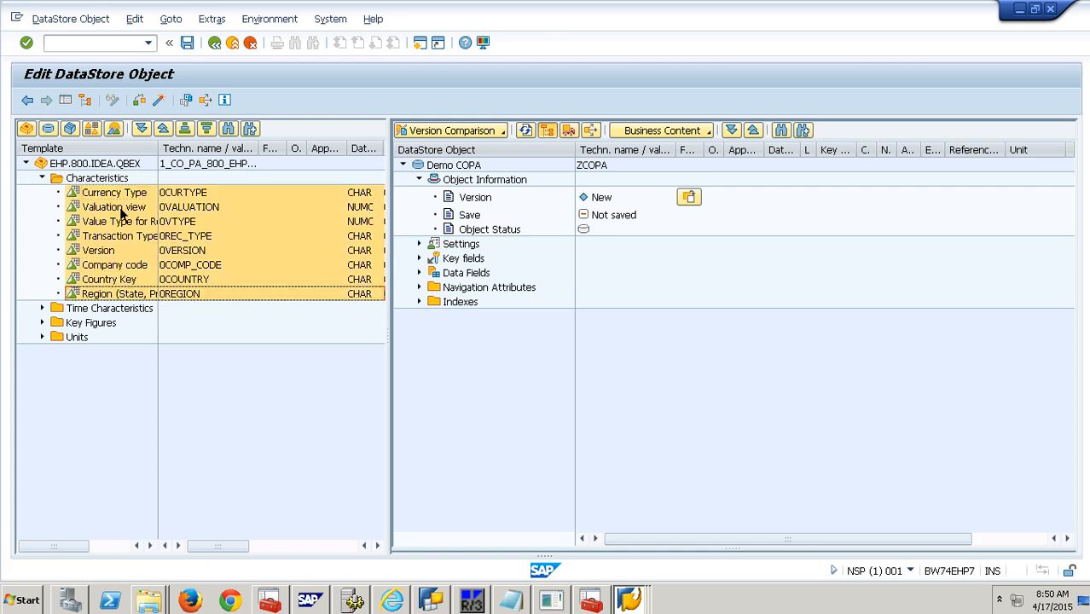
pyautogui.moveTo(123, 205); pyautogui.dragTo(460, 260)
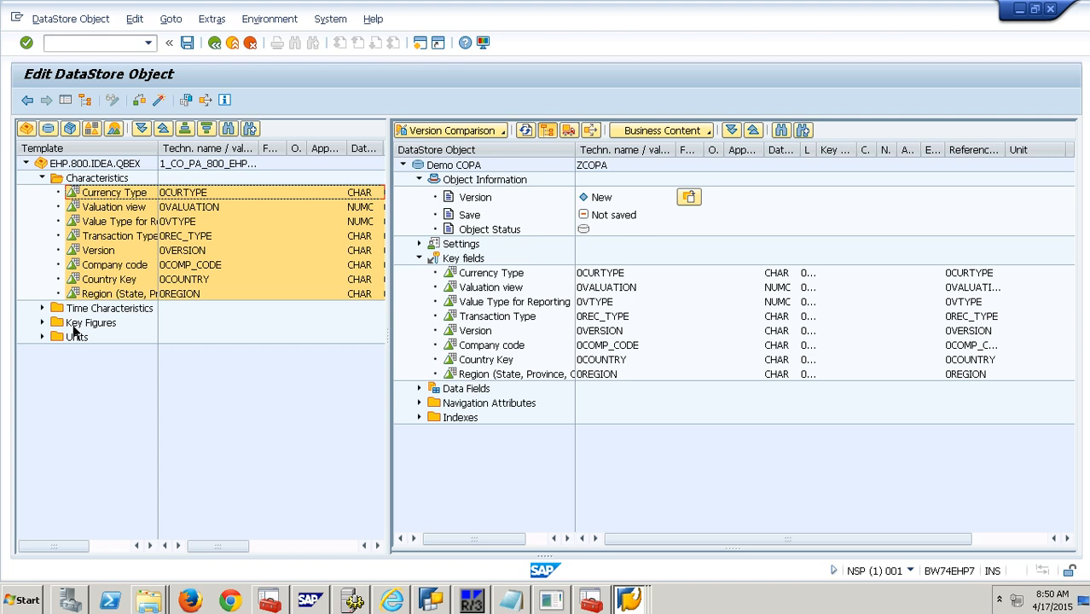
# Add the time characteristics Fiscal year, Fiscal year variant and Fiscal year / period to the Key fields
pyautogui.doubleClick(50, 312)
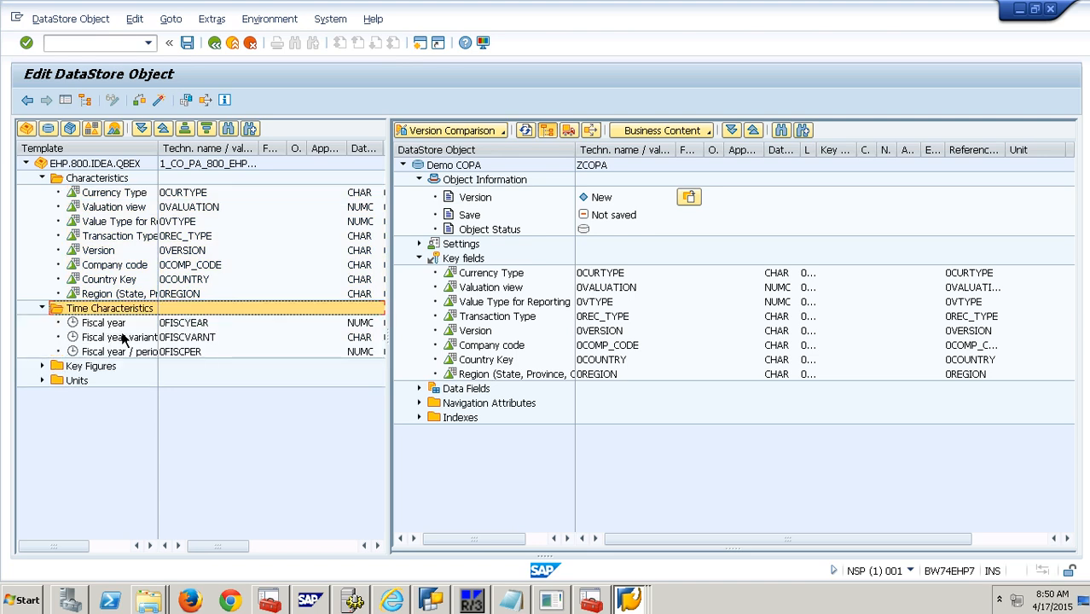
pyautogui.click(121, 327)
pyautogui.keyDown('shift'); pyautogui.click(124, 353); pyautogui.keyUp('shift')
pyautogui.moveTo(123, 339); pyautogui.dragTo(437, 277)
# Add the key figures Cost of goods sold, Ordered quantity and Revenue to the Data Fields
pyautogui.doubleClick(62, 369)
pyautogui.click(112, 383)
pyautogui.keyDown('shift'); pyautogui.click(113, 418); pyautogui.keyUp('shift')
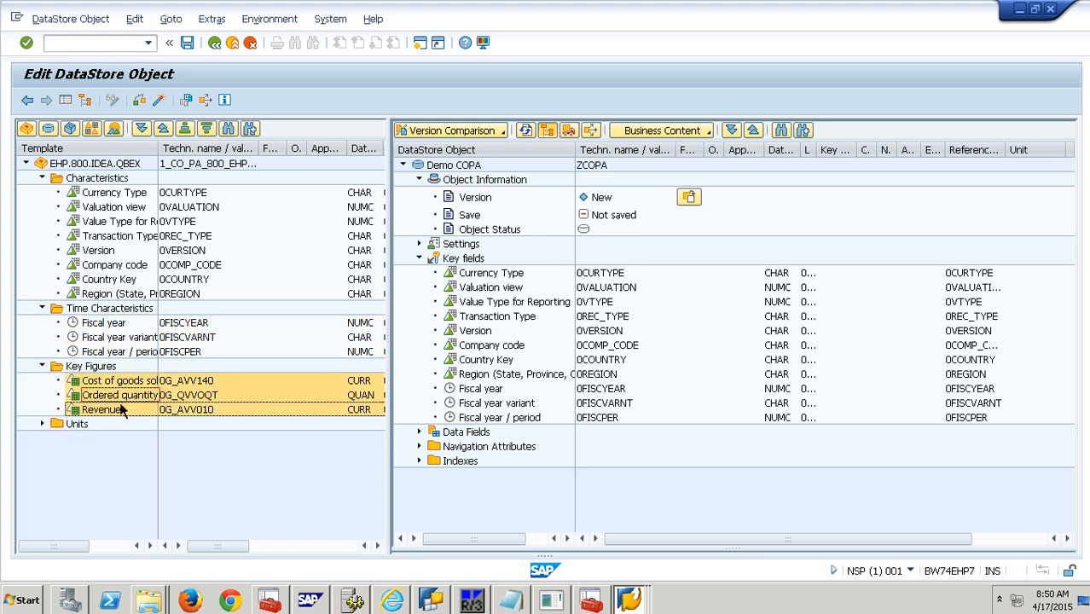
pyautogui.moveTo(113, 414); pyautogui.dragTo(458, 437)
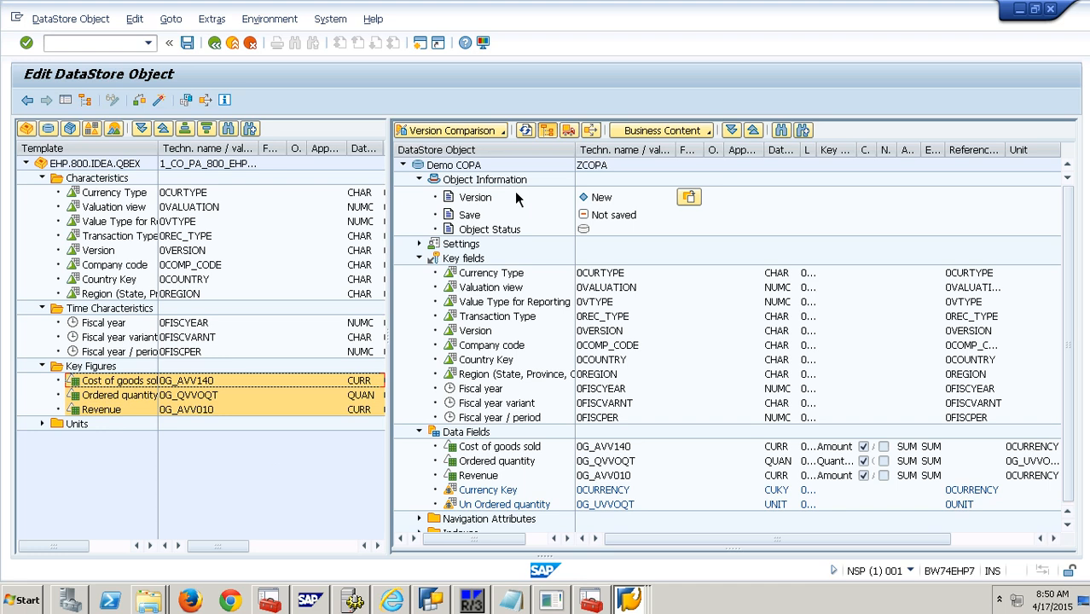
# Try to activate DataStore object ZCOPA, decline activation with warnings and run the activation check again
pyautogui.click(161, 102)
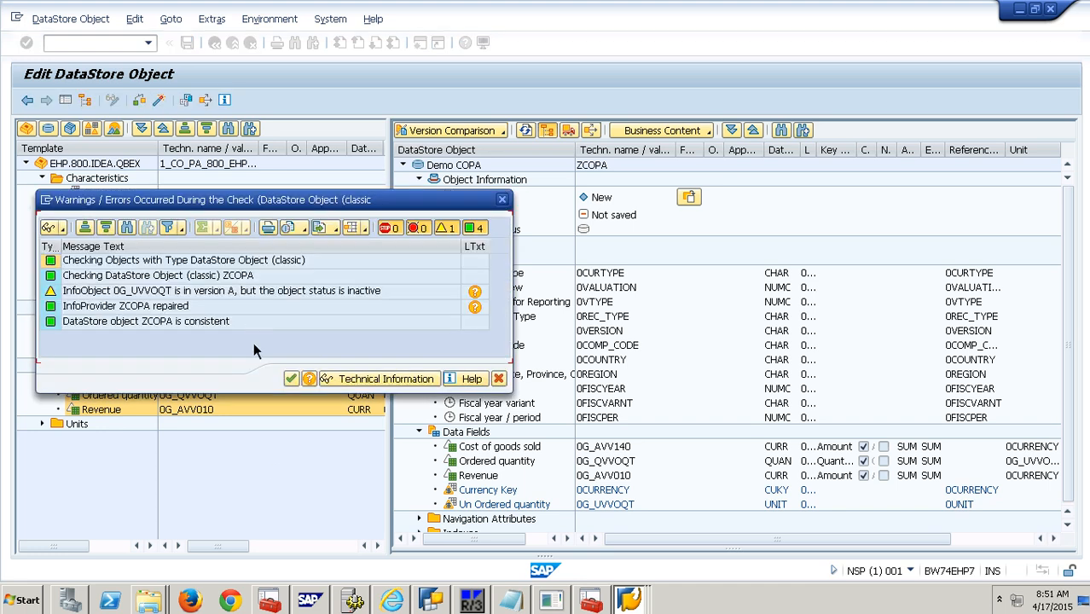
pyautogui.click(292, 379)
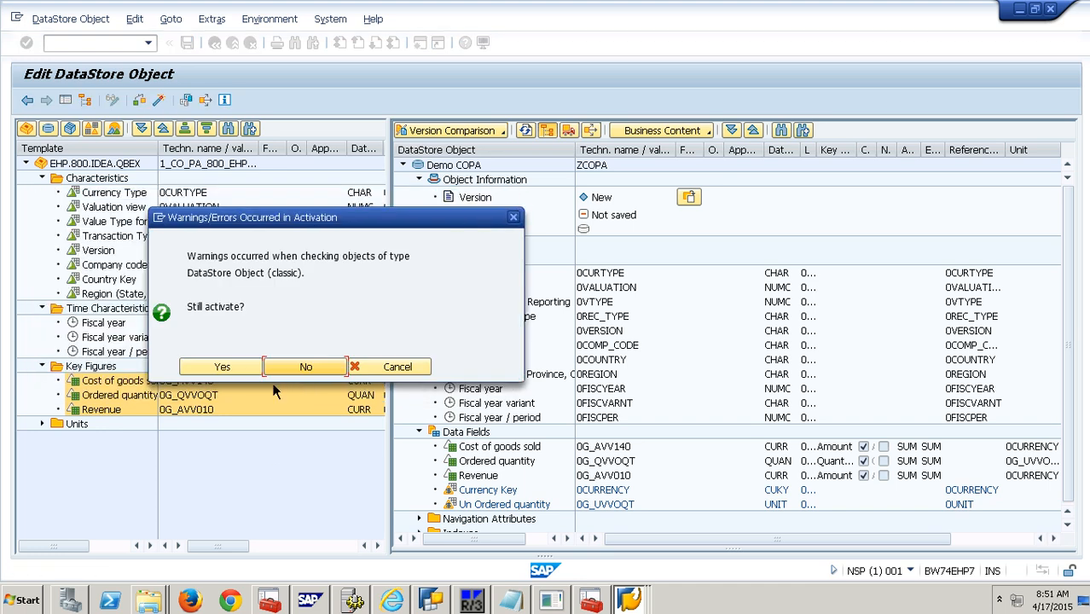
pyautogui.click(336, 375)
pyautogui.click(385, 451)
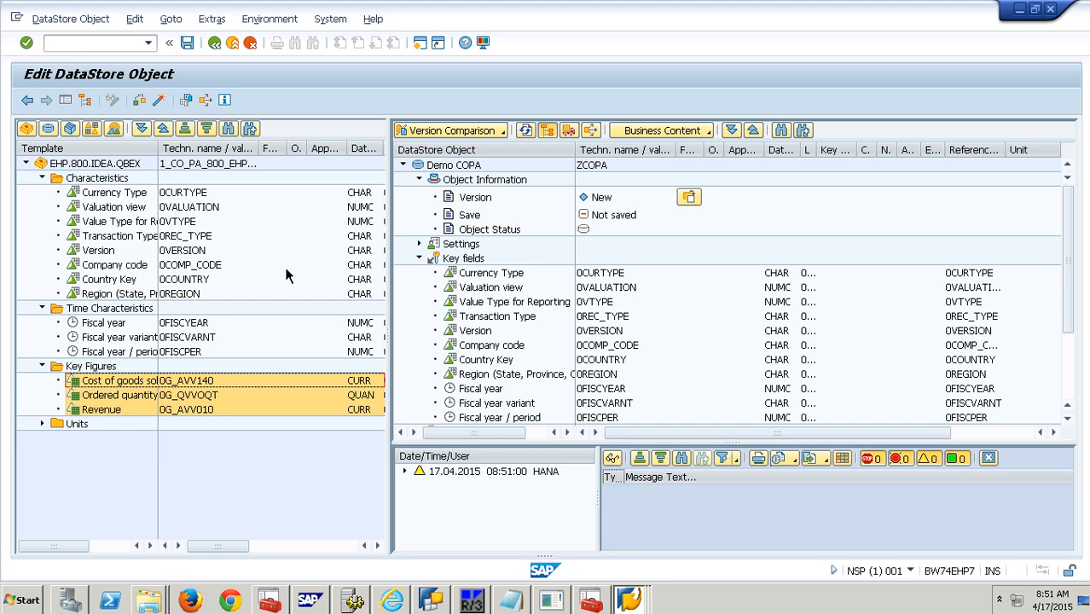
pyautogui.click(159, 101)
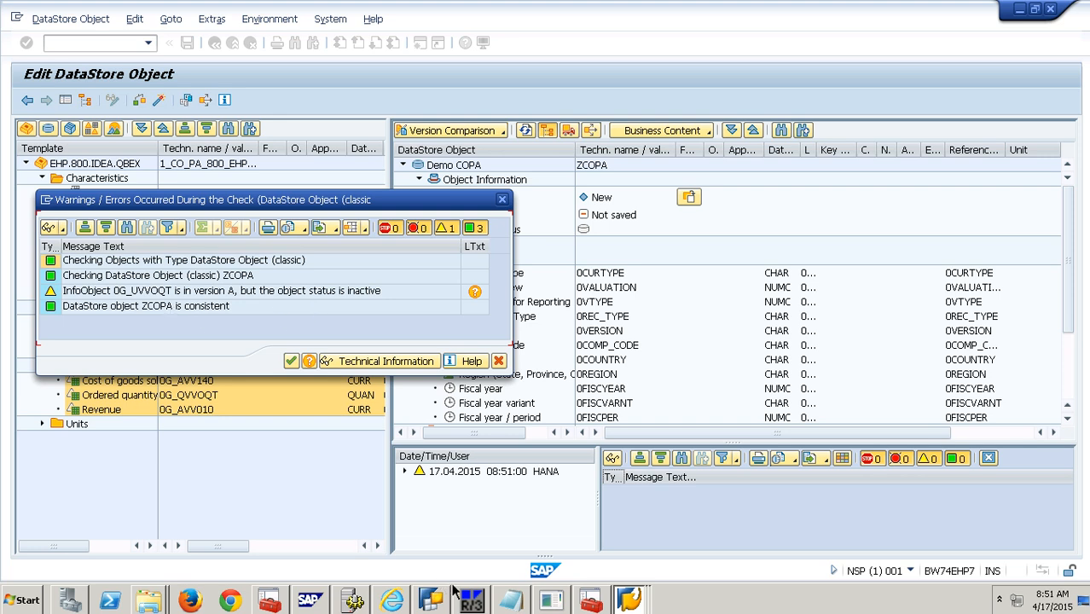
# Switch to the BI Content session, cancel the InfoObject search and selection, and open transaction RSD1 there
pyautogui.moveTo(634, 605)
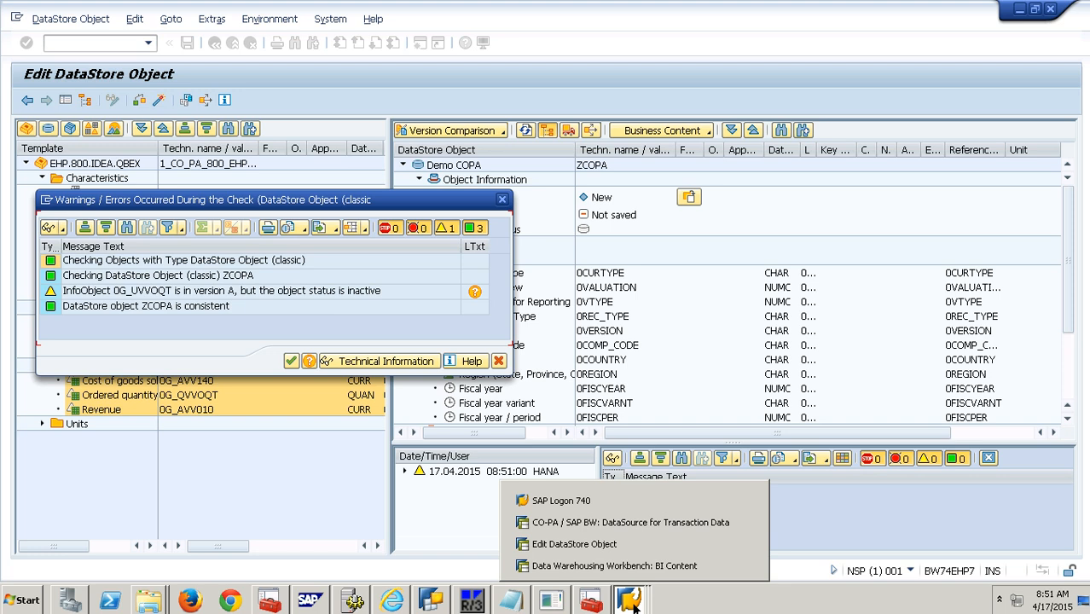
pyautogui.click(609, 565)
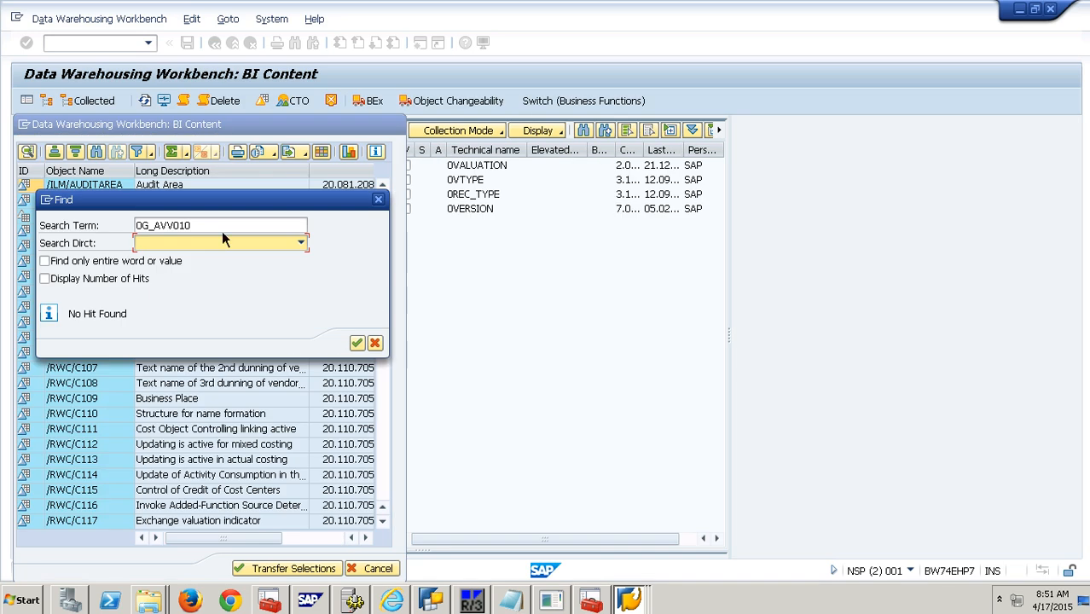
pyautogui.click(374, 343)
pyautogui.click(391, 569)
pyautogui.write('/nrsd1')
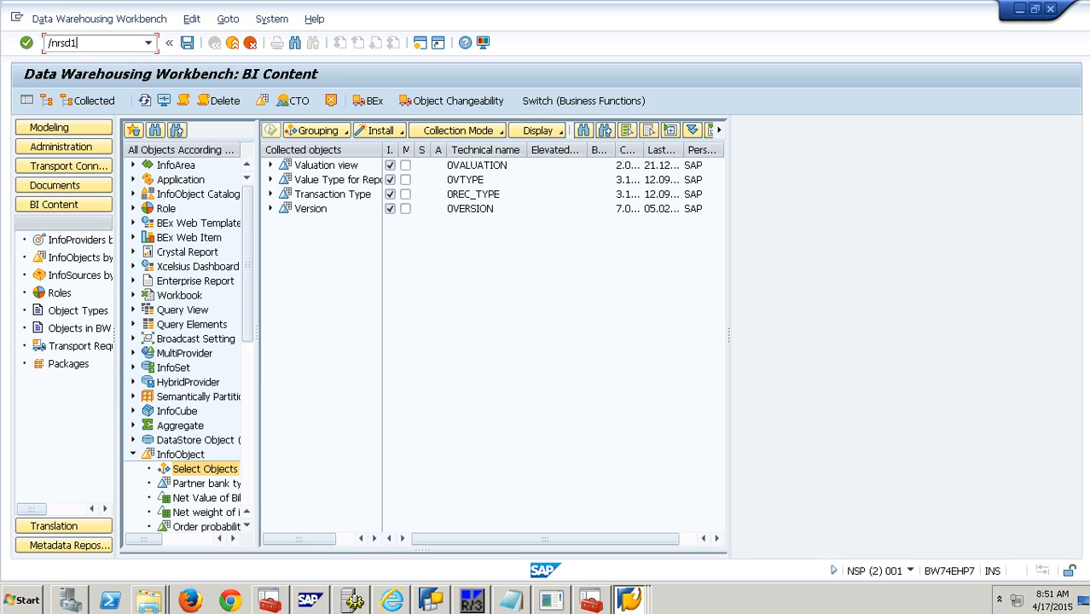
pyautogui.press('Return')
# Look up InfoObject 0G_UVVOQT, display its details, switch it to change mode and run its activation
pyautogui.write('0g_vv')
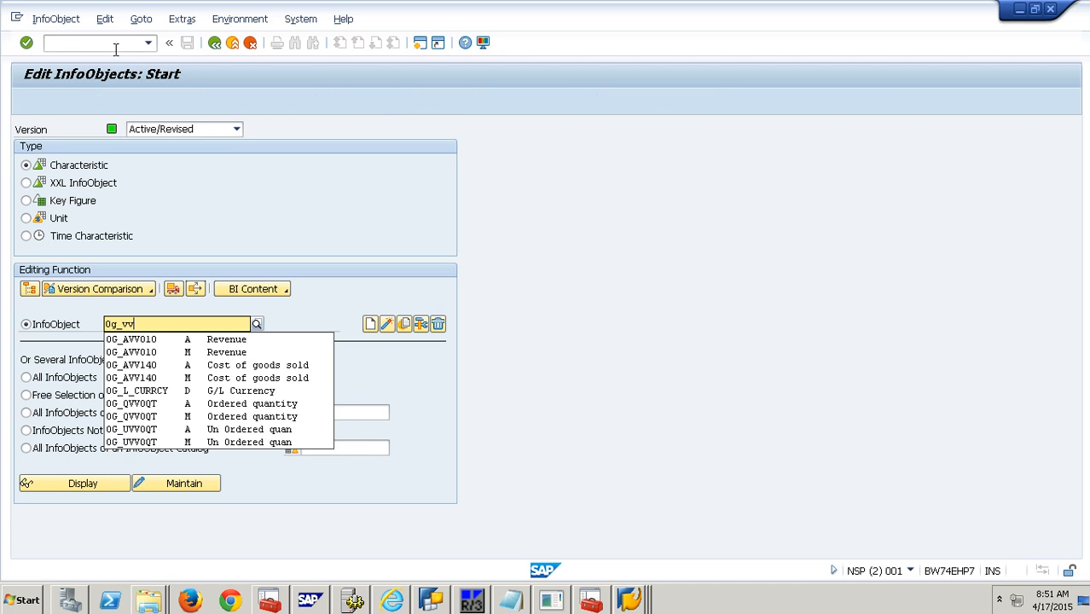
pyautogui.hotkey('alt', 'Tab')
pyautogui.hotkey('alt', 'Tab')
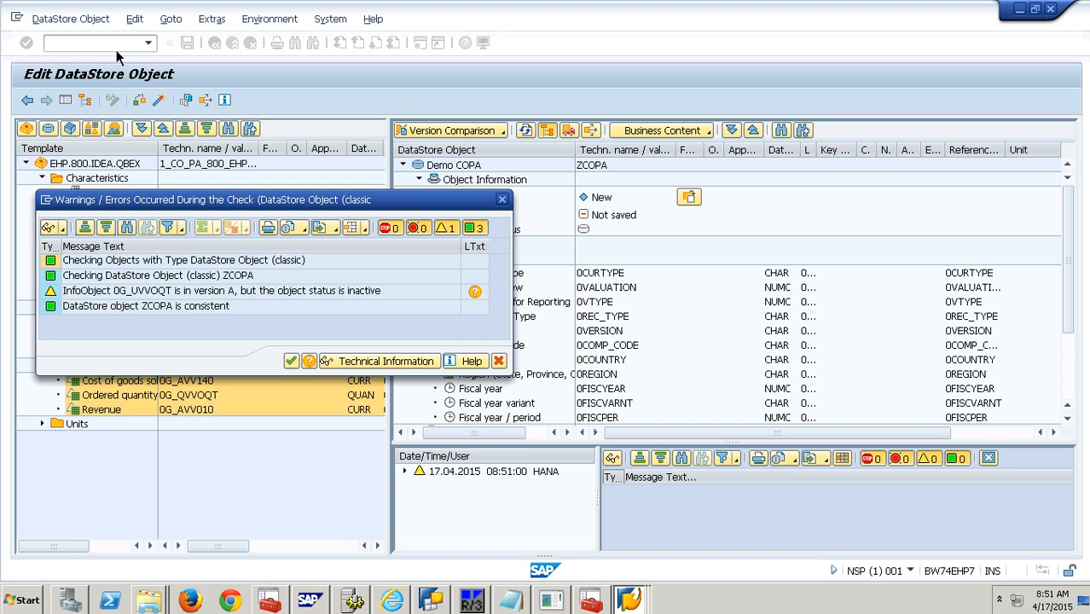
pyautogui.hotkey('alt', 'Tab')
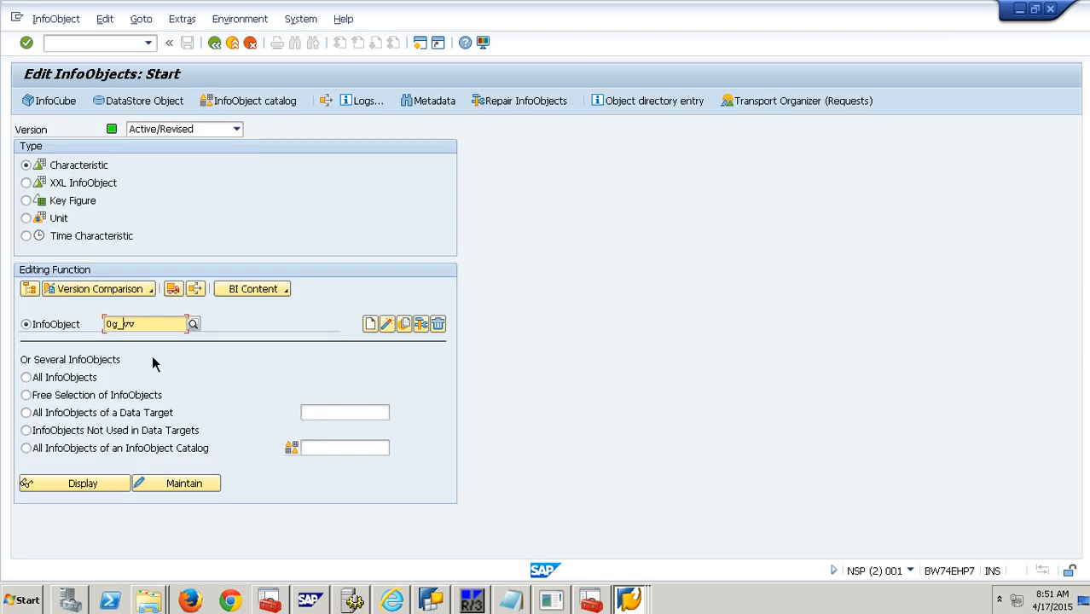
pyautogui.write('u')
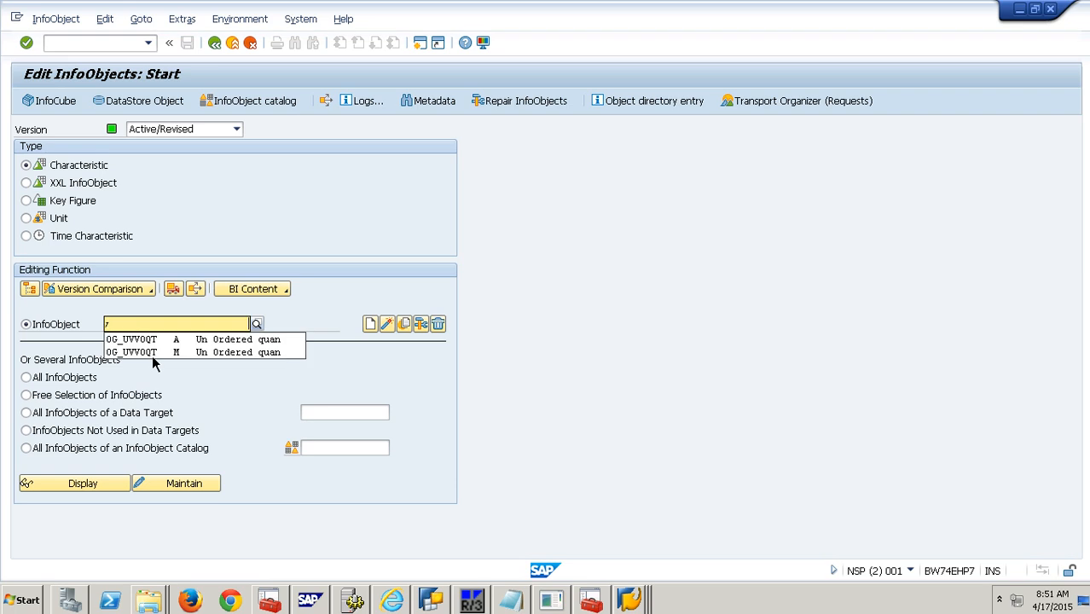
pyautogui.click(157, 343)
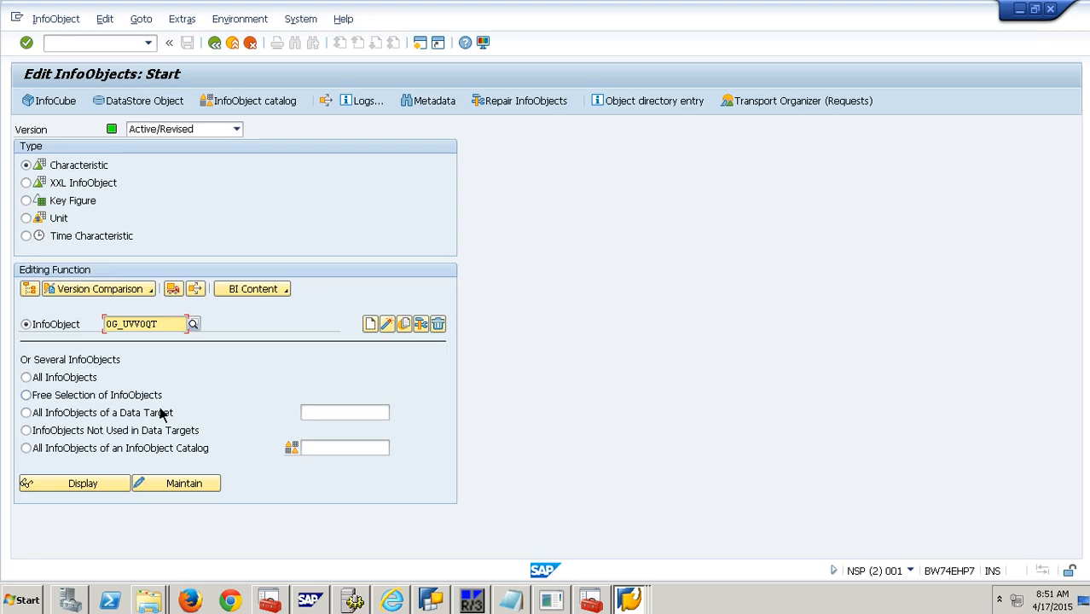
pyautogui.click(106, 495)
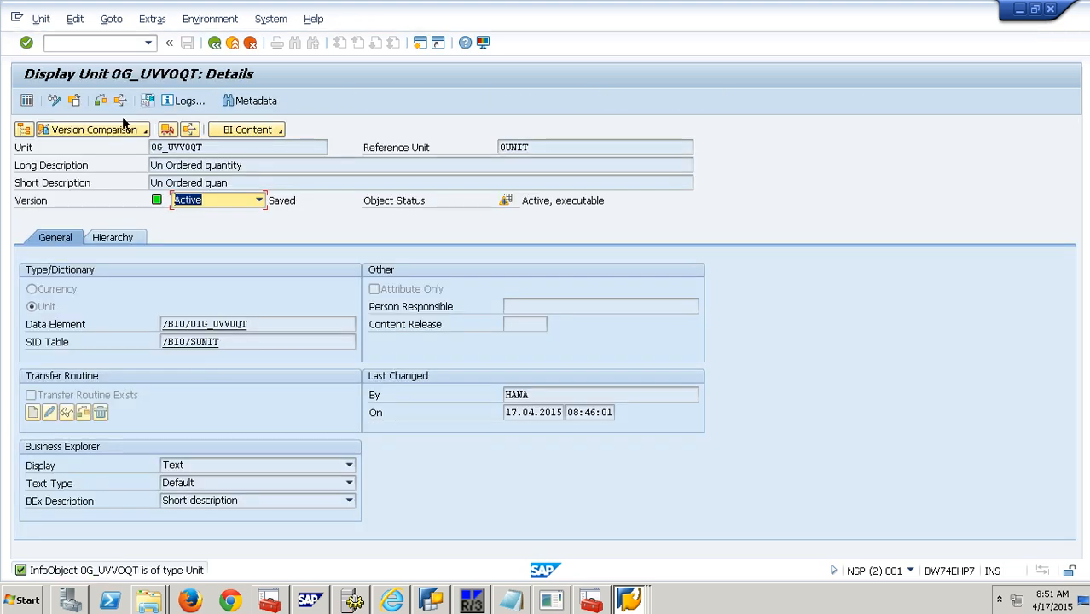
pyautogui.click(56, 103)
pyautogui.click(123, 103)
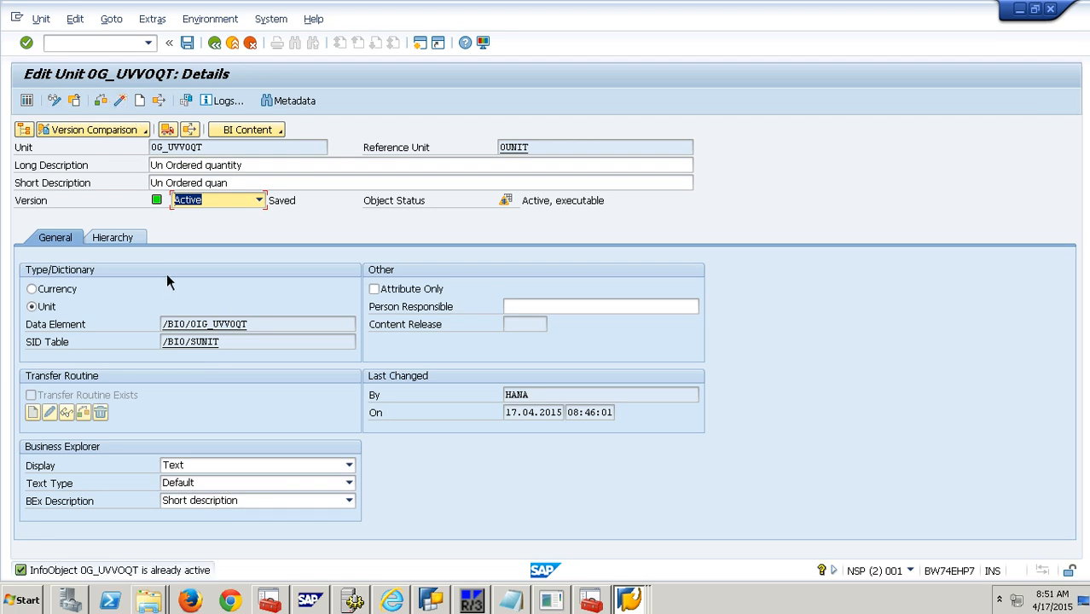
# Return to the ZCOPA session, accept the check log to activate the DataStore object, and leave its editor
pyautogui.hotkey('alt', 'Tab')
pyautogui.click(291, 360)
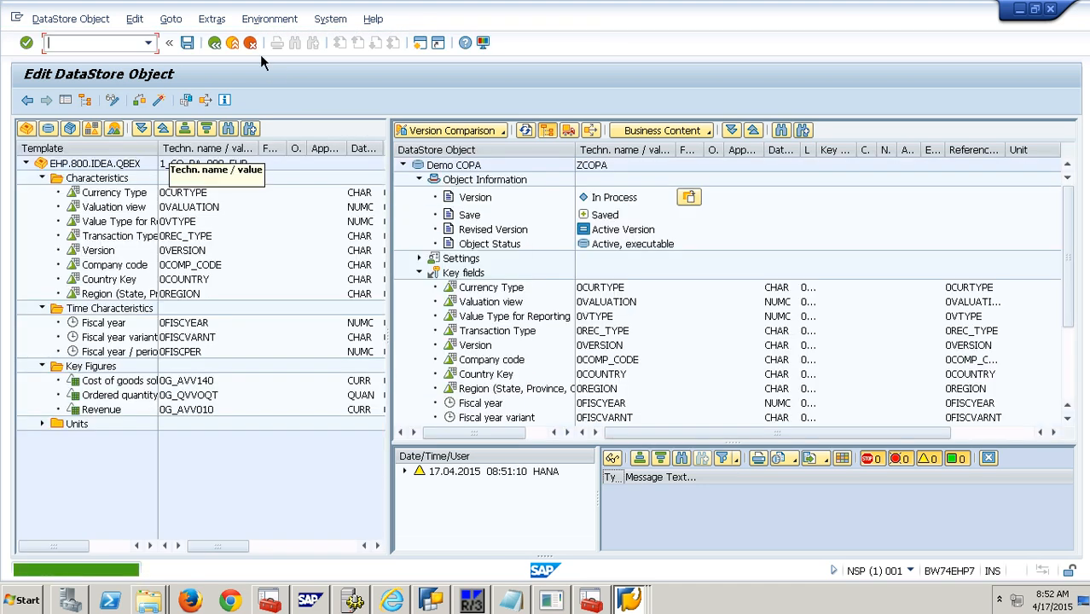
pyautogui.click(250, 42)
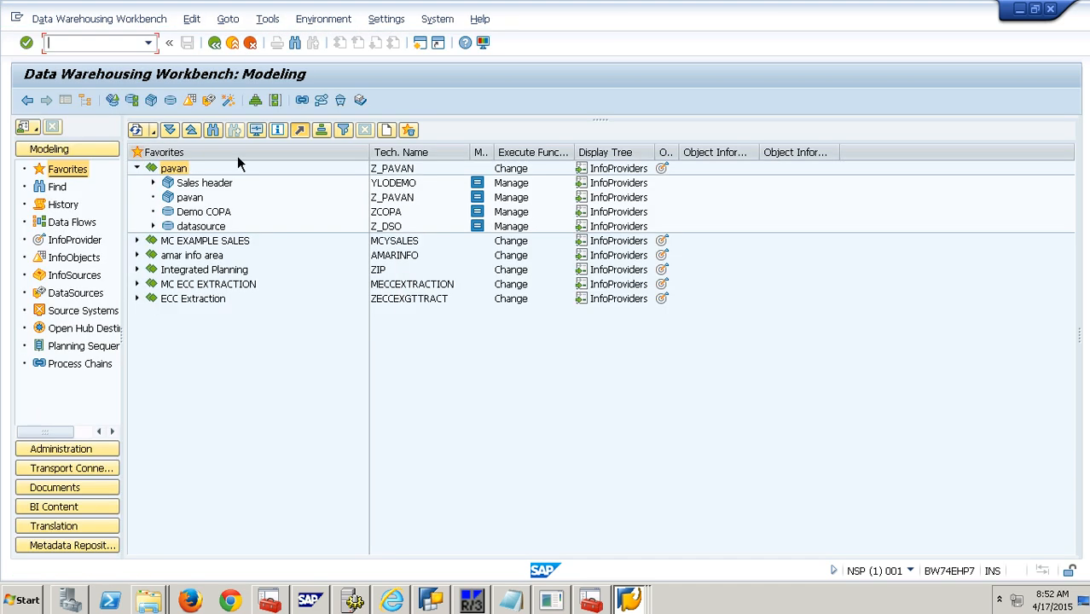
pyautogui.rightClick(211, 213)
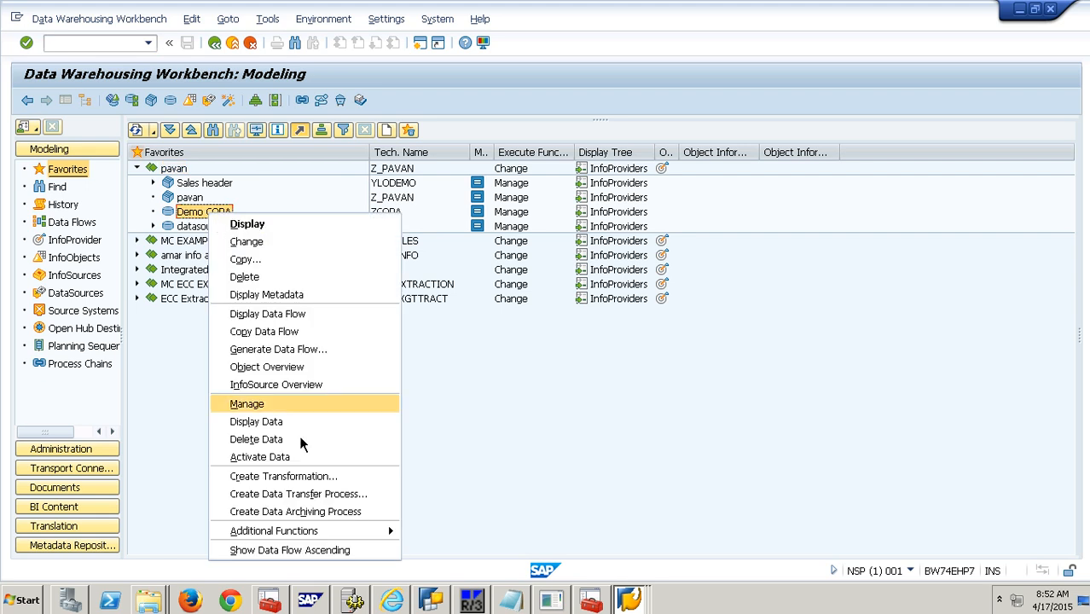
pyautogui.moveTo(356, 536)
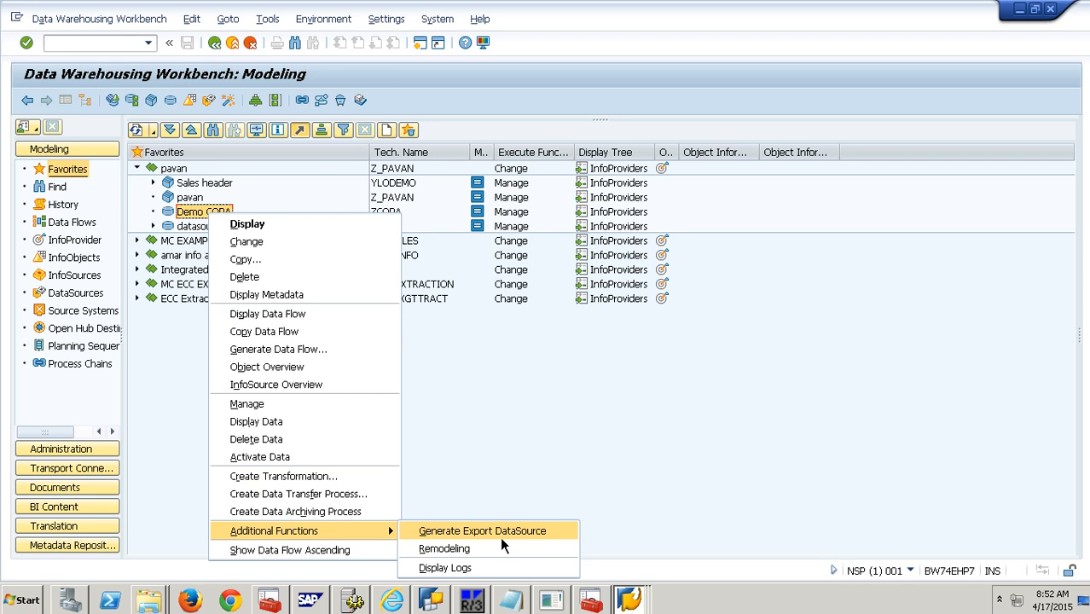
pyautogui.click(484, 423)
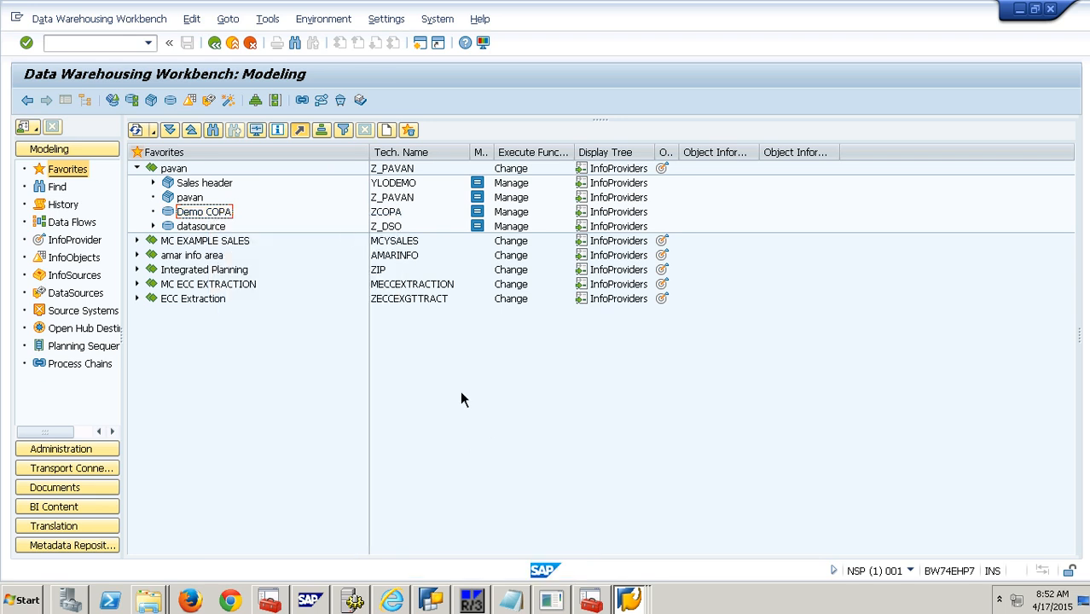
# Open transaction RSA1OLD and locate DataStore object ZCOPA in its InfoProvider tree
pyautogui.click(394, 219)
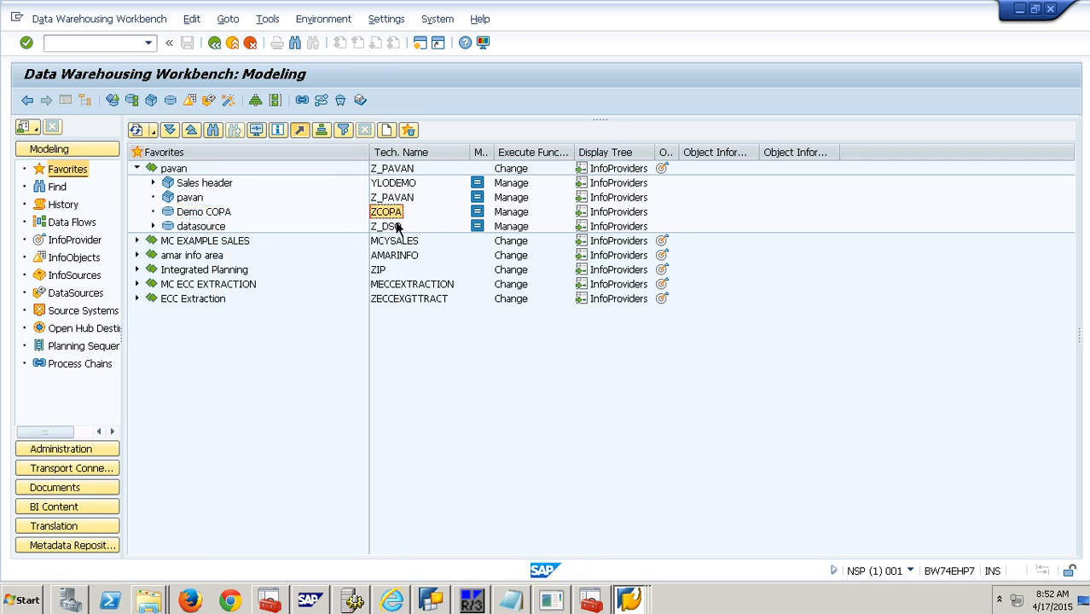
pyautogui.click(120, 44)
pyautogui.write('/nrsa1old')
pyautogui.press('Return')
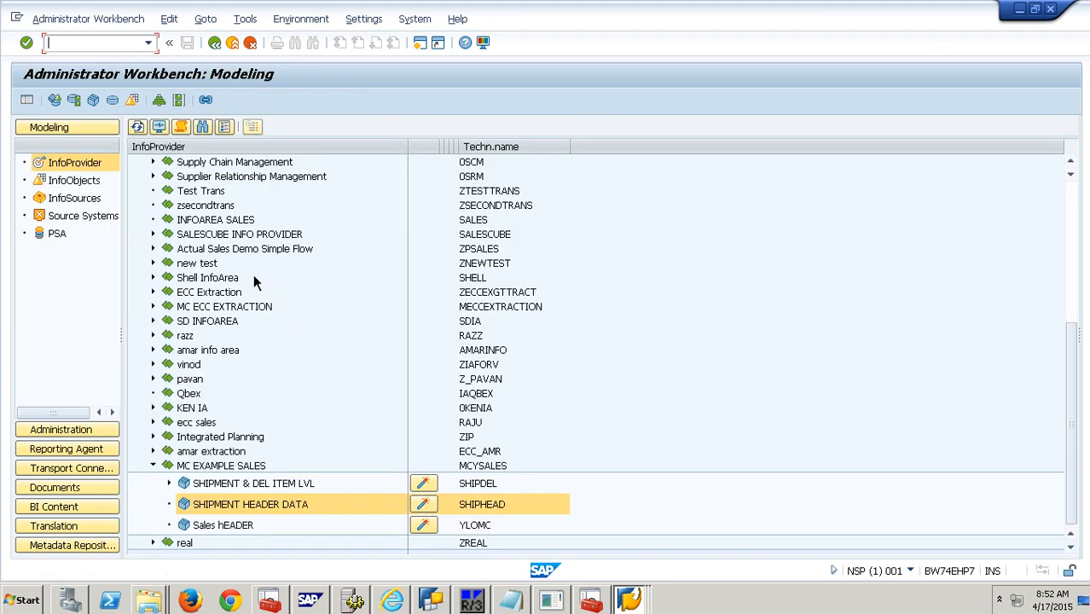
pyautogui.click(203, 128)
pyautogui.write('ZCOPA')
pyautogui.press('Return')
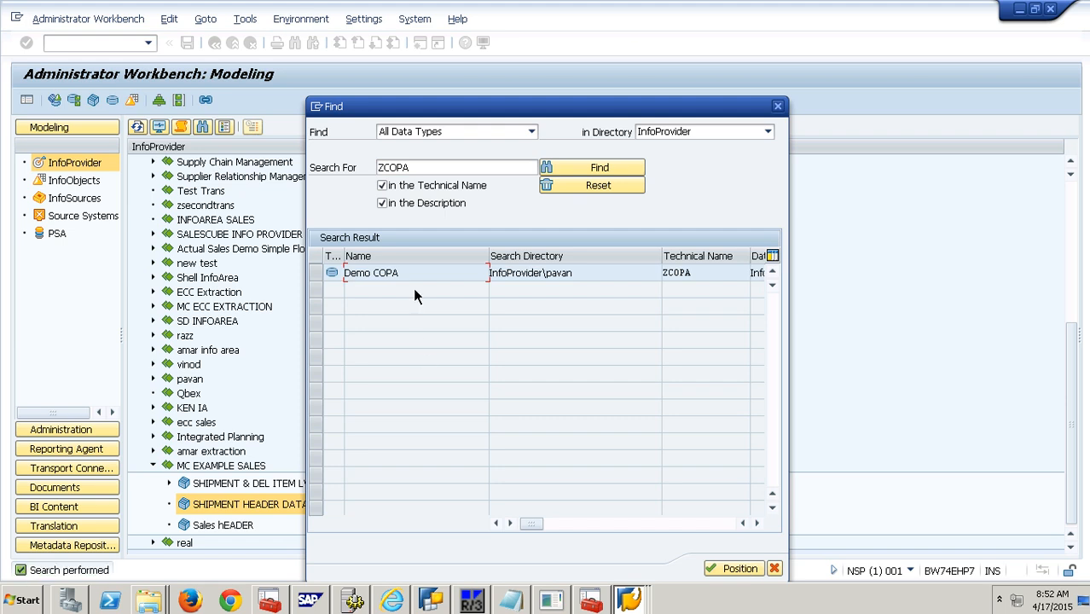
pyautogui.doubleClick(411, 273)
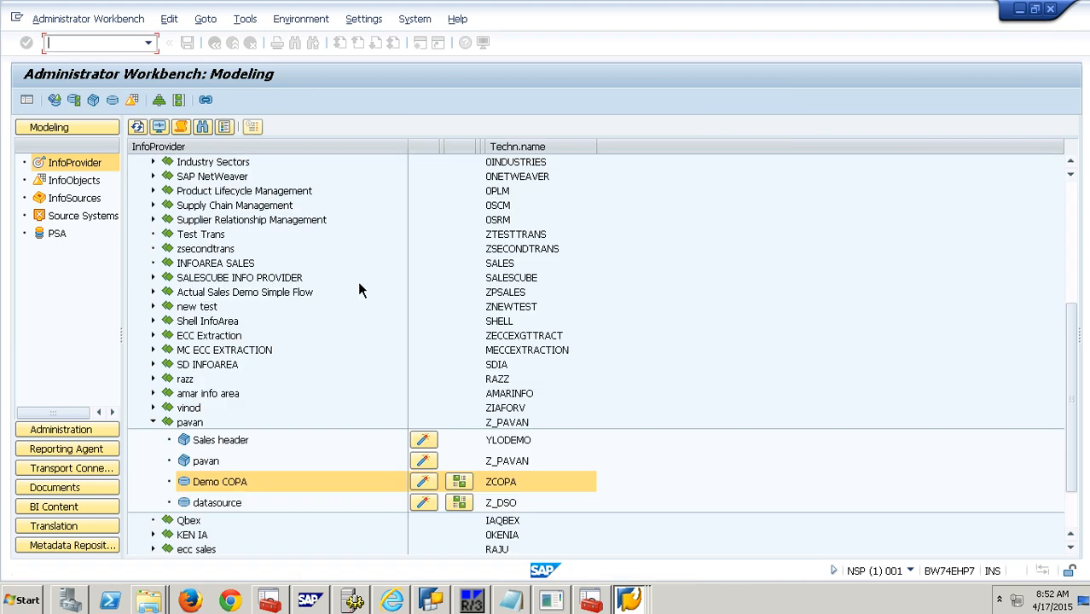
# Create update rules for ZCOPA with InfoSource 1_CO_PA_800_EHP_SLS as the data source and activate them
pyautogui.rightClick(223, 497)
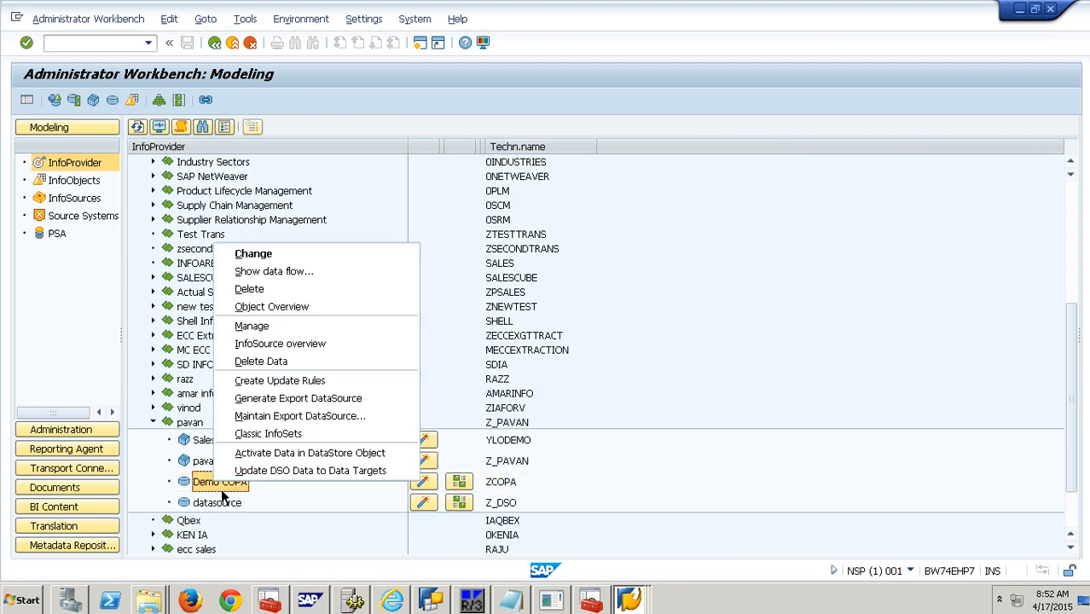
pyautogui.click(303, 380)
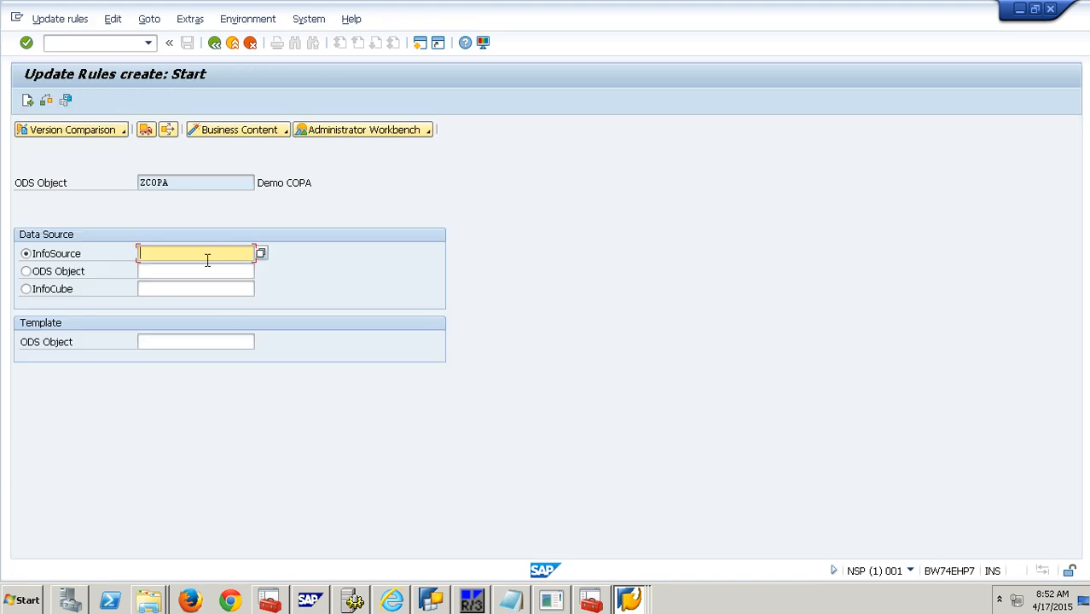
pyautogui.write('ZCOPA')
pyautogui.press('BackSpace')
pyautogui.press('BackSpace')
pyautogui.press('BackSpace')
pyautogui.press('BackSpace')
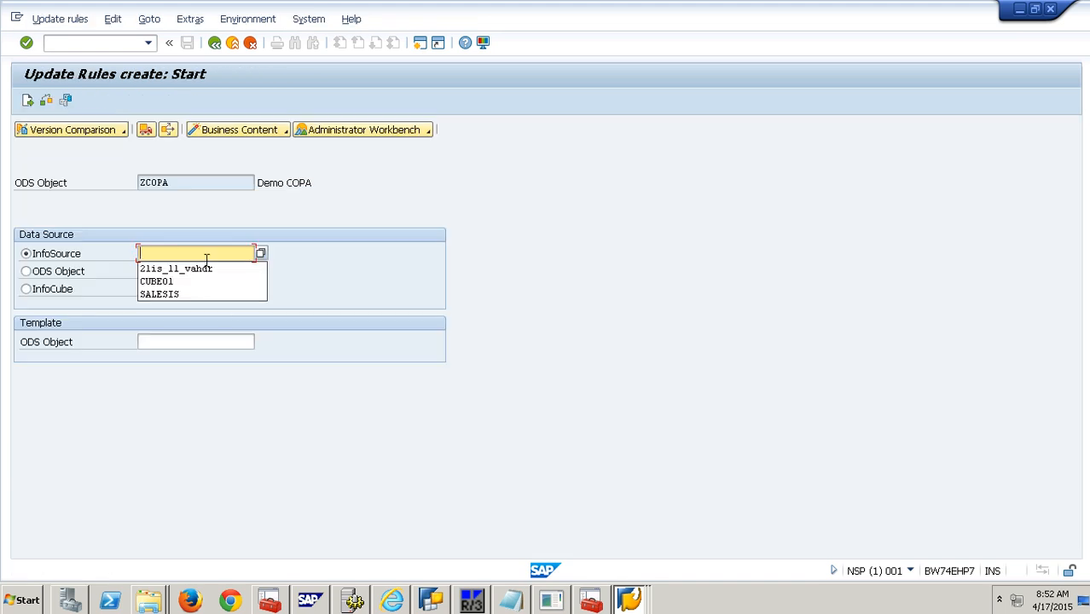
pyautogui.write('1_co_pa_800_ehp')
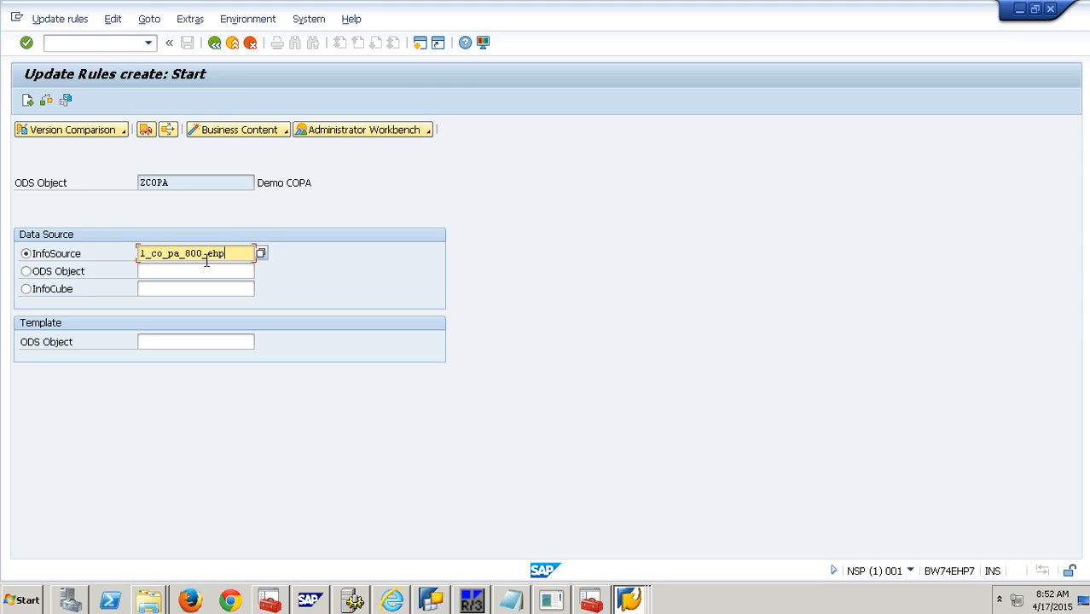
pyautogui.write('sls')
pyautogui.press('Return')
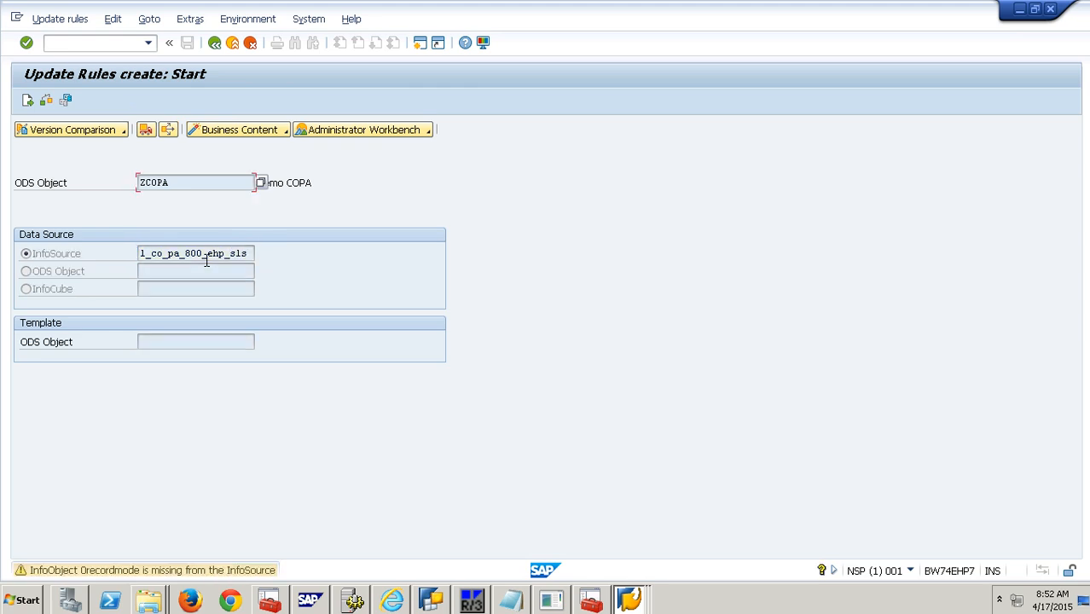
pyautogui.click(66, 106)
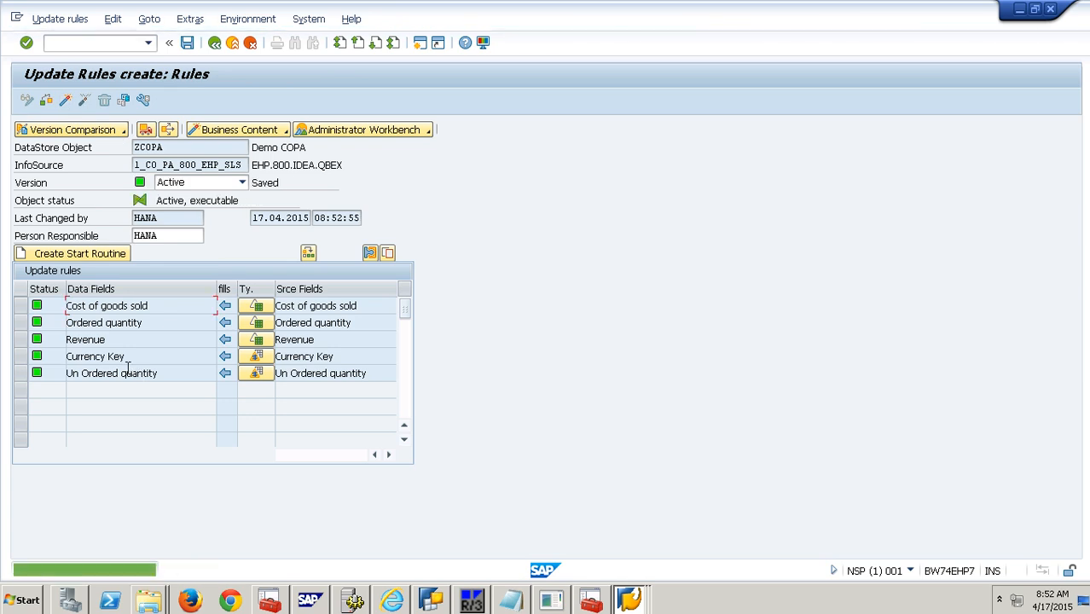
# Go to transaction RSA1 and expand the Demo COPA data flow under InfoArea pavan down to its DataSource
pyautogui.write('/')
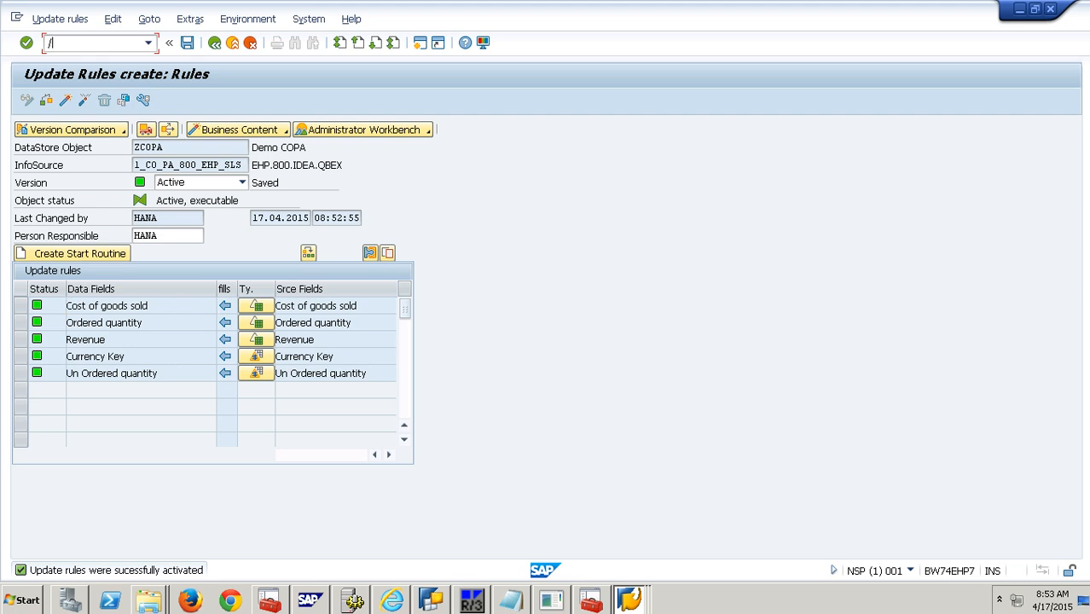
pyautogui.write('nrsa1')
pyautogui.press('Return')
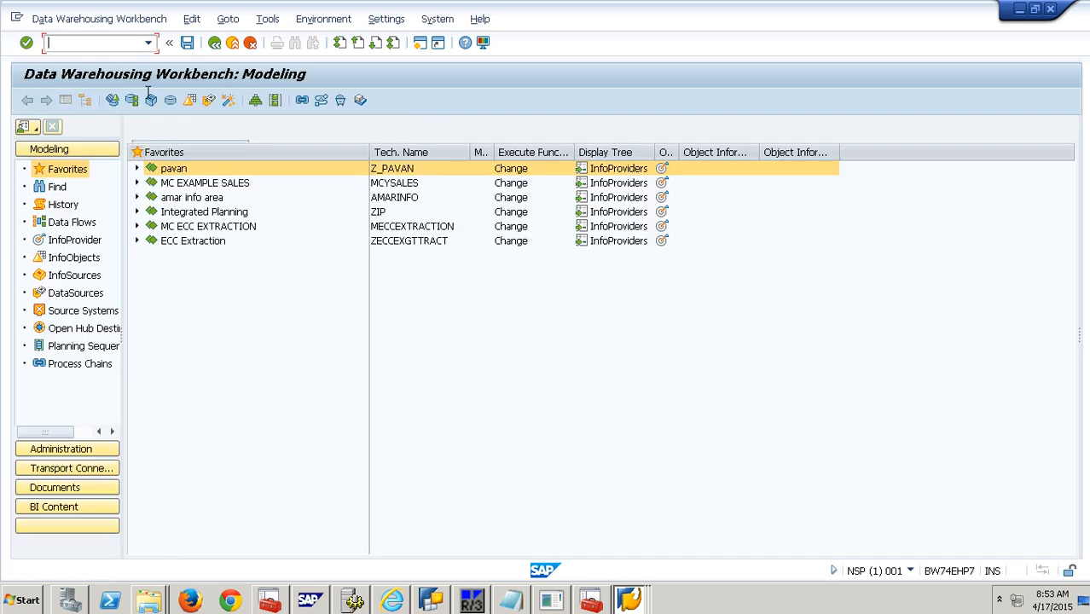
pyautogui.click(145, 170)
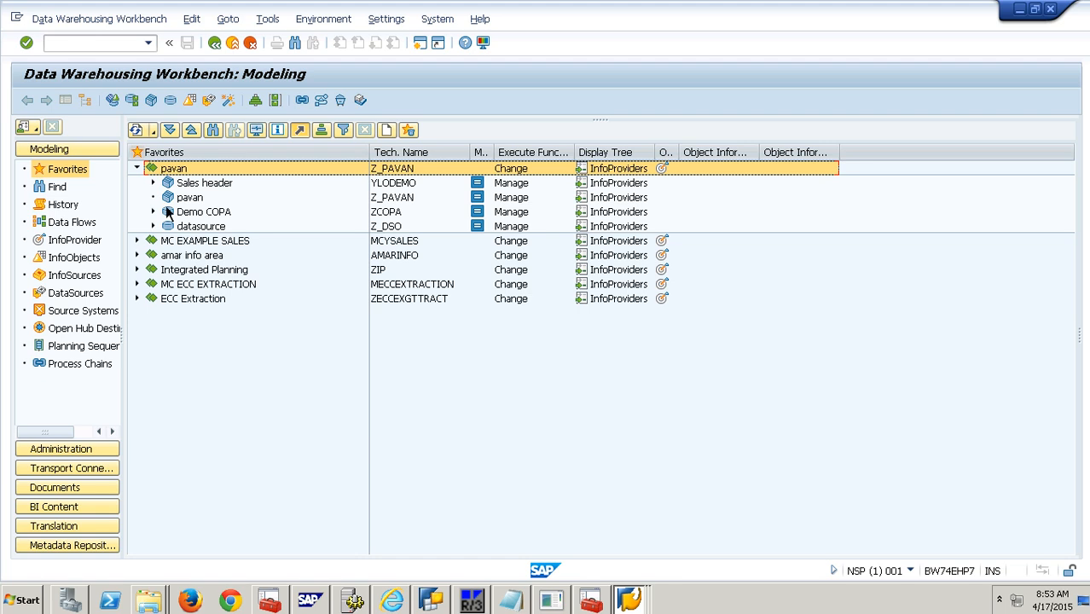
pyautogui.click(153, 213)
pyautogui.click(169, 226)
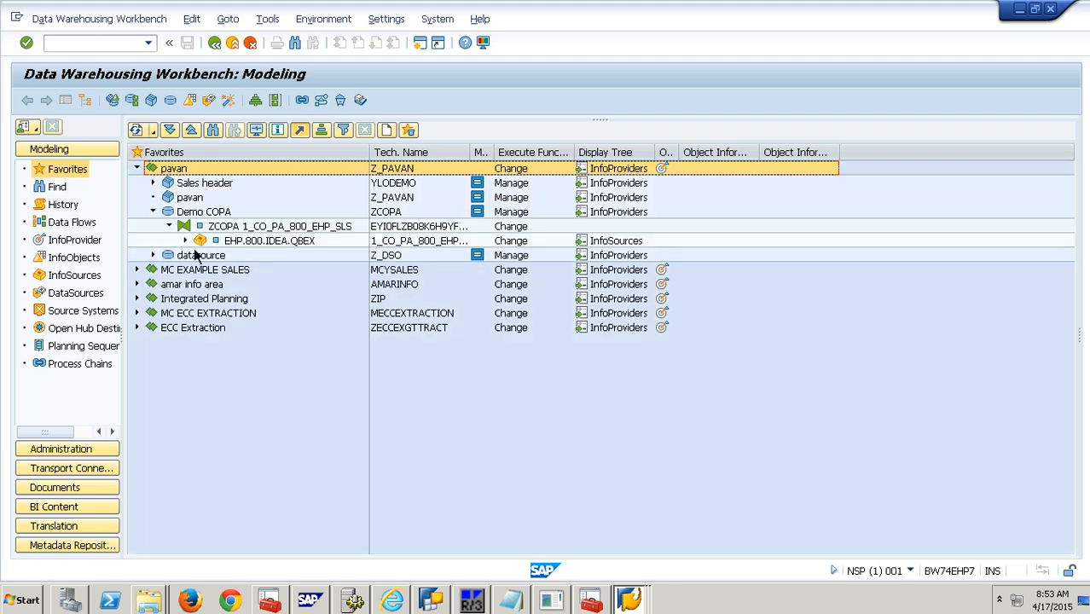
pyautogui.click(185, 240)
pyautogui.click(201, 255)
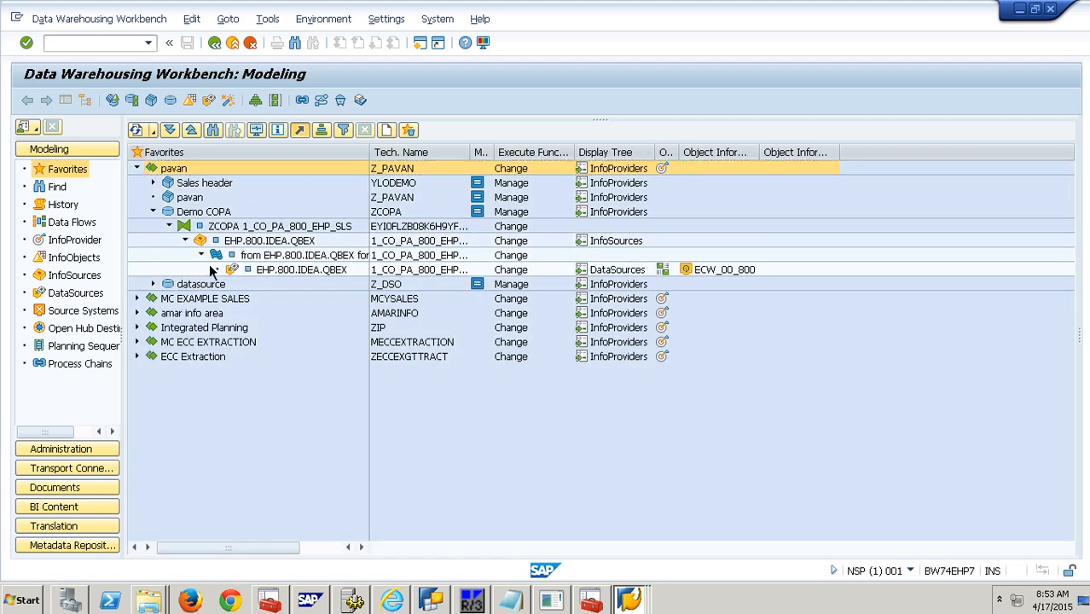
# Create and save an InfoPackage described "ip : Init Load" for DataSource EHP.800.IDEA.QBEX, then return to the workbench
pyautogui.rightClick(278, 274)
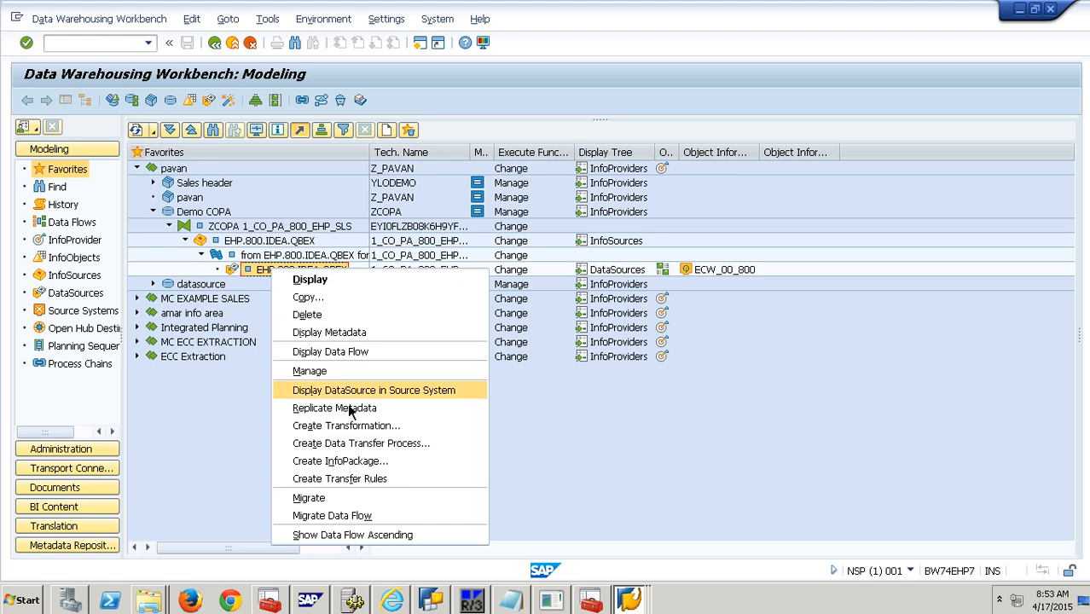
pyautogui.click(374, 461)
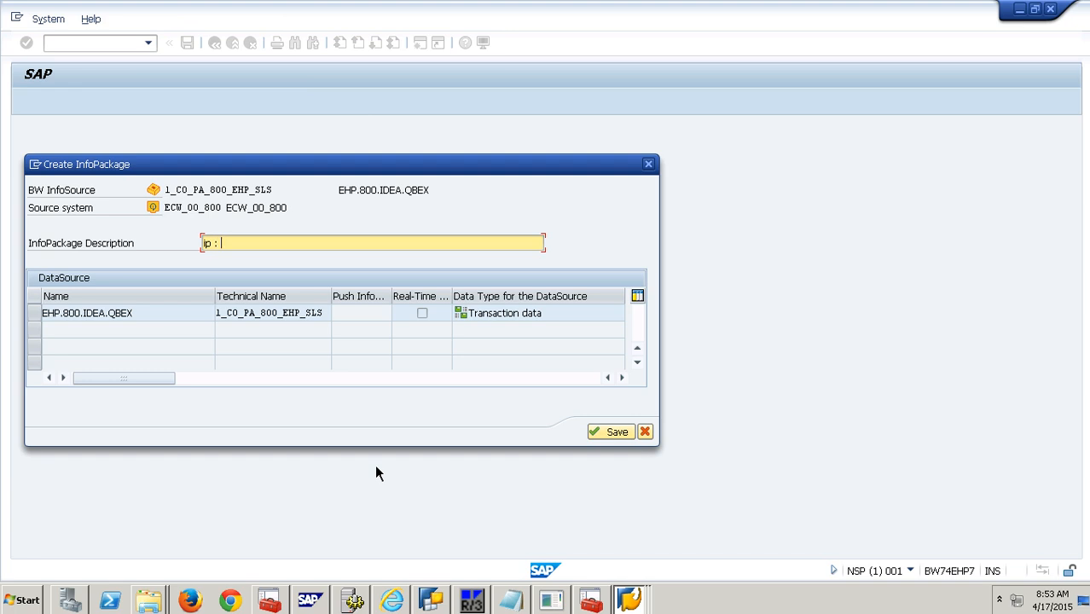
pyautogui.write('ip : Init Load')
pyautogui.press('Return')
pyautogui.click(187, 41)
pyautogui.click(231, 43)
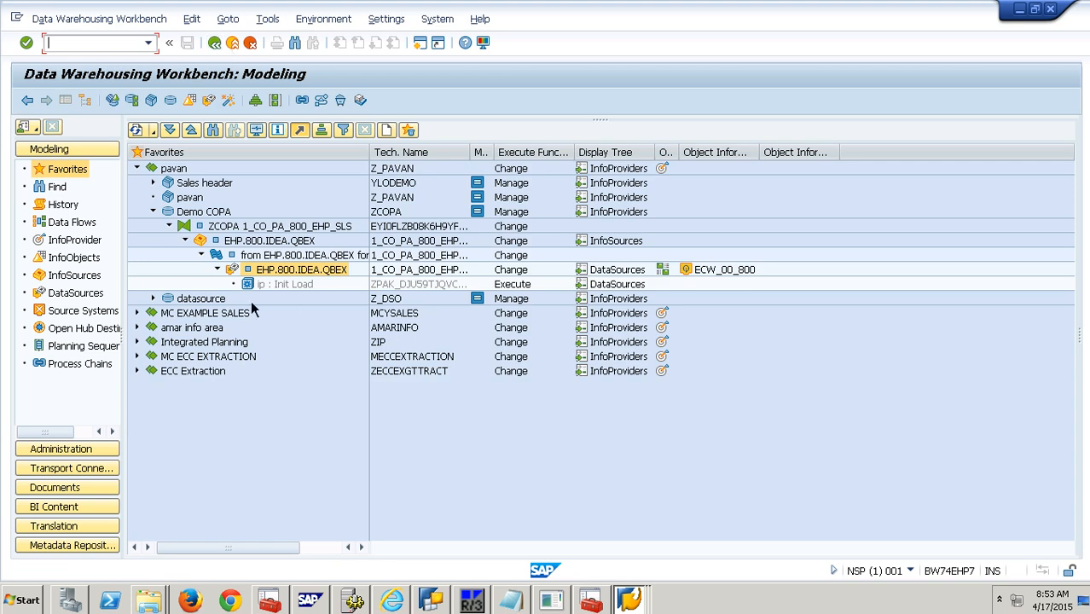
# Create migration project ZCOPAMIGR for the Demo COPA data flow, include all objects from update rules to InfoPackage, and save it
pyautogui.rightClick(227, 218)
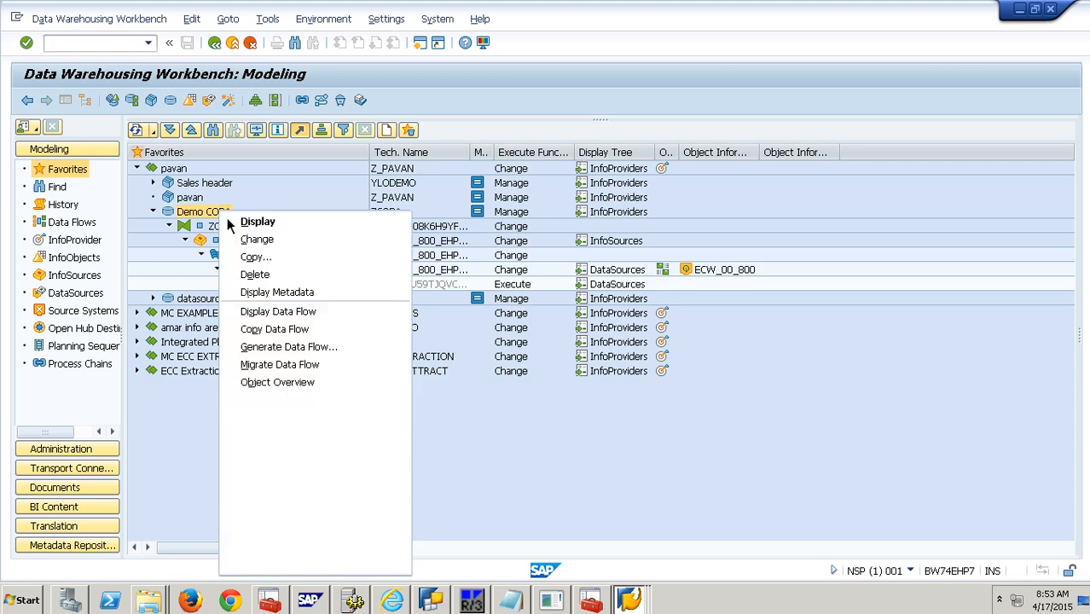
pyautogui.click(299, 367)
pyautogui.write('zcopamigr')
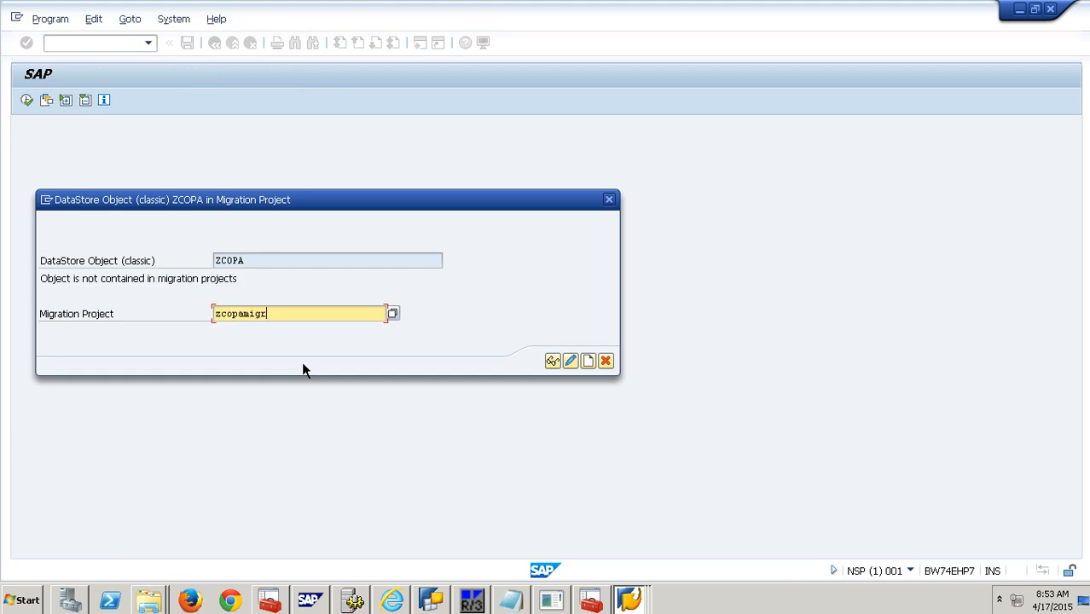
pyautogui.click(590, 367)
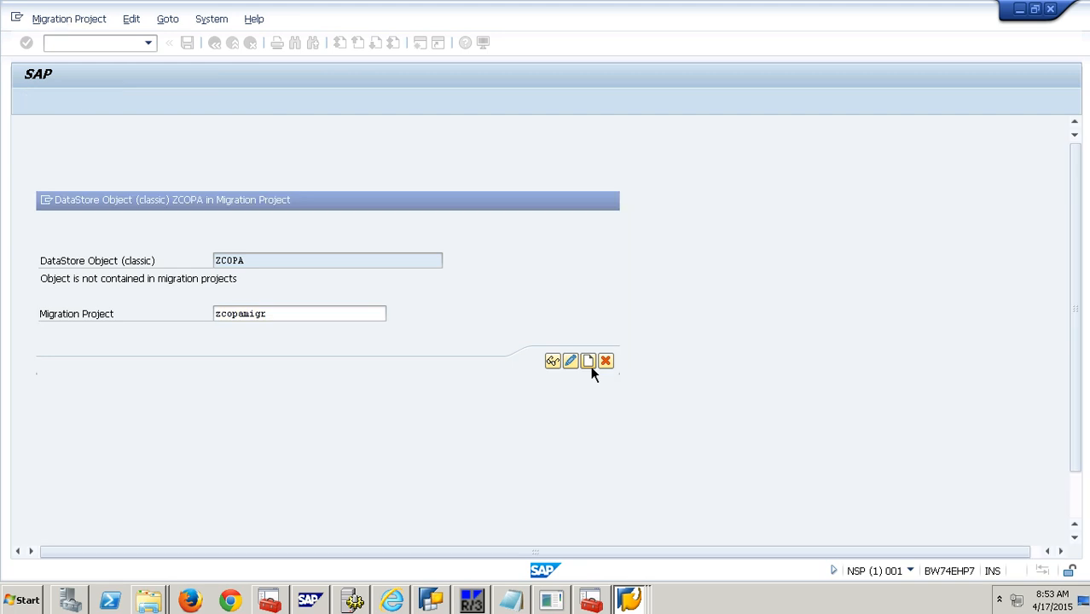
pyautogui.click(316, 248)
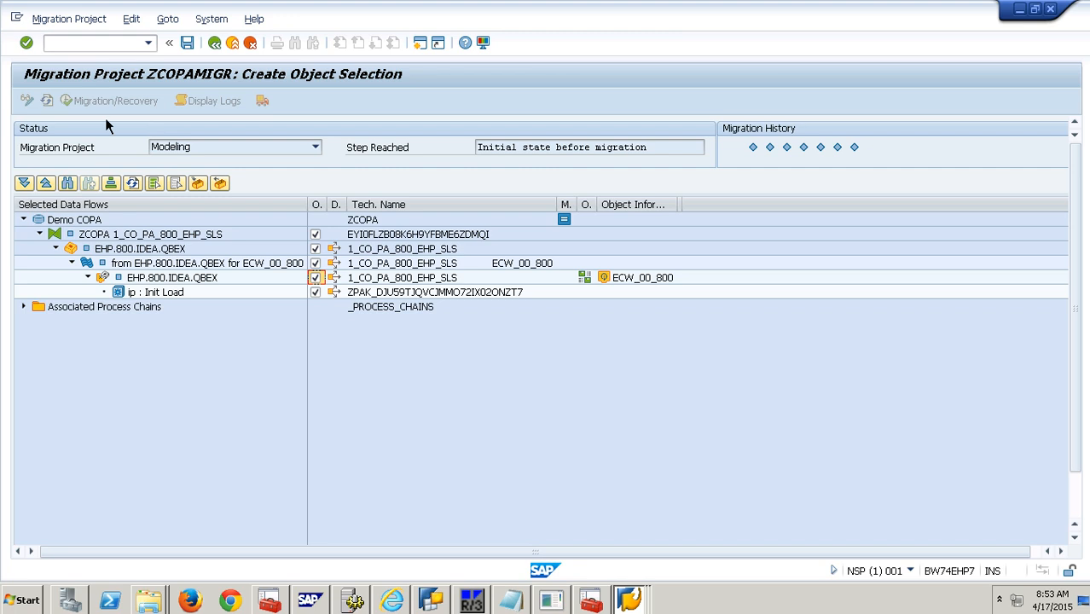
pyautogui.click(189, 44)
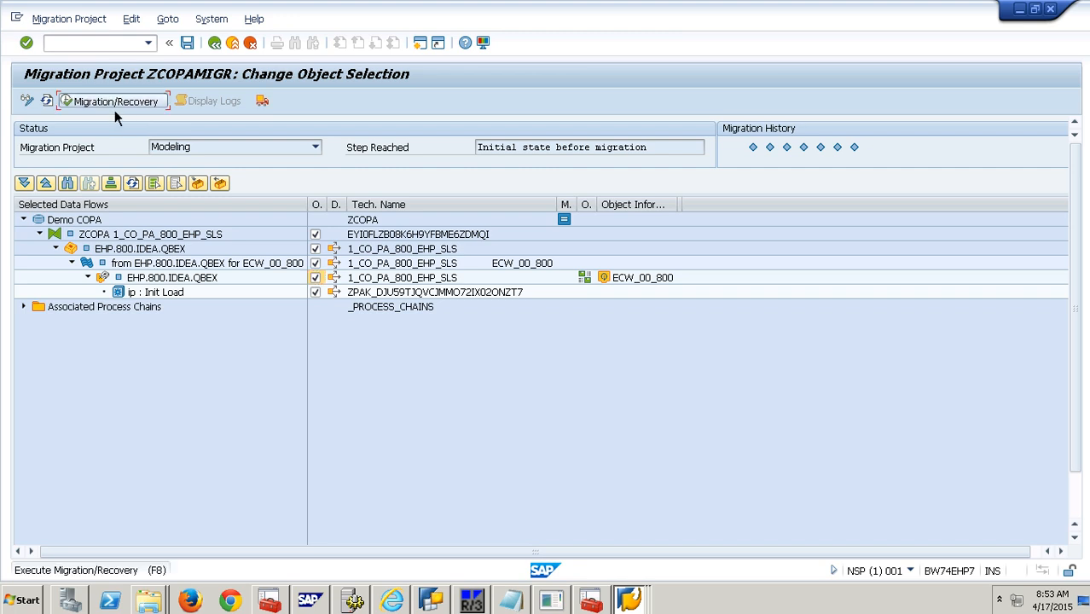
# Try to run the migration of project ZCOPAMIGR with all seven migration steps selected and creation of InfoSource 1_CO_PA_800_EHP_SLS
pyautogui.click(114, 102)
pyautogui.click(415, 244)
pyautogui.click(417, 261)
pyautogui.click(424, 280)
pyautogui.click(426, 314)
pyautogui.click(425, 331)
pyautogui.click(426, 349)
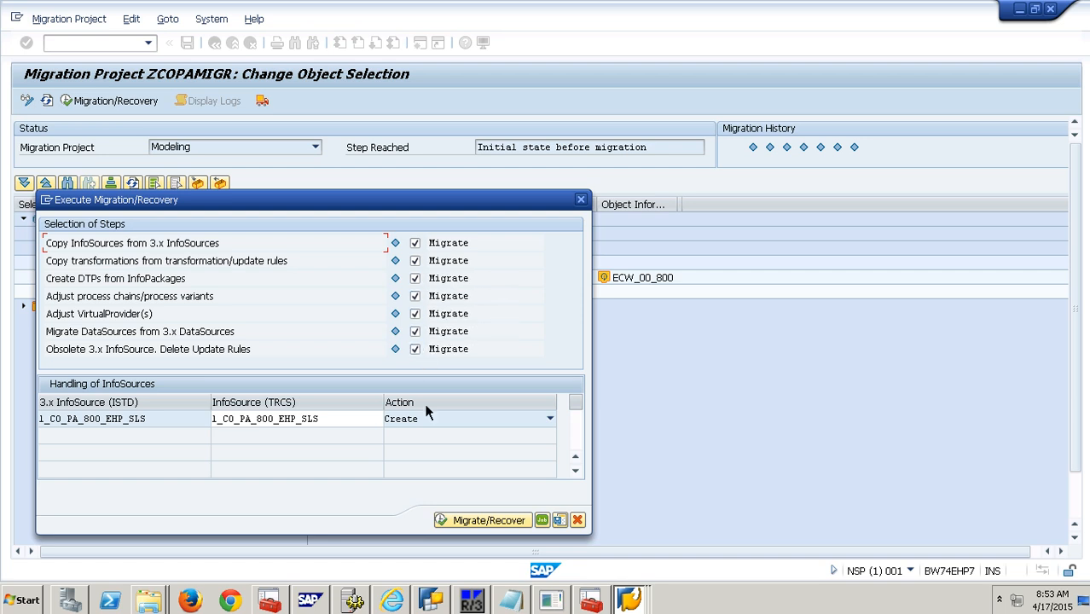
pyautogui.click(450, 523)
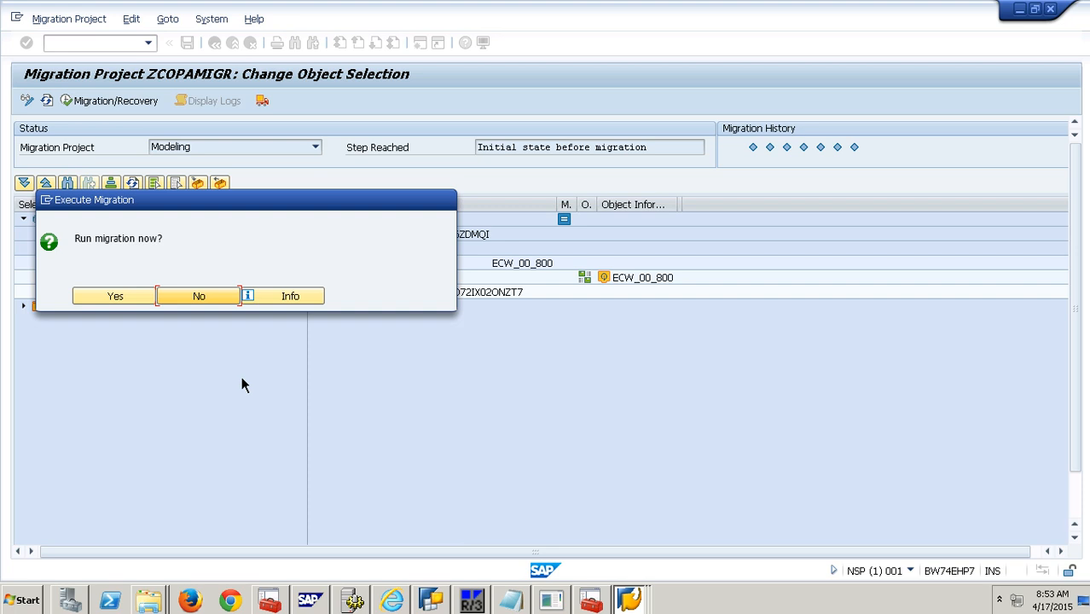
pyautogui.click(140, 298)
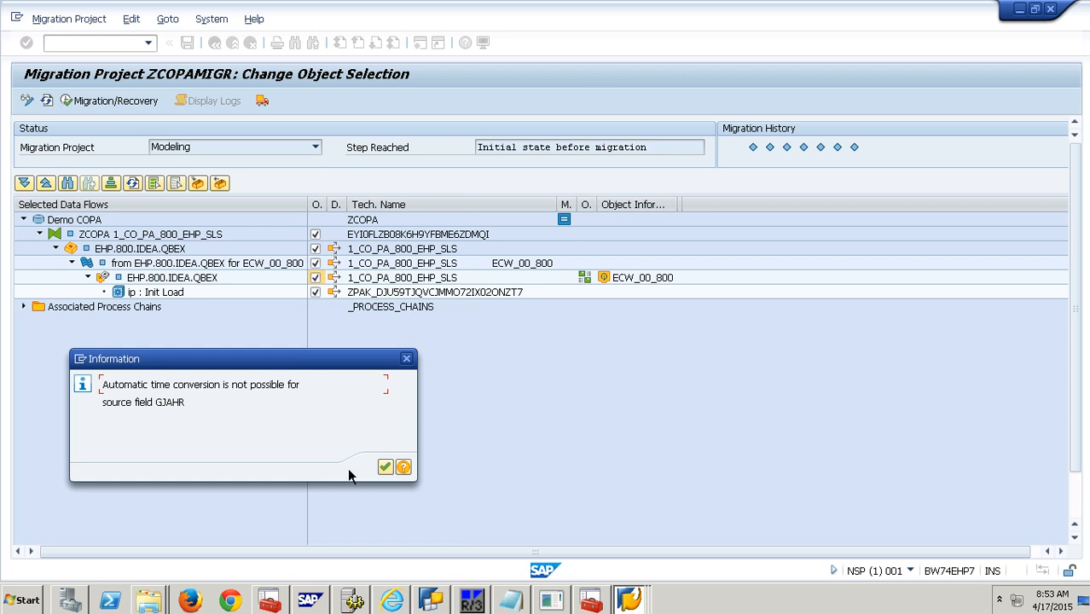
pyautogui.click(385, 467)
pyautogui.click(386, 467)
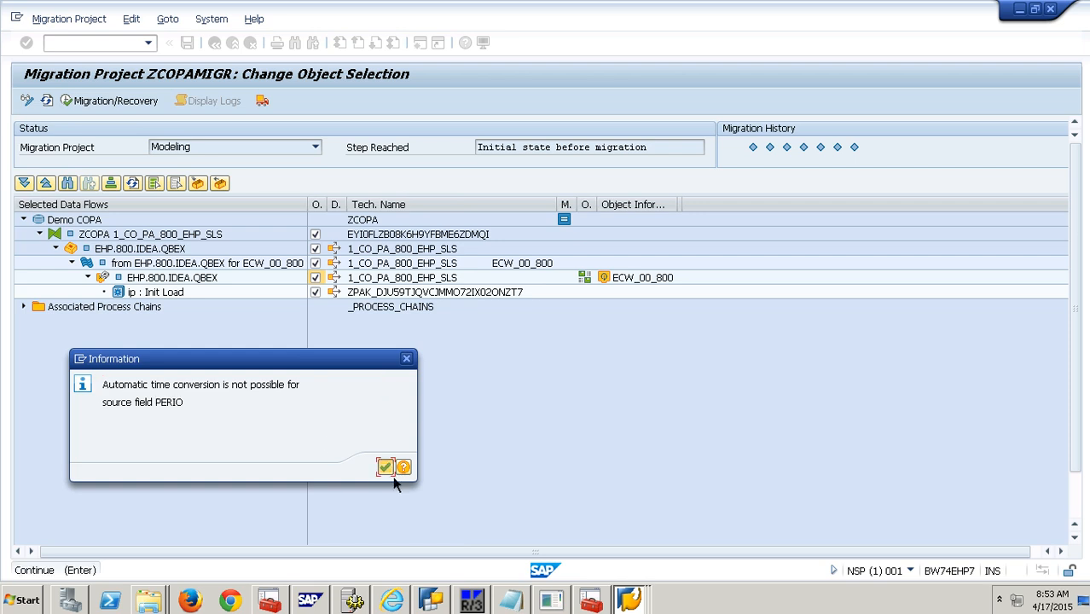
pyautogui.press('Return')
pyautogui.click(388, 470)
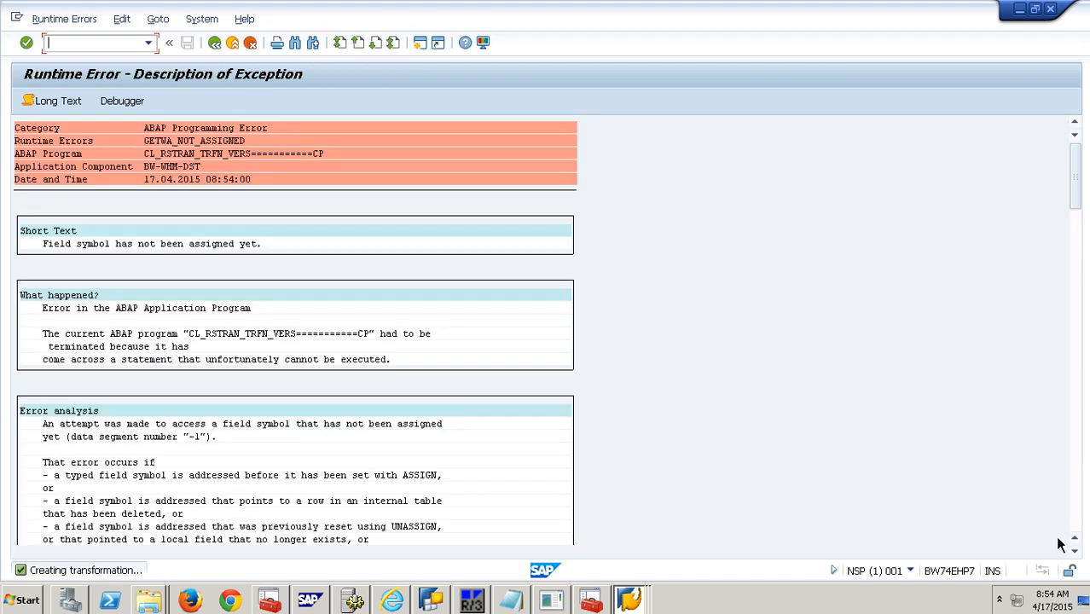
# Examine the runtime error description, including its trigger location, source code extract and active calls
pyautogui.click(1075, 550)
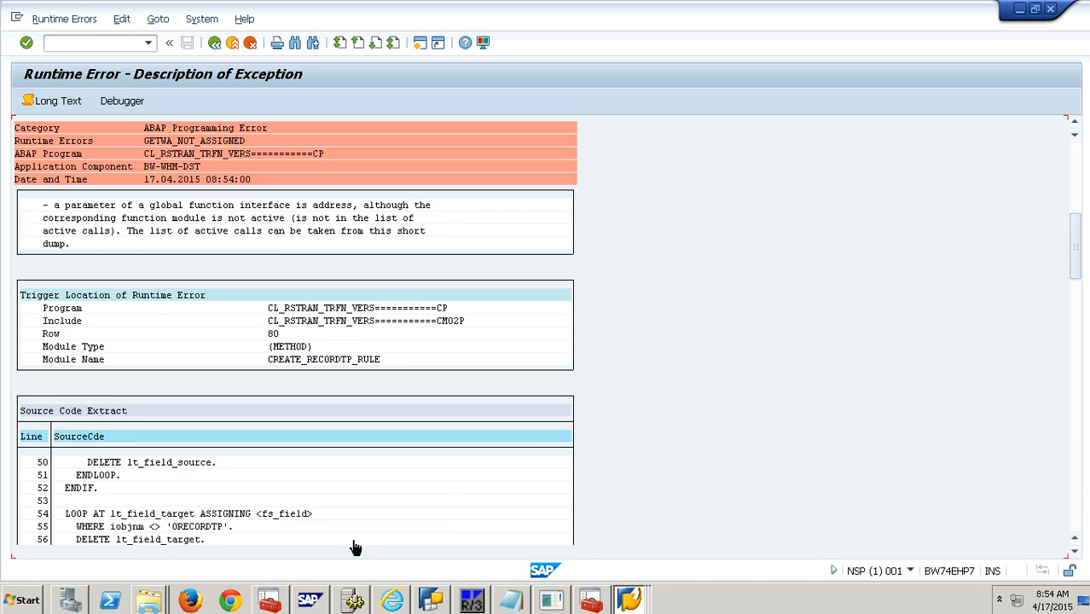
pyautogui.scroll(-1, 215, 534)
pyautogui.scroll(-3, 214, 535)
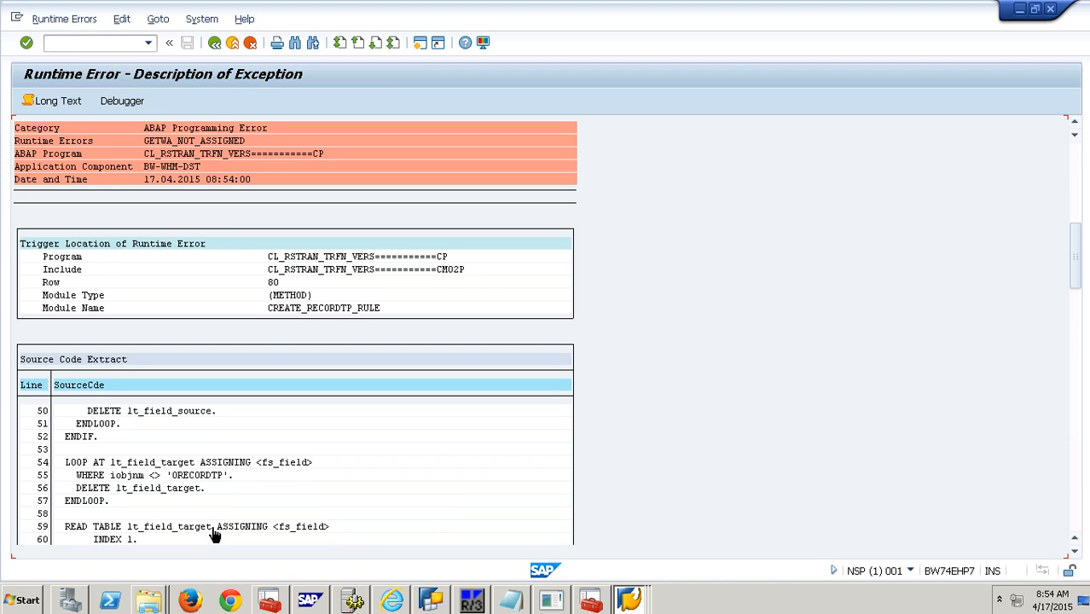
pyautogui.scroll(-4, 215, 534)
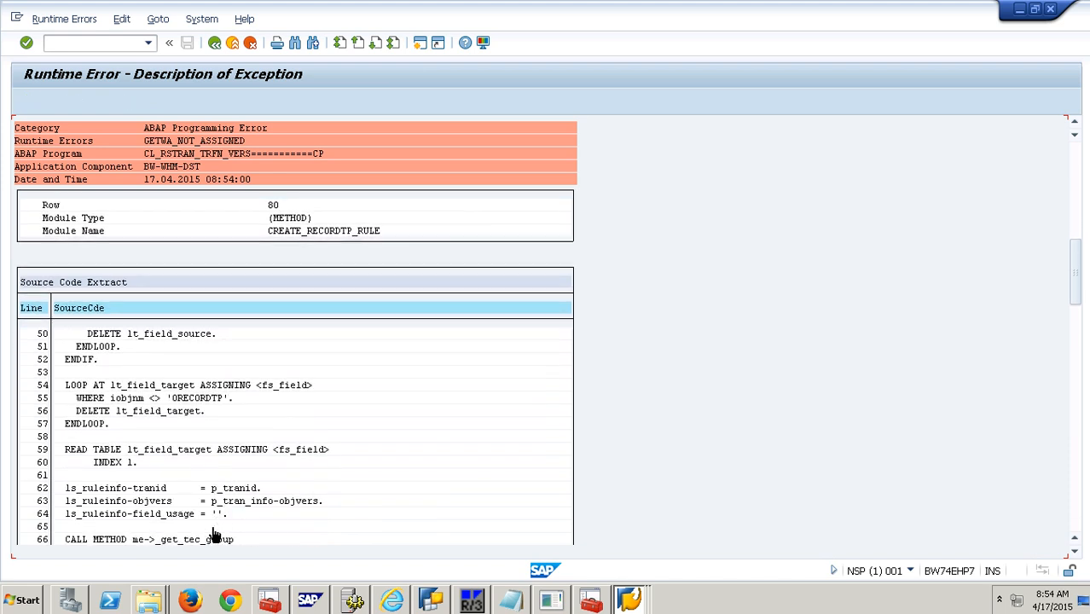
pyautogui.scroll(-5, 215, 535)
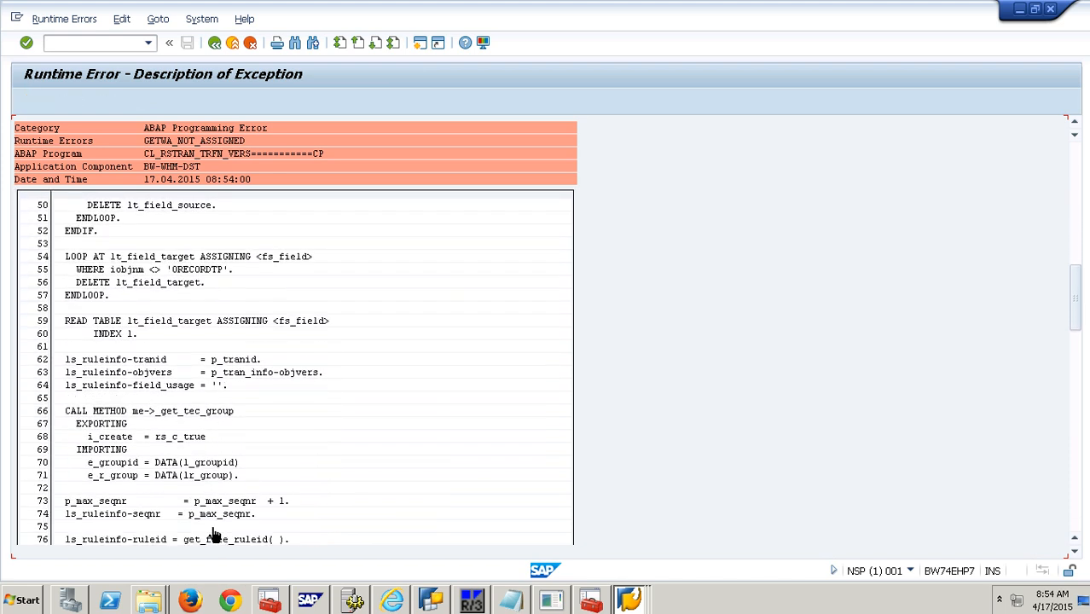
pyautogui.scroll(-3, 215, 535)
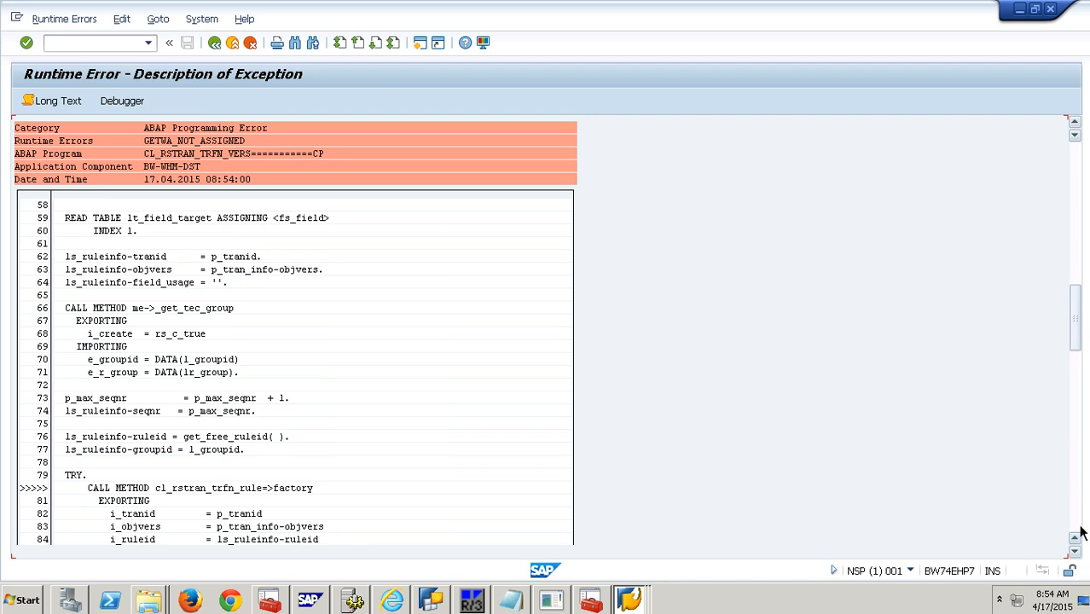
pyautogui.scroll(-10, 1082, 533)
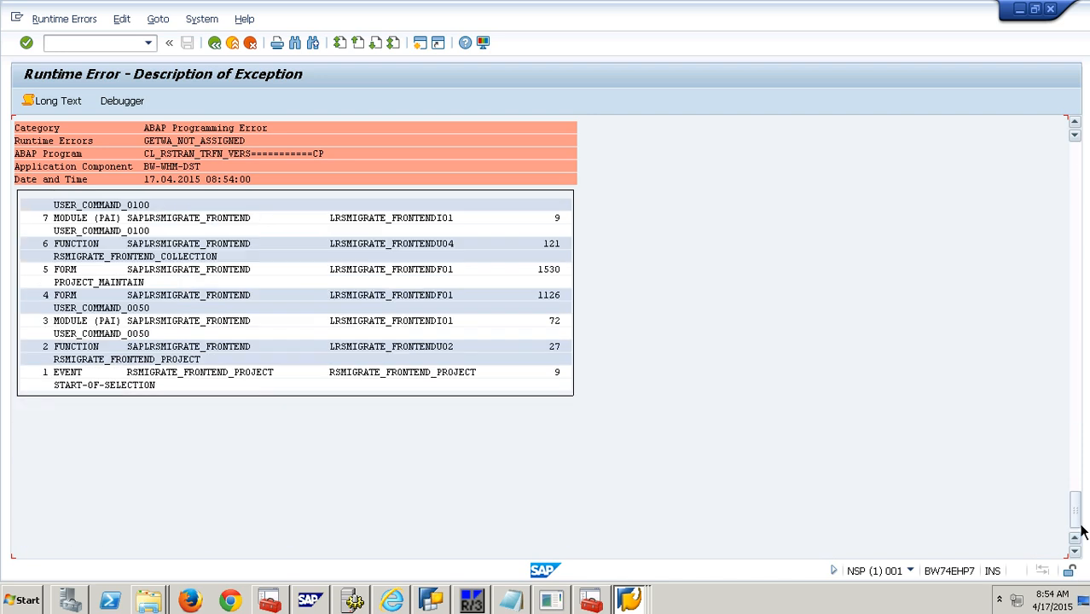
pyautogui.scroll(8, 358, 503)
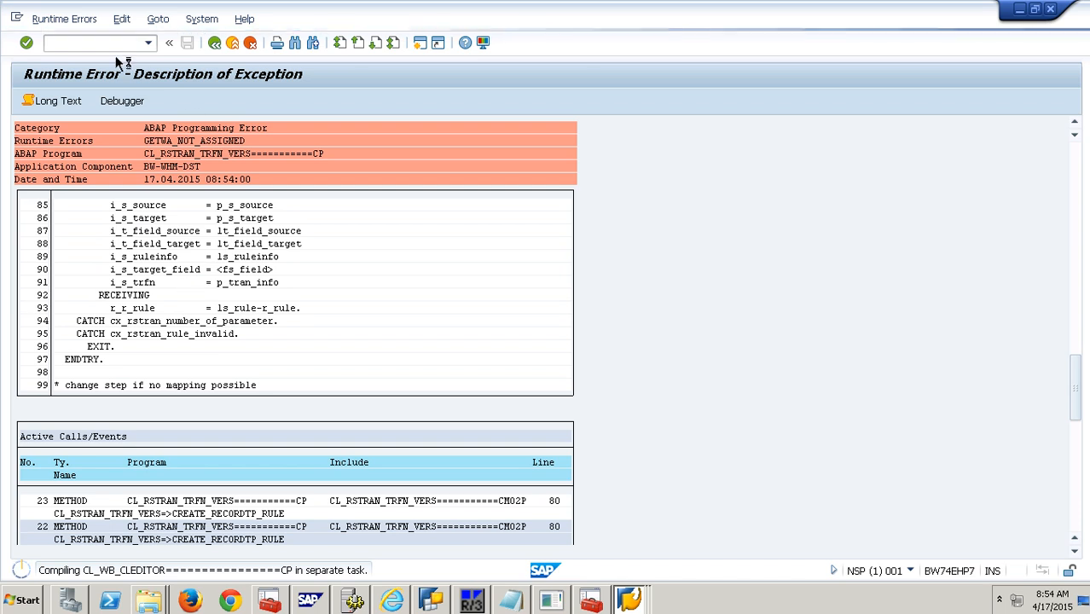
# Stop the terminated transaction, reopen RSA1 and expand the Demo COPA data flow under InfoArea pavan down to its InfoPackage
pyautogui.click(64, 19)
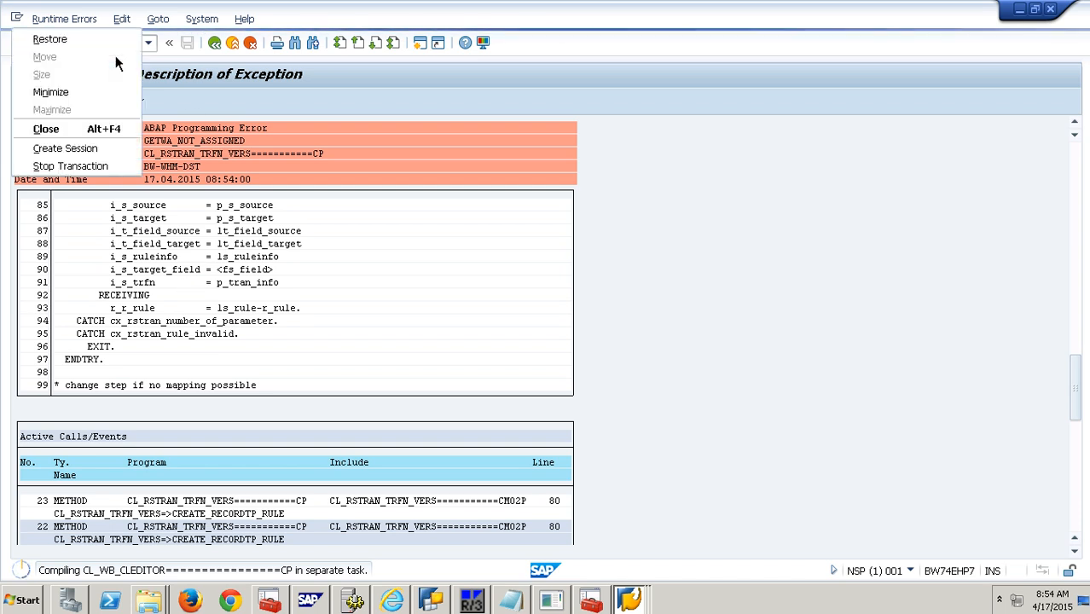
pyautogui.click(92, 171)
pyautogui.write('rsa1')
pyautogui.press('Return')
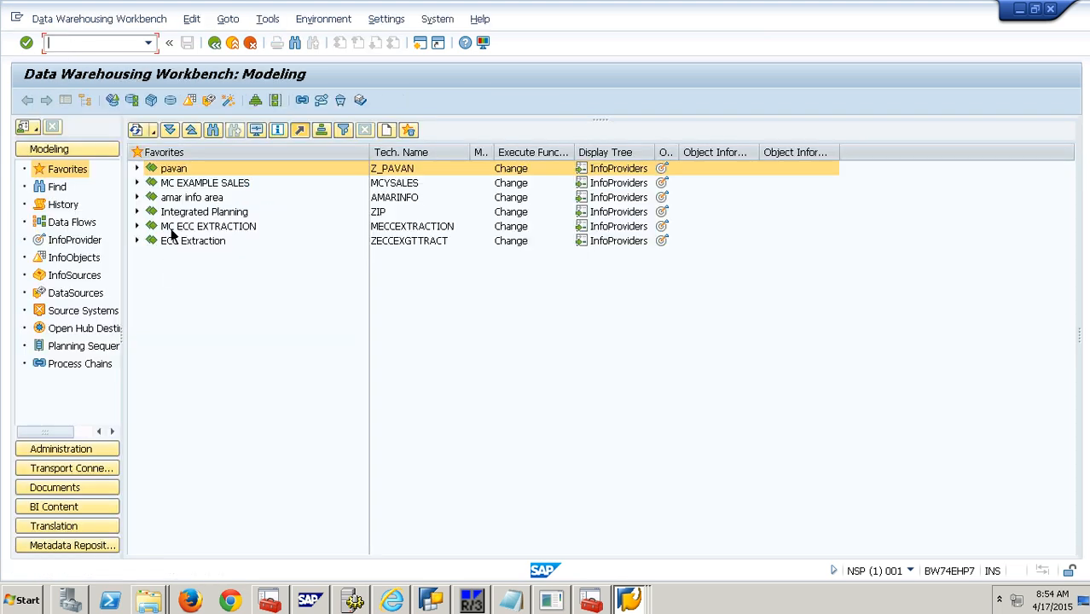
pyautogui.click(137, 169)
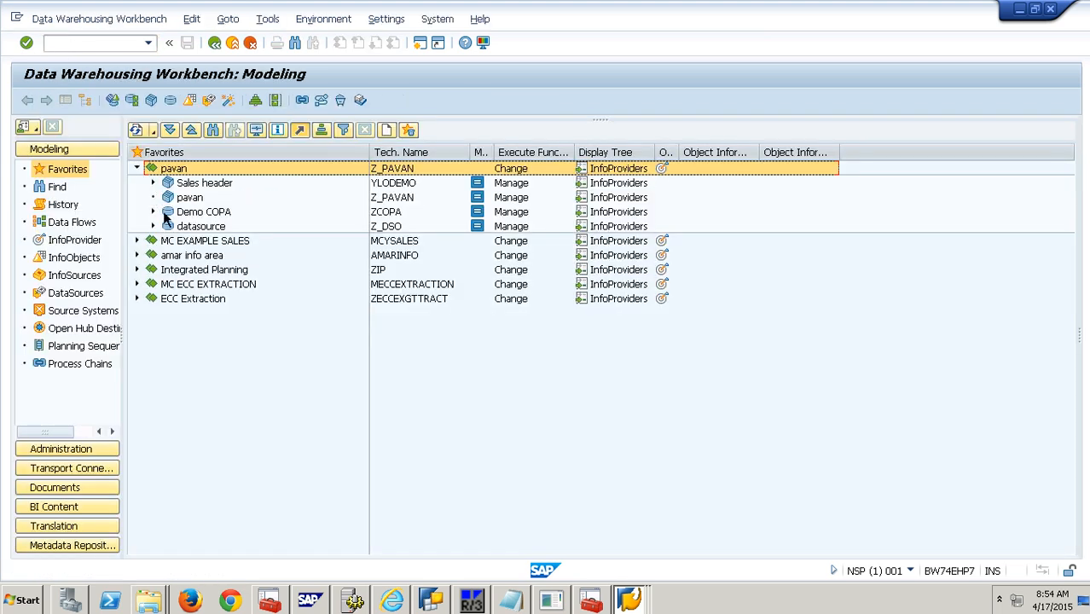
pyautogui.click(154, 213)
pyautogui.click(170, 228)
pyautogui.click(186, 242)
pyautogui.click(201, 255)
pyautogui.click(217, 269)
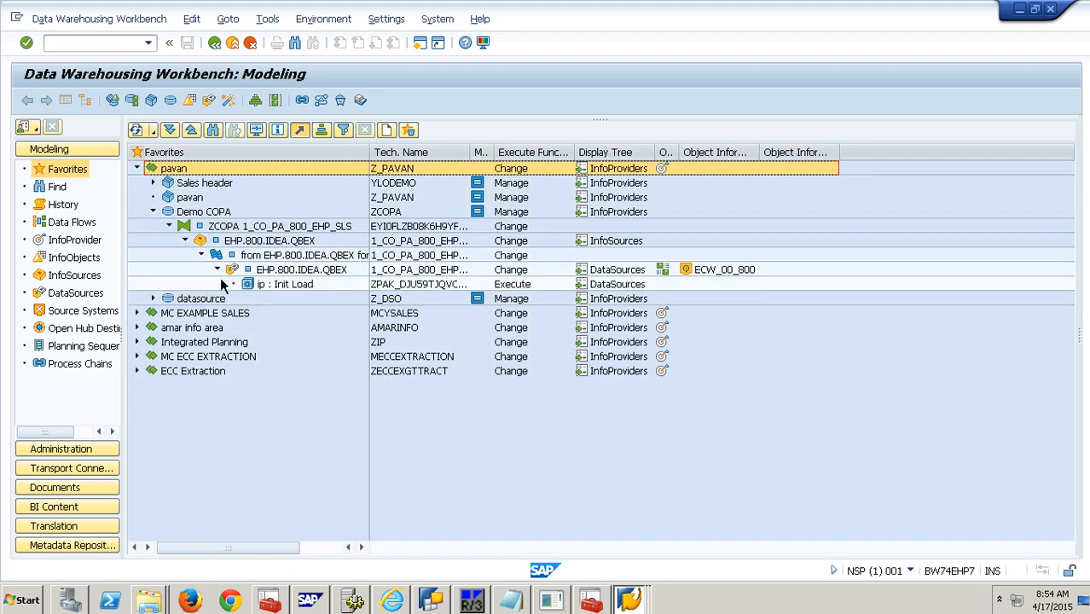
# Refresh the tree, restart transaction RSA1 and expand Demo COPA again down to the InfoPackage
pyautogui.click(136, 130)
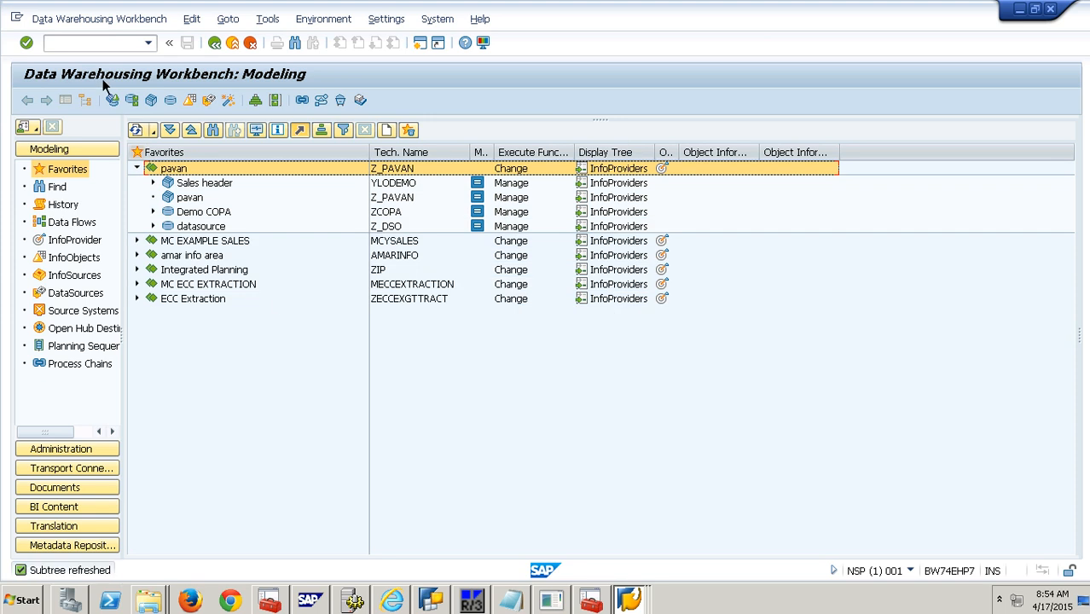
pyautogui.click(99, 46)
pyautogui.write('/n')
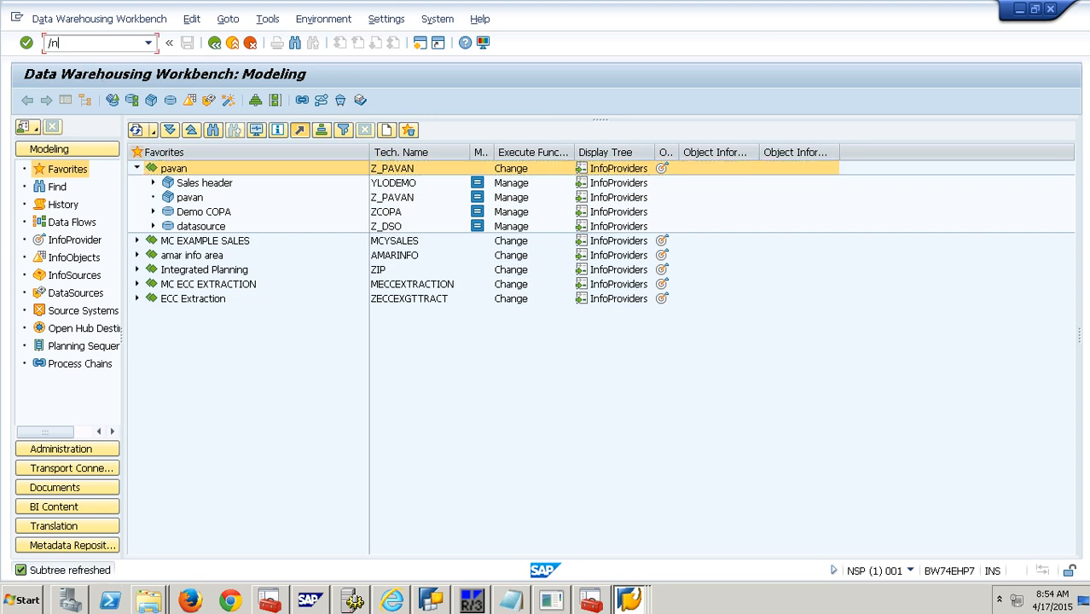
pyautogui.write('rsa1')
pyautogui.press('Return')
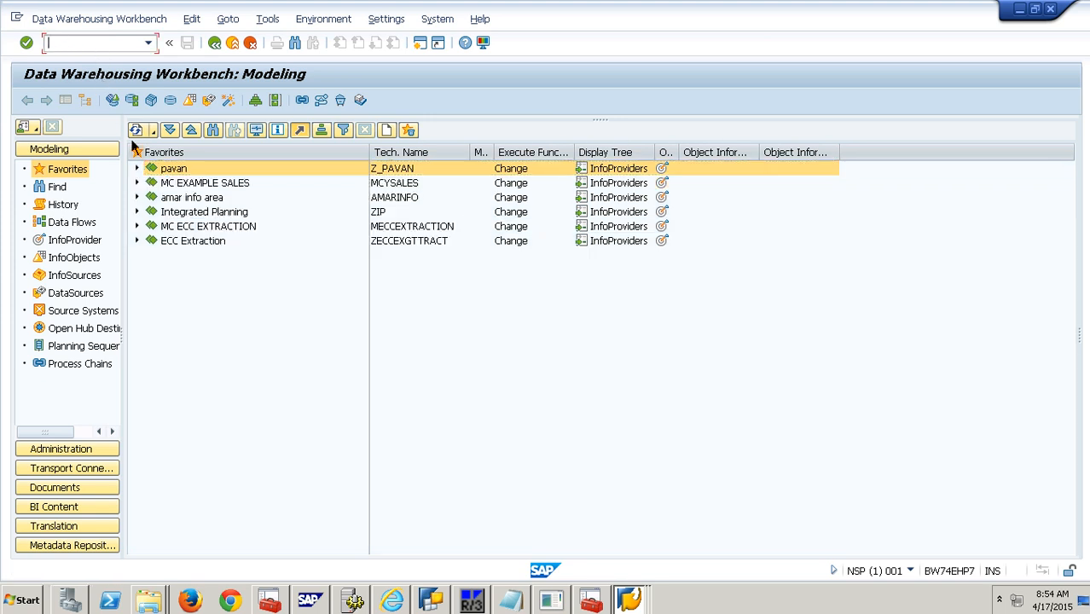
pyautogui.doubleClick(147, 176)
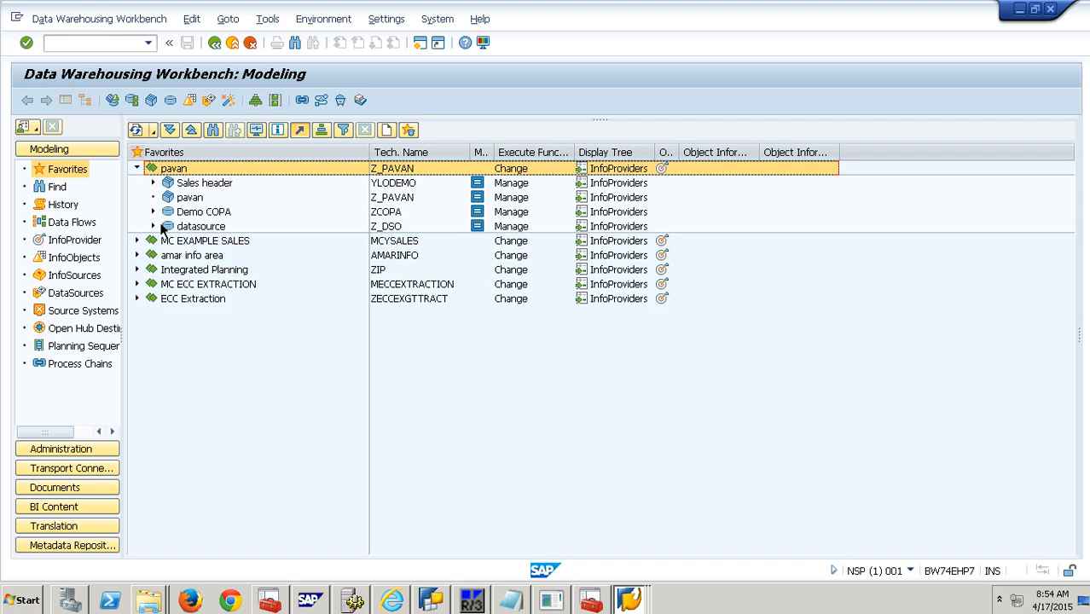
pyautogui.click(152, 211)
pyautogui.click(169, 226)
pyautogui.click(184, 241)
pyautogui.click(203, 256)
pyautogui.click(218, 270)
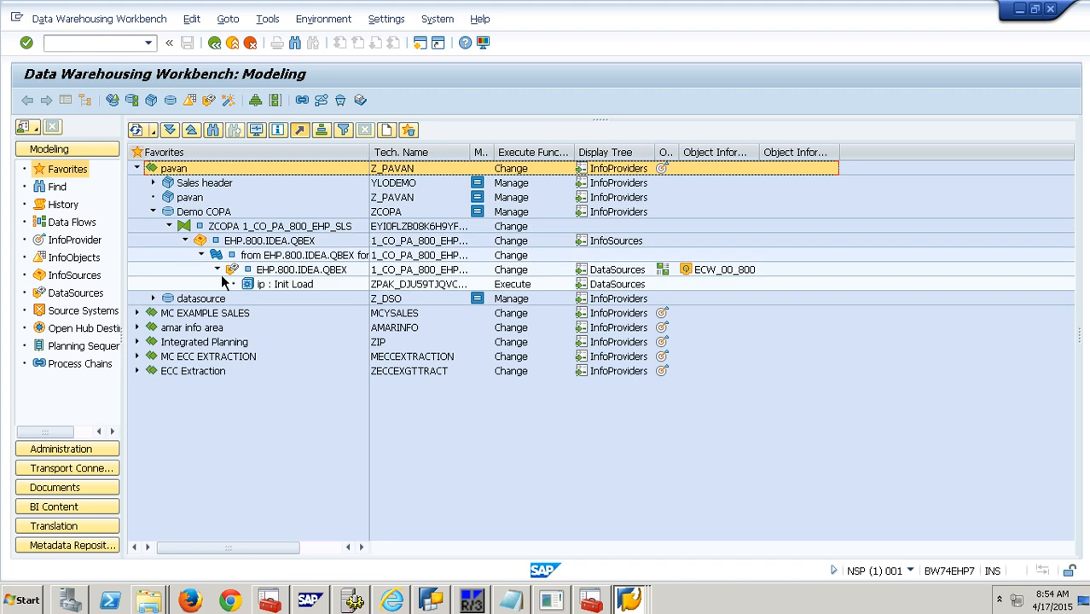
# Try to create a transformation from update rule ZCOPA 1_CO_PA_800_EHP_SLS, copying its 3.x InfoSource to new InfoSource Z1_CO_PA_800_EHP_SLS
pyautogui.rightClick(297, 232)
pyautogui.moveTo(452, 306)
pyautogui.click(503, 305)
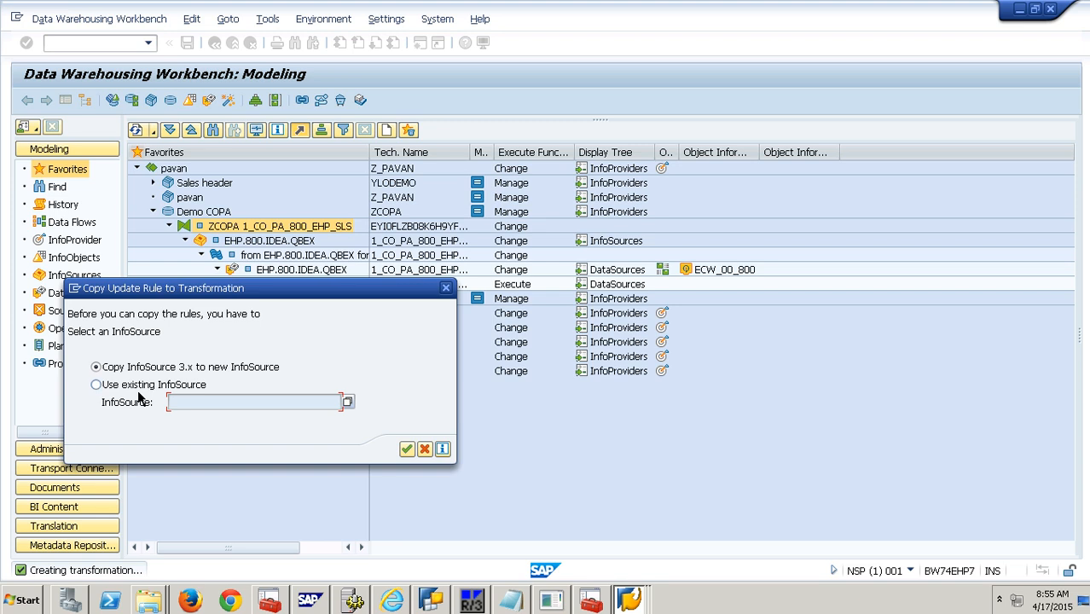
pyautogui.click(411, 451)
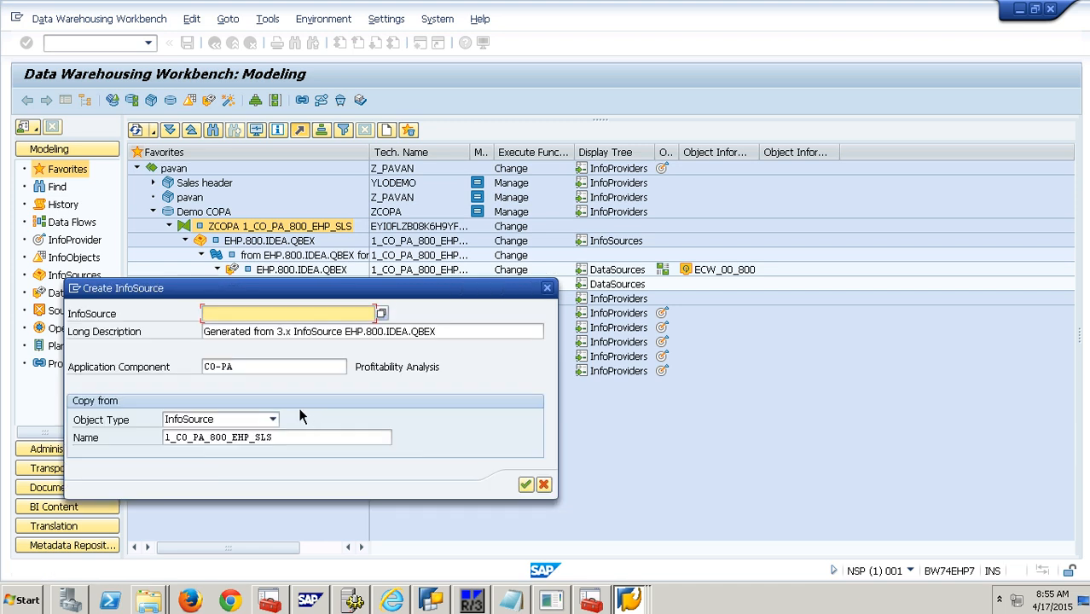
pyautogui.moveTo(285, 441); pyautogui.dragTo(135, 429)
pyautogui.hotkey('ctrl', 'c')
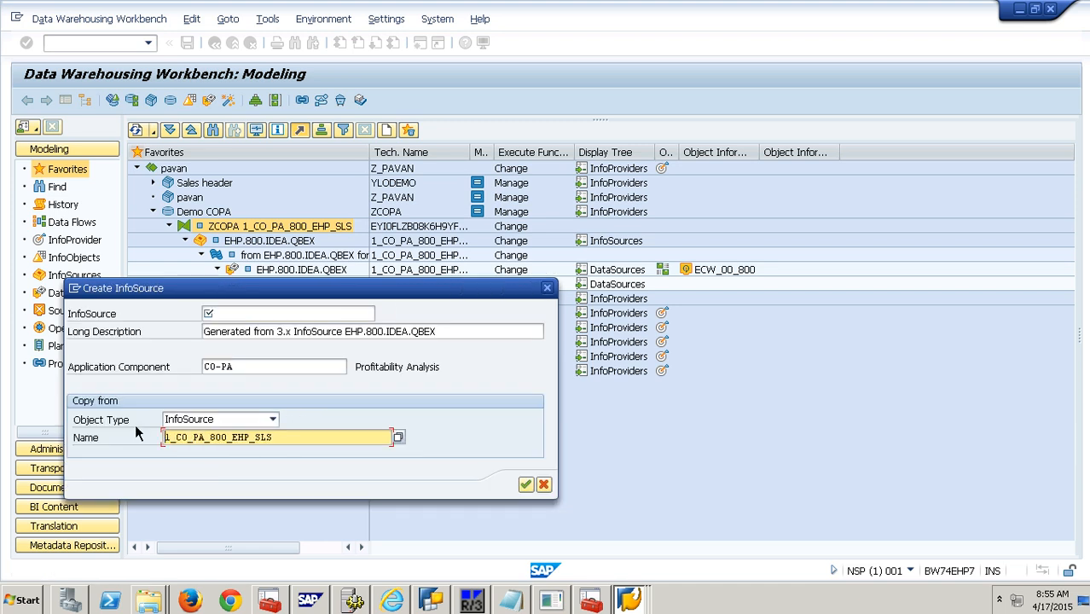
pyautogui.click(236, 315)
pyautogui.hotkey('ctrl', 'v')
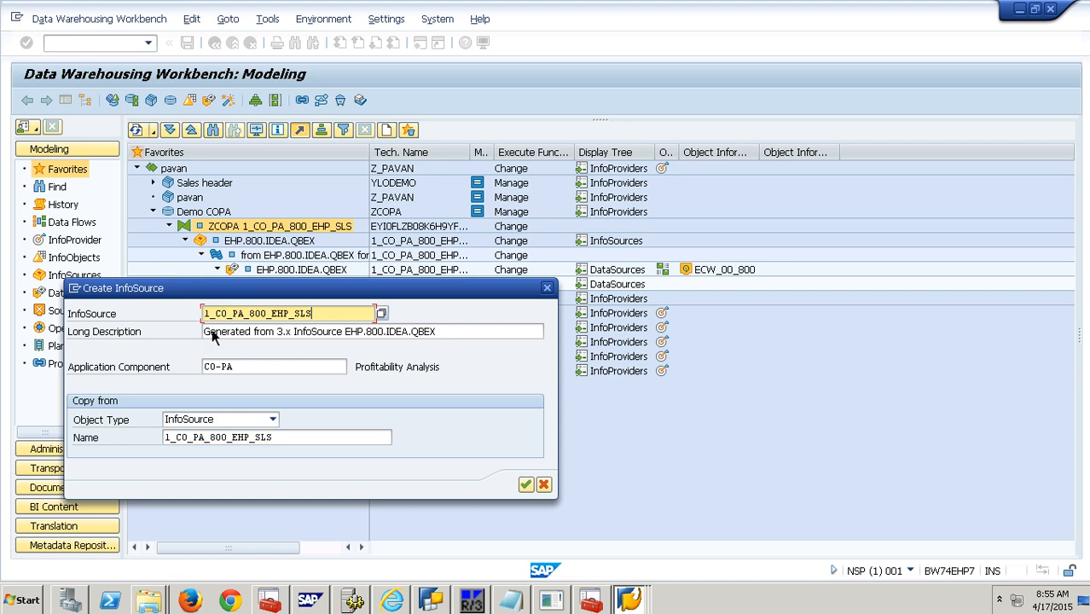
pyautogui.write('z')
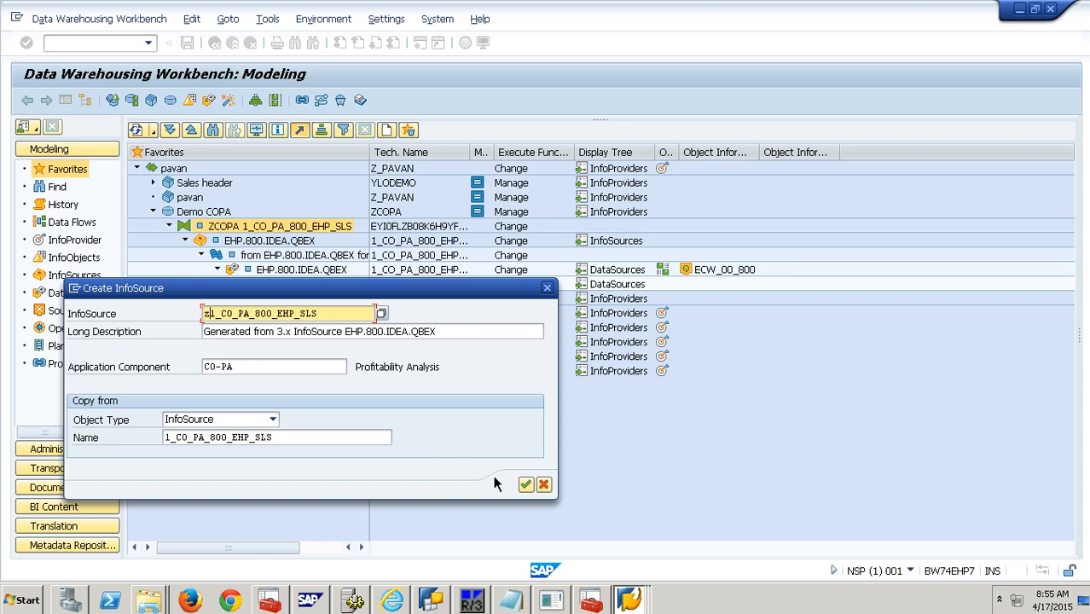
pyautogui.click(525, 484)
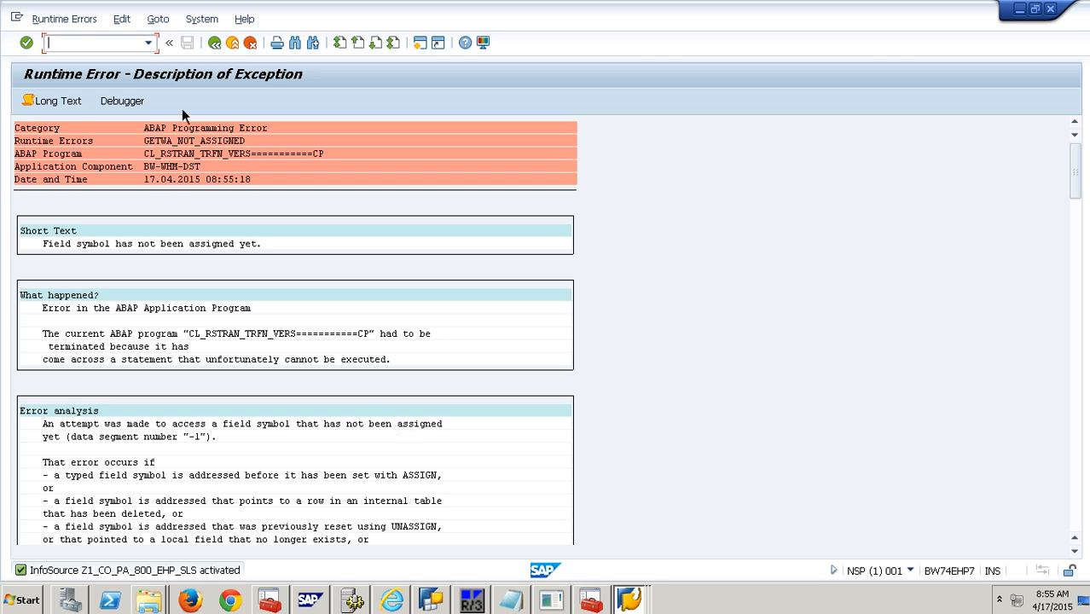
# Leave the runtime error for transaction RSA1 and check the Demo COPA data flow from update rules down to the InfoPackage
pyautogui.write('/nrsa1')
pyautogui.press('Return')
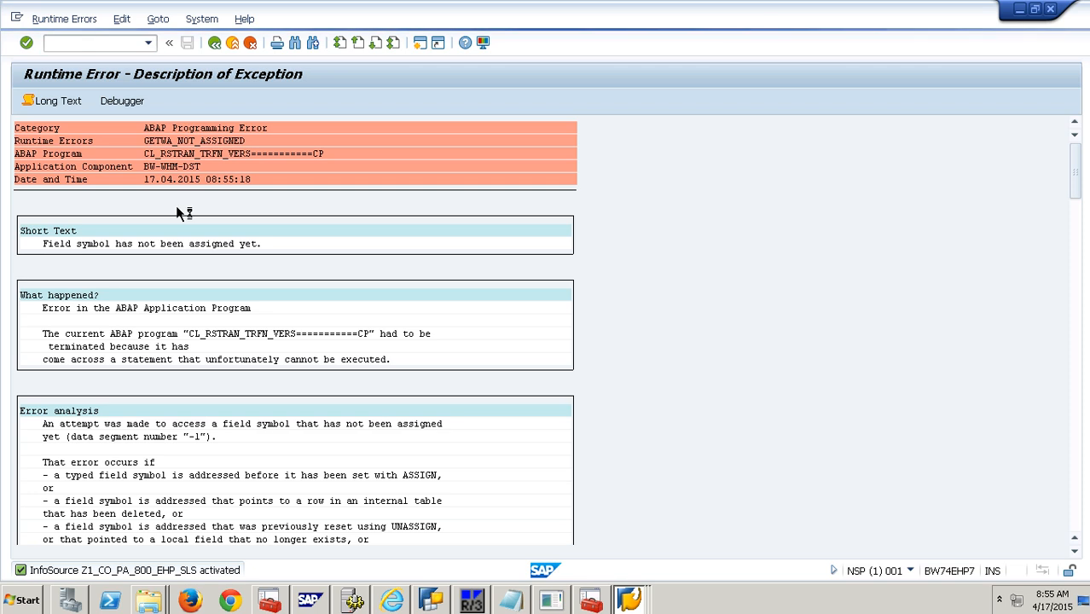
pyautogui.click(139, 169)
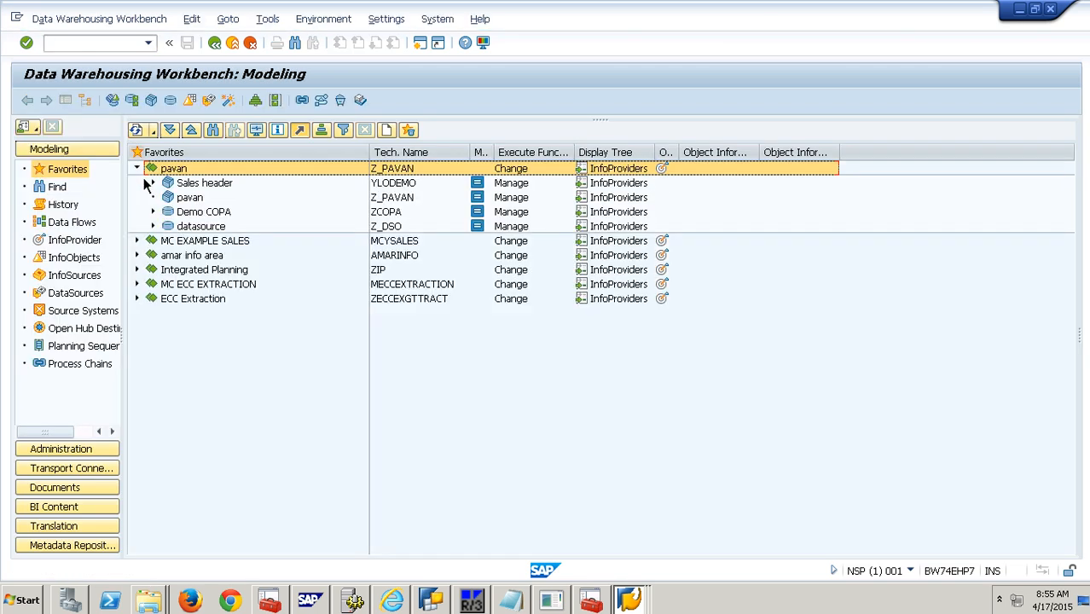
pyautogui.click(153, 212)
pyautogui.click(169, 226)
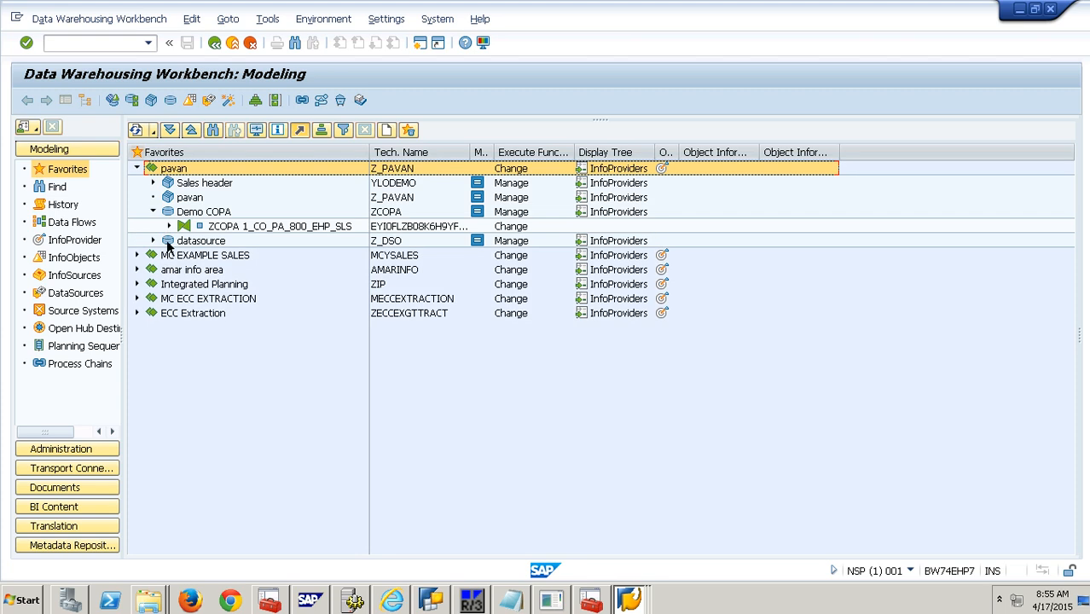
pyautogui.click(186, 243)
pyautogui.click(202, 256)
pyautogui.click(217, 269)
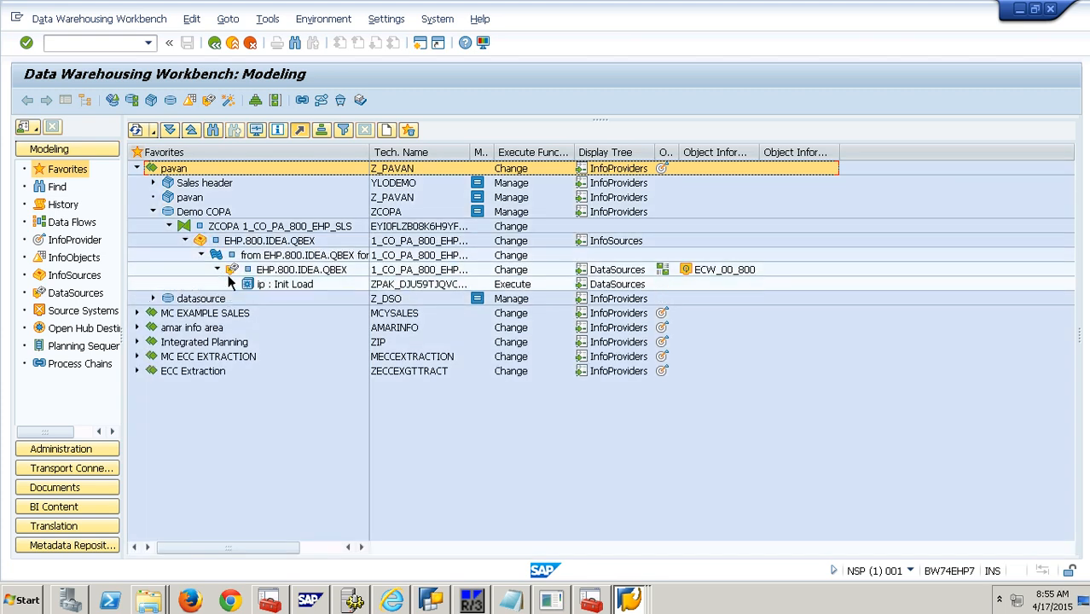
# Open transaction ST22 in a separate session and list today's ABAP runtime errors
pyautogui.click(136, 47)
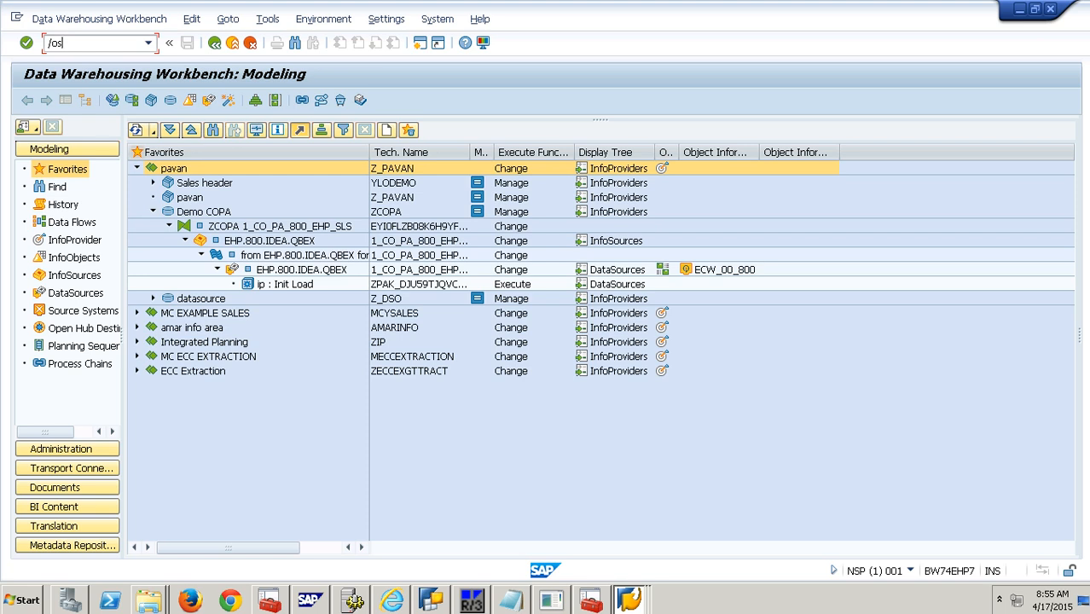
pyautogui.press('Return')
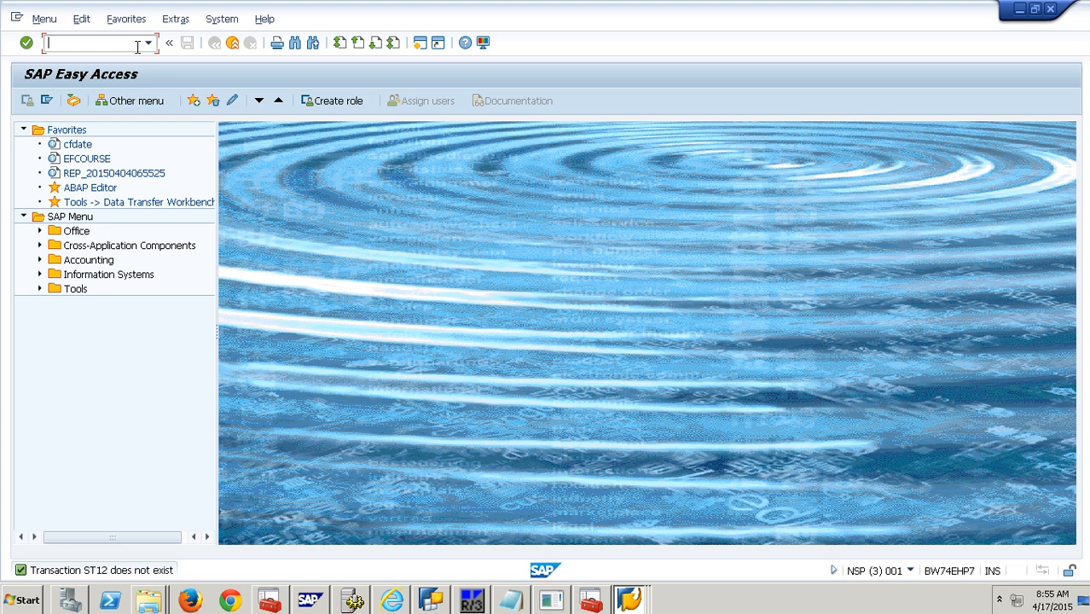
pyautogui.write('st22')
pyautogui.press('Return')
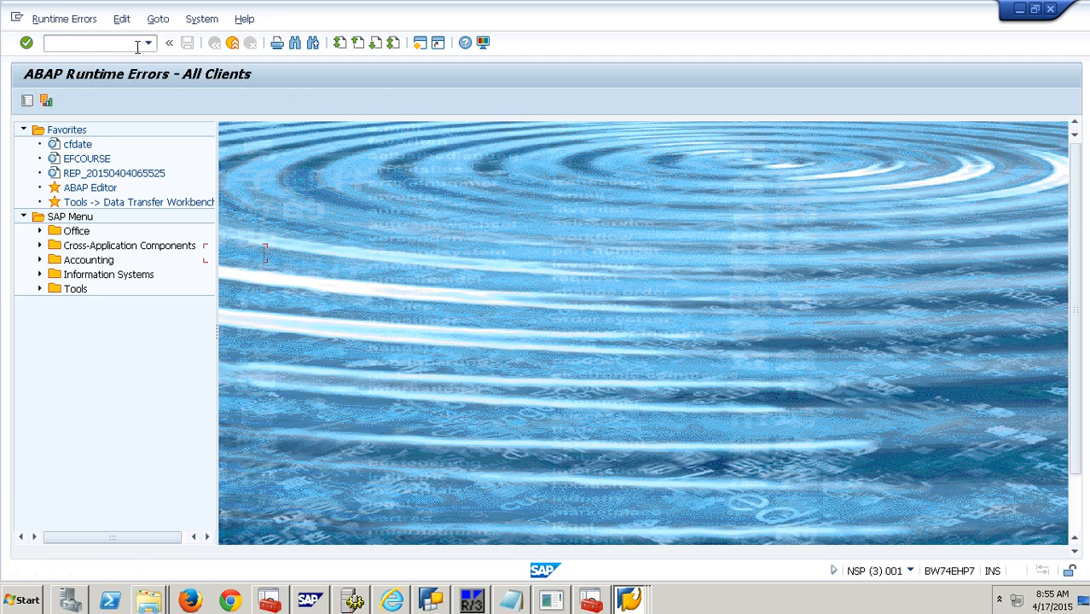
pyautogui.click(243, 171)
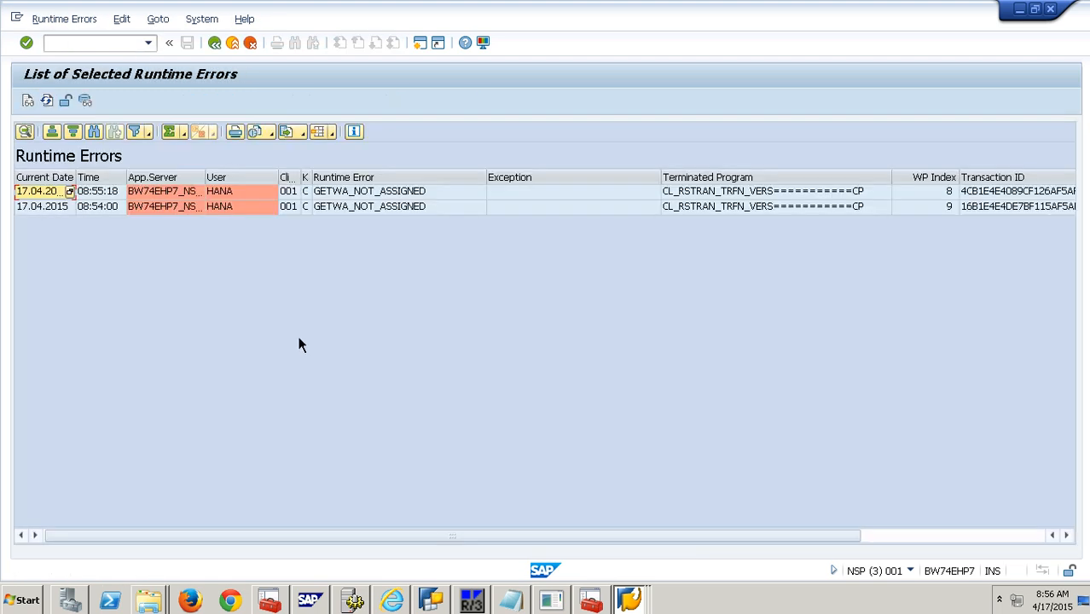
# Read the long text of the 08:55:18 runtime error and inspect its termination line 80 in the ABAP source code
pyautogui.doubleClick(121, 196)
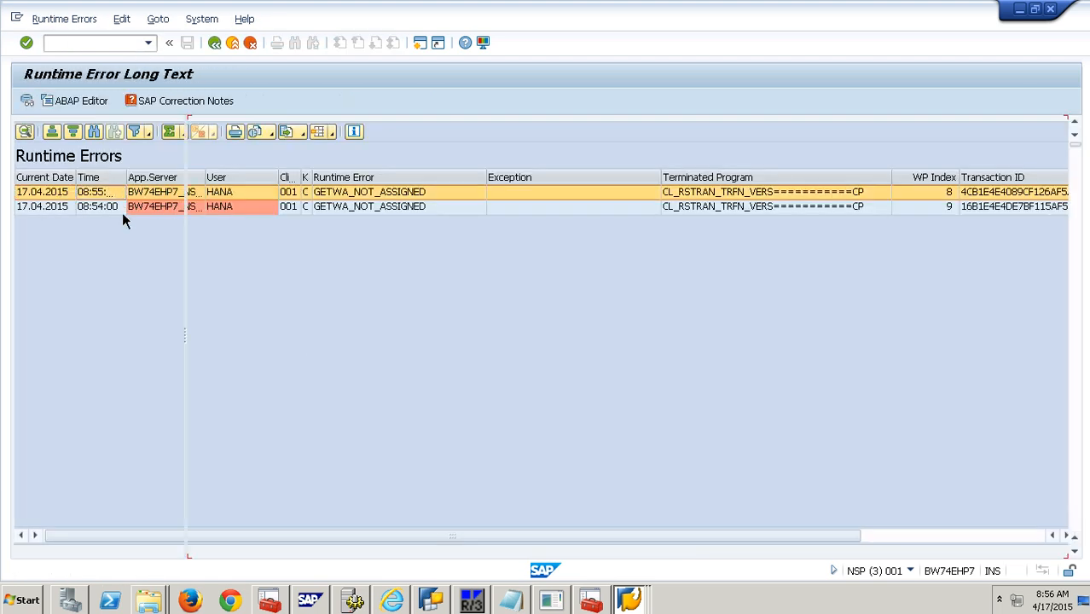
pyautogui.click(1079, 523)
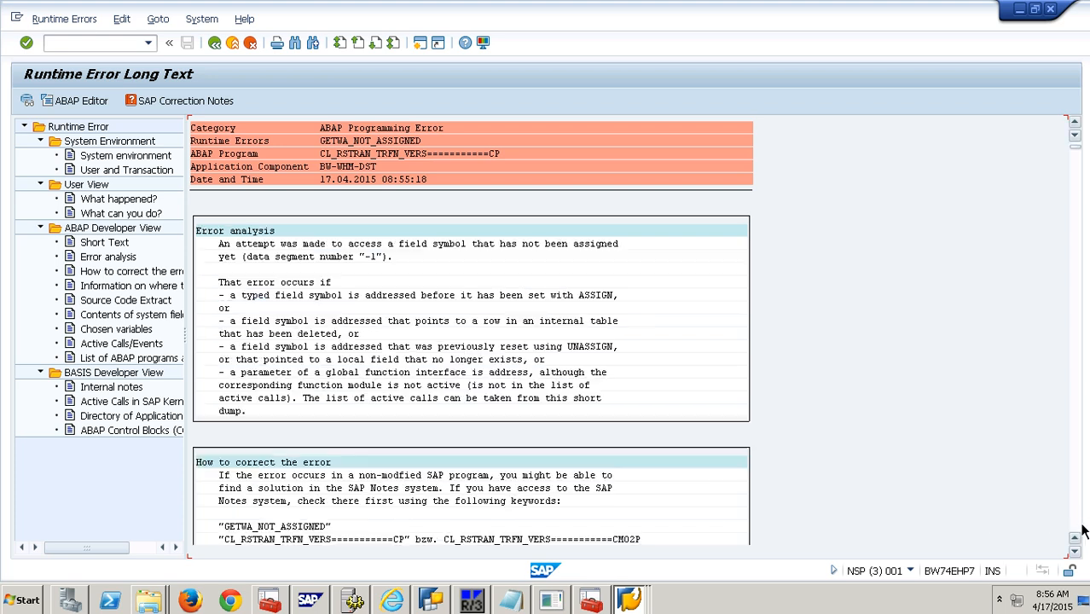
pyautogui.click(1079, 523)
pyautogui.click(1079, 524)
pyautogui.click(1082, 525)
pyautogui.click(1081, 525)
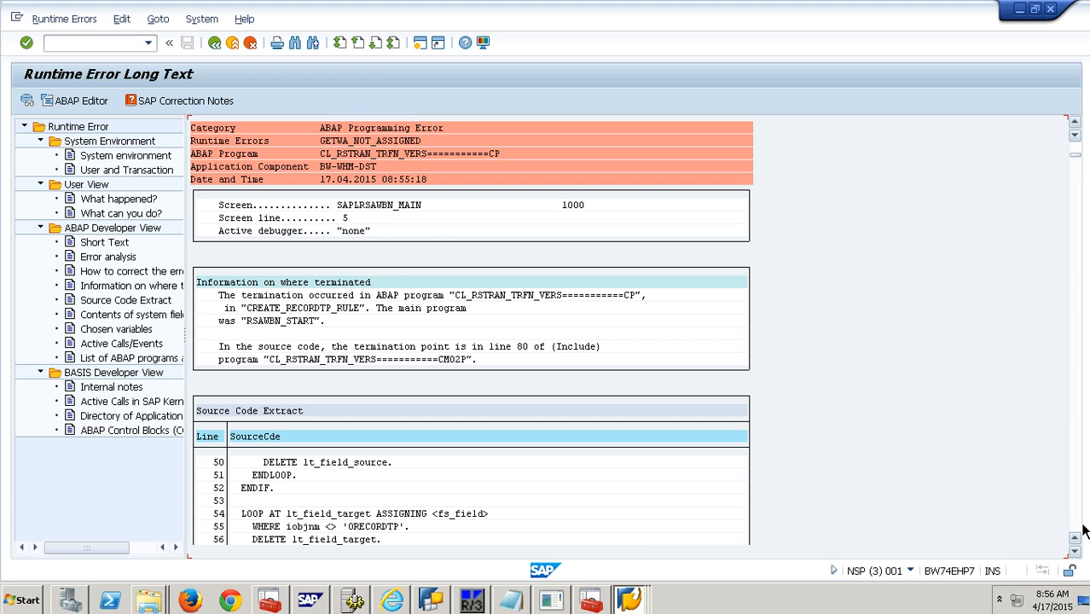
pyautogui.click(1081, 530)
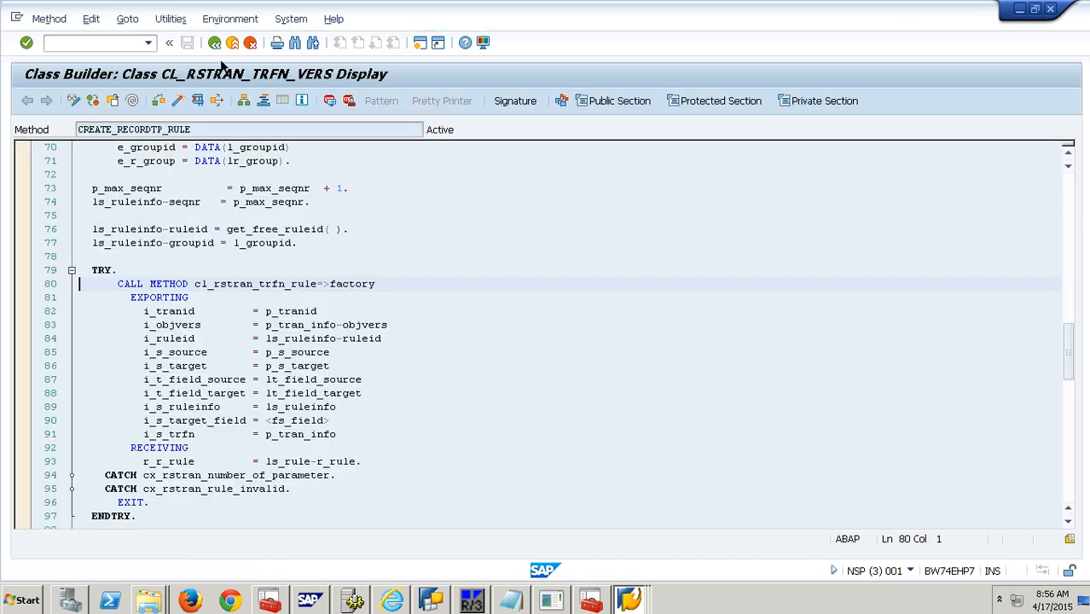
pyautogui.click(215, 43)
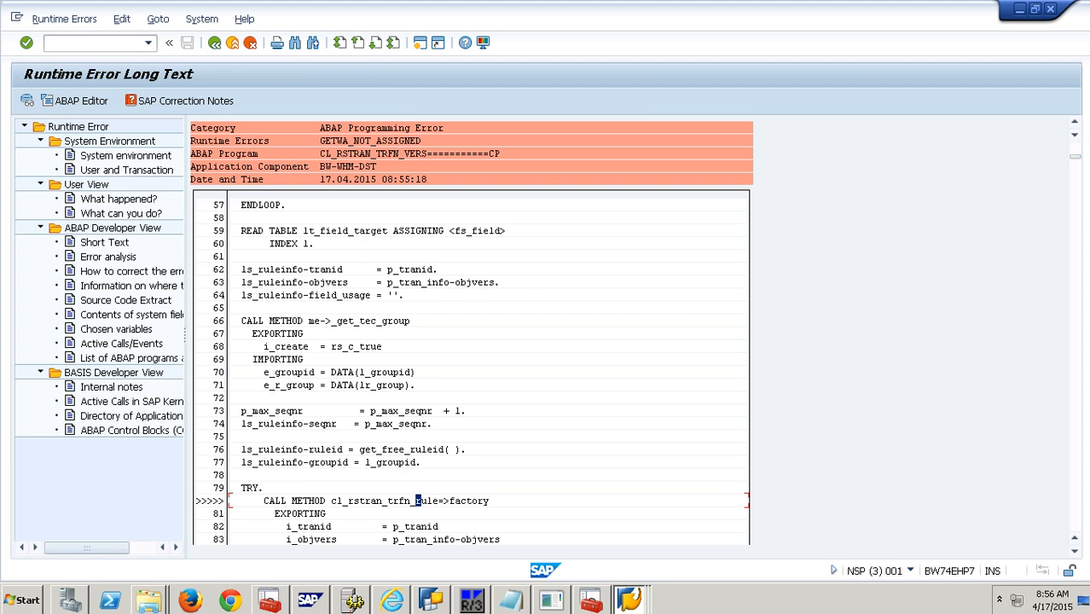
# Review the dump's active calls and inspect the source behind both CREATE_RECORDTP_RULE entries of CL_RSTRAN_TRFN_VERS
pyautogui.click(1082, 520)
pyautogui.click(1082, 519)
pyautogui.click(1082, 519)
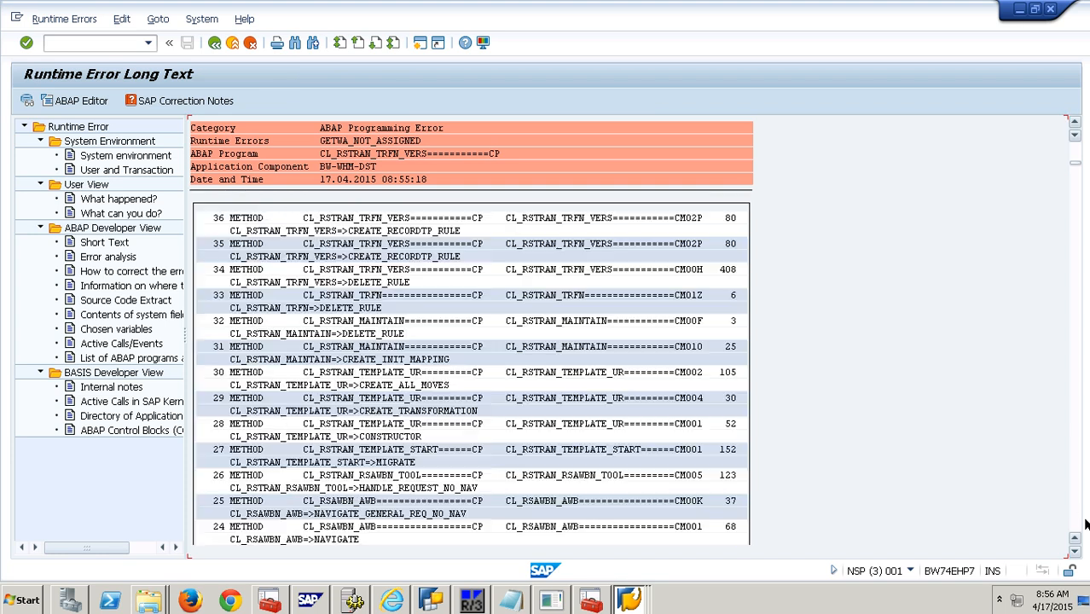
pyautogui.scroll(2, 731, 330)
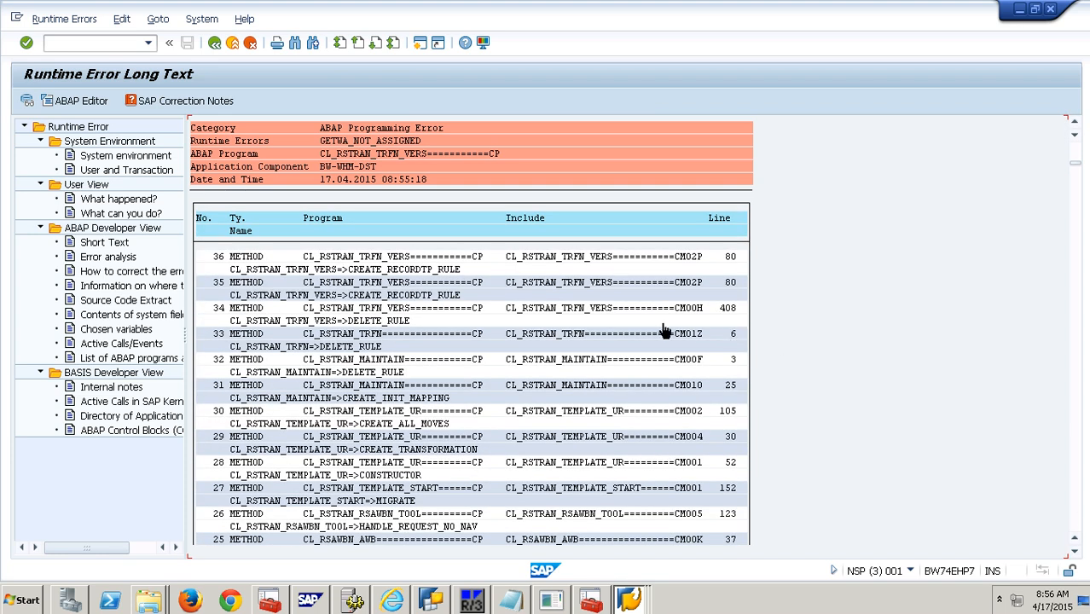
pyautogui.doubleClick(396, 266)
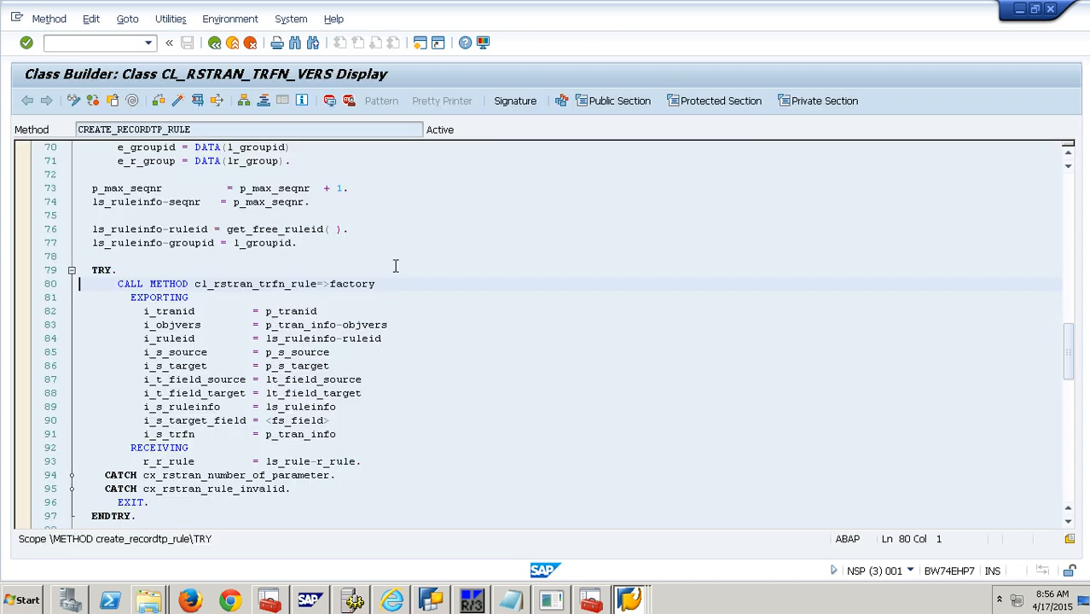
pyautogui.click(215, 43)
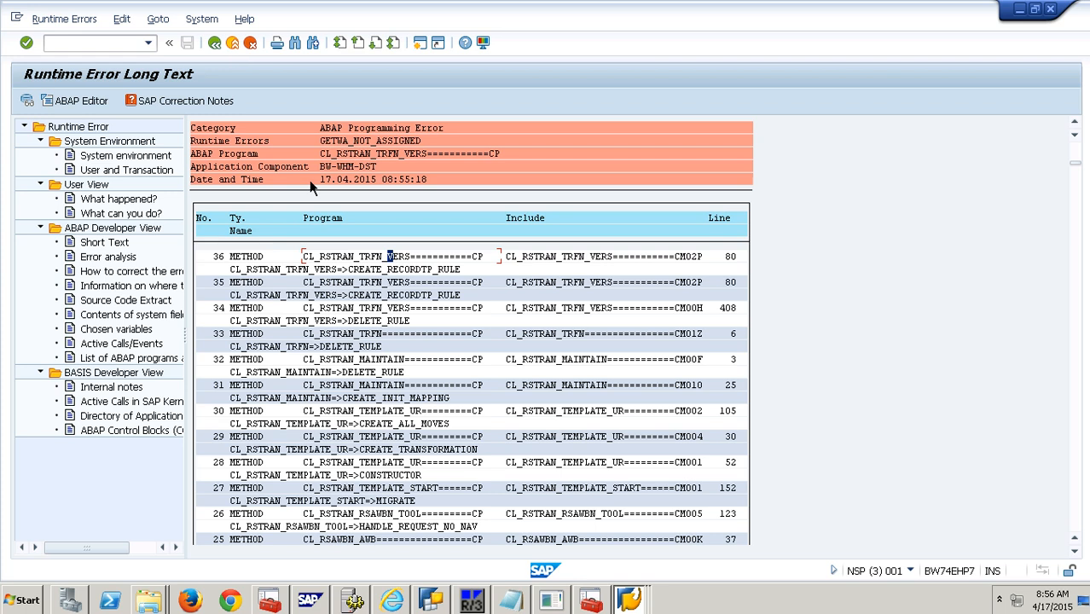
pyautogui.doubleClick(373, 293)
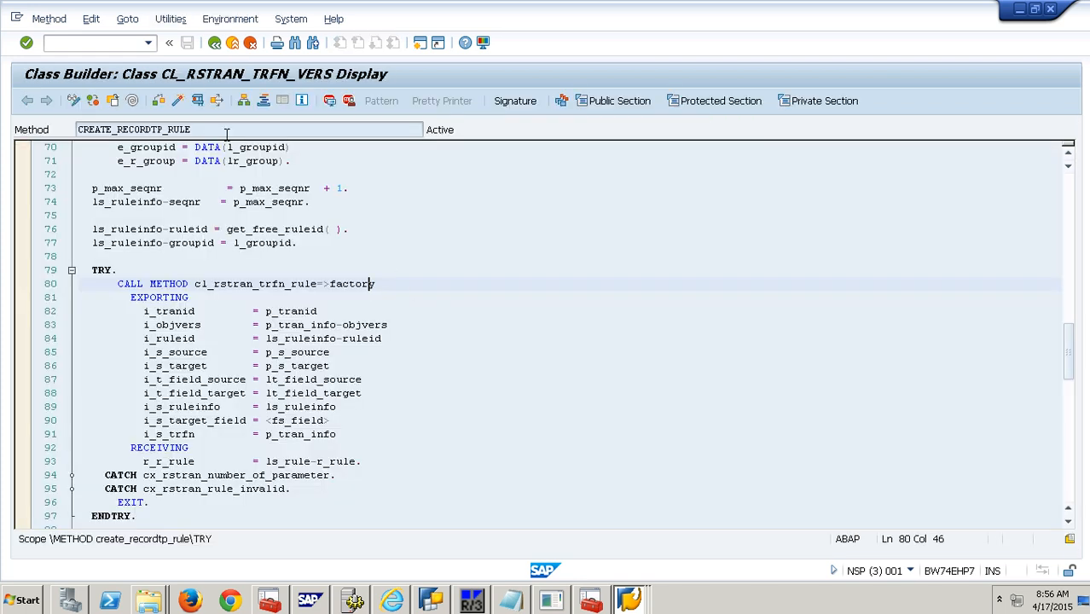
pyautogui.click(215, 42)
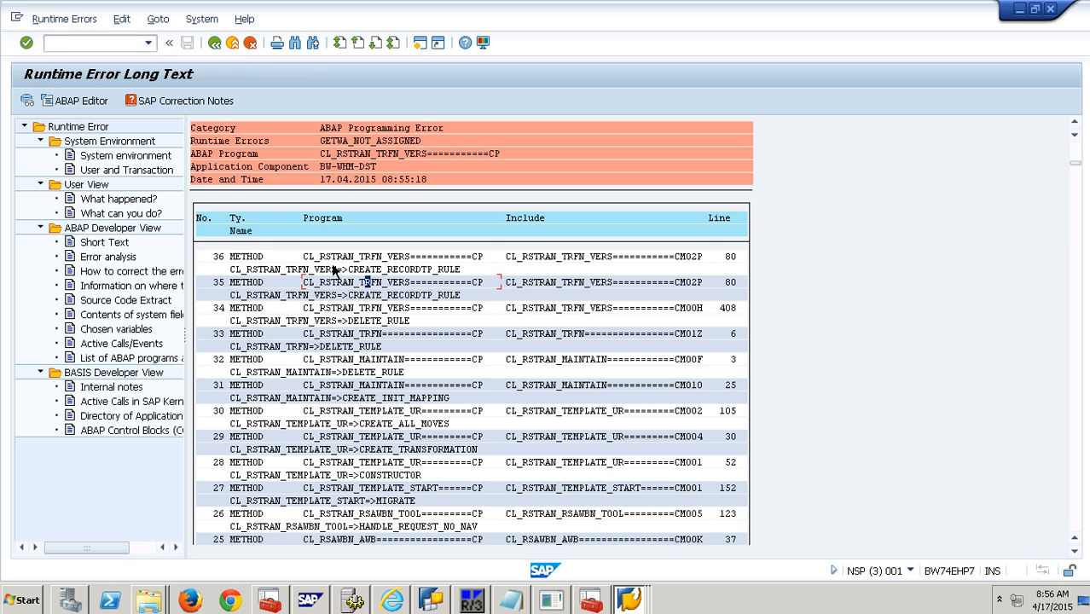
# Open the source of the CL_RSTRAN_TRFN_VERS DELETE_RULE call and examine the logic leading to create_recordtp_rule
pyautogui.doubleClick(403, 316)
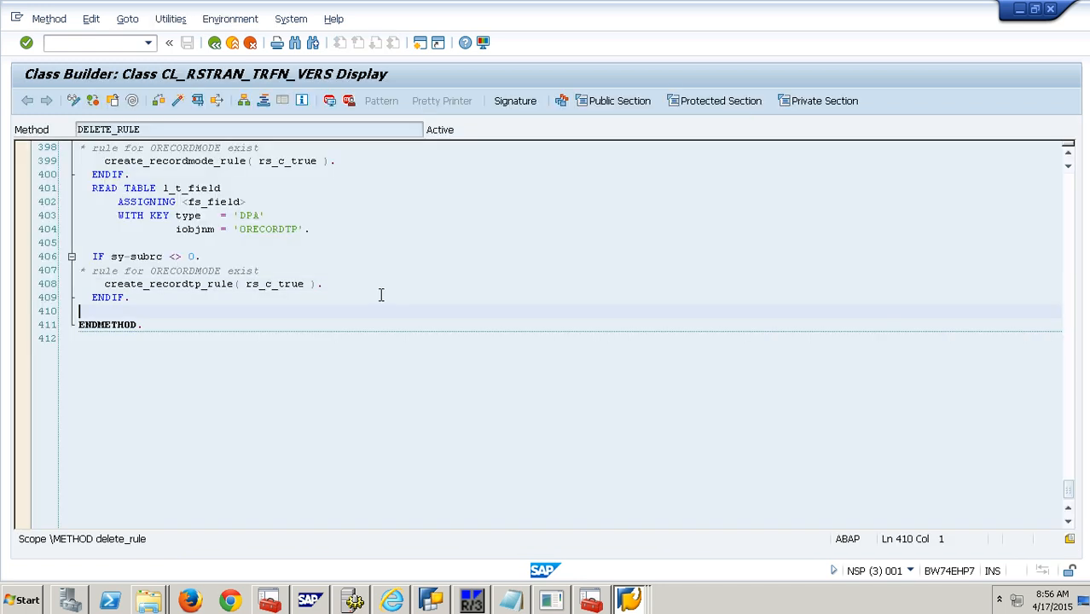
pyautogui.scroll(1, 379, 293)
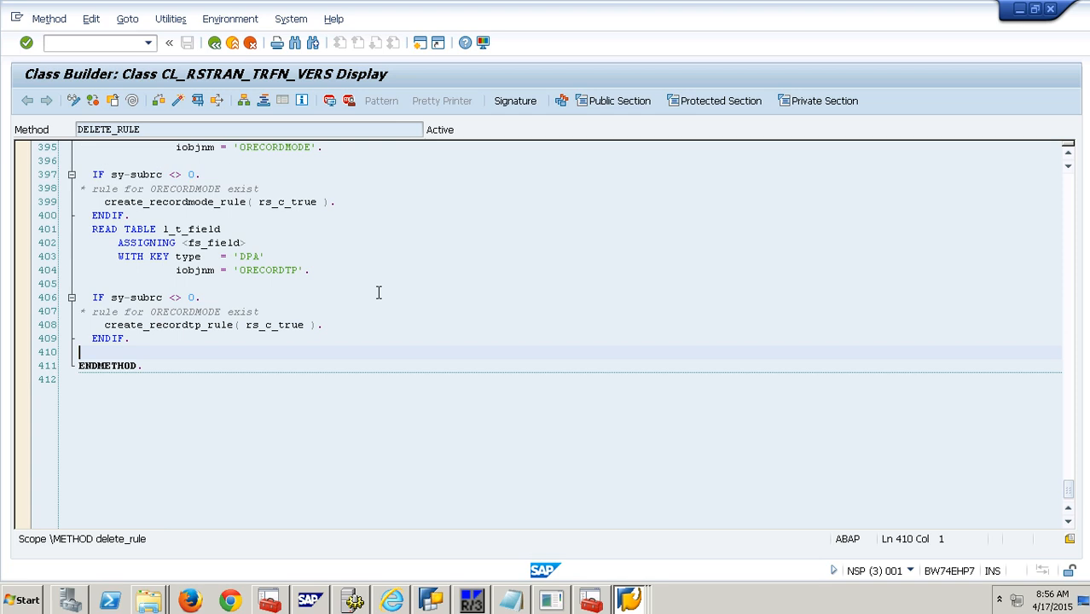
pyautogui.scroll(1, 378, 292)
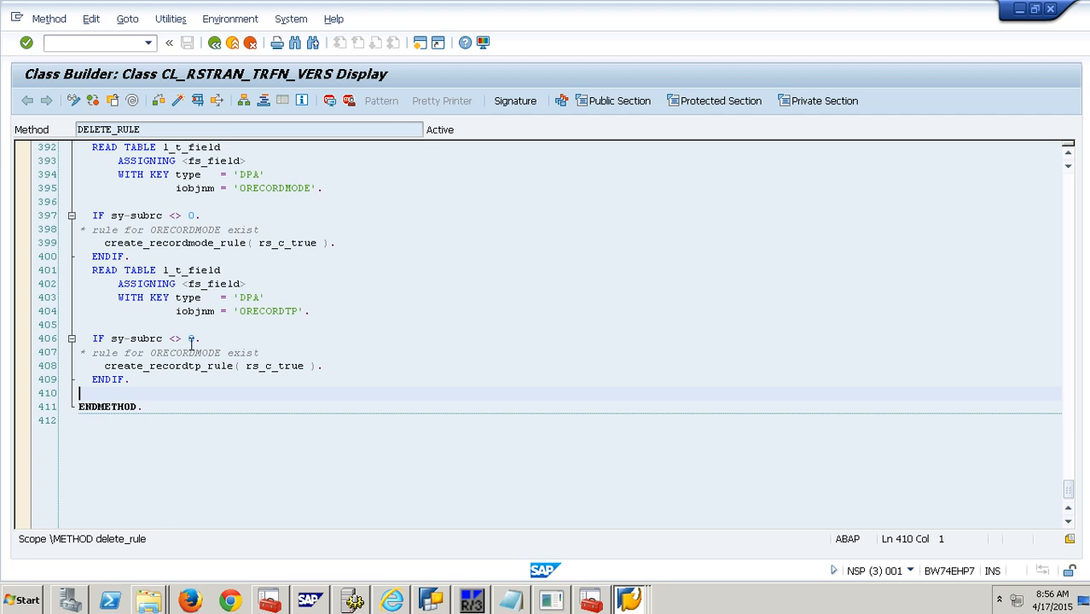
pyautogui.scroll(1, 252, 358)
pyautogui.scroll(1, 253, 358)
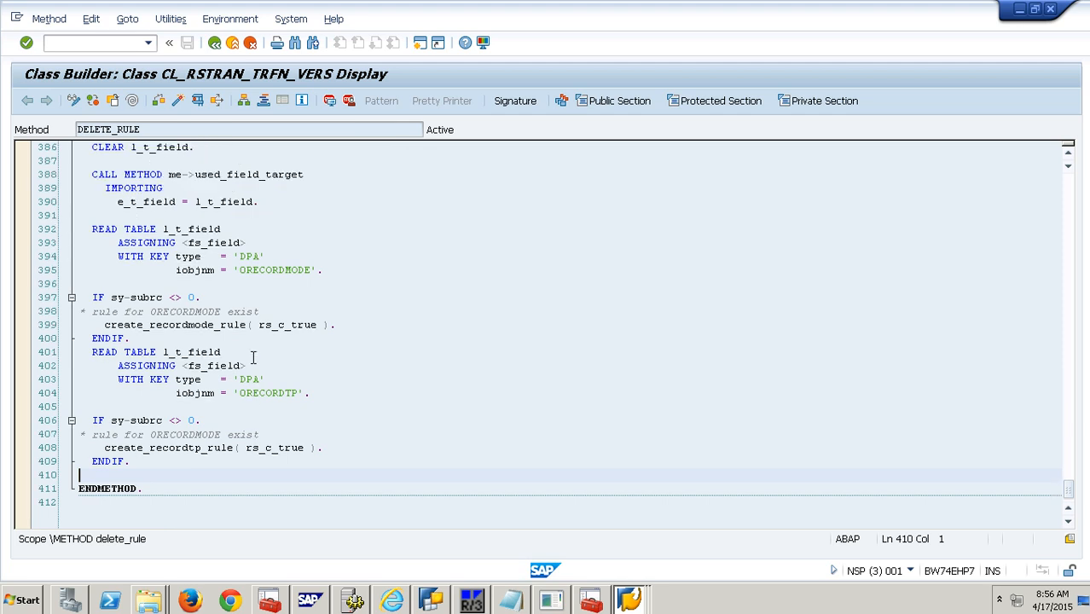
pyautogui.scroll(1, 252, 358)
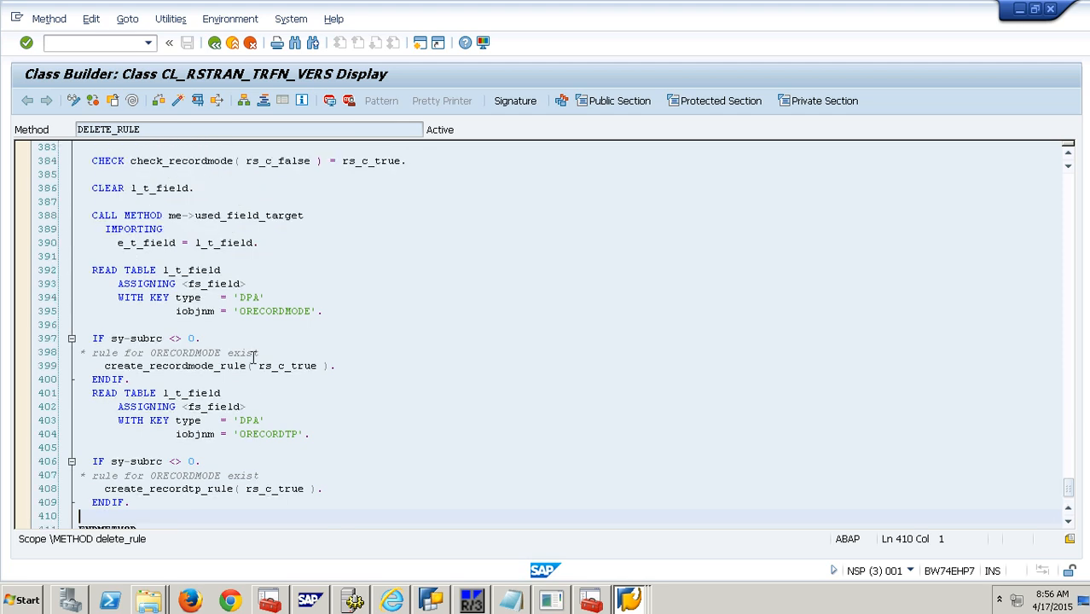
pyautogui.click(111, 393)
pyautogui.scroll(2, 240, 323)
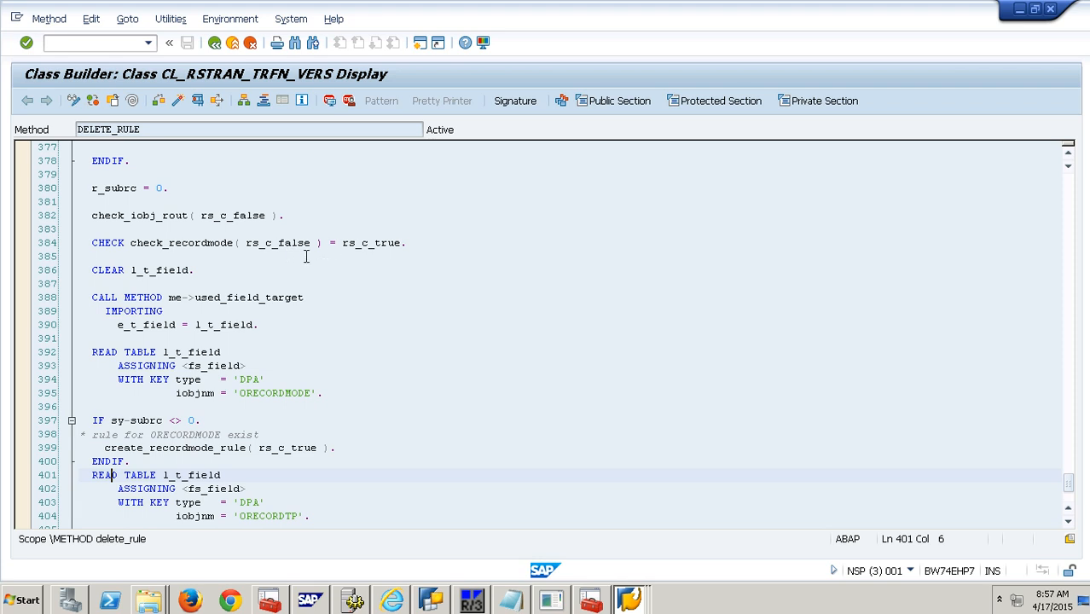
pyautogui.click(138, 351)
pyautogui.scroll(1, 139, 352)
pyautogui.scroll(5, 139, 352)
pyautogui.scroll(2, 140, 351)
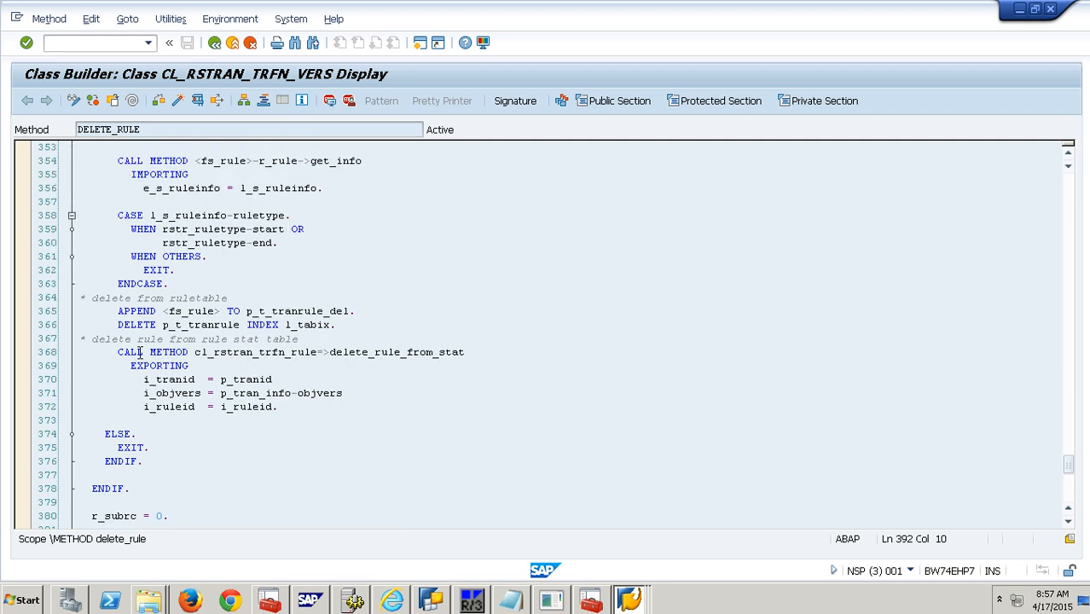
# Set an external breakpoint at line 388 of DELETE_RULE, on the call of method used_field_target
pyautogui.scroll(-6, 139, 352)
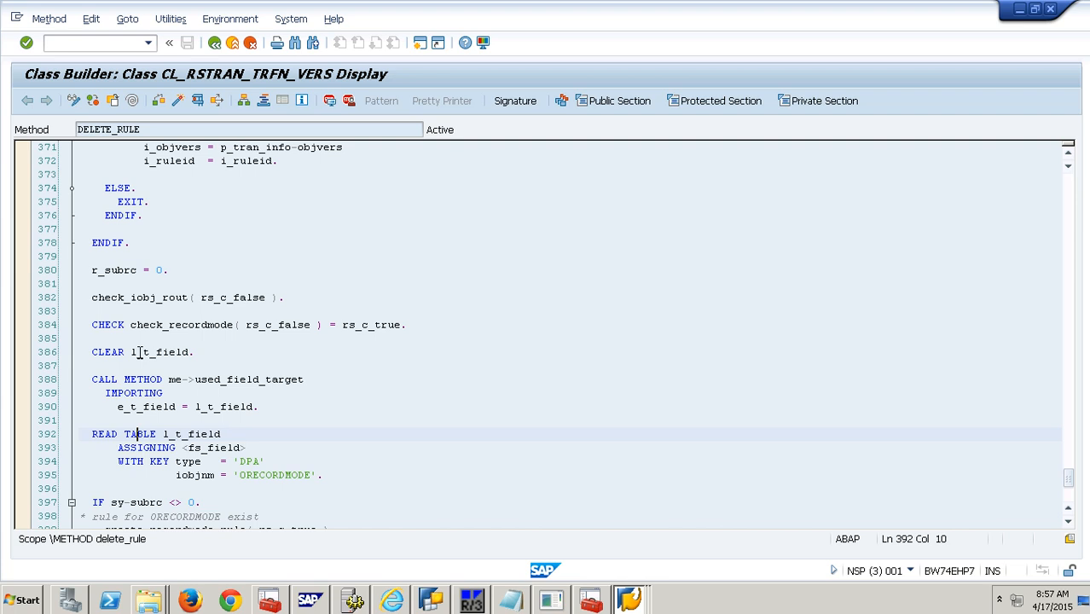
pyautogui.click(112, 381)
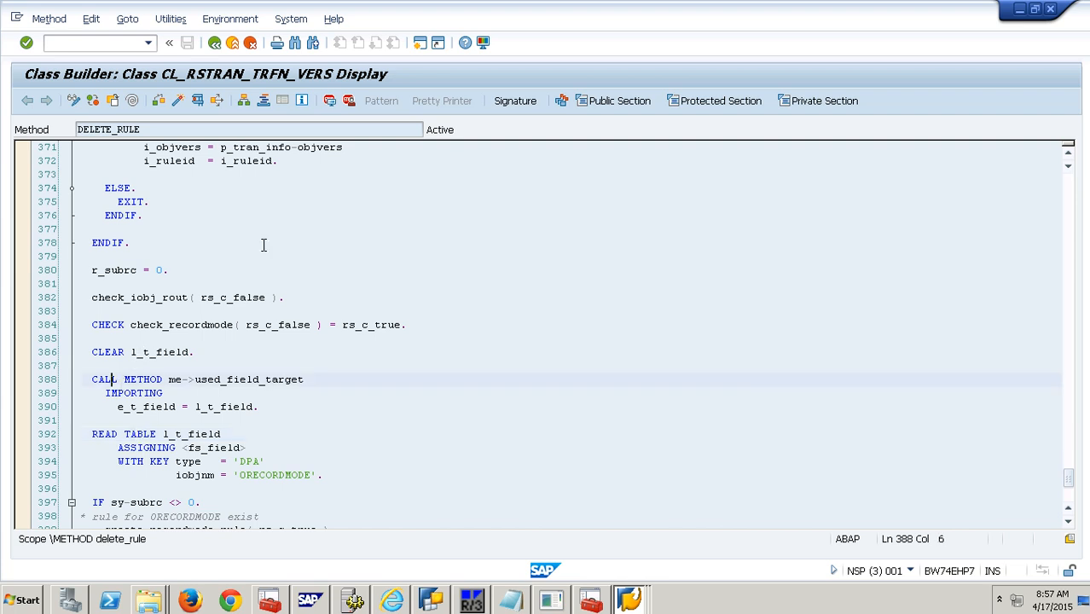
pyautogui.click(349, 101)
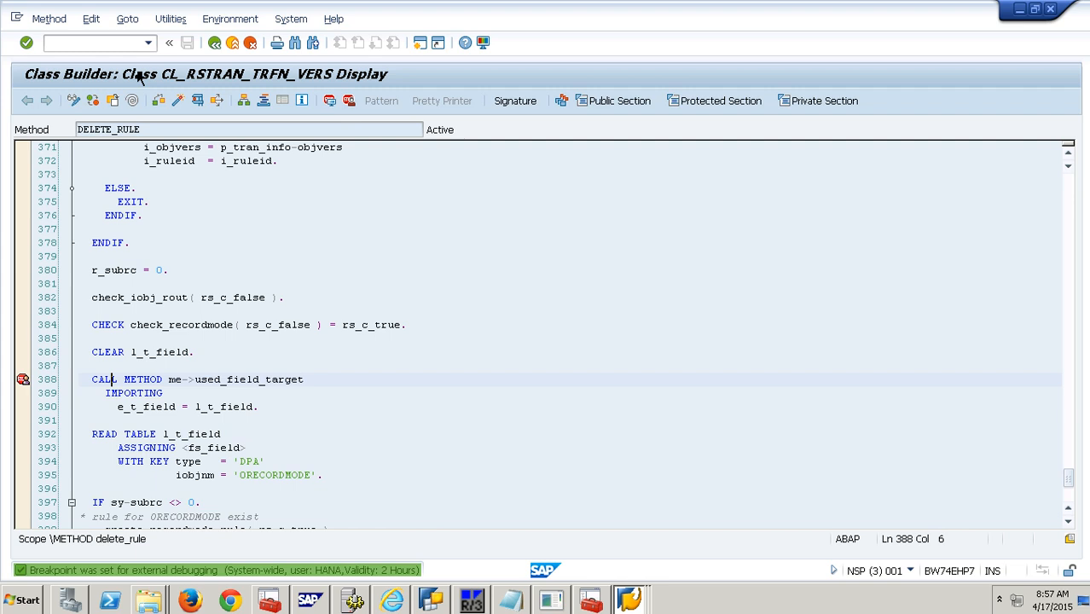
# Open transaction RSMIGRATE in a new session and display migration project ZCOPAMIGR
pyautogui.write('/')
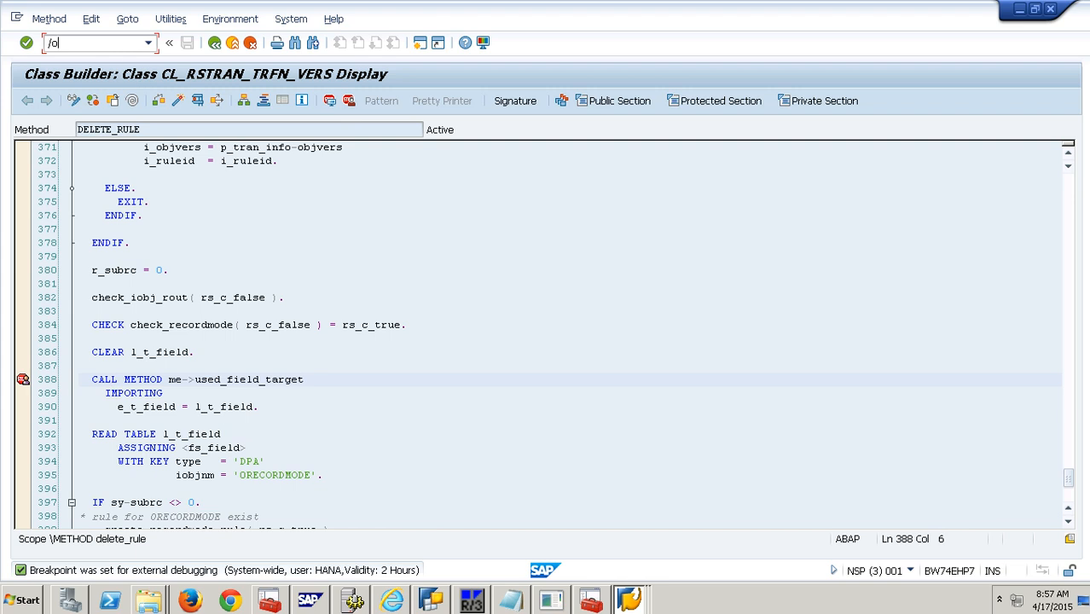
pyautogui.write('orsmigrate')
pyautogui.press('Return')
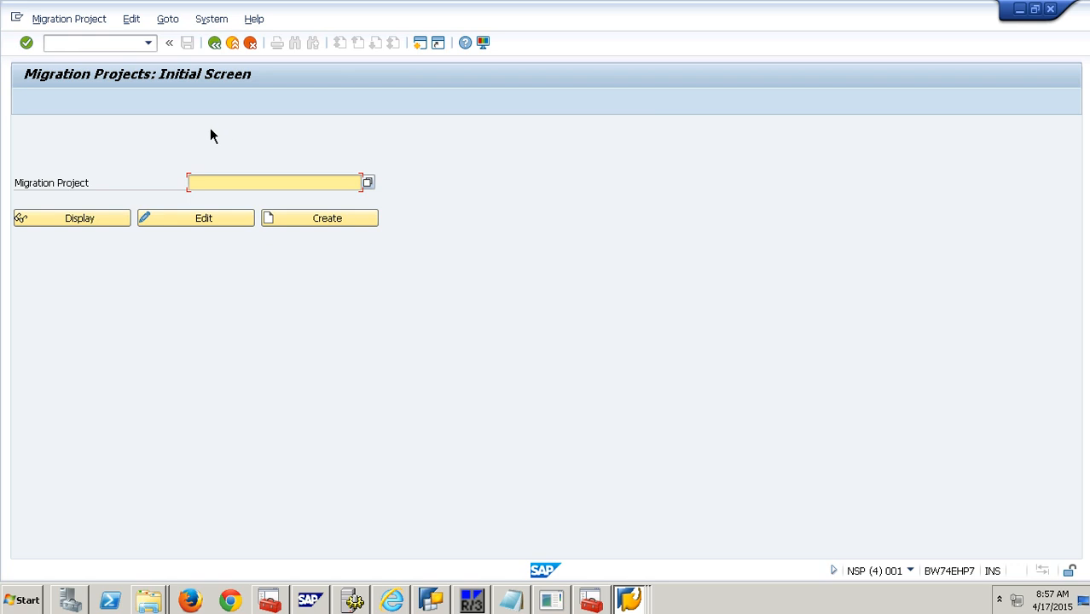
pyautogui.write('z')
pyautogui.click(265, 207)
pyautogui.click(95, 222)
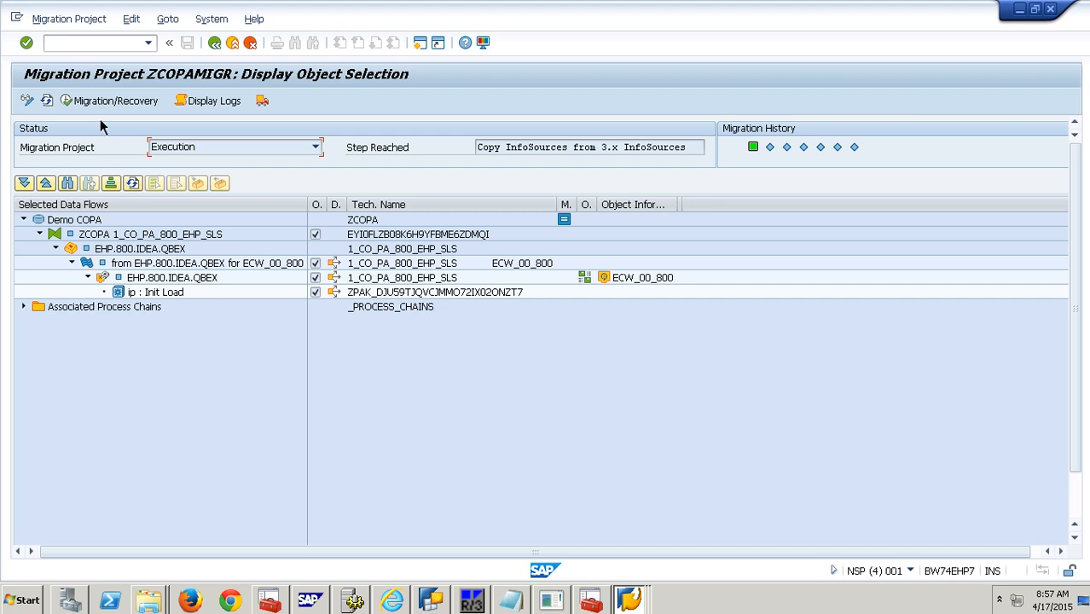
# Start Migration/Recovery for the project with the six remaining migration steps selected and run it now
pyautogui.click(101, 105)
pyautogui.click(415, 260)
pyautogui.click(415, 278)
pyautogui.click(414, 296)
pyautogui.click(414, 314)
pyautogui.click(415, 330)
pyautogui.click(414, 349)
pyautogui.click(481, 521)
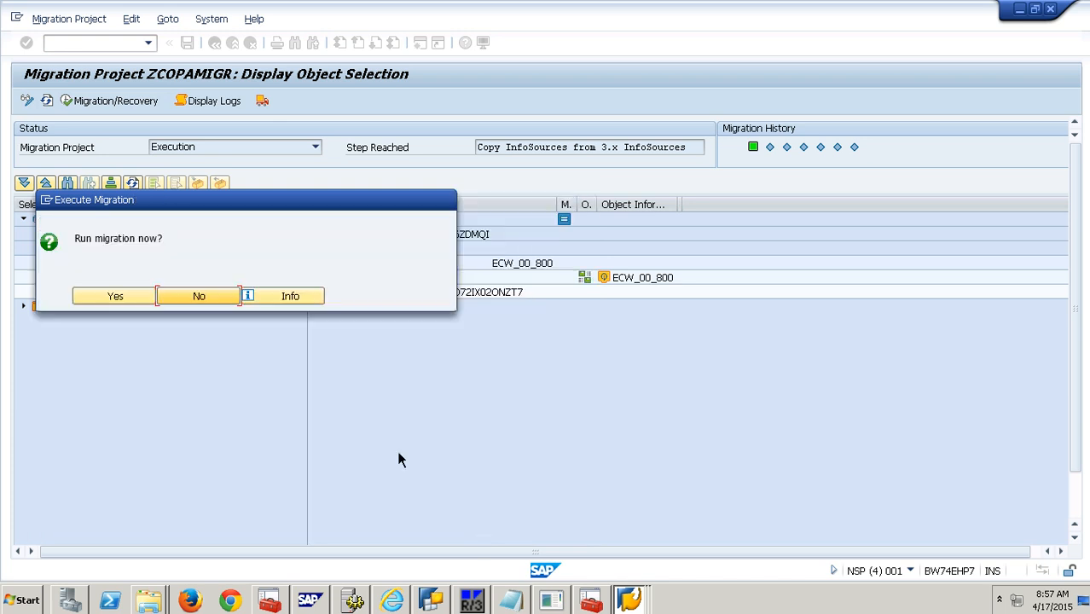
pyautogui.click(128, 298)
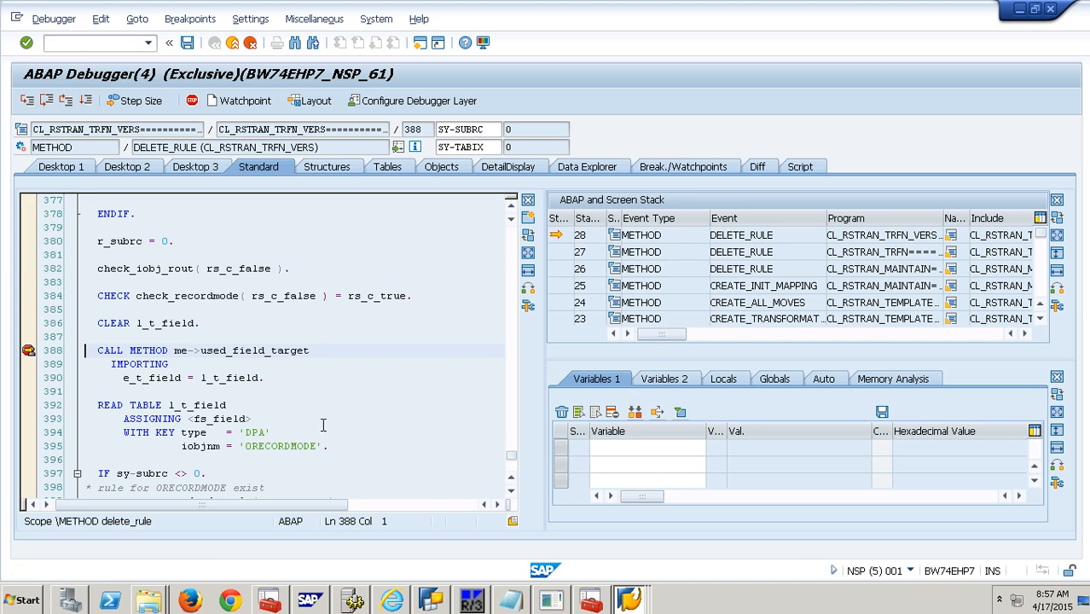
# Execute the used_field_target call in the debugger and check the contents of table L_T_FIELD for the 0RECORDMODE entry
pyautogui.press('F6')
pyautogui.doubleClick(226, 378)
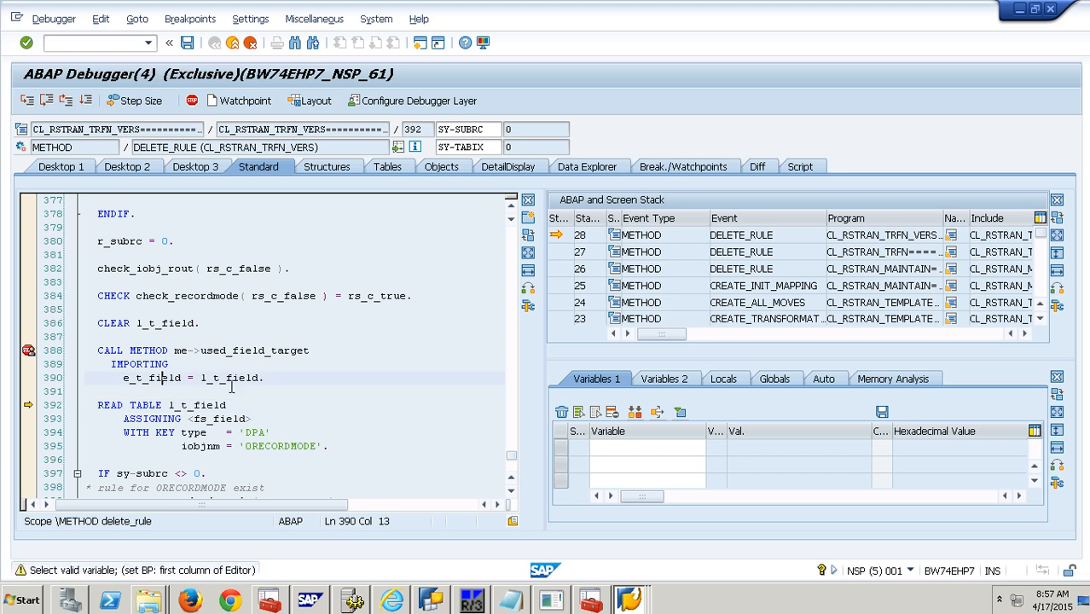
pyautogui.doubleClick(644, 449)
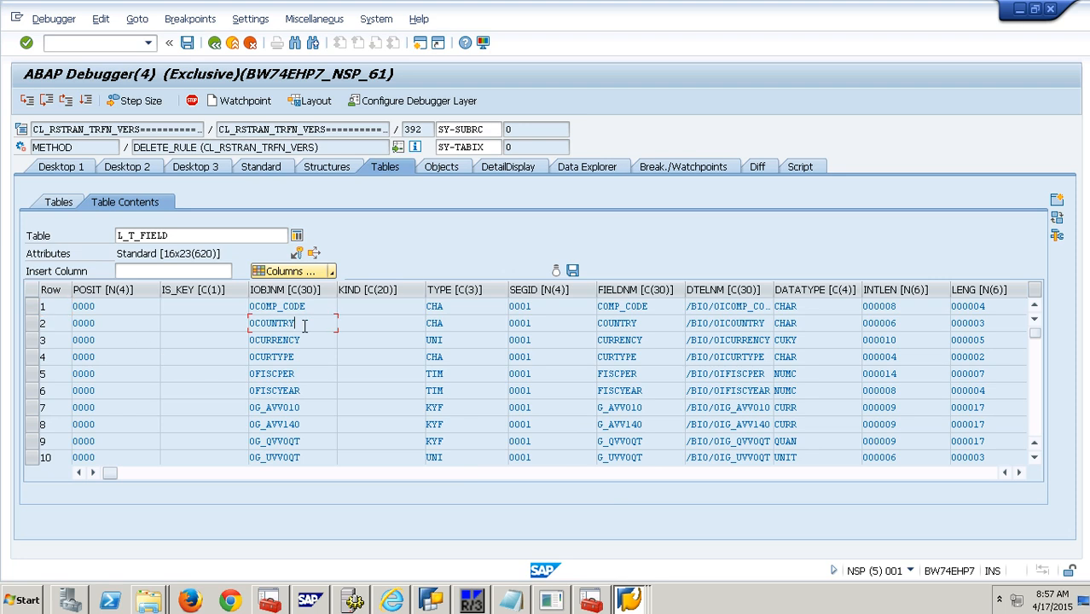
pyautogui.scroll(-3, 304, 325)
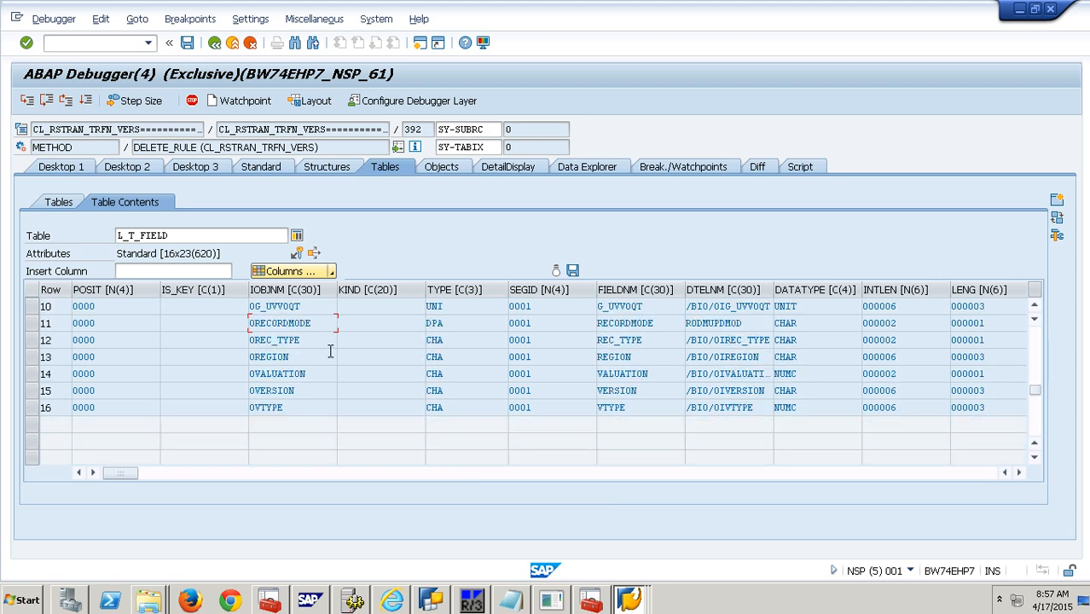
pyautogui.doubleClick(278, 326)
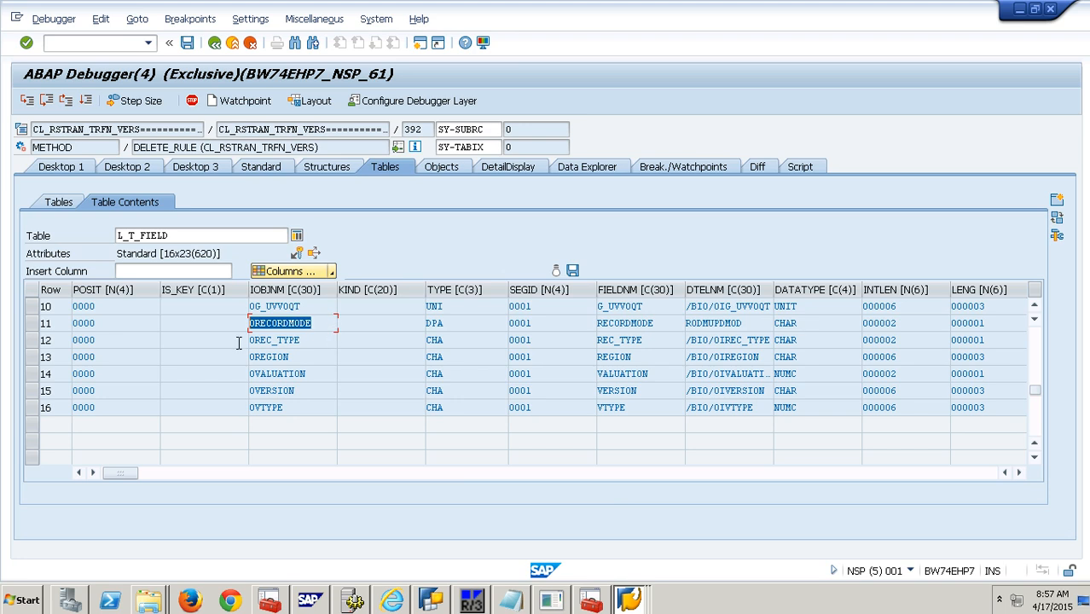
pyautogui.scroll(1, 278, 401)
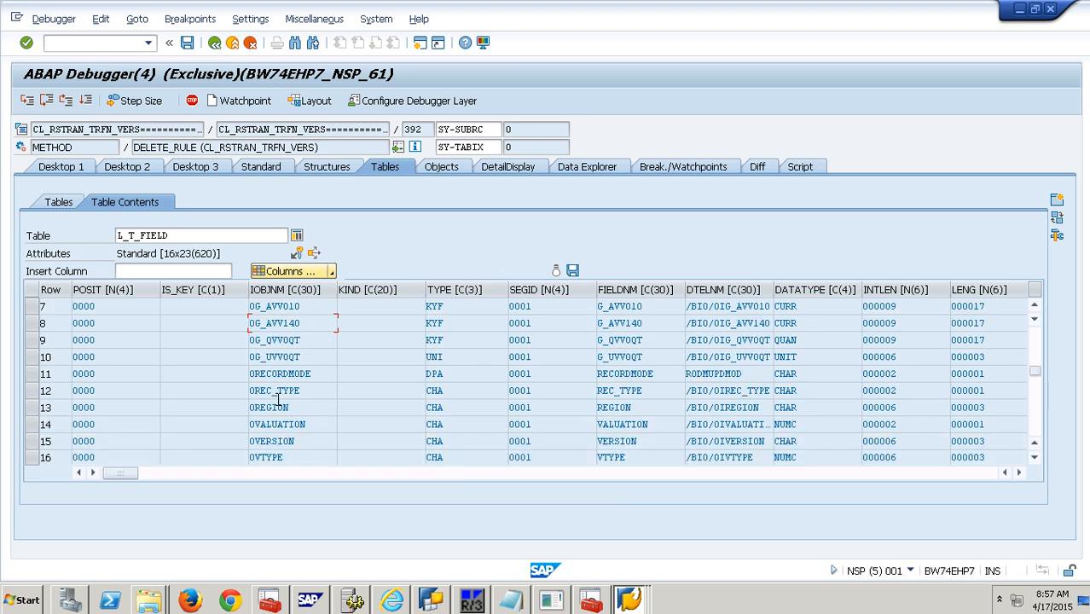
pyautogui.click(312, 373)
# Arrange code and variables side by side on Desktop 1, then debug the 0RECORDMODE check through to line 401, adding SY-SUBRC to the variables
pyautogui.click(76, 180)
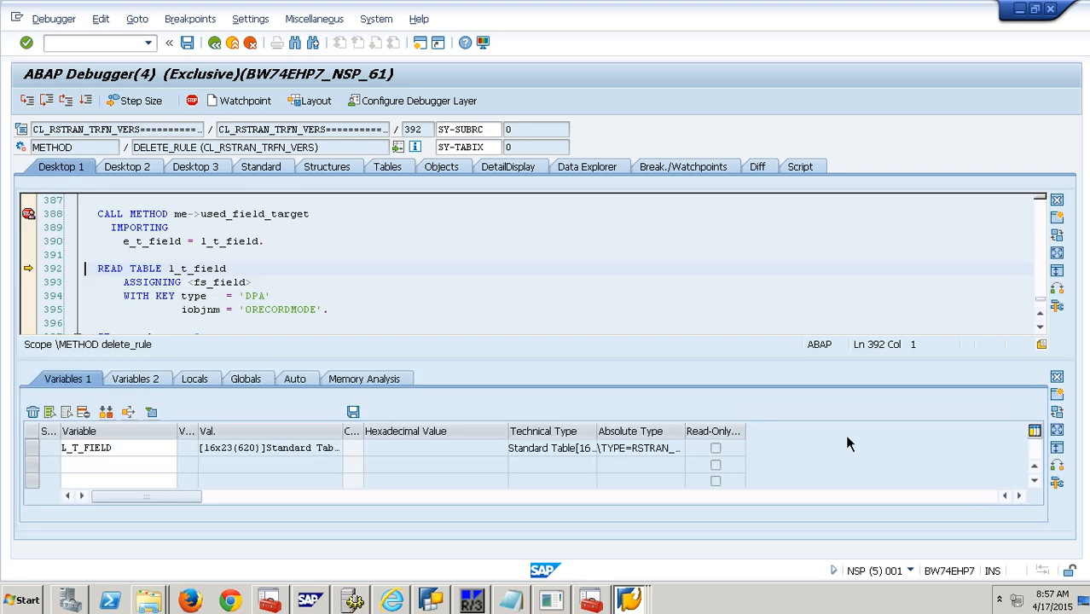
pyautogui.click(1057, 448)
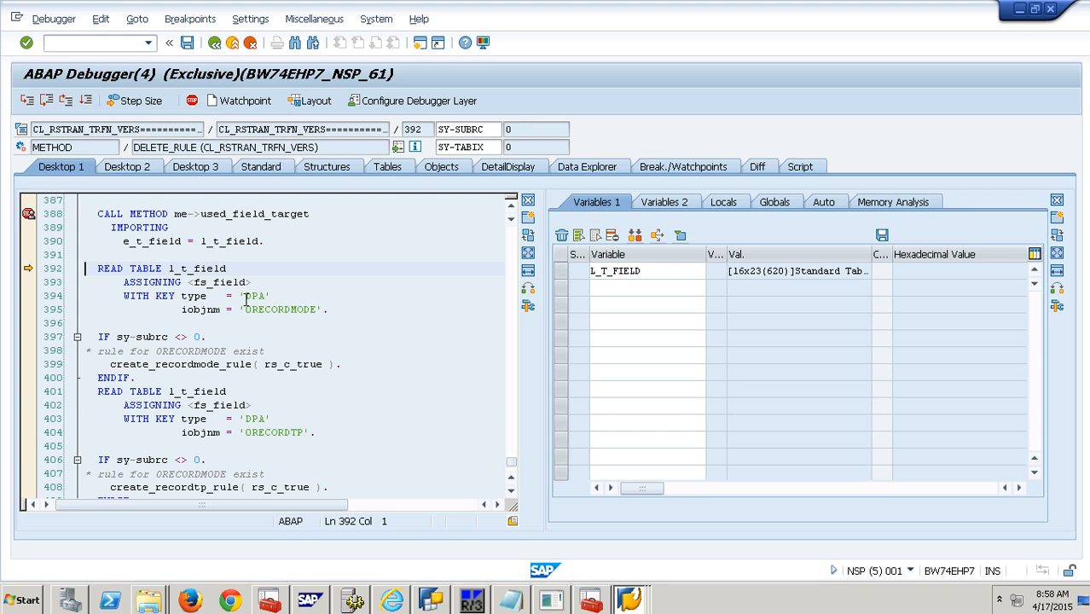
pyautogui.press('F5')
pyautogui.doubleClick(145, 338)
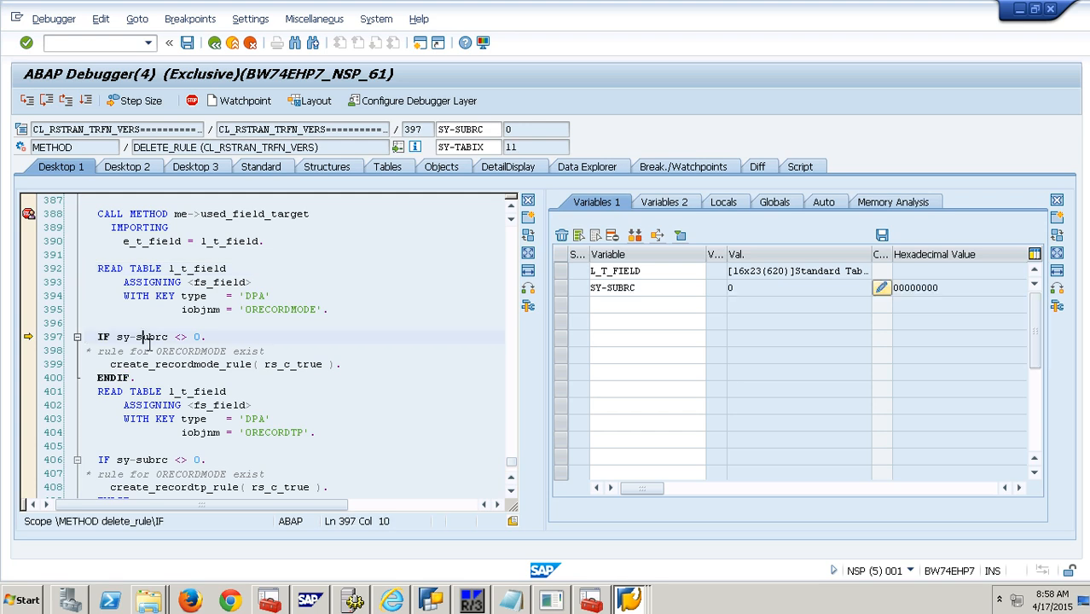
pyautogui.press('F5')
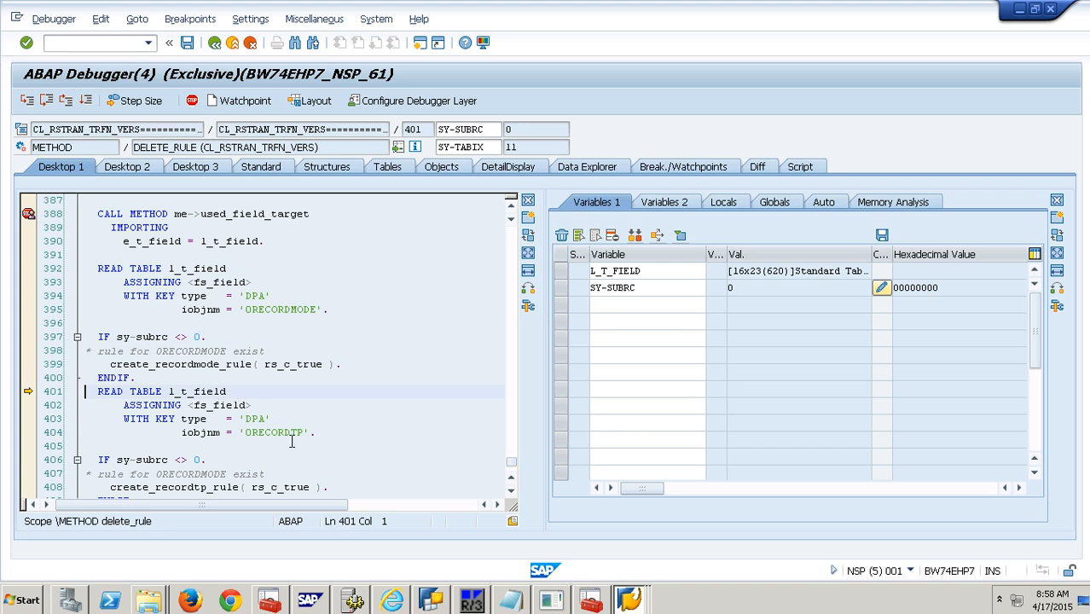
# Display the contents of L_T_FIELD and review the rows around the 0RECORDMODE entry
pyautogui.doubleClick(628, 272)
pyautogui.click(312, 369)
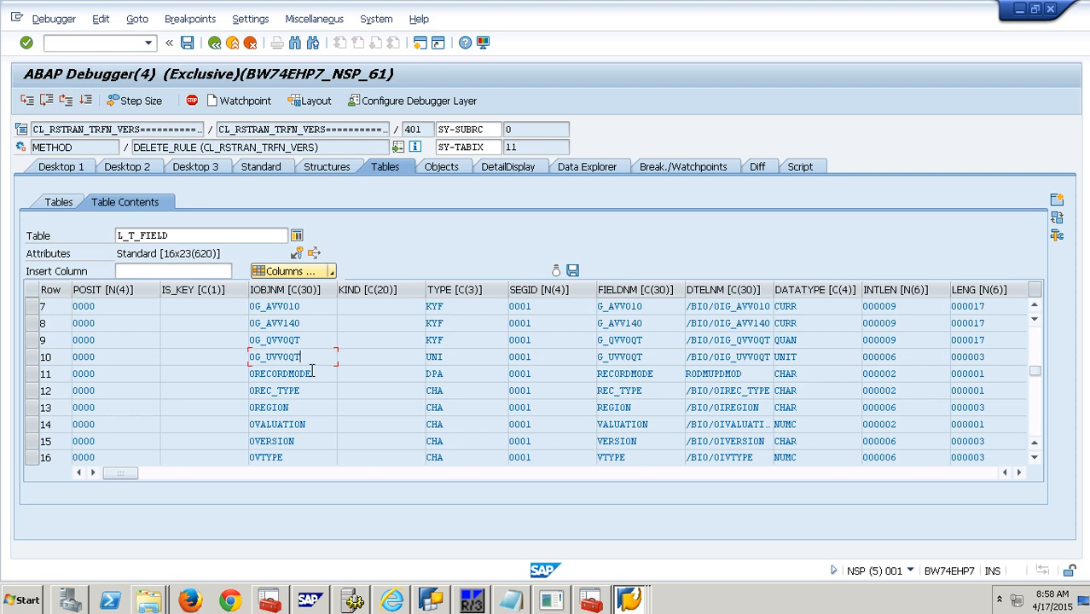
pyautogui.scroll(-2, 312, 371)
pyautogui.scroll(2, 312, 371)
# Open transaction RSA1 in a new session and bring up the InfoObject selection list in BI Content
pyautogui.click(115, 50)
pyautogui.write('/orsa1')
pyautogui.press('Return')
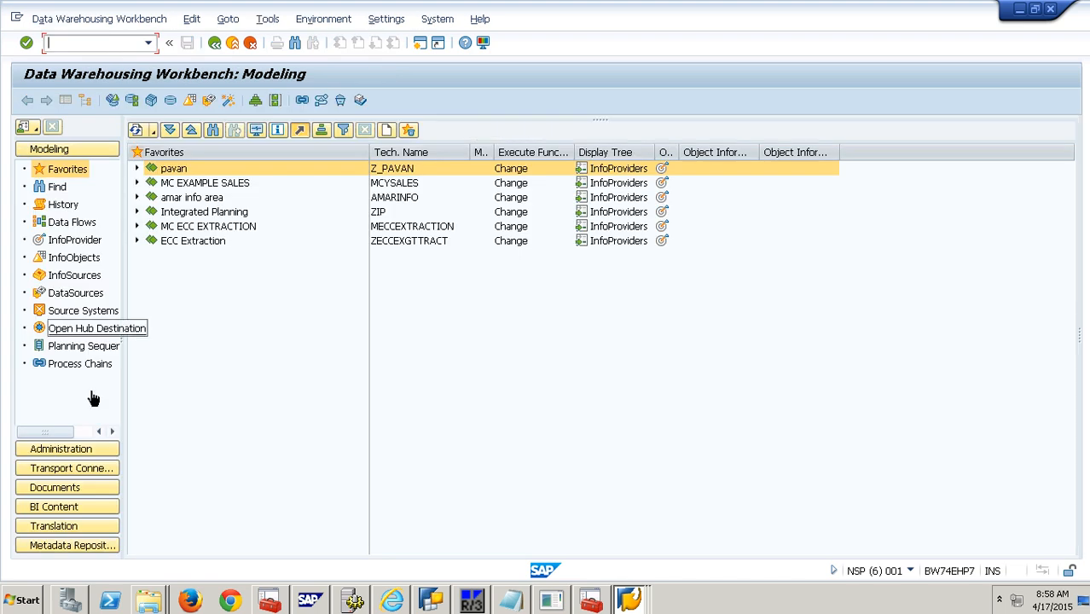
pyautogui.click(66, 509)
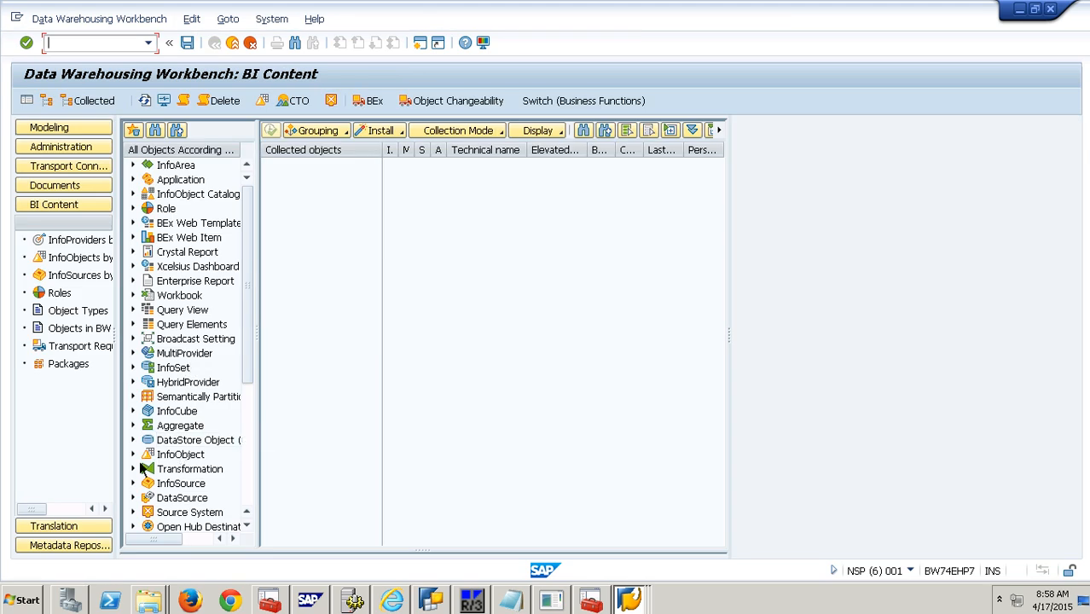
pyautogui.click(133, 454)
pyautogui.doubleClick(205, 469)
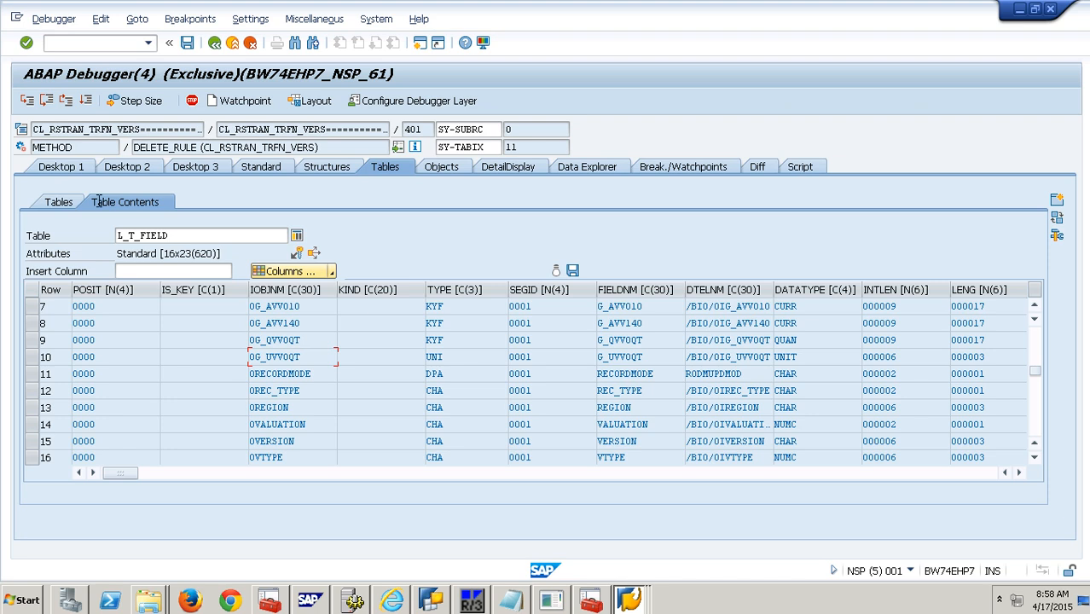
# Copy the InfoObject name 0RECORDTP from debugger line 404 and find it in the BI Content InfoObject selection list
pyautogui.click(77, 166)
pyautogui.moveTo(306, 433); pyautogui.dragTo(245, 432)
pyautogui.hotkey('ctrl', 'c')
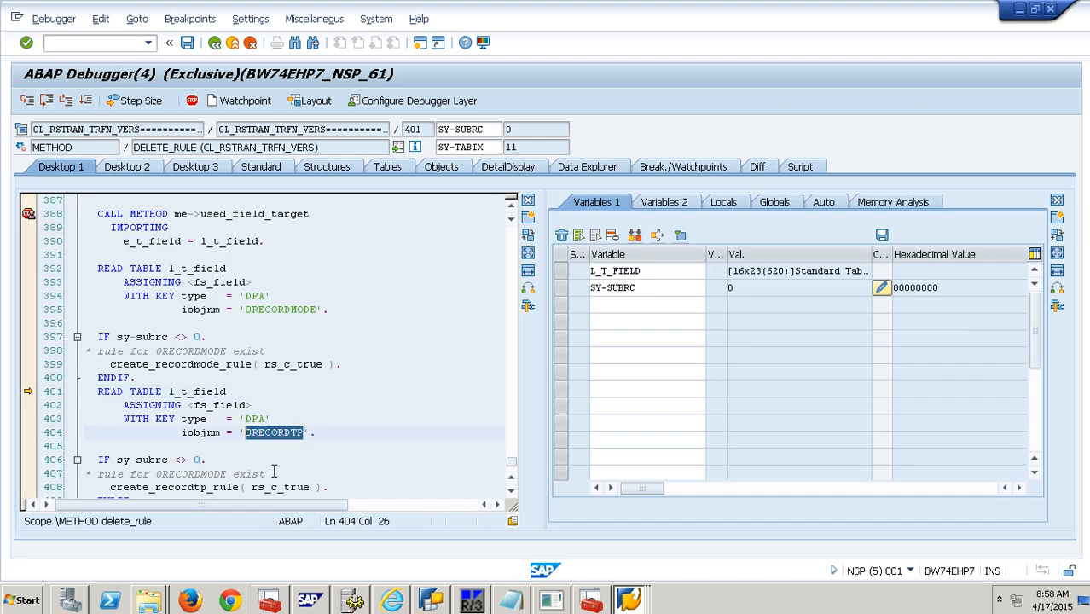
pyautogui.hotkey('alt', 'Tab')
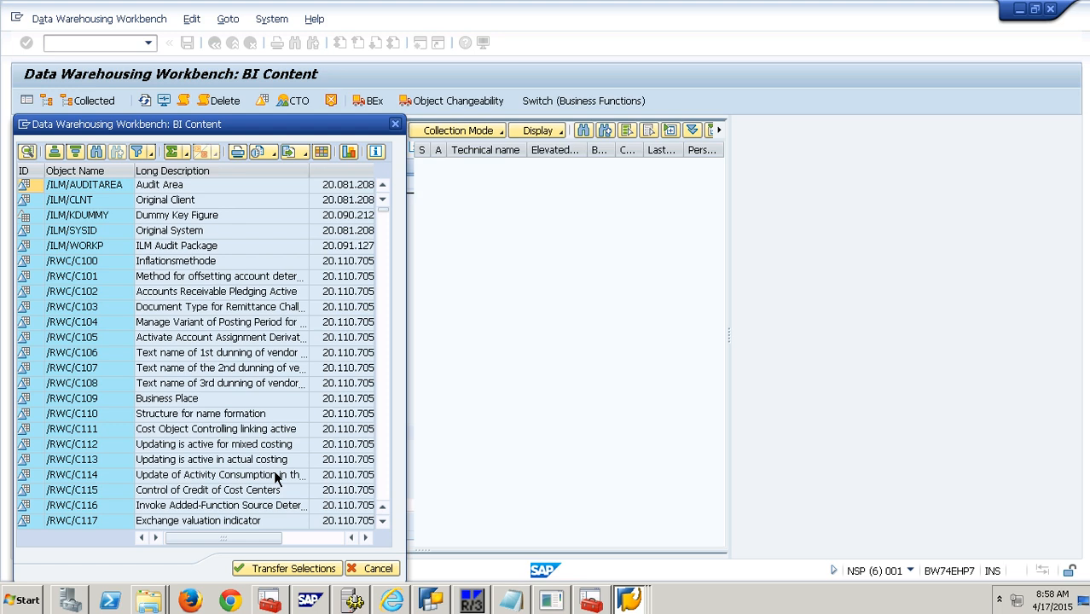
pyautogui.click(95, 151)
pyautogui.hotkey('ctrl', 'v')
pyautogui.press('Return')
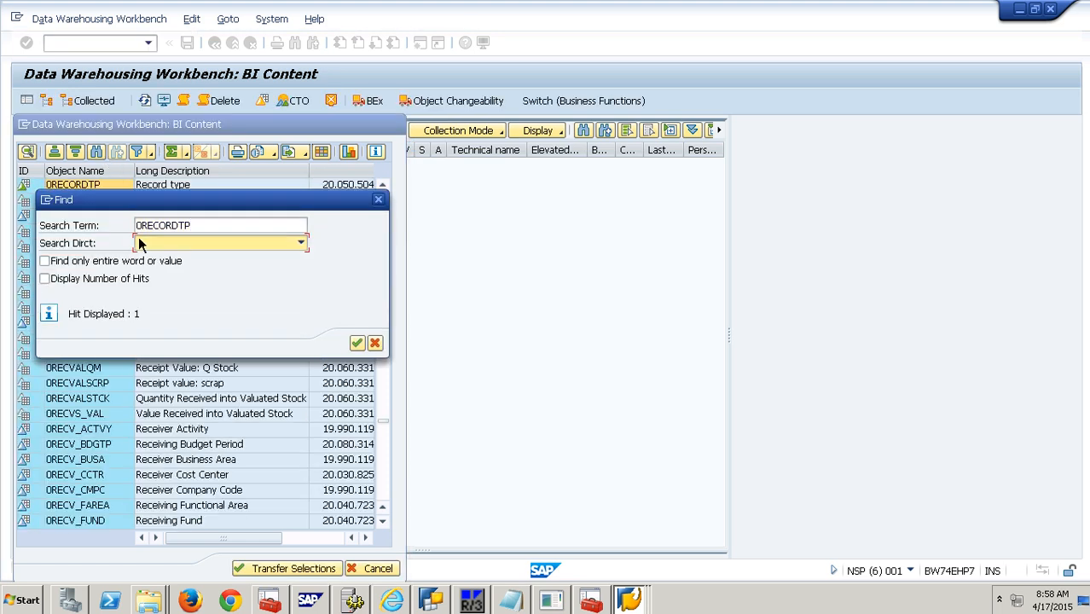
pyautogui.click(375, 342)
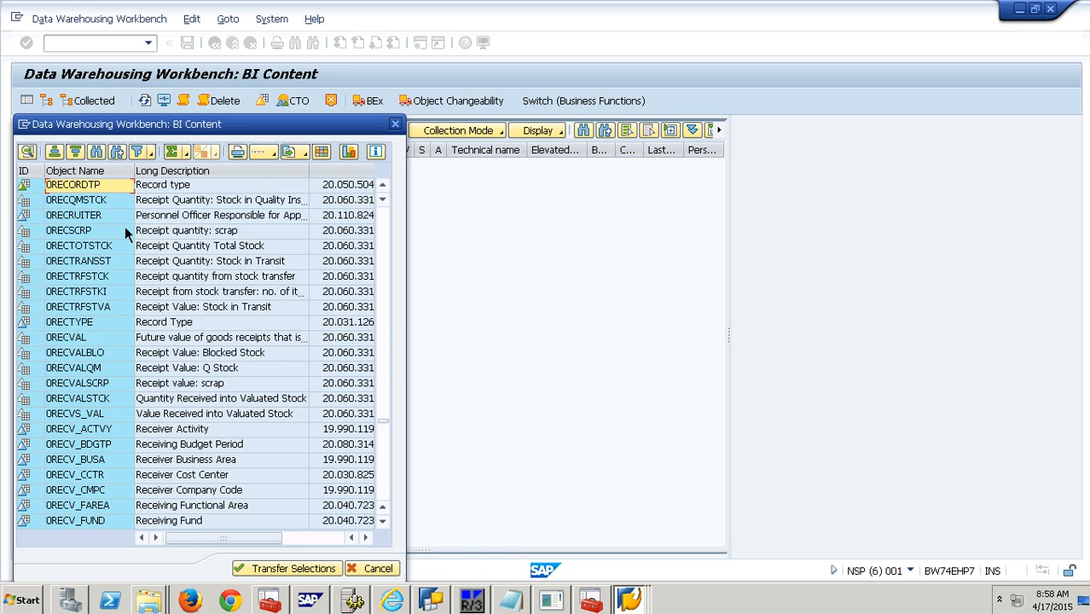
pyautogui.click(40, 192)
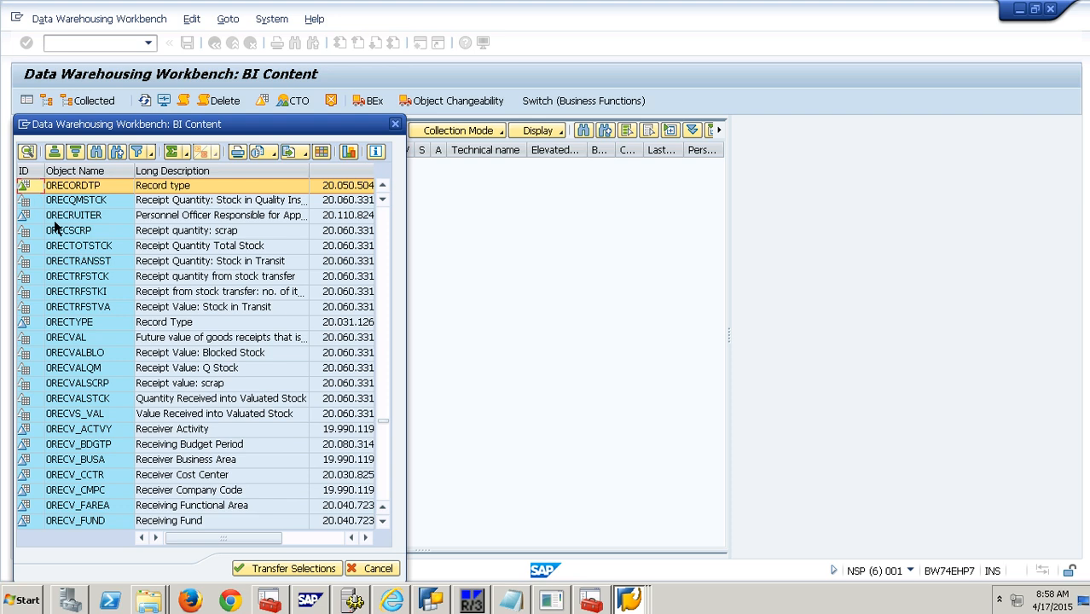
# Return to the debugger and check the L_T_FIELD rows for a 0RECORDTP entry with type DPA
pyautogui.hotkey('alt', 'Tab')
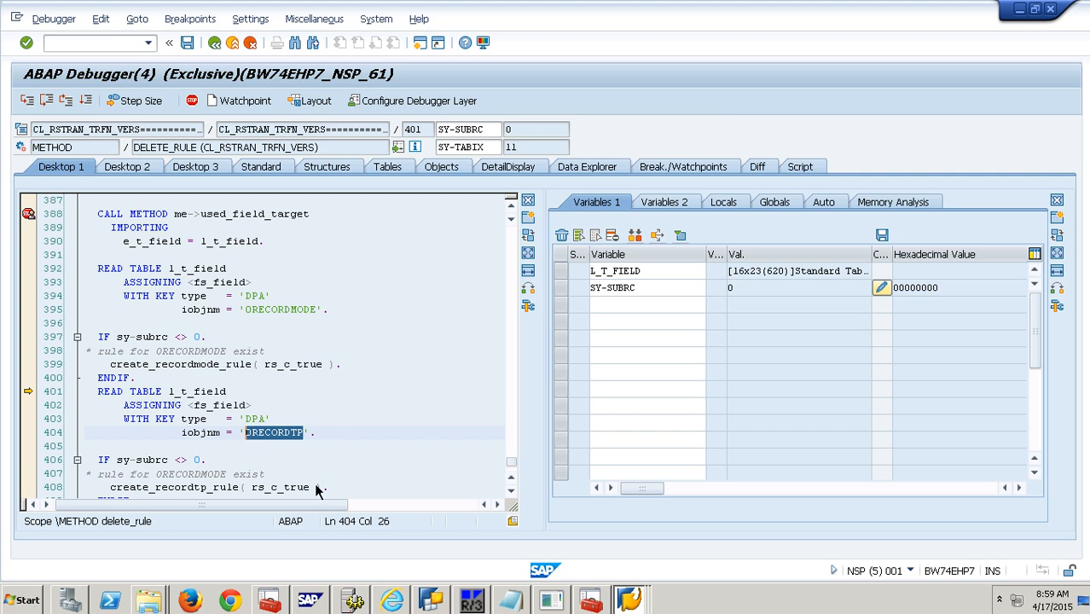
pyautogui.click(261, 419)
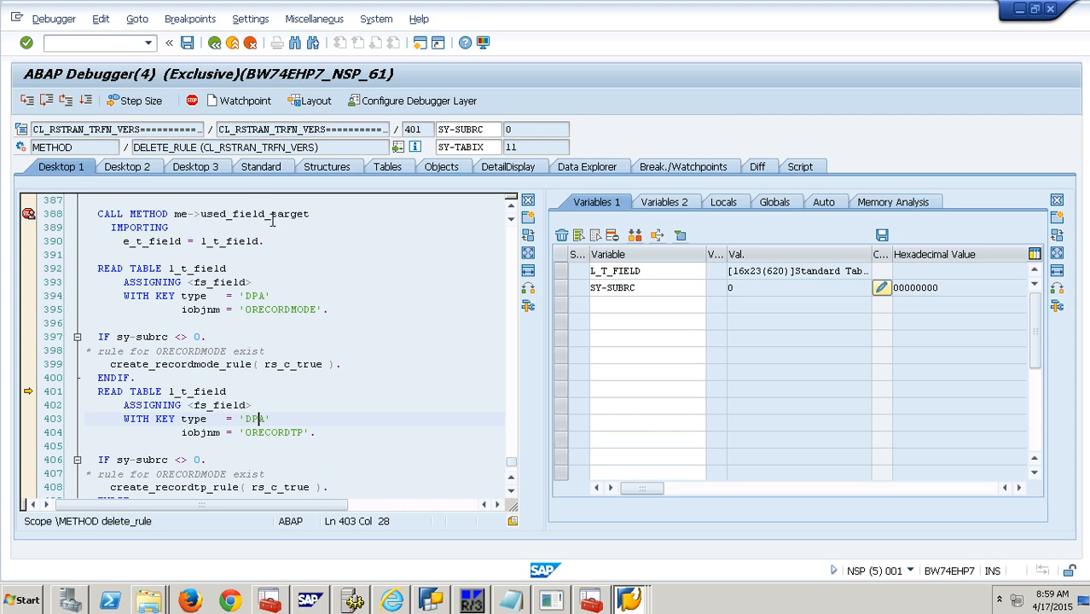
pyautogui.moveTo(272, 220)
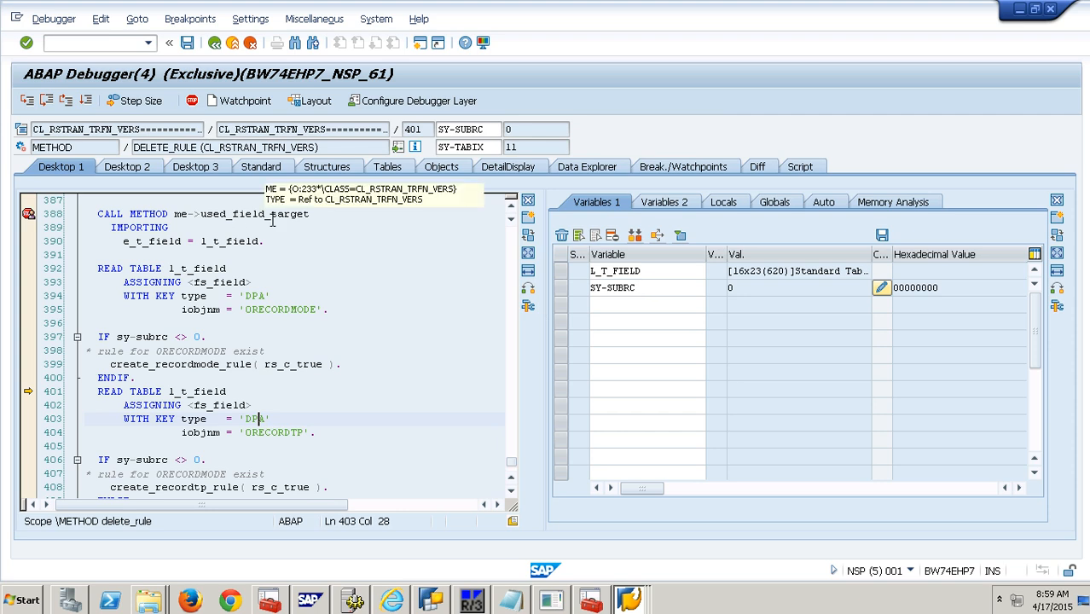
pyautogui.click(614, 272)
pyautogui.doubleClick(611, 275)
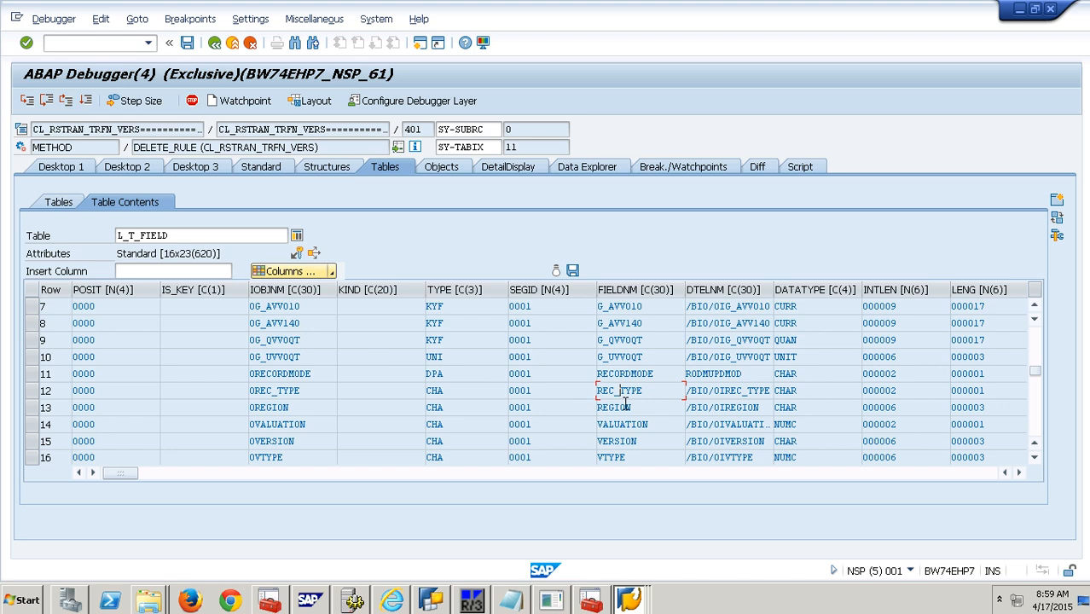
pyautogui.scroll(-1, 626, 404)
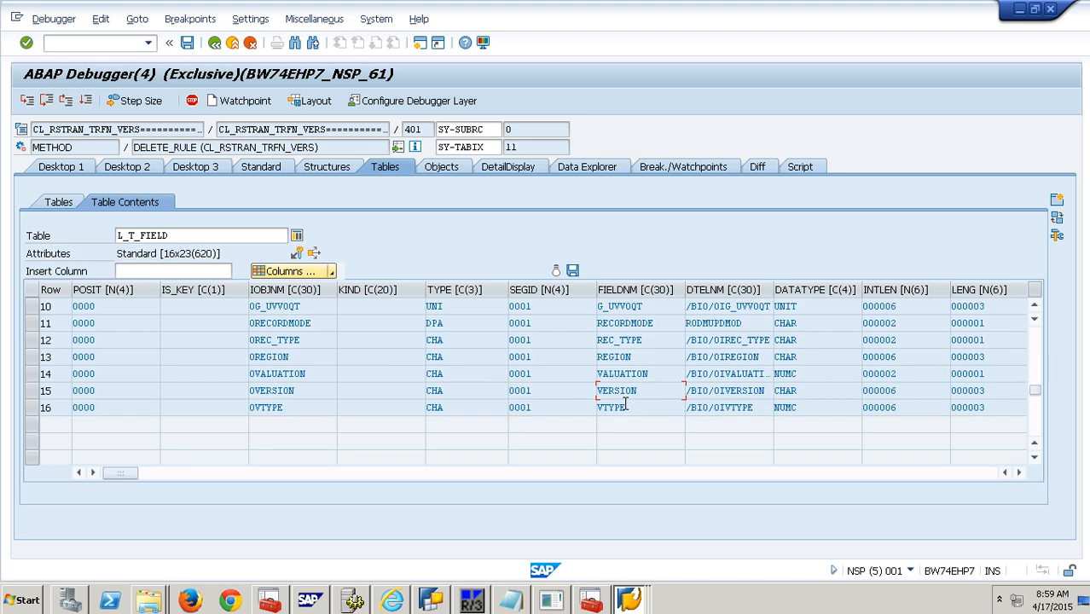
pyautogui.scroll(1, 625, 404)
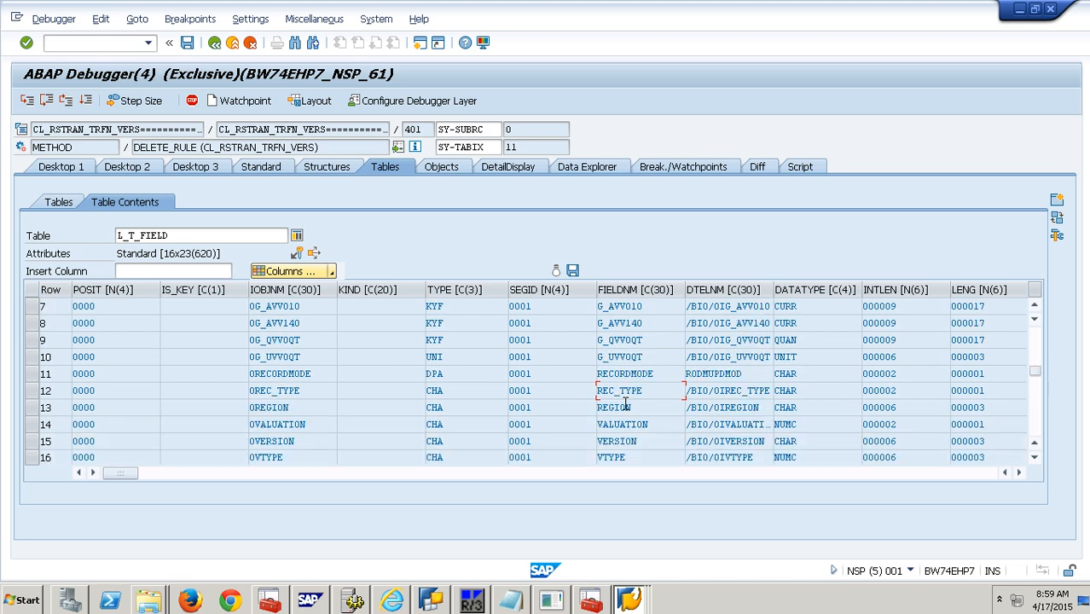
pyautogui.click(74, 172)
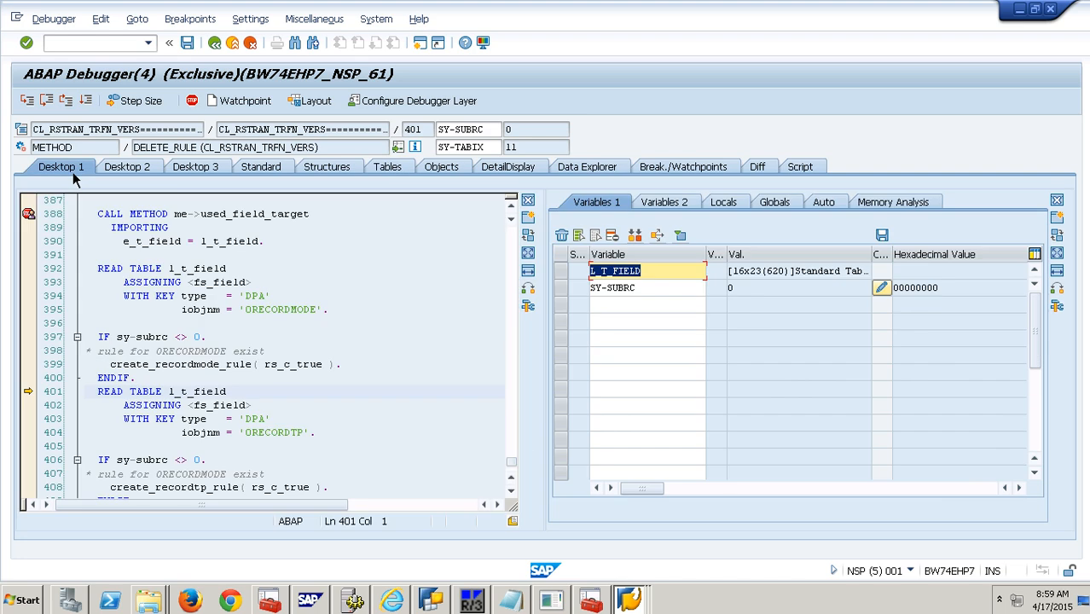
# Execute the 0RECORDTP table read up to line 406 and examine the code of both record rule checks
pyautogui.click(28, 101)
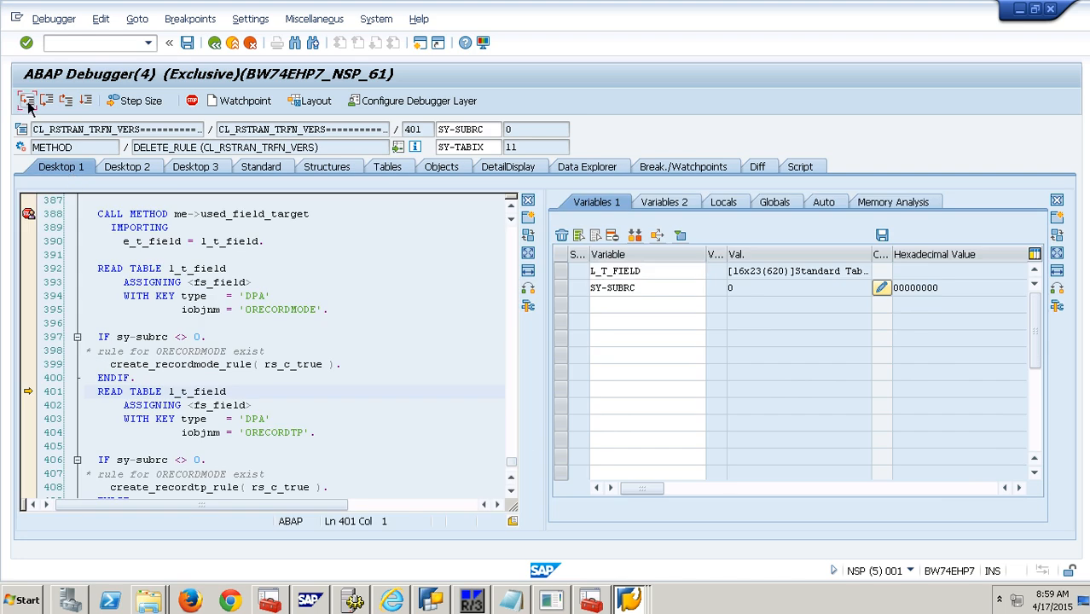
pyautogui.click(182, 461)
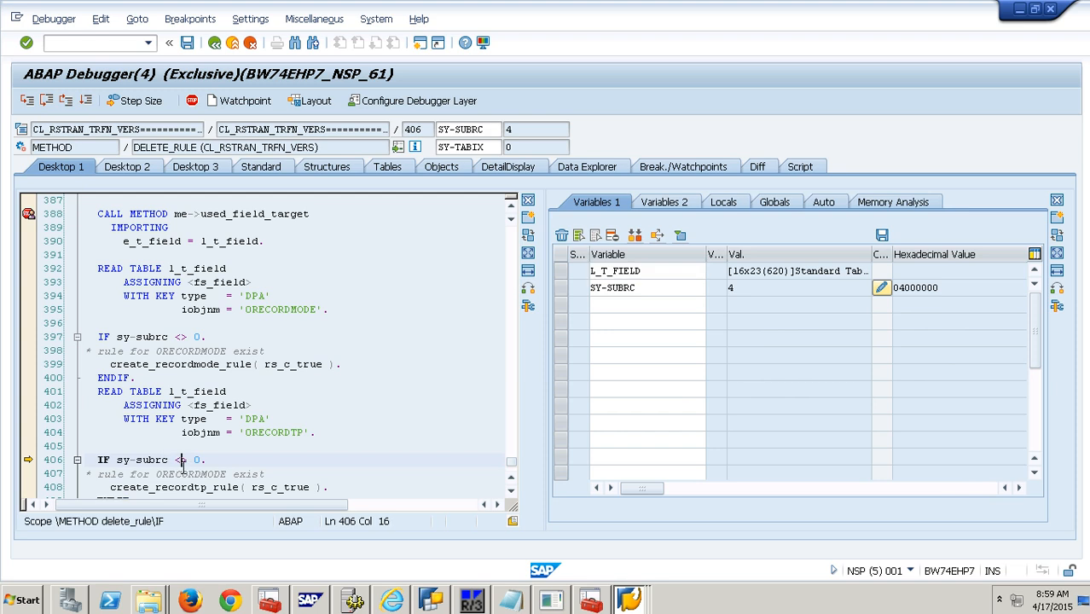
pyautogui.scroll(-1, 183, 467)
pyautogui.moveTo(154, 459); pyautogui.dragTo(373, 459)
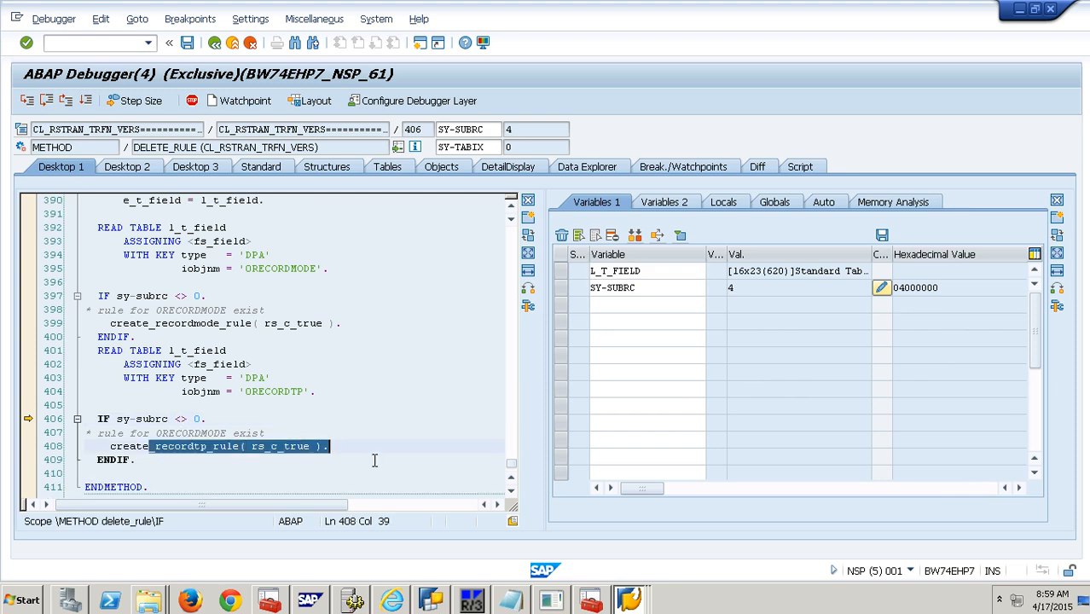
pyautogui.click(374, 460)
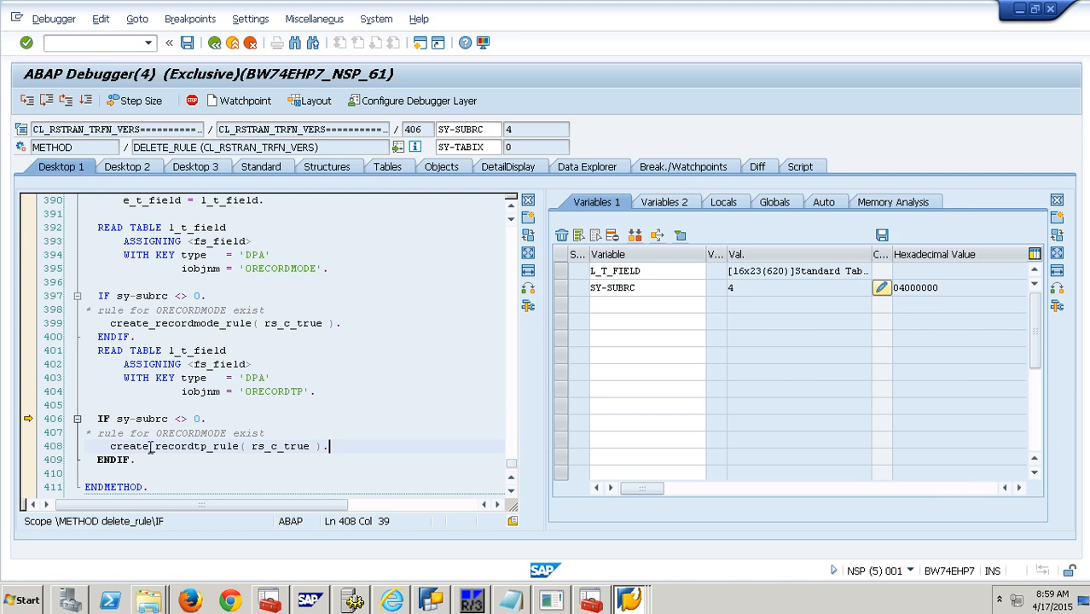
pyautogui.moveTo(143, 433); pyautogui.dragTo(305, 445)
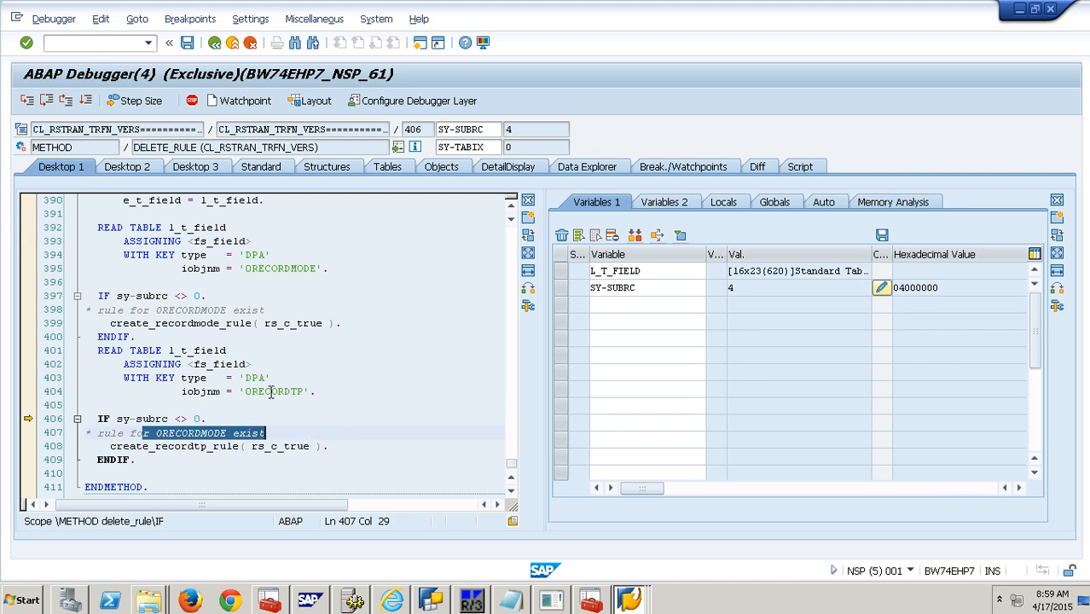
pyautogui.moveTo(156, 310); pyautogui.dragTo(249, 312)
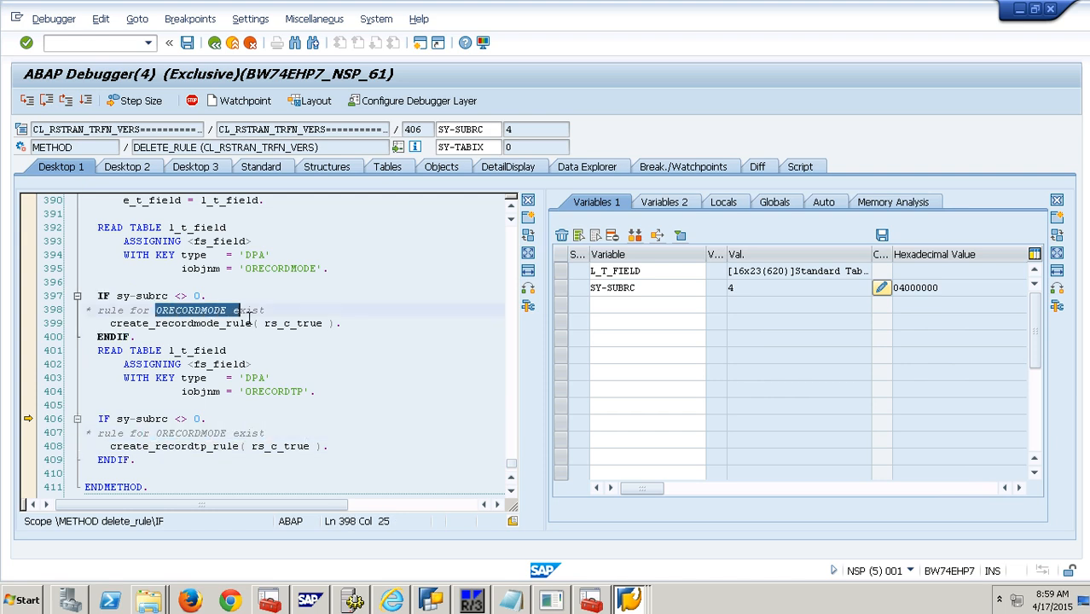
pyautogui.click(326, 394)
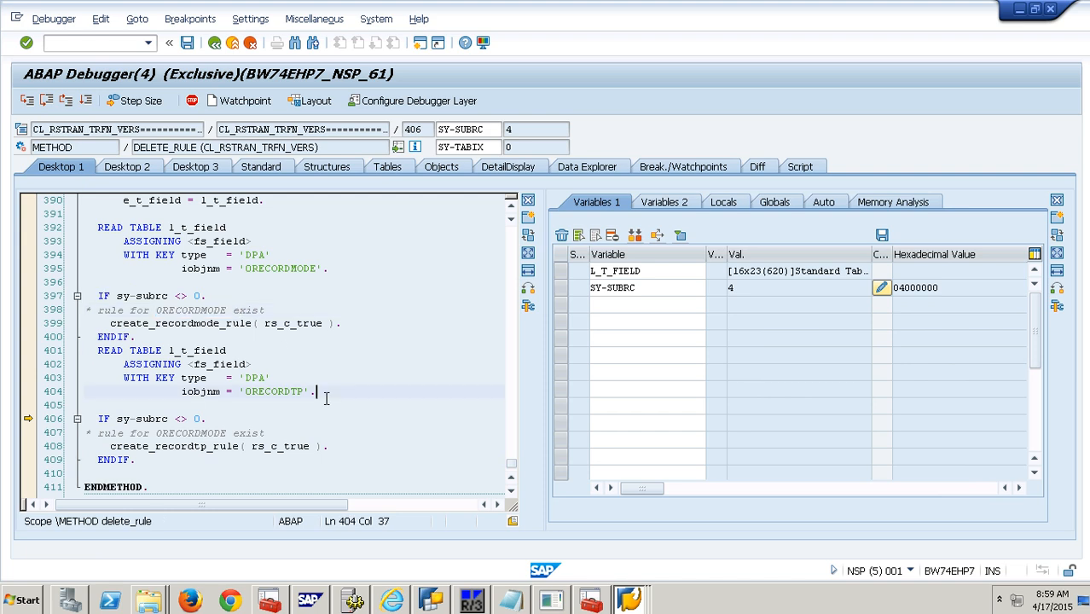
pyautogui.moveTo(325, 394); pyautogui.dragTo(77, 342)
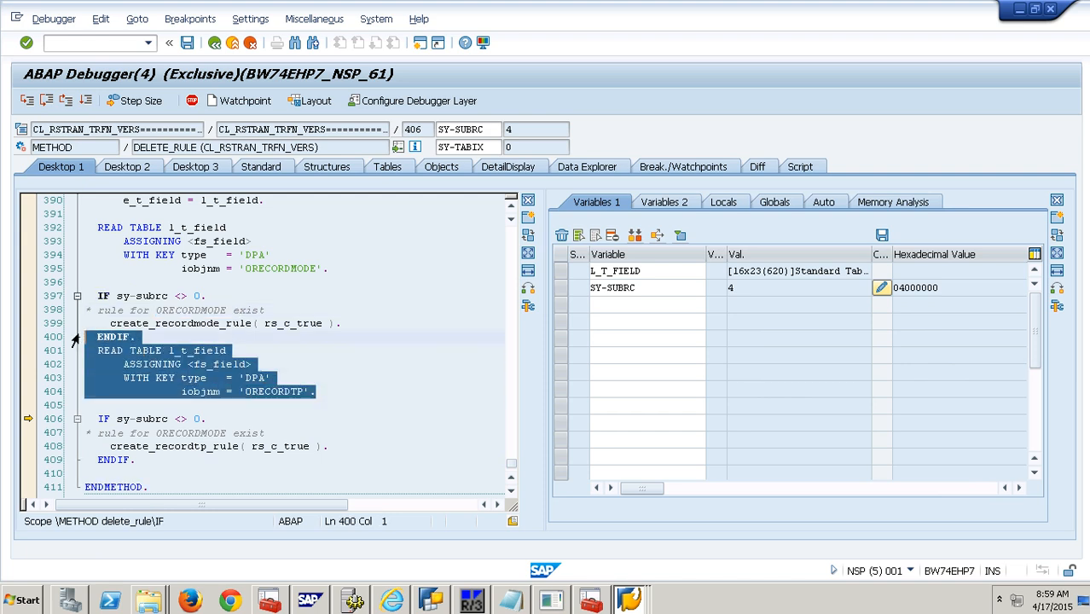
# Set SY-SUBRC to 0, step out of delete_rule, and resume execution to the breakpoint at line 388
pyautogui.click(884, 289)
pyautogui.write('0')
pyautogui.press('Return')
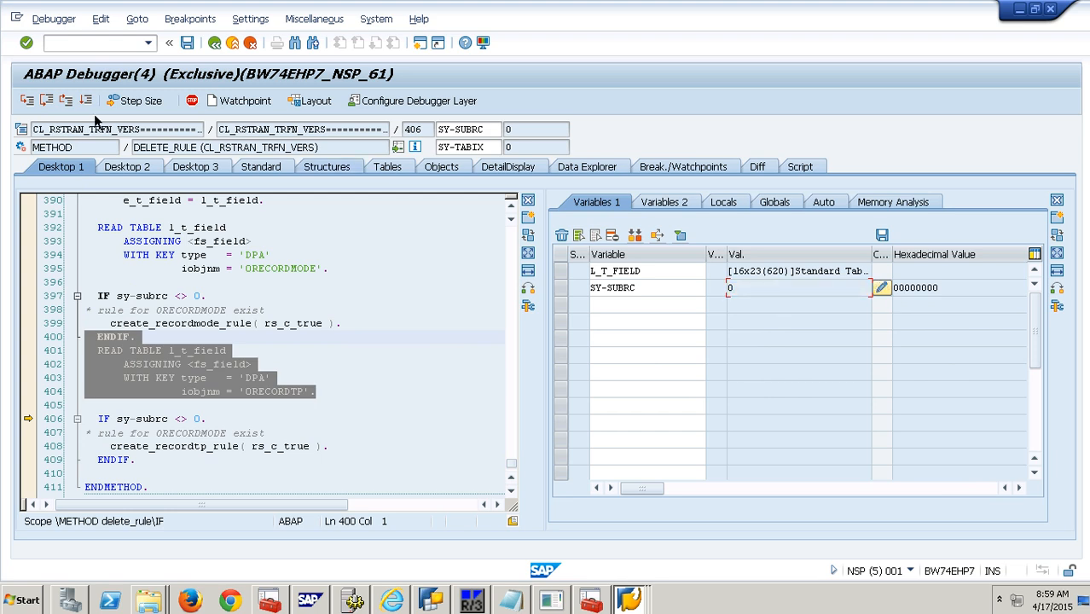
pyautogui.click(30, 104)
pyautogui.click(32, 105)
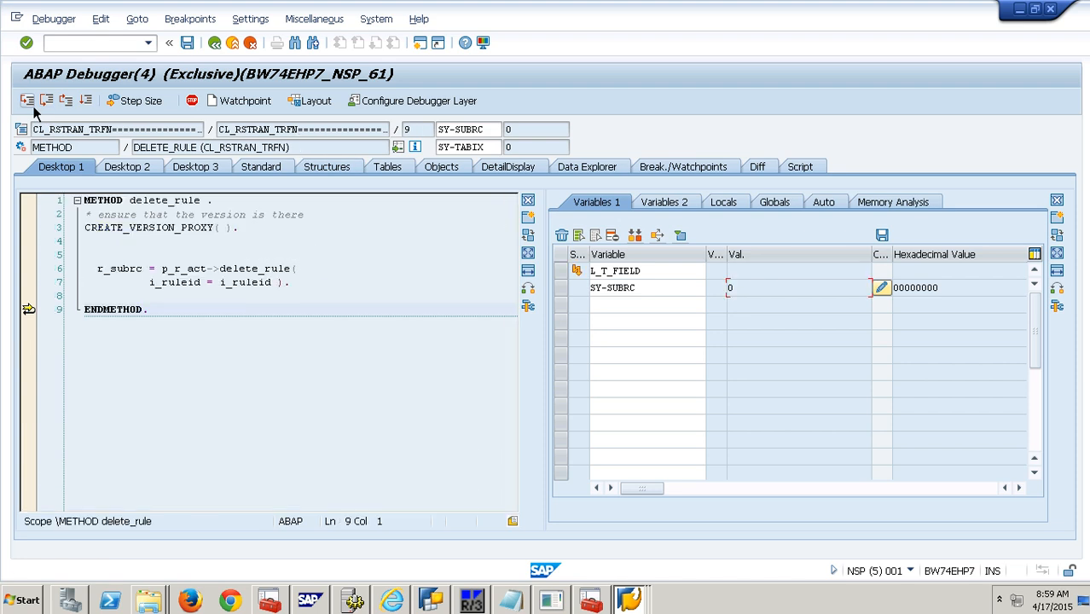
pyautogui.click(33, 105)
pyautogui.click(85, 101)
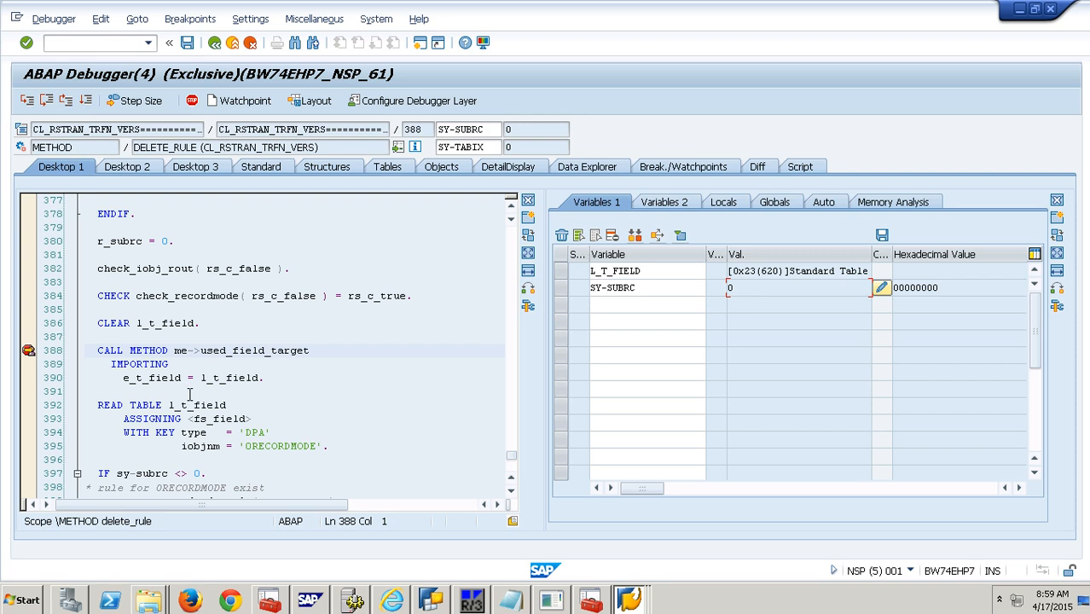
# Debug the next delete_rule pass through the 0RECORDMODE check and the 0RECORDTP read, and set SY-SUBRC to 0
pyautogui.click(31, 103)
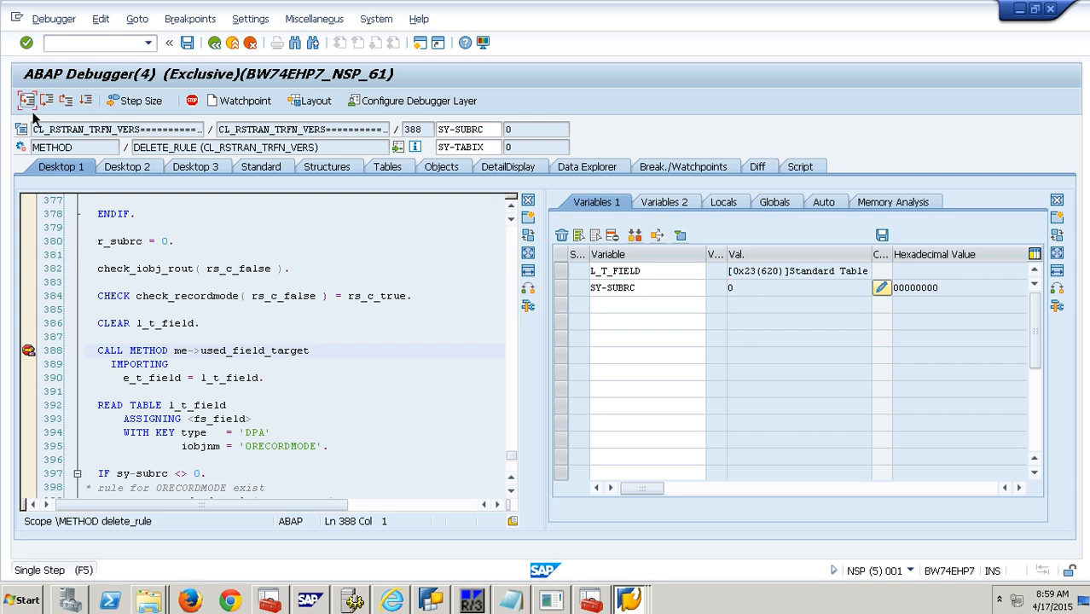
pyautogui.click(82, 107)
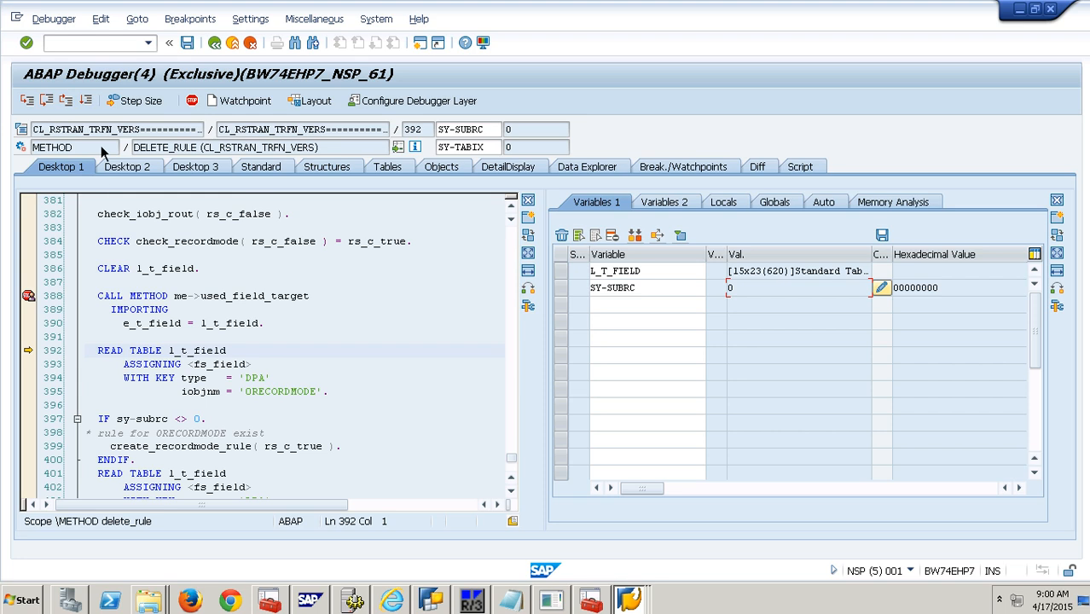
pyautogui.click(27, 101)
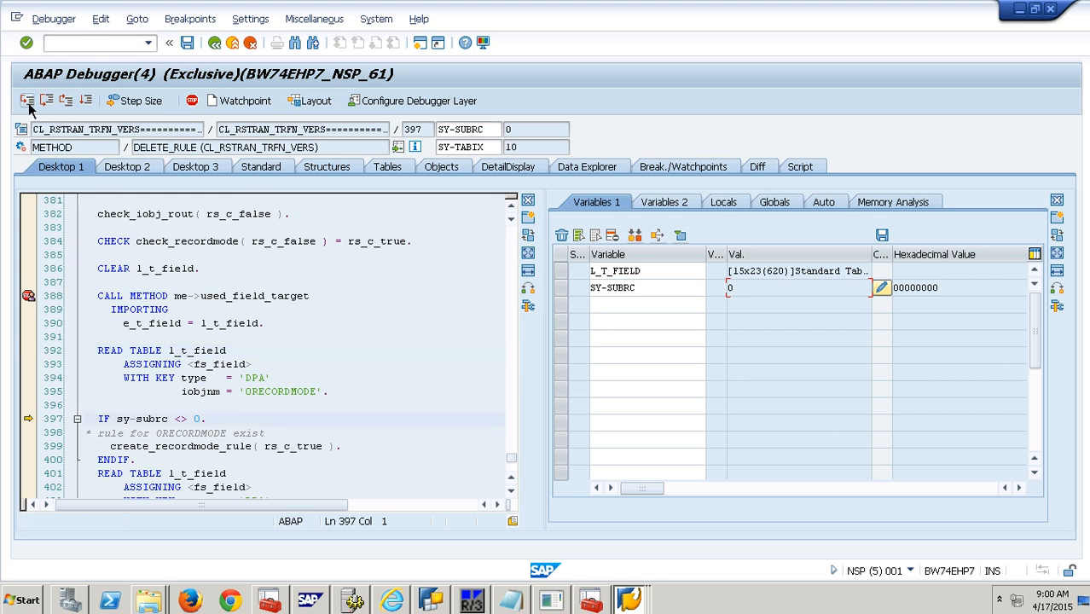
pyautogui.click(28, 100)
pyautogui.click(27, 101)
pyautogui.click(881, 289)
pyautogui.press('Return')
# Resume execution, remove the breakpoint at line 388, and let the migration run on
pyautogui.click(85, 100)
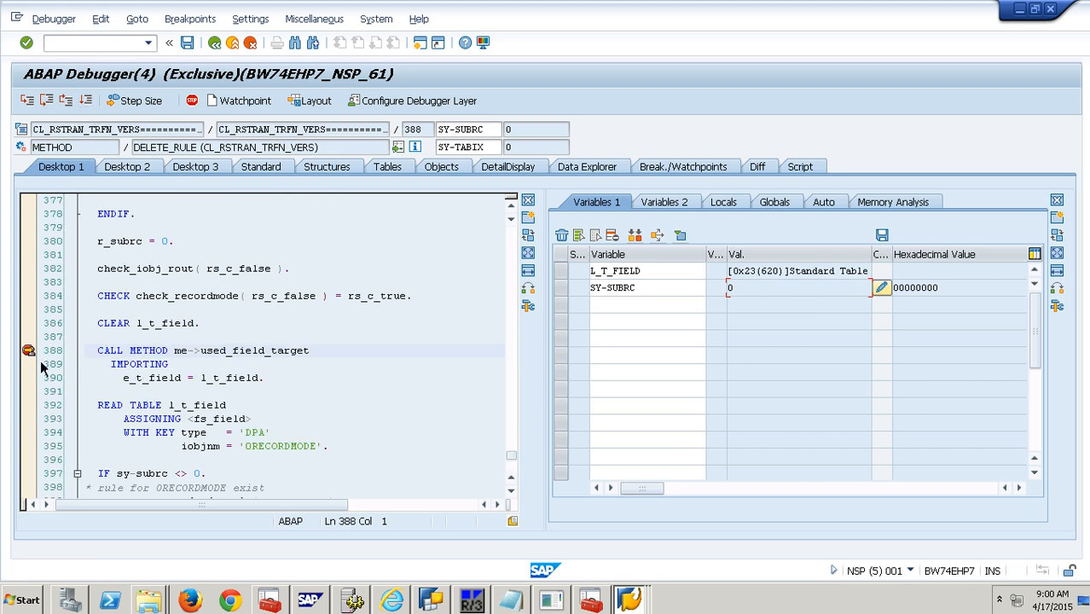
pyautogui.click(29, 350)
pyautogui.click(87, 101)
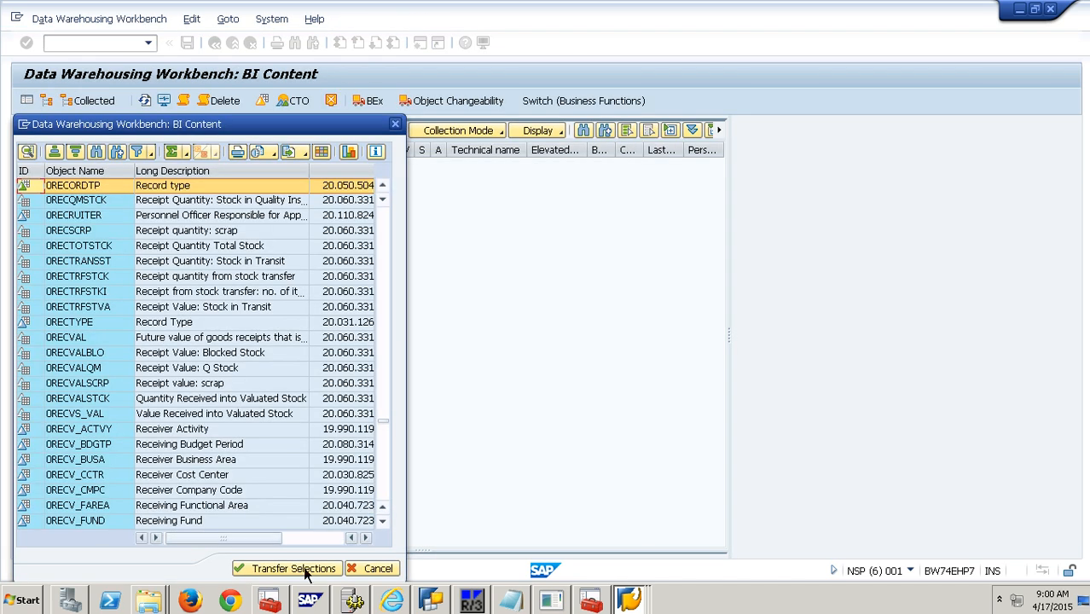
# Switch to the Modeling session, restart transaction RSA1, and expand the Demo COPA object ZCOPA under Favorites
pyautogui.click(647, 602)
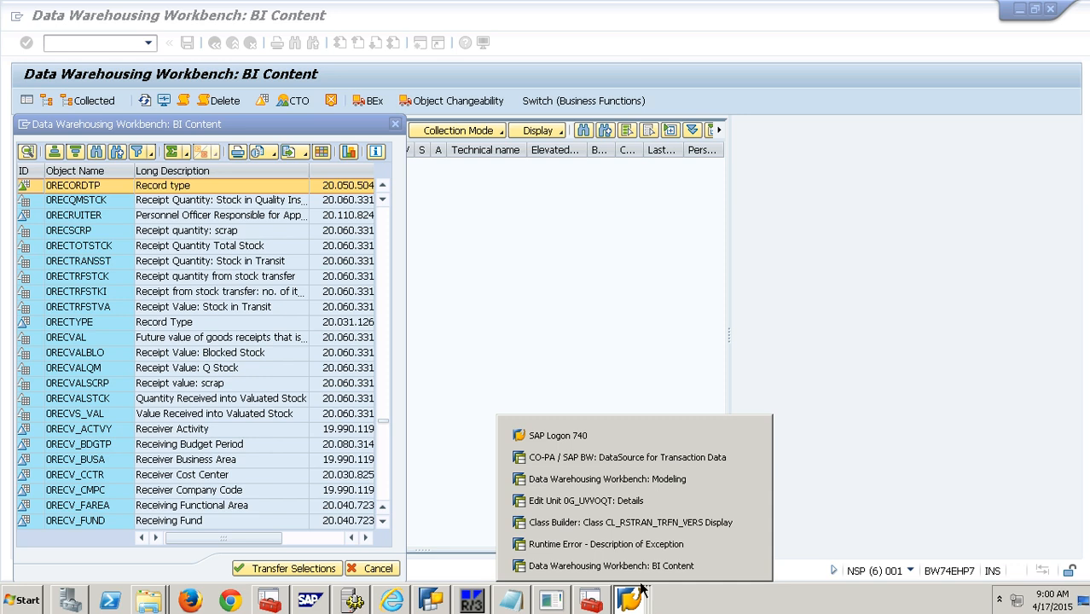
pyautogui.click(618, 479)
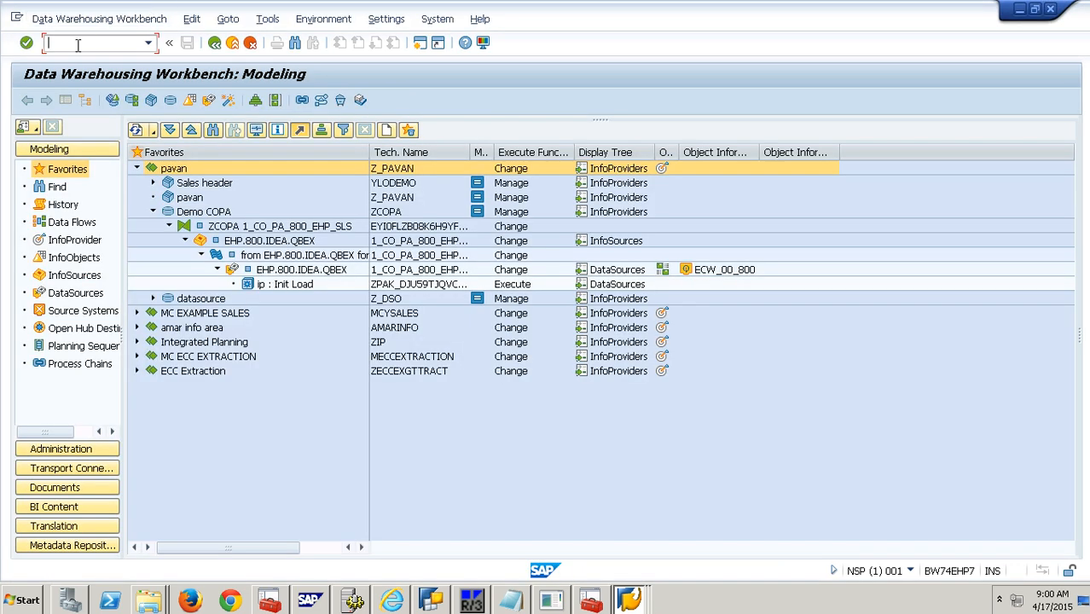
pyautogui.write('/nrsa1')
pyautogui.press('Return')
pyautogui.click(136, 168)
pyautogui.click(153, 212)
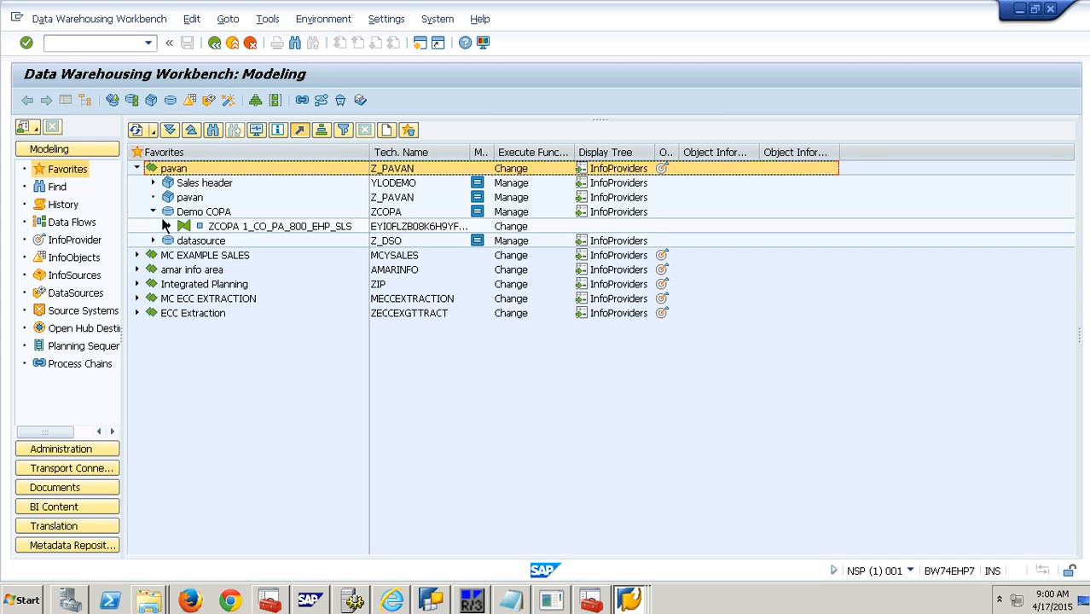
# Expand the data flow under Demo COPA from the update rule down to the Init Load InfoPackage
pyautogui.click(169, 226)
pyautogui.click(185, 242)
pyautogui.click(202, 256)
pyautogui.click(219, 269)
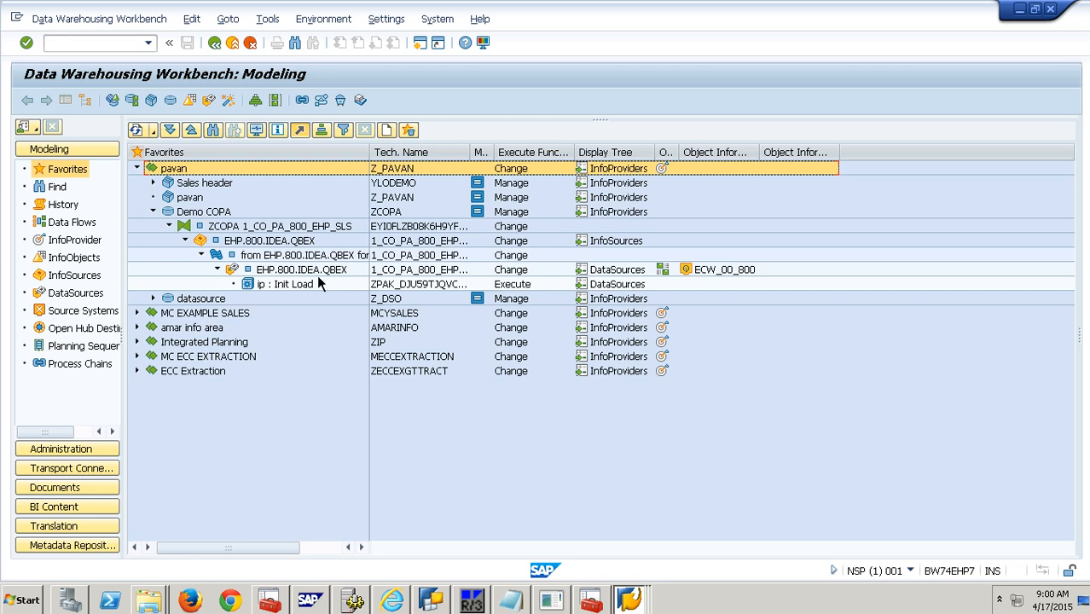
# Try to create a transformation from the ZCOPA update rule, copying the 3.x InfoSource to the new InfoSource YIS
pyautogui.rightClick(272, 228)
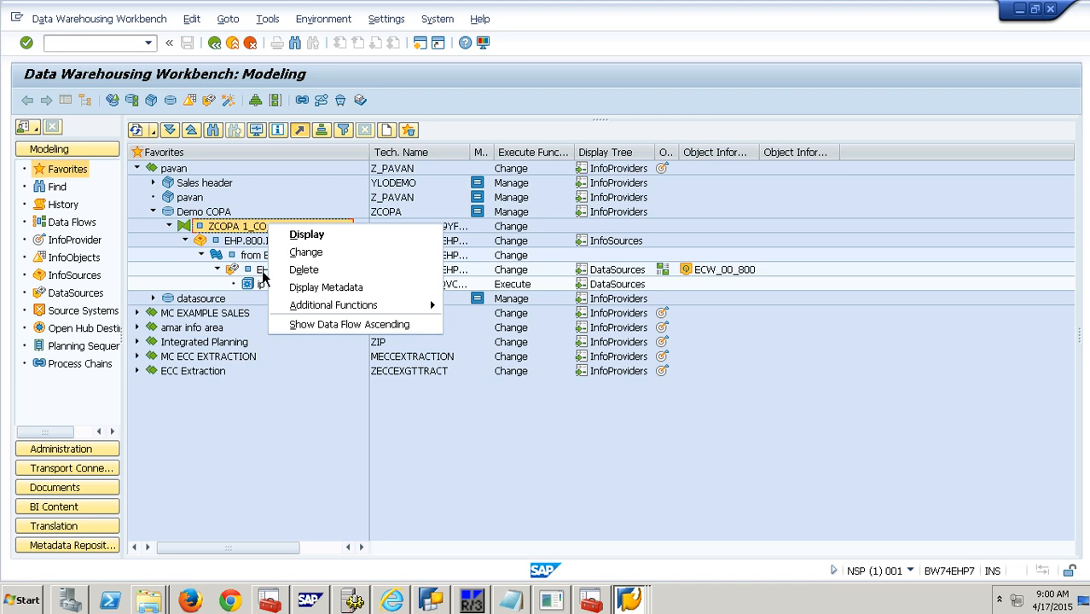
pyautogui.moveTo(401, 307)
pyautogui.click(509, 304)
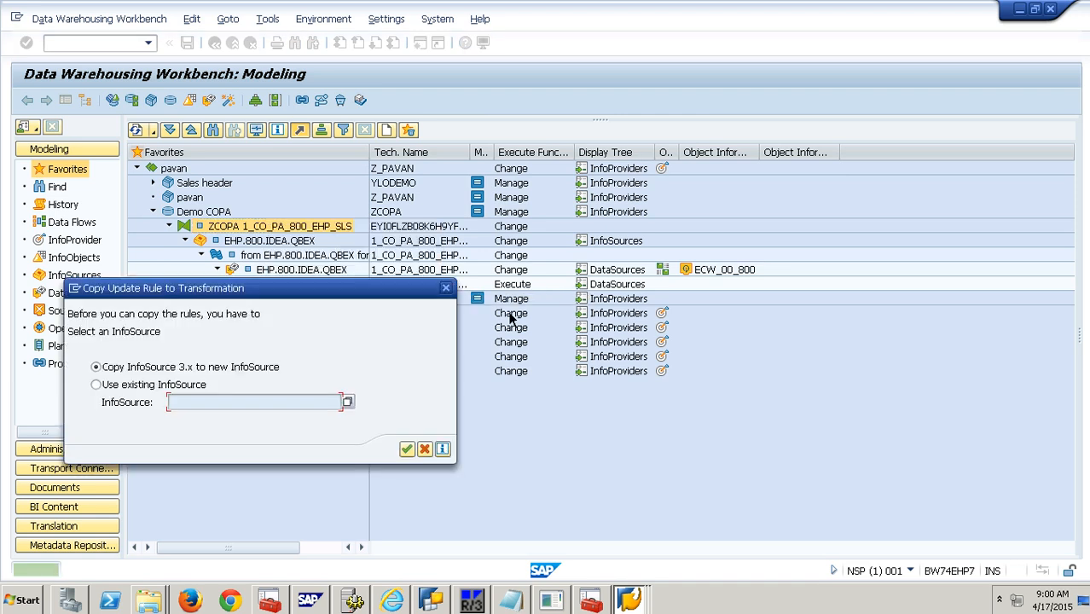
pyautogui.click(406, 448)
pyautogui.write('Y')
pyautogui.press('Return')
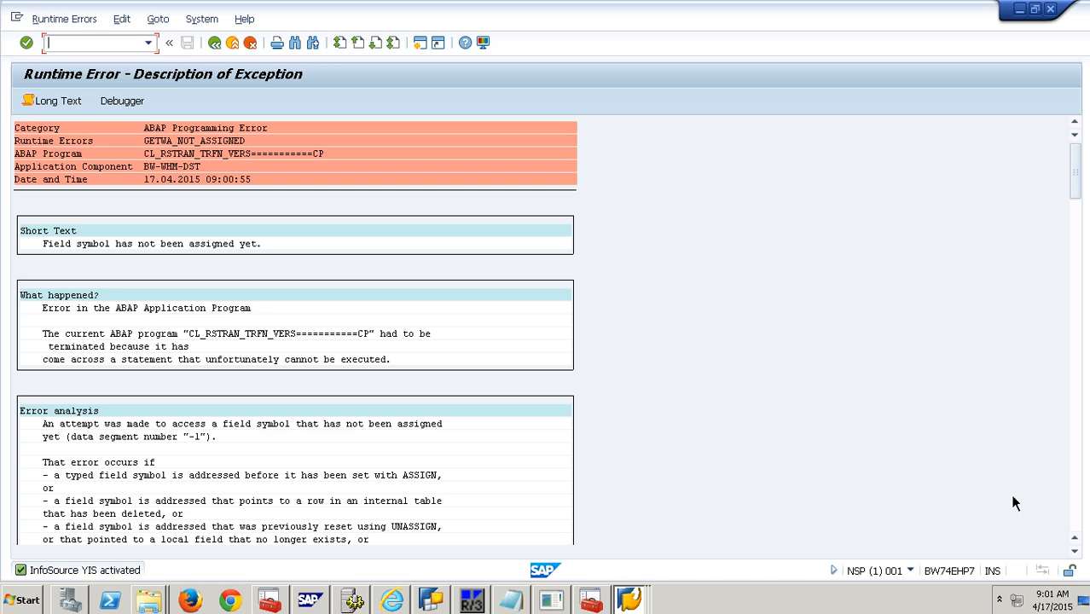
# Examine the GETWA_NOT_ASSIGNED dump's trigger location and the source code extract of CREATE_RECORDTP_RULE
pyautogui.click(1079, 518)
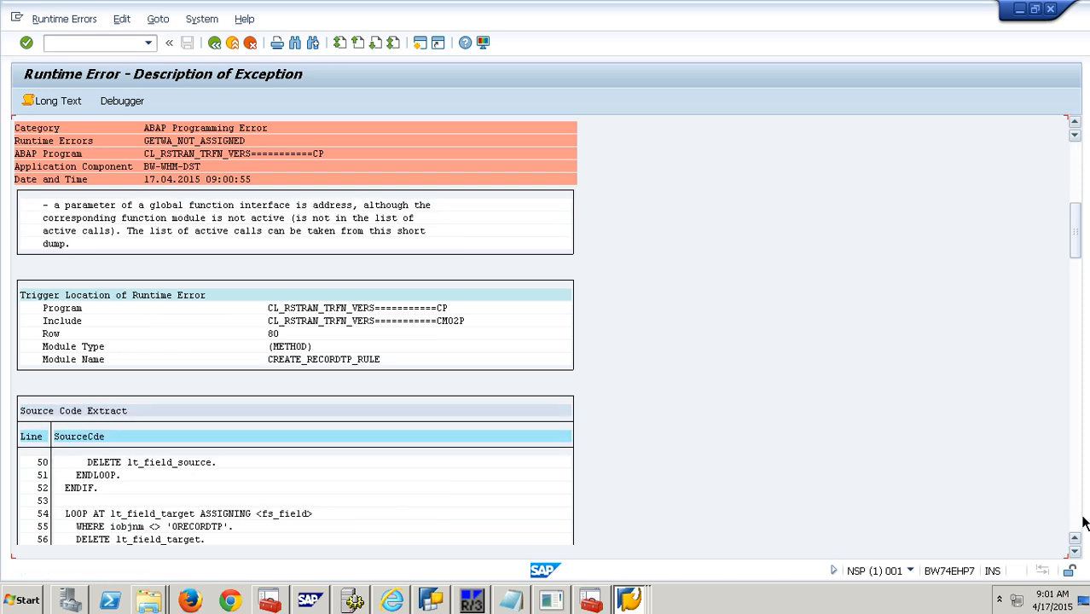
pyautogui.scroll(-3, 426, 529)
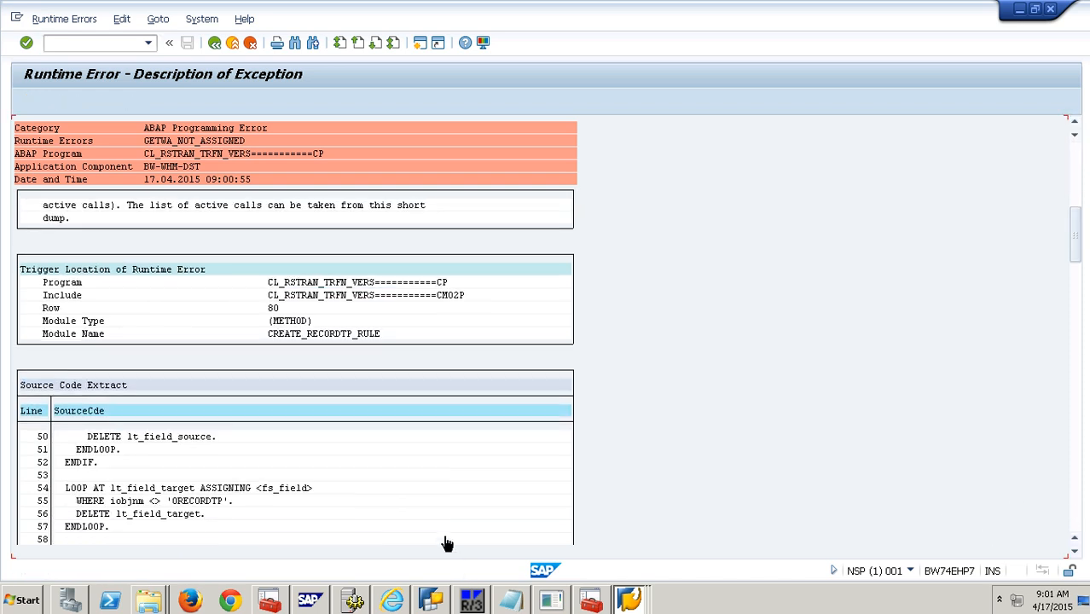
pyautogui.scroll(-2, 408, 522)
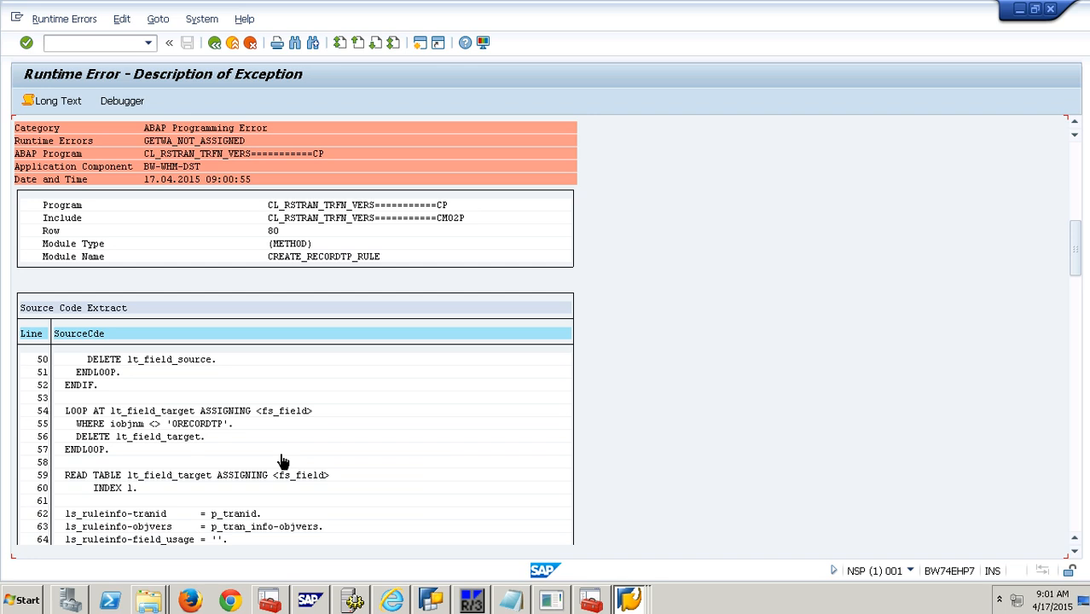
pyautogui.scroll(-2, 284, 462)
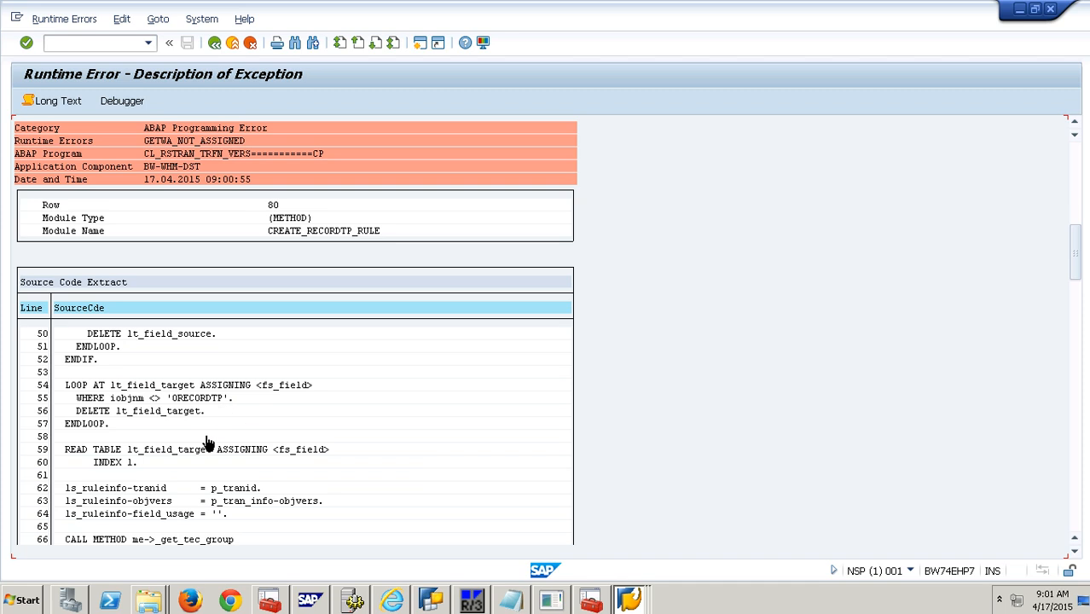
pyautogui.scroll(-4, 208, 443)
pyautogui.scroll(-4, 207, 443)
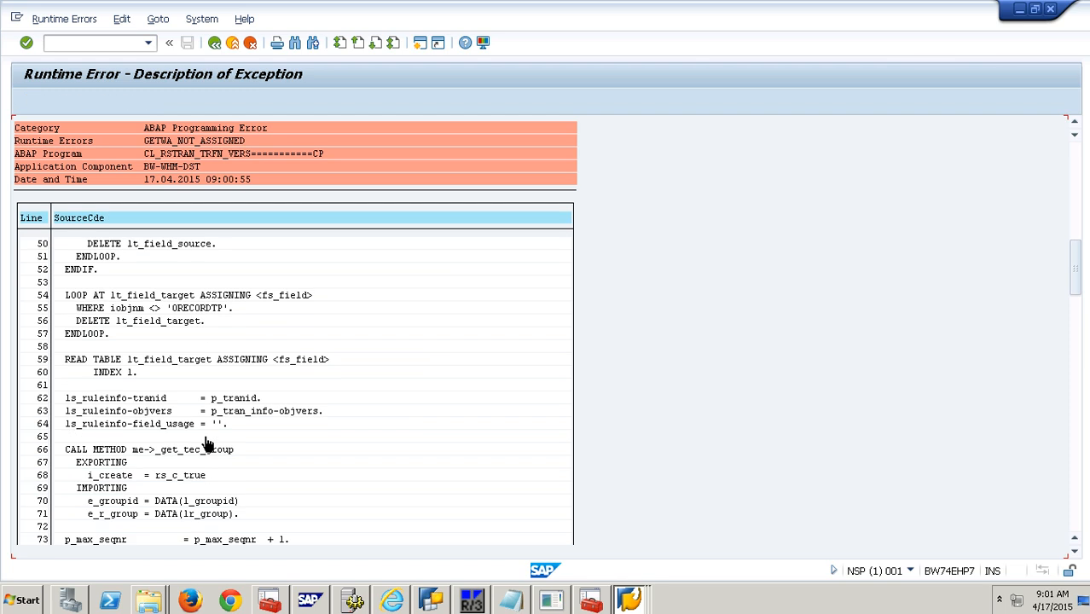
pyautogui.scroll(-5, 208, 442)
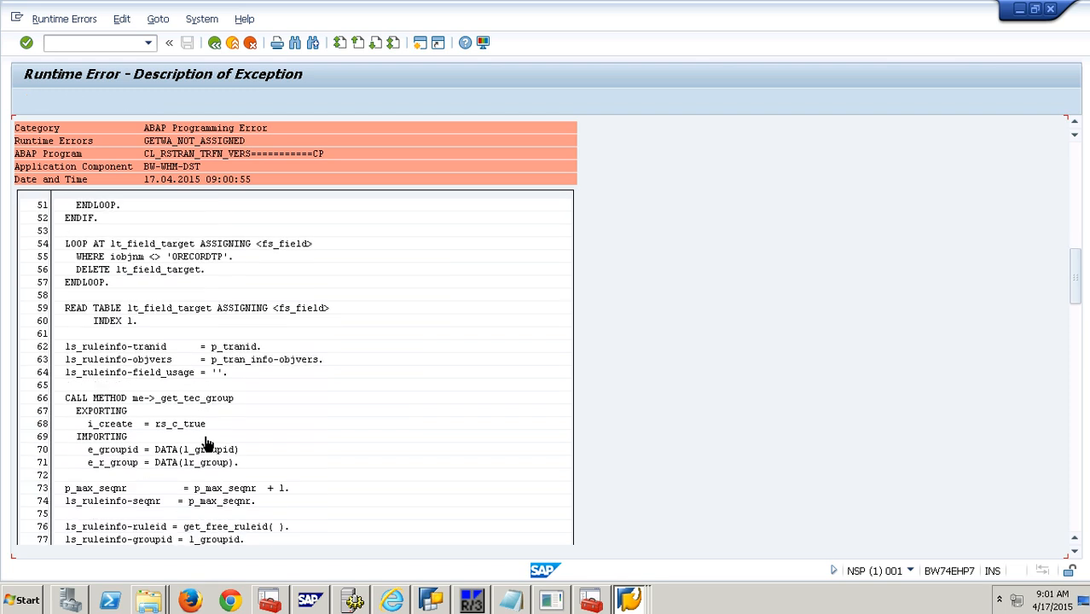
pyautogui.scroll(-1, 207, 442)
pyautogui.scroll(-1, 208, 448)
pyautogui.scroll(2, 215, 450)
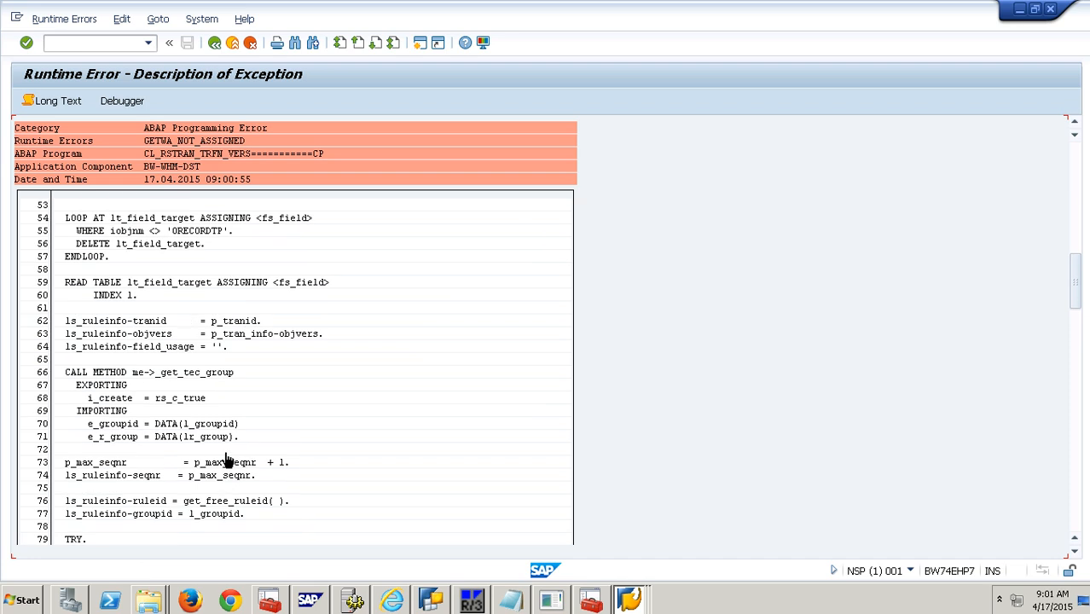
# Switch to the other session showing a runtime error and restart transaction RSA1 there
pyautogui.click(629, 601)
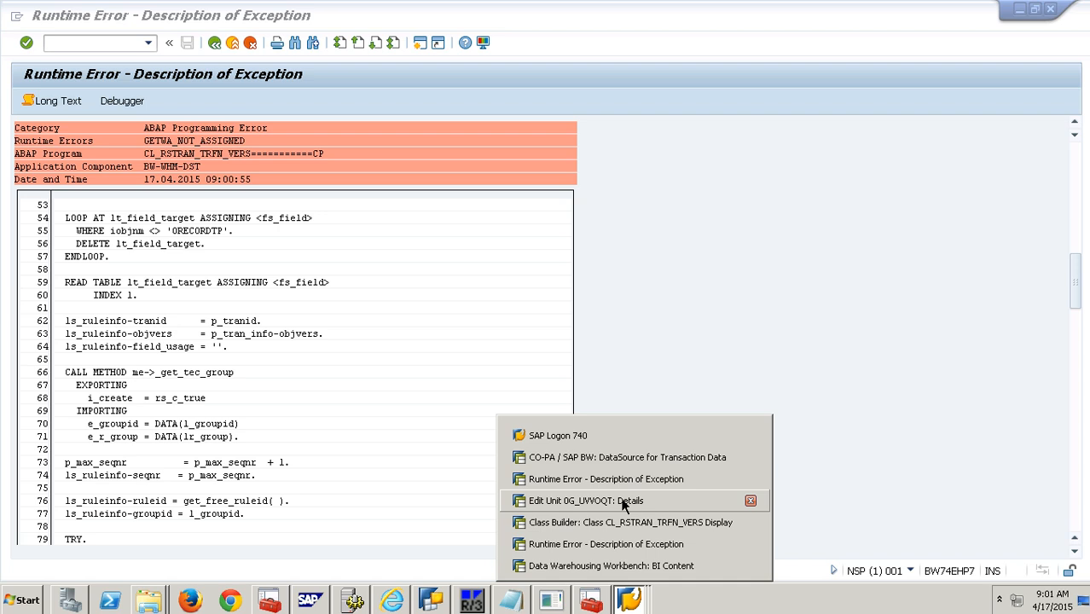
pyautogui.click(621, 549)
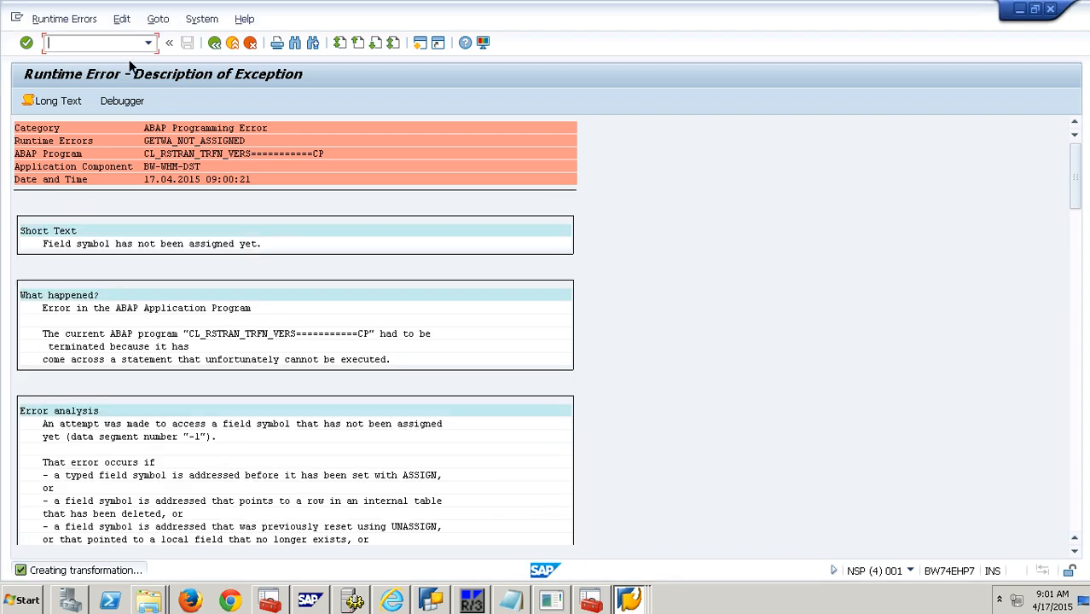
pyautogui.write('/nrsa1')
pyautogui.press('Return')
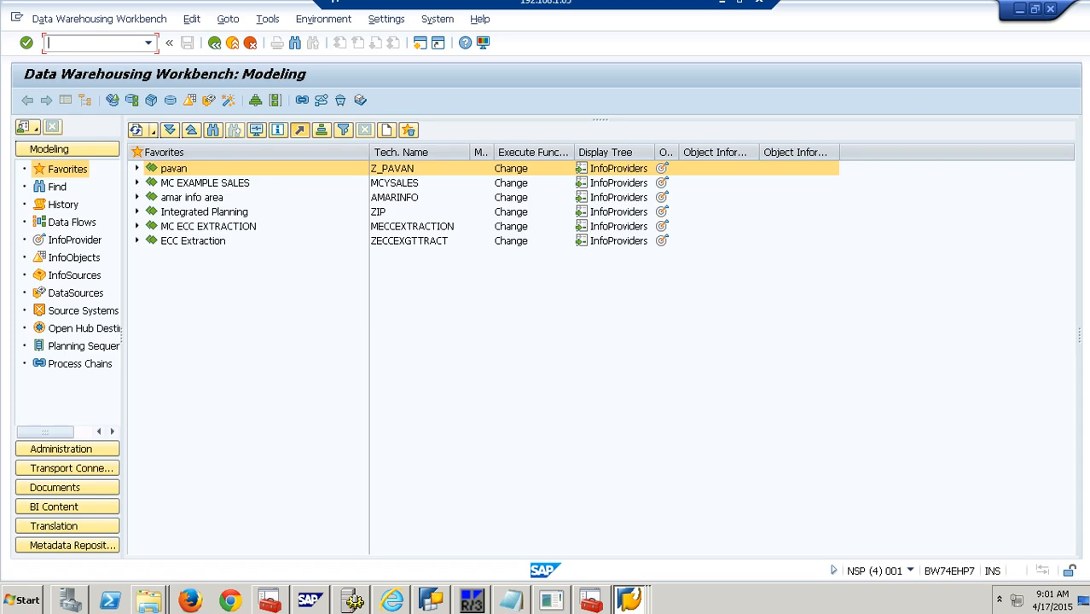
# Minimize the remote desktop session and the CO PA presentation to return to the local desktop
pyautogui.click(723, 10)
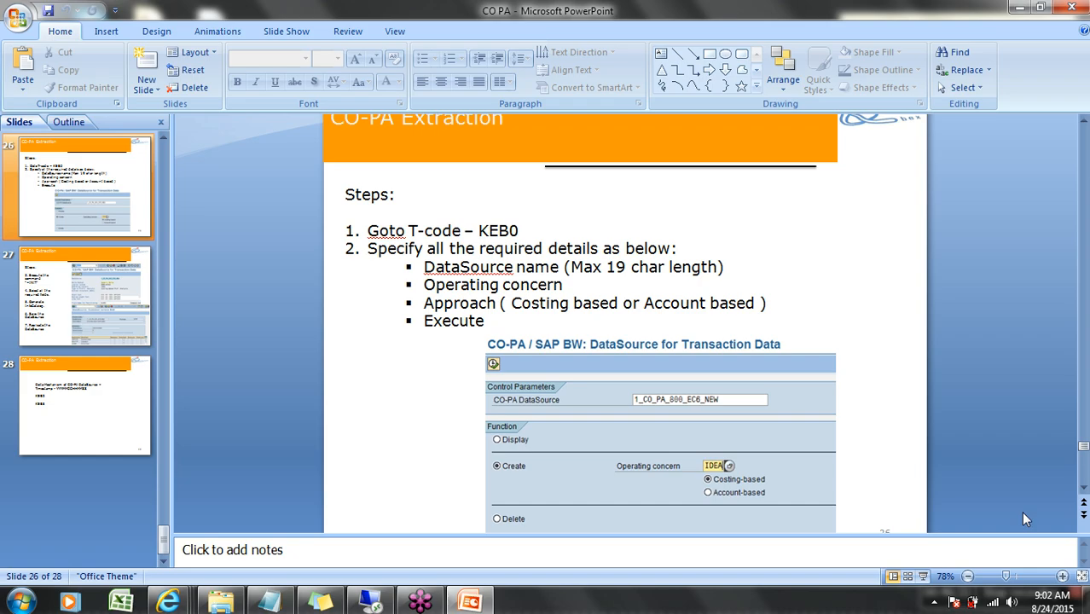
pyautogui.click(1020, 8)
pyautogui.click(1019, 8)
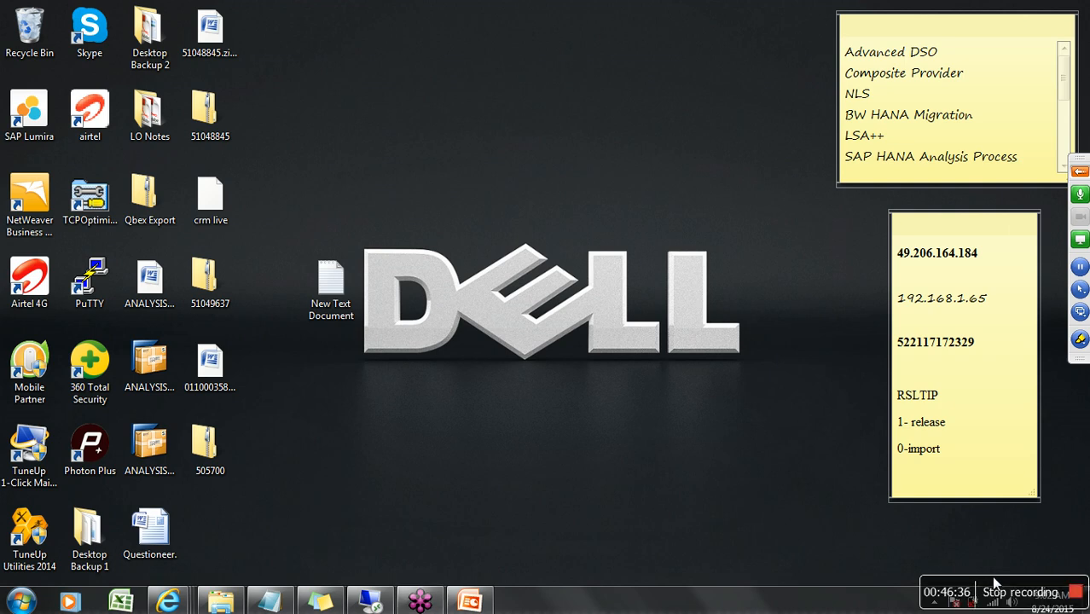